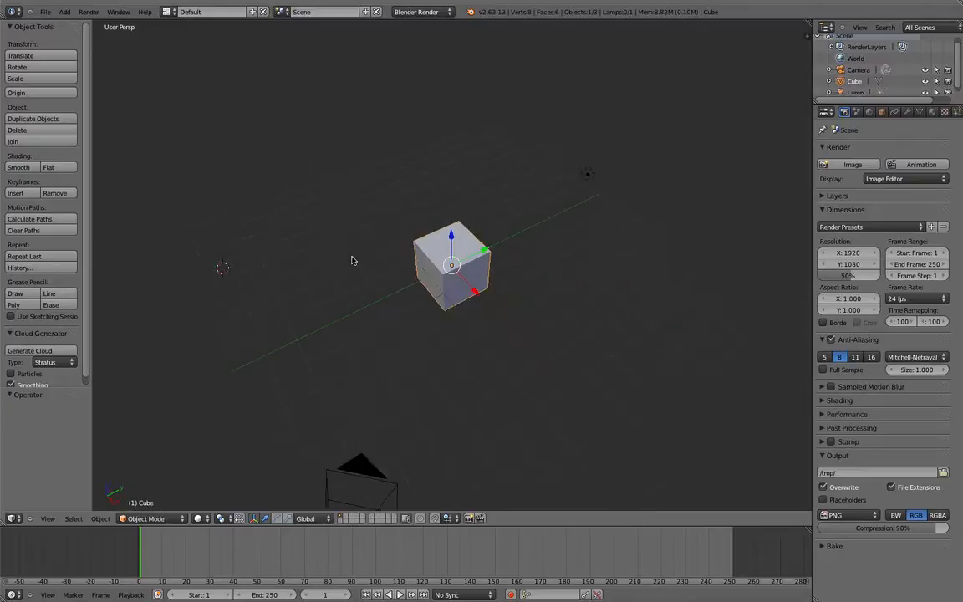
- Scale the default cube along the Y axis to about 4 times its length
scroll(353, 257, "up", 3)
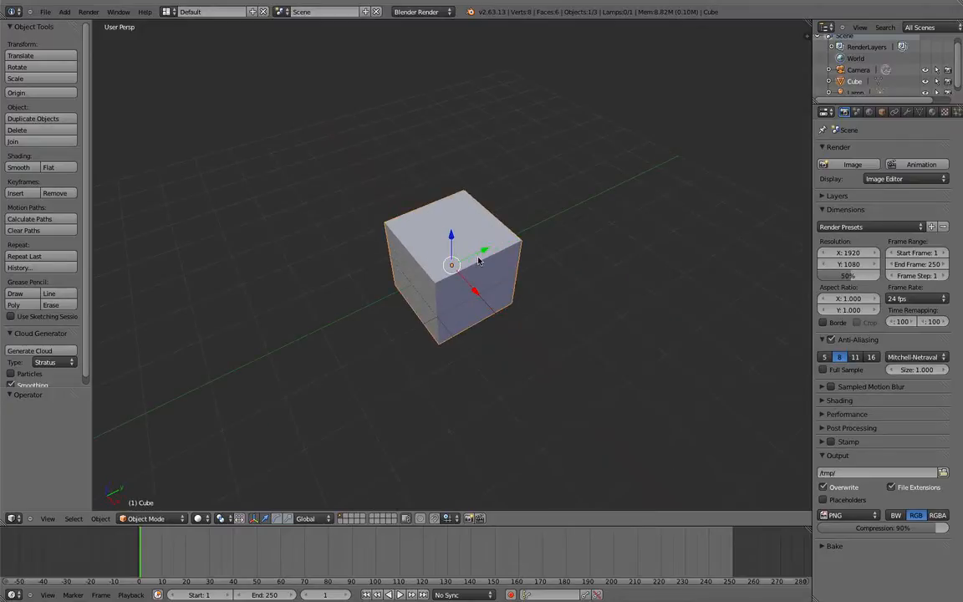
middle_click_drag(535, 262, 416, 250)
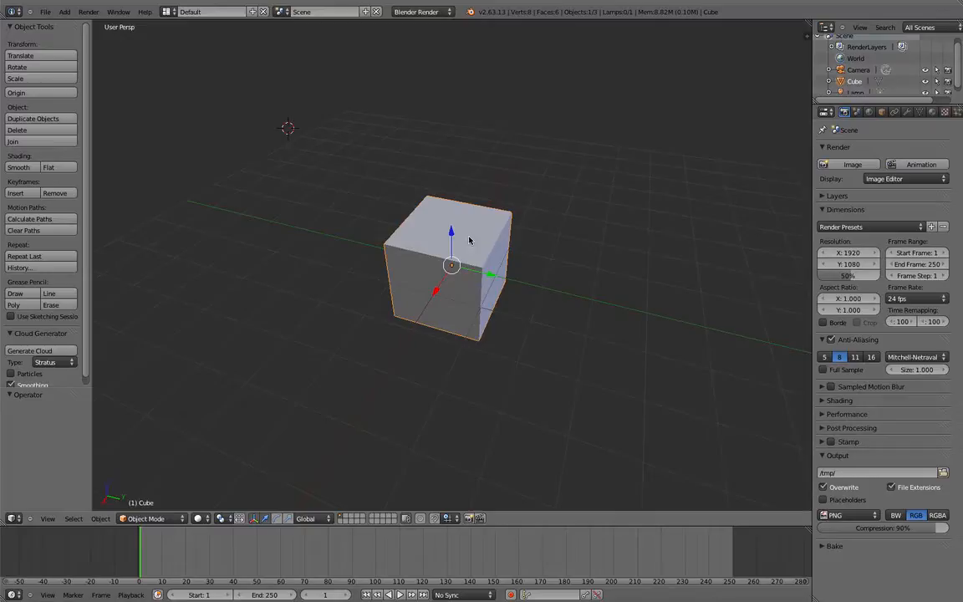
mouse_move(505, 255)
middle_mouse_down()
mouse_move(539, 253)
mouse_move(464, 261)
mouse_move(520, 243)
mouse_move(481, 242)
mouse_move(507, 245)
middle_mouse_up()
scroll(467, 240, "up", 2)
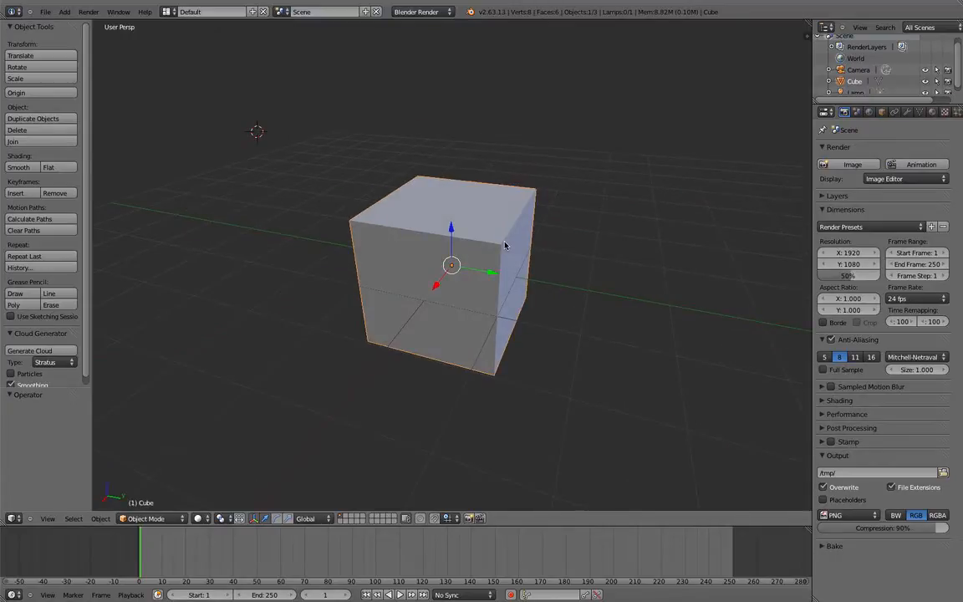
key("s")
key("x")
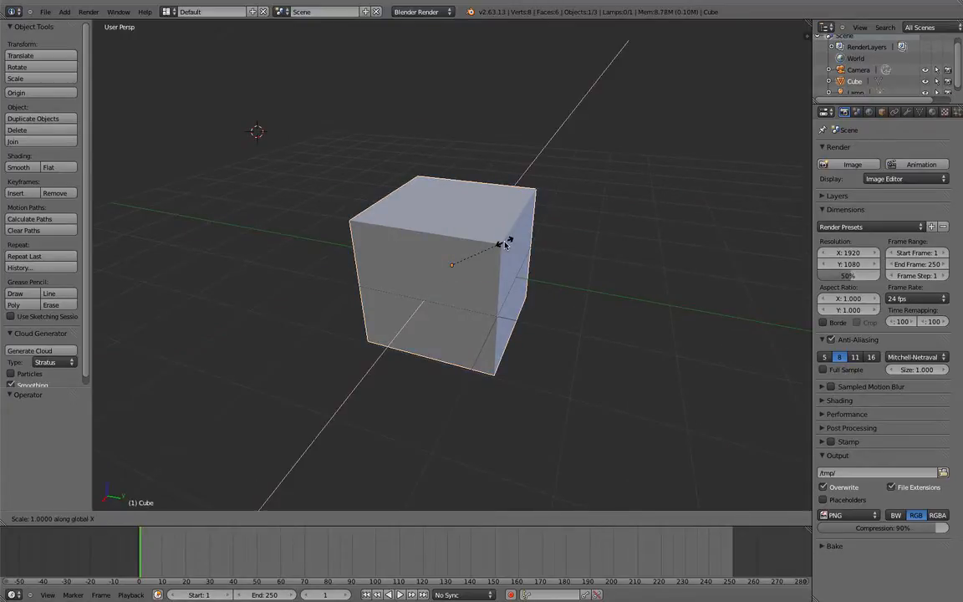
key("y")
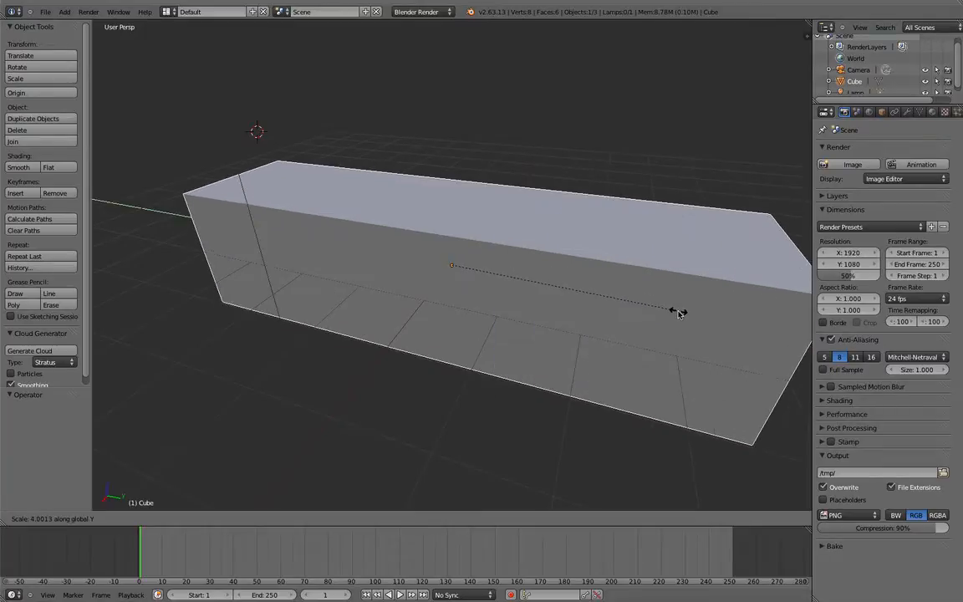
left_click(679, 313)
- Stretch the block a little further along the Y axis to form a long step and deselect it
scroll(539, 279, "down", 2)
middle_click_drag(523, 279, 474, 260)
scroll(473, 259, "down", 1)
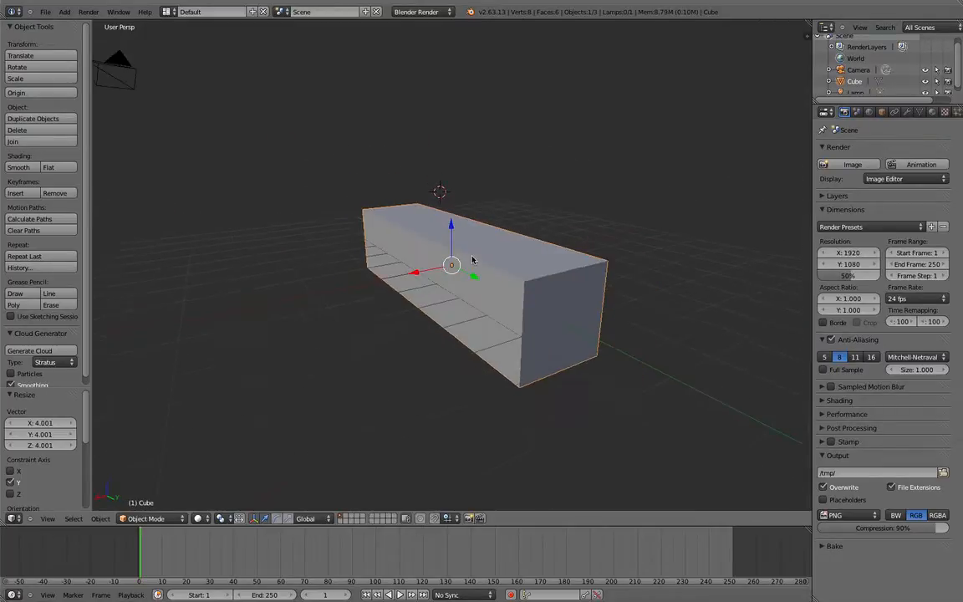
scroll(473, 260, "down", 3)
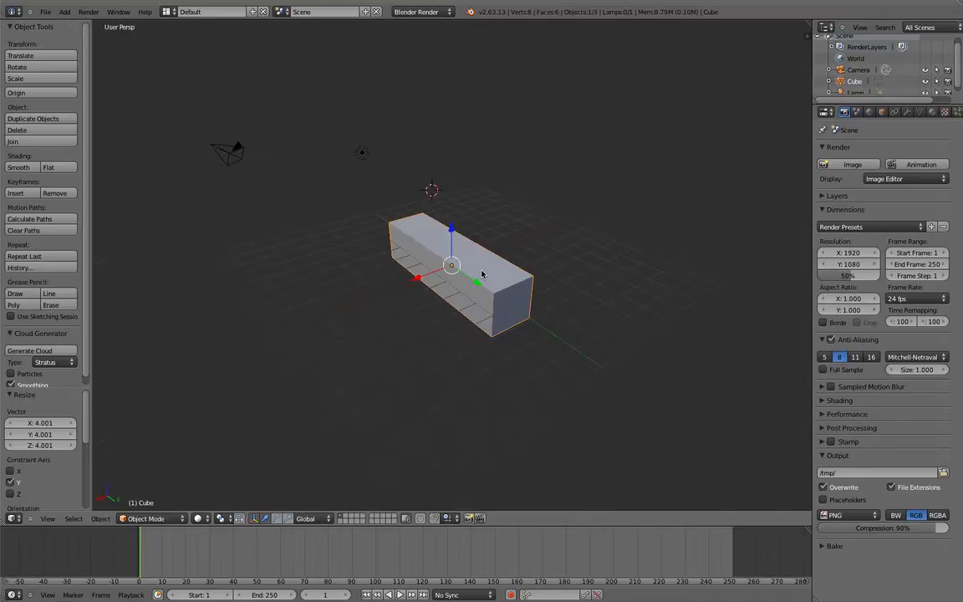
key("s")
key("y")
left_click(499, 279)
key("a")
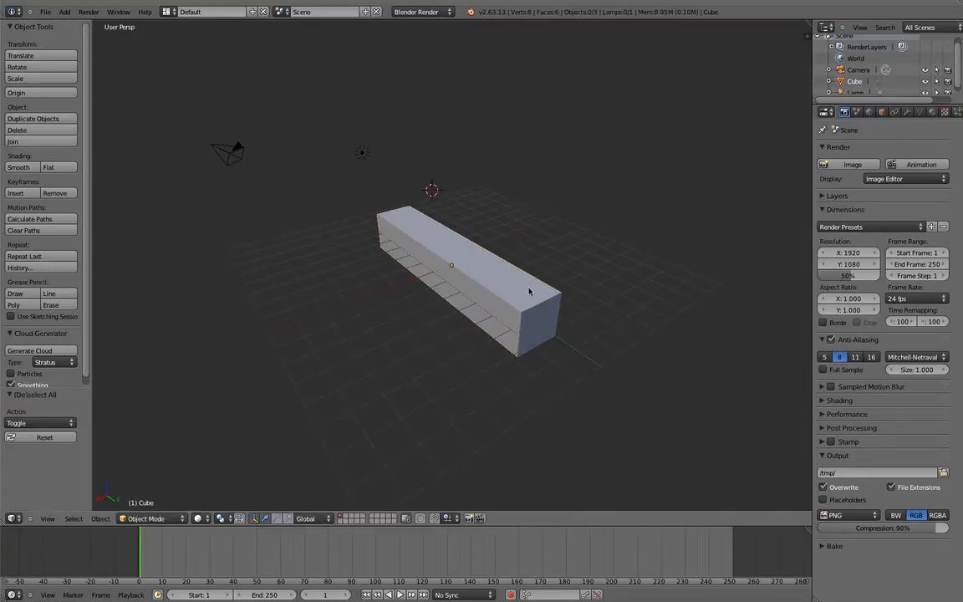
- Add an Array modifier to the stretched block
middle_click_drag(529, 291, 684, 274)
scroll(568, 323, "up", 4)
left_click(907, 111)
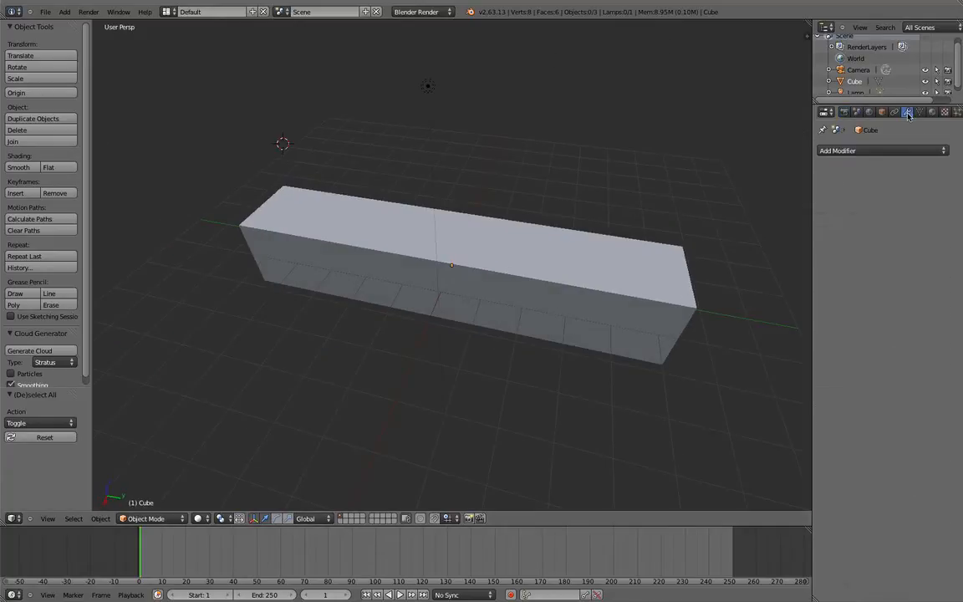
left_click(882, 151)
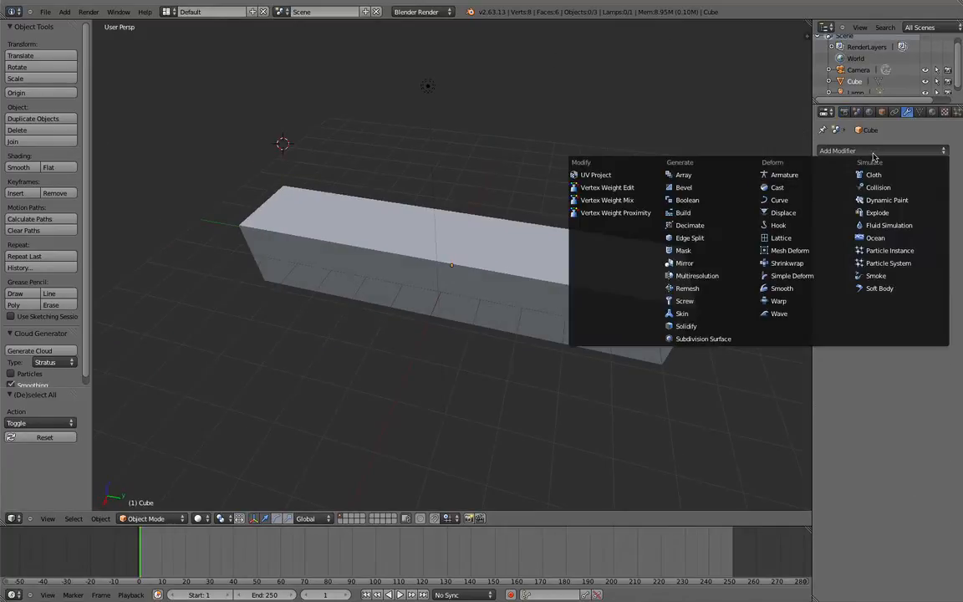
left_click(711, 175)
middle_click_drag(648, 328, 589, 319)
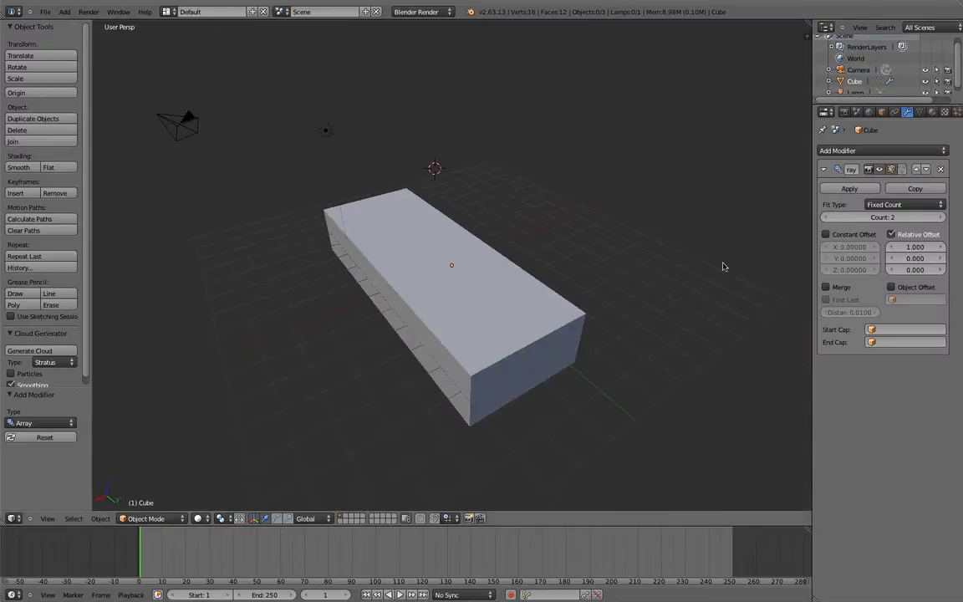
middle_click_drag(724, 267, 576, 295)
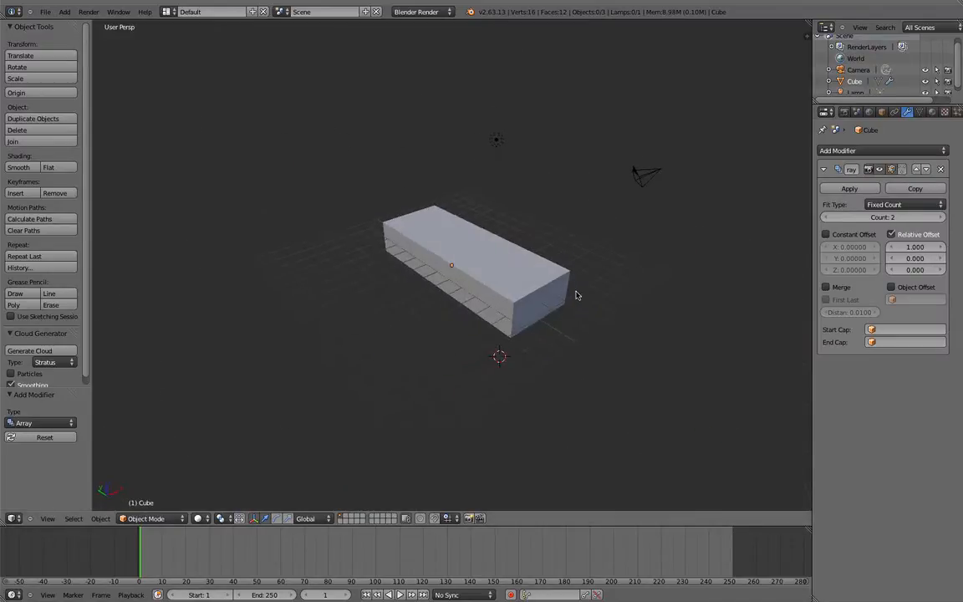
- Raise the Array modifier's fixed count to 13 copies
left_click(942, 217)
left_click(941, 217)
left_click(941, 218)
left_click(941, 217)
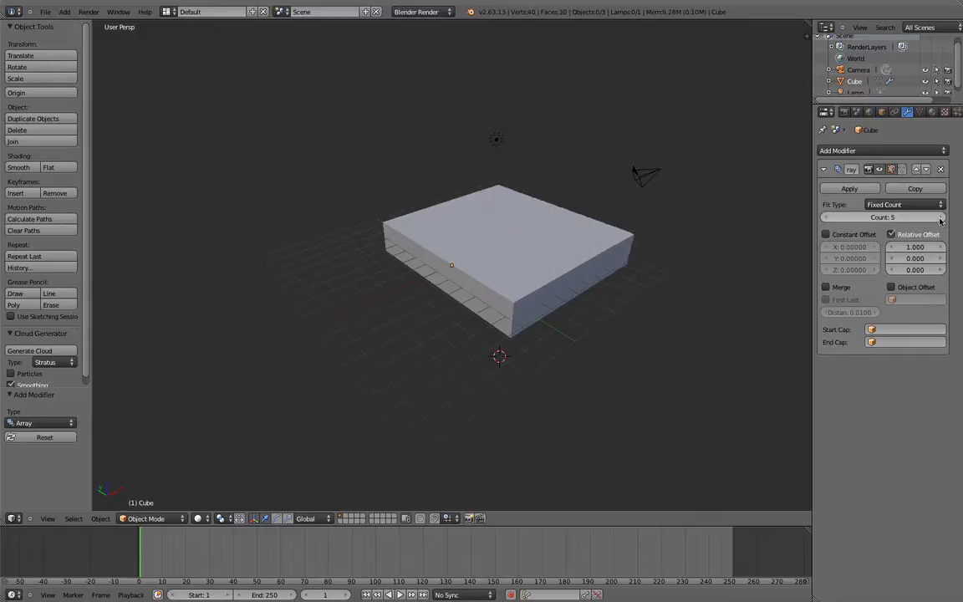
left_click(940, 218)
left_click(941, 218)
left_click(940, 219)
left_click(941, 219)
left_click(940, 219)
left_click(940, 219)
left_click(941, 219)
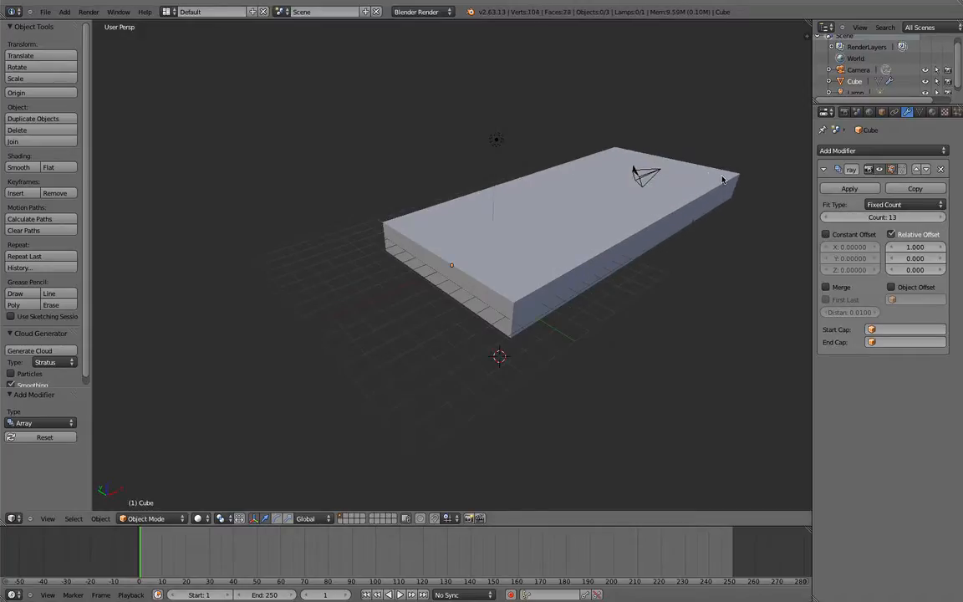
- Set the array's relative Z offset to 1.000, with Y at 0.000, so the copies climb like a staircase
scroll(648, 242, "up", 5)
scroll(648, 241, "down", 5)
middle_click_drag(639, 240, 620, 212)
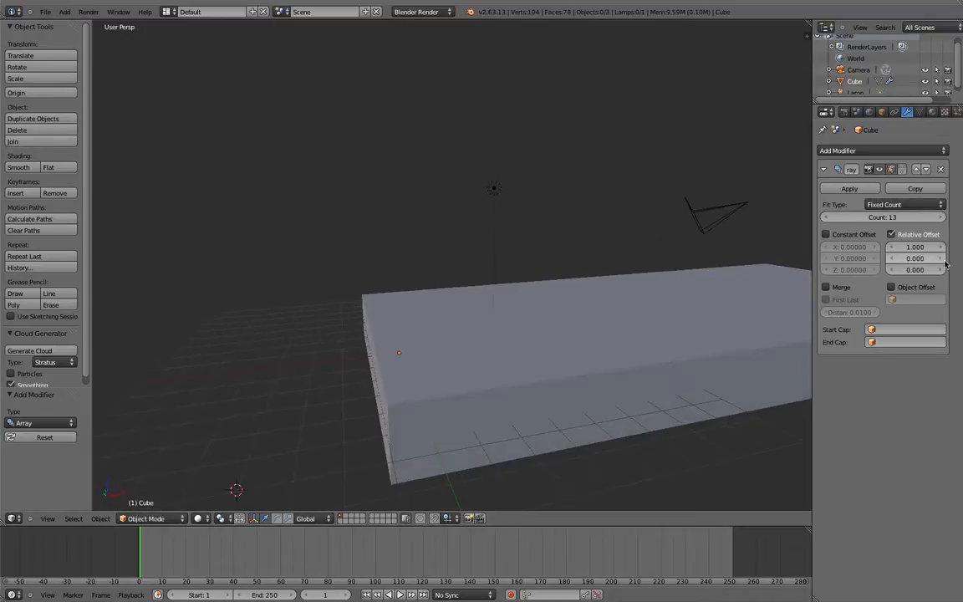
left_click(941, 258)
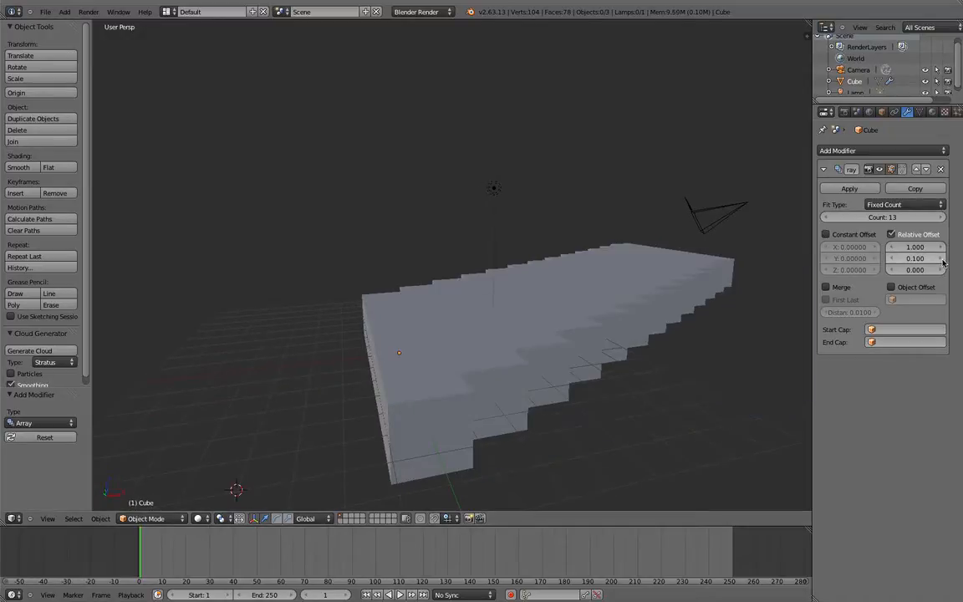
left_click(894, 260)
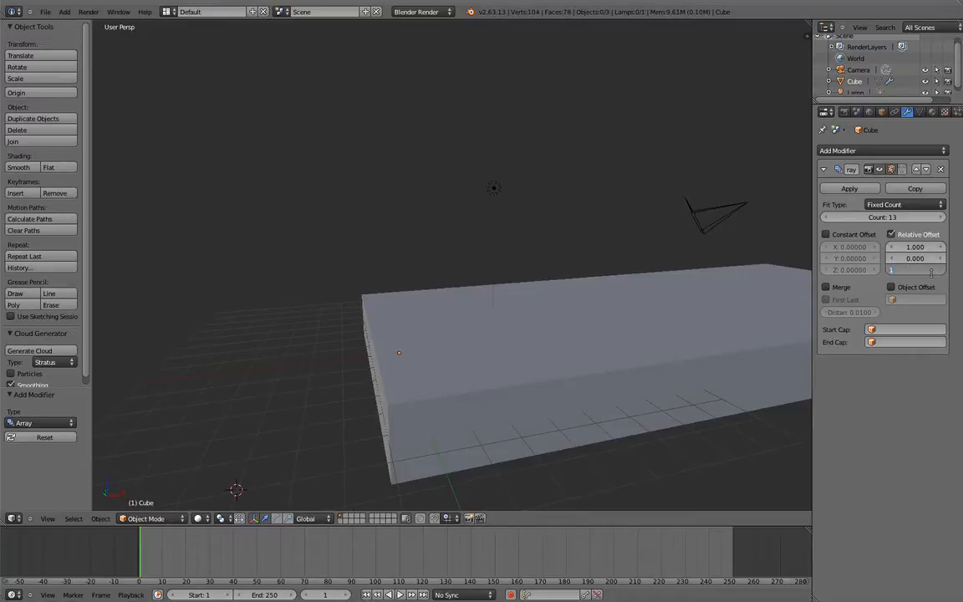
key("Return")
key("a")
middle_click_drag(619, 263, 547, 301)
key("a")
middle_click_drag(447, 304, 529, 421, "shift")
scroll(548, 357, "up", 4)
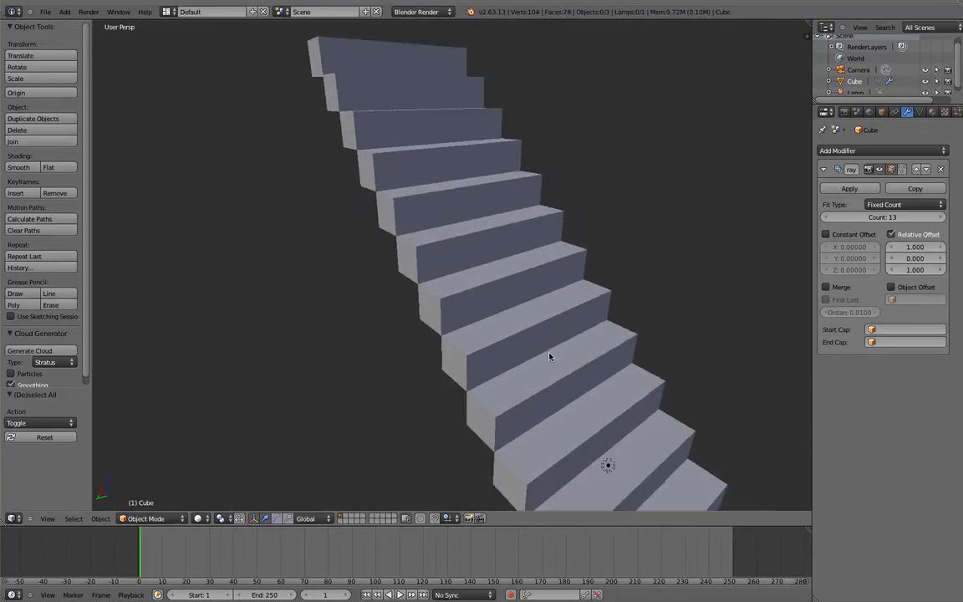
- Add a new cube mesh beside the foot of the staircase
middle_click_drag(548, 357, 428, 301)
scroll(306, 411, "up", 2)
scroll(307, 411, "down", 3)
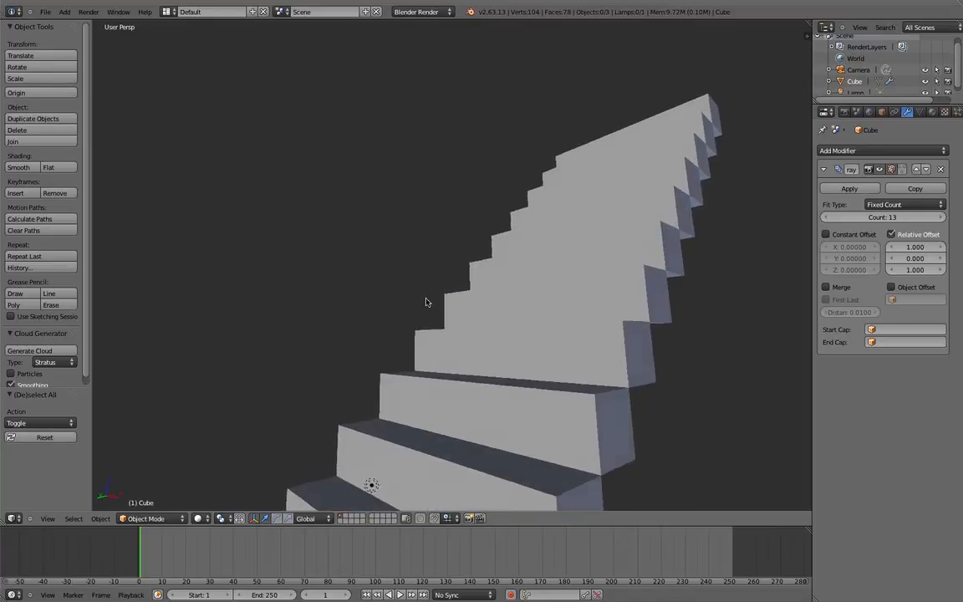
scroll(378, 316, "up", 3)
scroll(378, 316, "down", 3)
middle_click_drag(357, 319, 568, 334)
scroll(568, 334, "down", 2)
key("shift+a")
mouse_move(473, 322)
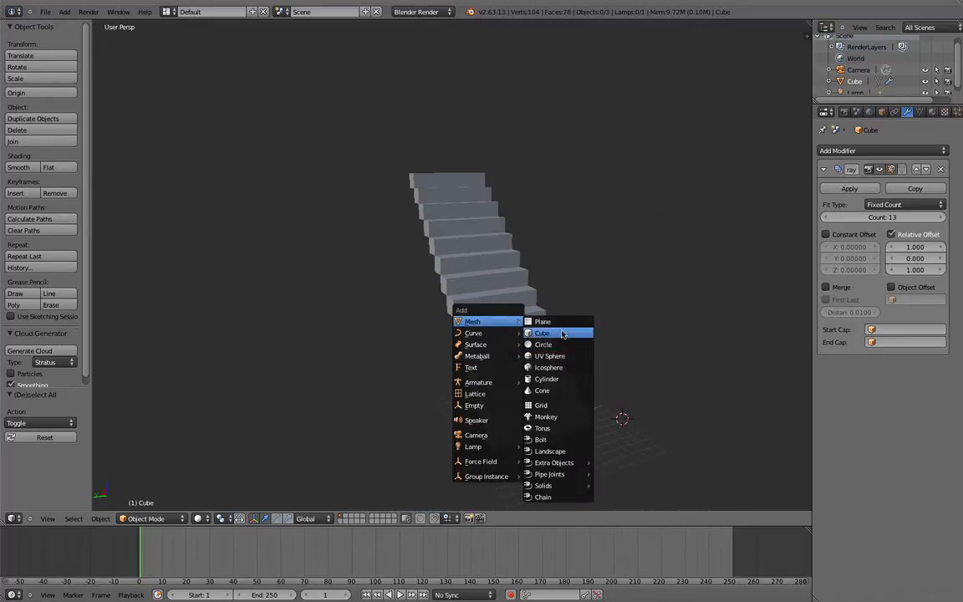
left_click(562, 337)
- Move the new cube about 13.5 units along the Y axis to the other side of the stairs
middle_click_drag(565, 337, 550, 422)
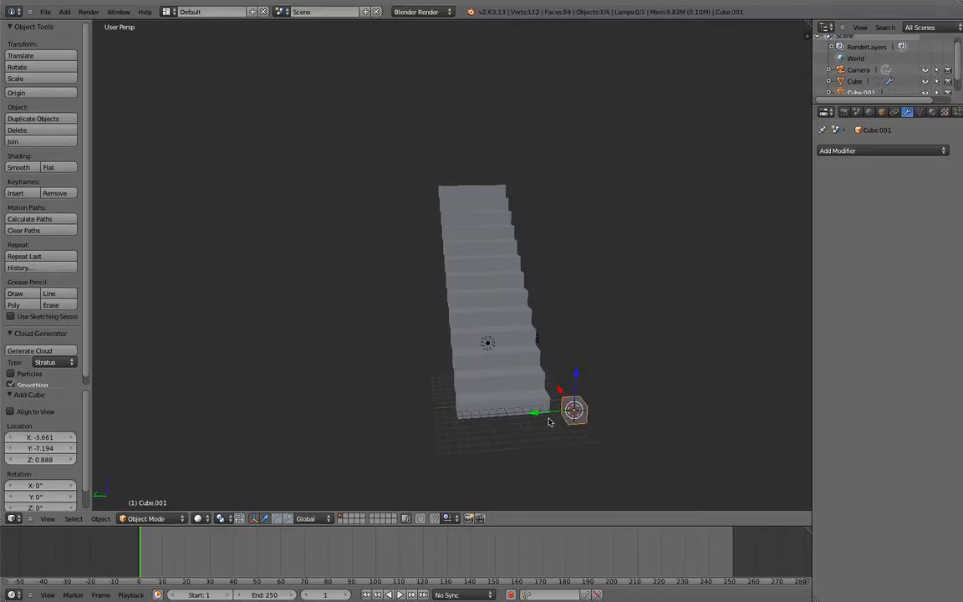
key("g")
key("y")
left_click(430, 415)
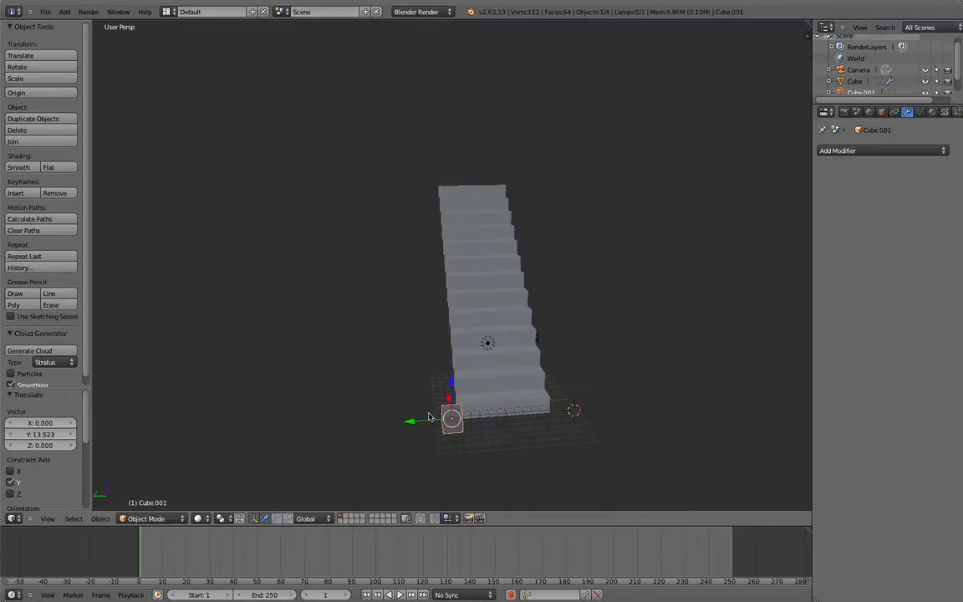
- Scale the new cube in X and Z only, by about 15.9 and again by about 1.13, to make a thin wall
key("shift+z")
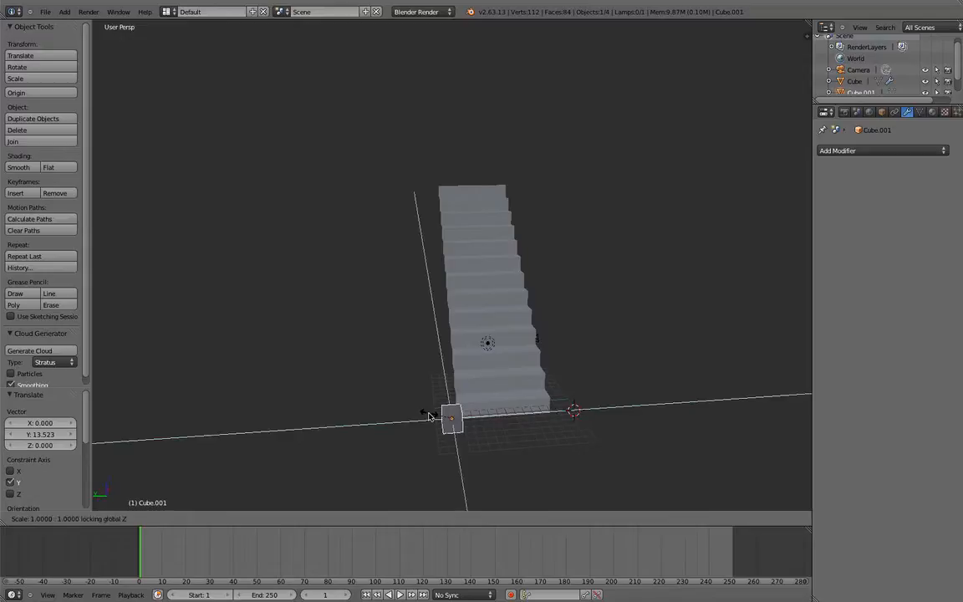
key("shift+y")
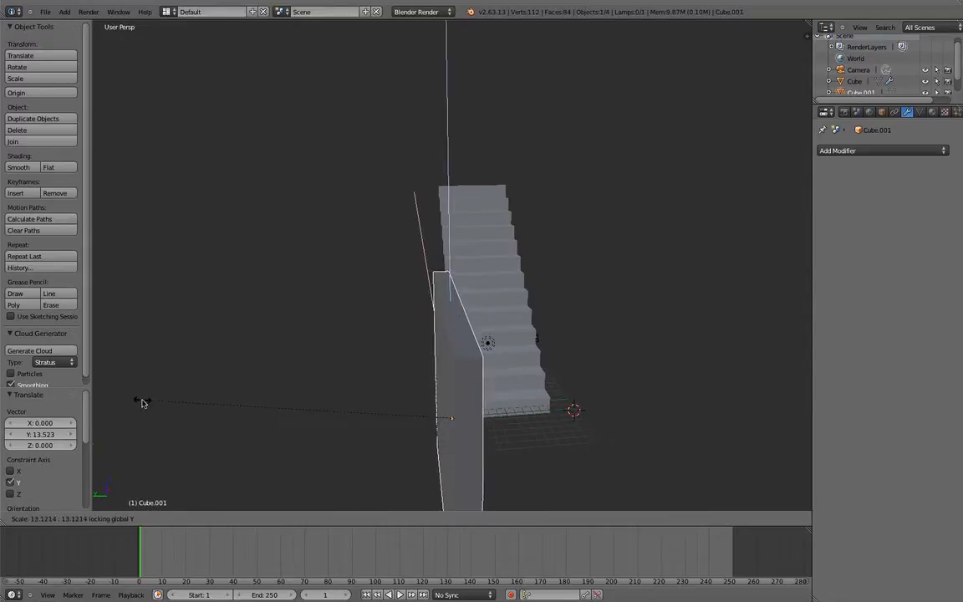
left_click(75, 407)
key("s")
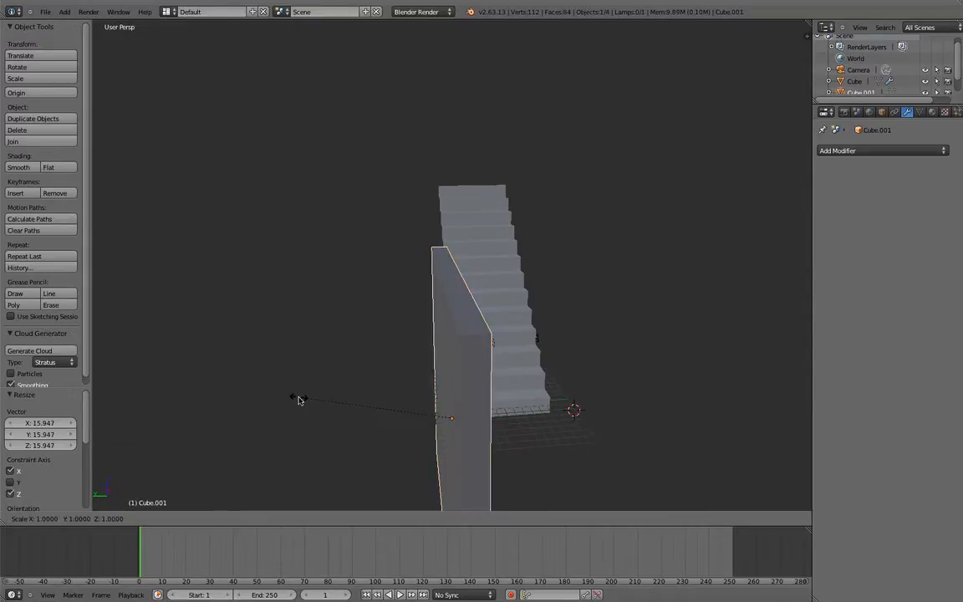
key("shift+y")
left_click(278, 398)
middle_click_drag(373, 386, 310, 393)
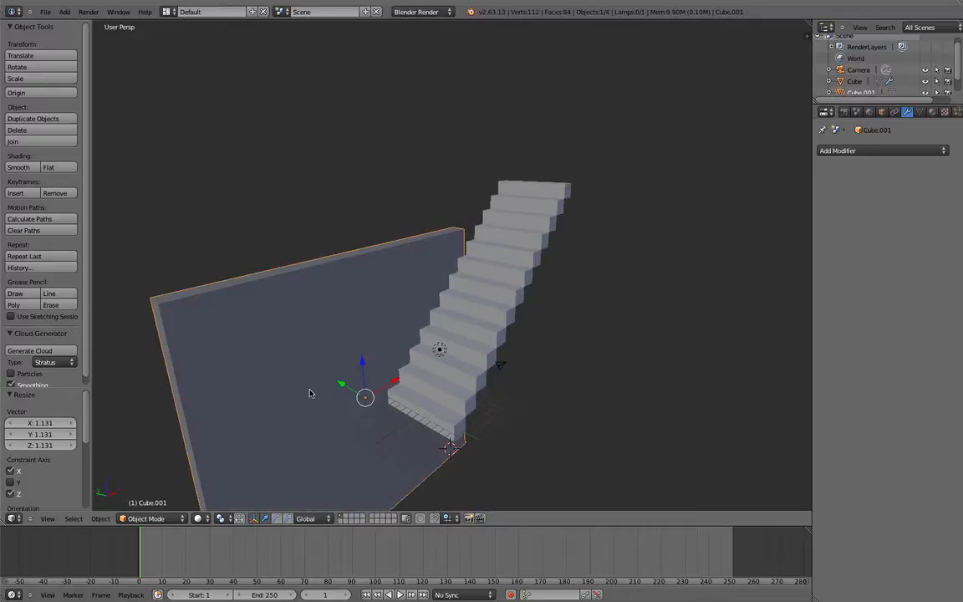
- In front orthographic view, move the wall about 20.5 units in X and 16.1 in Z so it backs the staircase
scroll(386, 382, "down", 2)
middle_click_drag(385, 382, 347, 348)
key("KP_1")
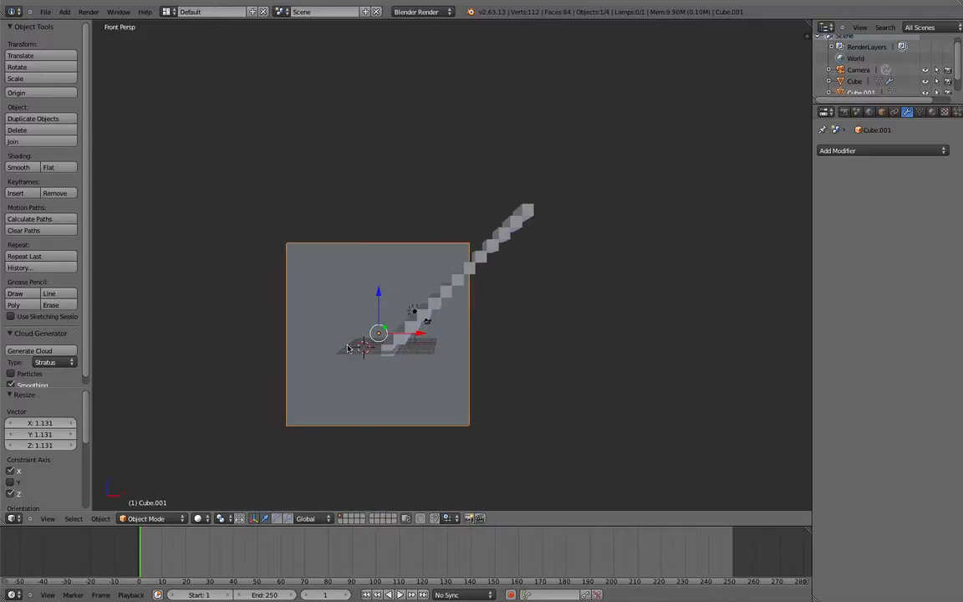
key("KP_5")
scroll(348, 348, "up", 3)
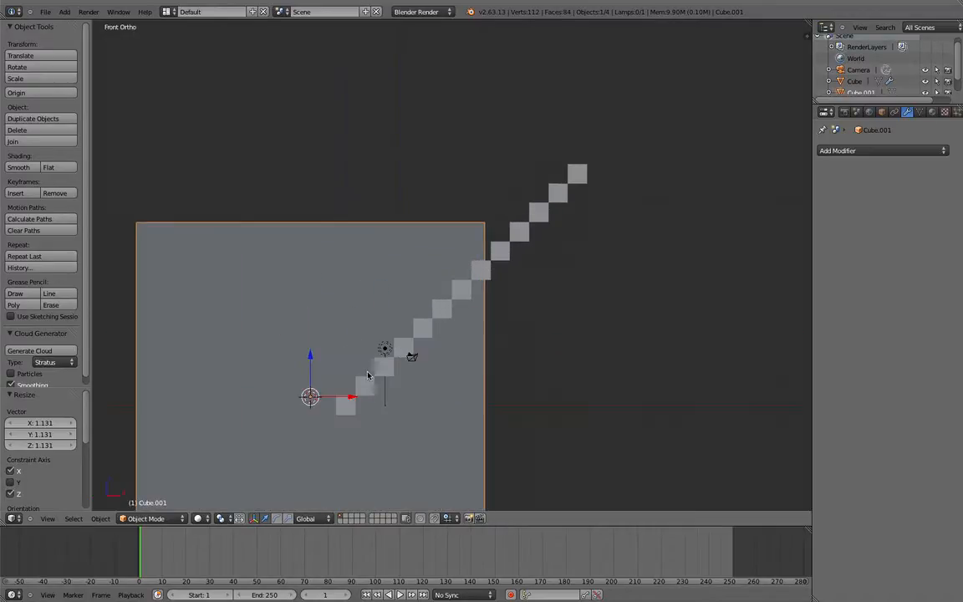
key("g")
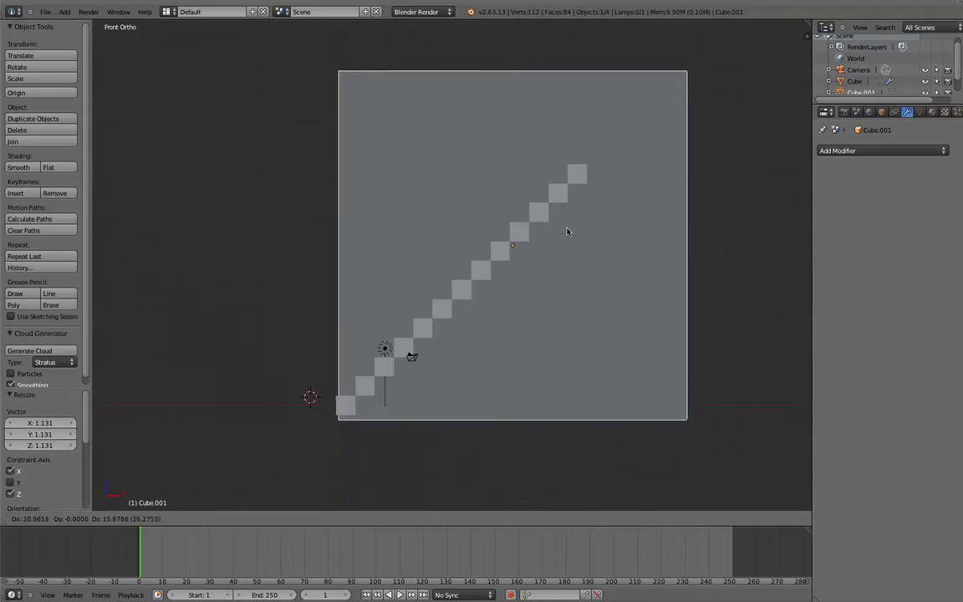
left_click(563, 228)
middle_click_drag(563, 227, 587, 267)
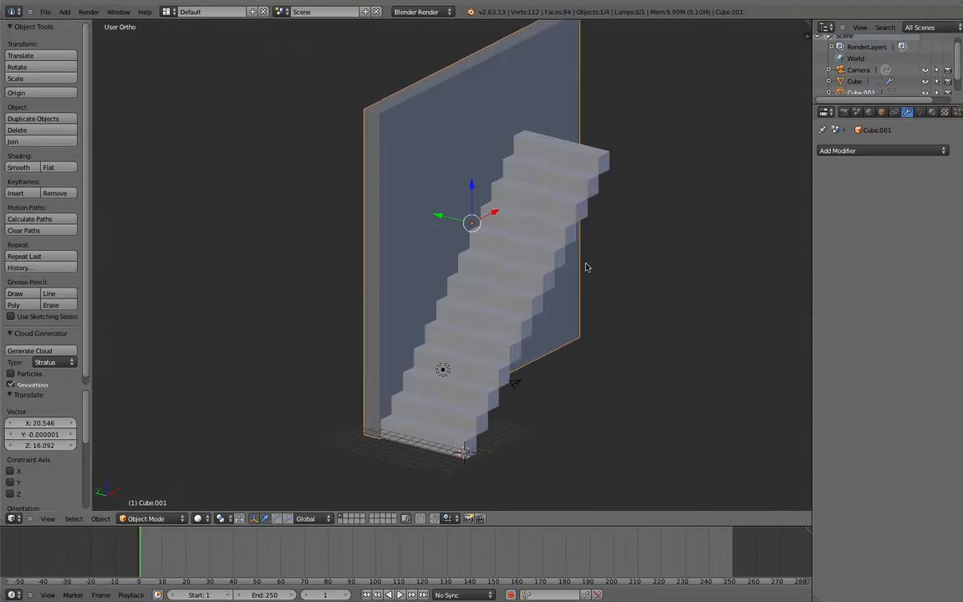
- Return to perspective view and examine how the wall sits against the side of the staircase
key("x")
key("z")
key("z")
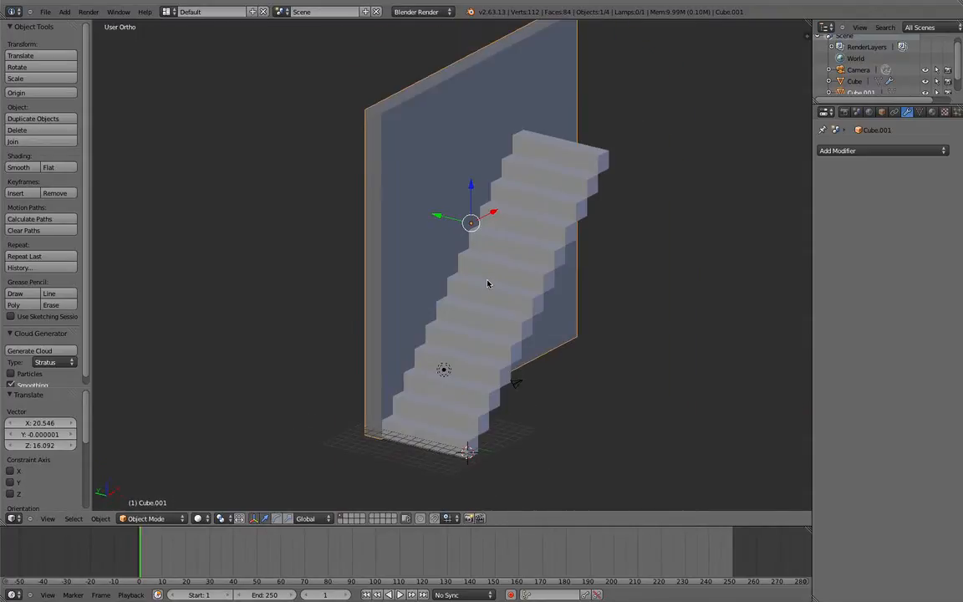
key("KP_5")
key("z")
key("z")
scroll(492, 282, "up", 2)
scroll(492, 281, "down", 1)
mouse_move(492, 282)
middle_mouse_down()
mouse_move(468, 279)
mouse_move(493, 266)
middle_mouse_up()
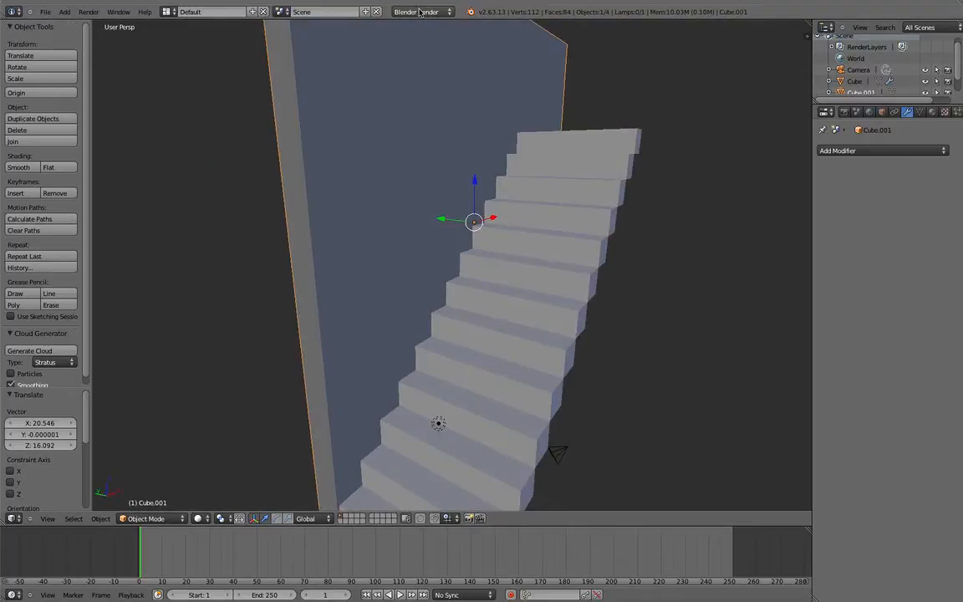
- Switch the render engine to Cycles and display the viewport in Rendered shading
left_click(419, 11)
left_click(418, 49)
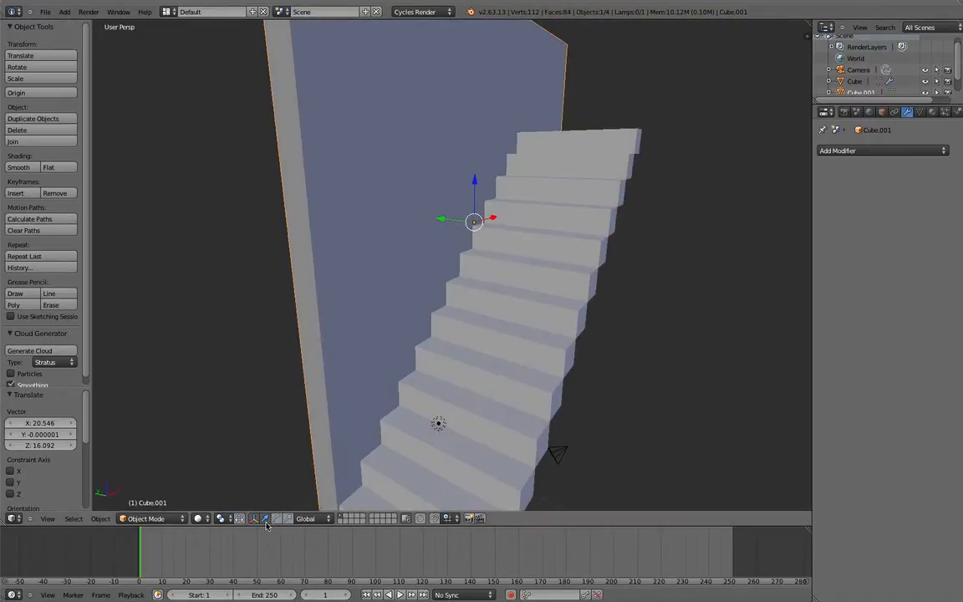
left_click(203, 519)
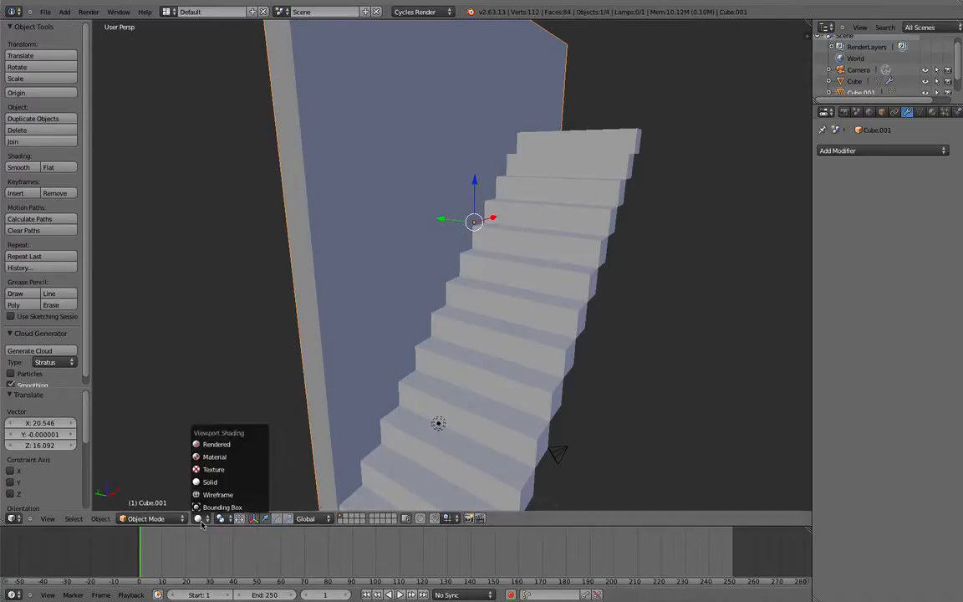
left_click(216, 444)
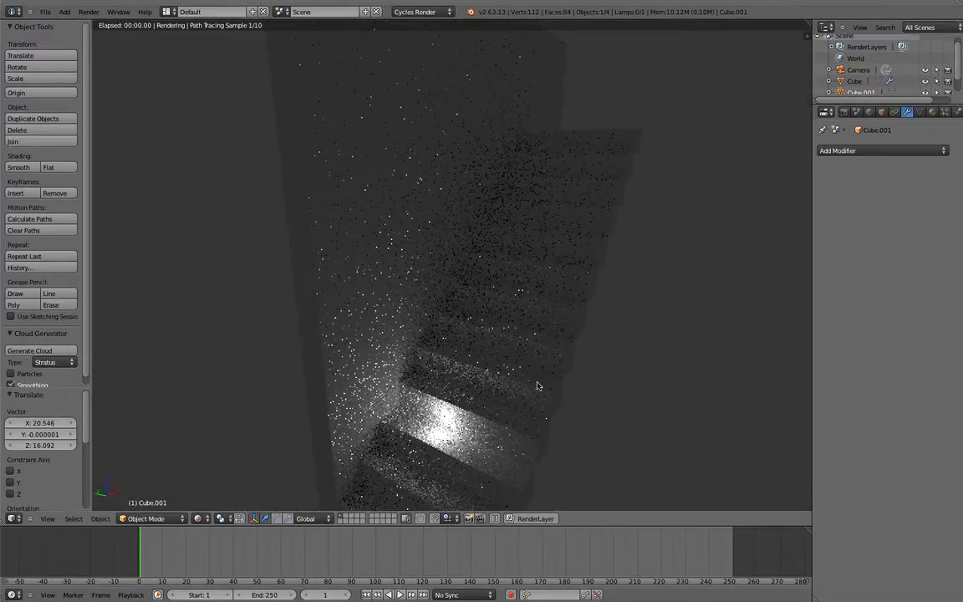
- Return the viewport to wireframe and delete the lamp above the lower stairs
key("z")
scroll(490, 413, "down", 2)
middle_click_drag(490, 413, 468, 396)
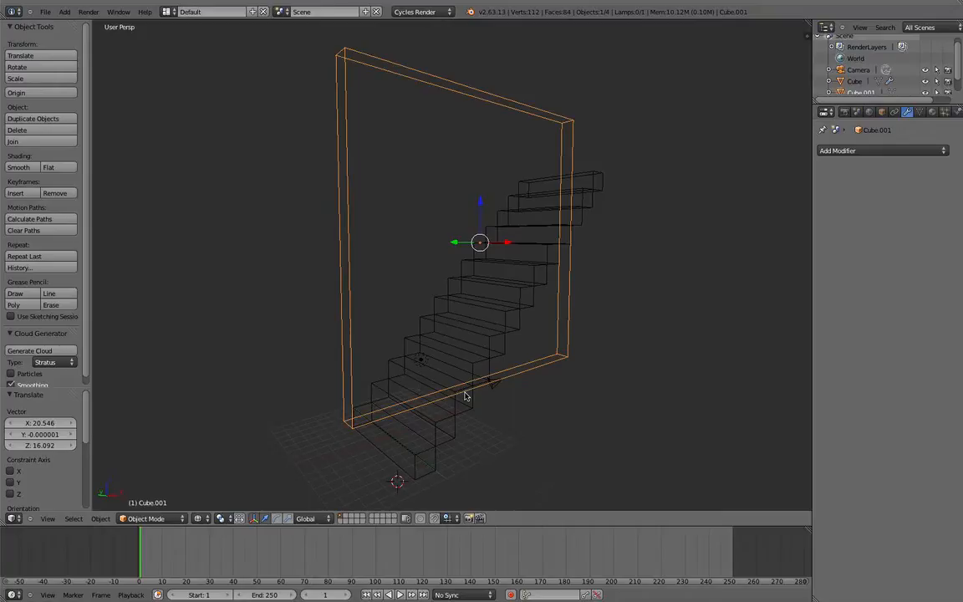
right_click(419, 366)
right_click(421, 361)
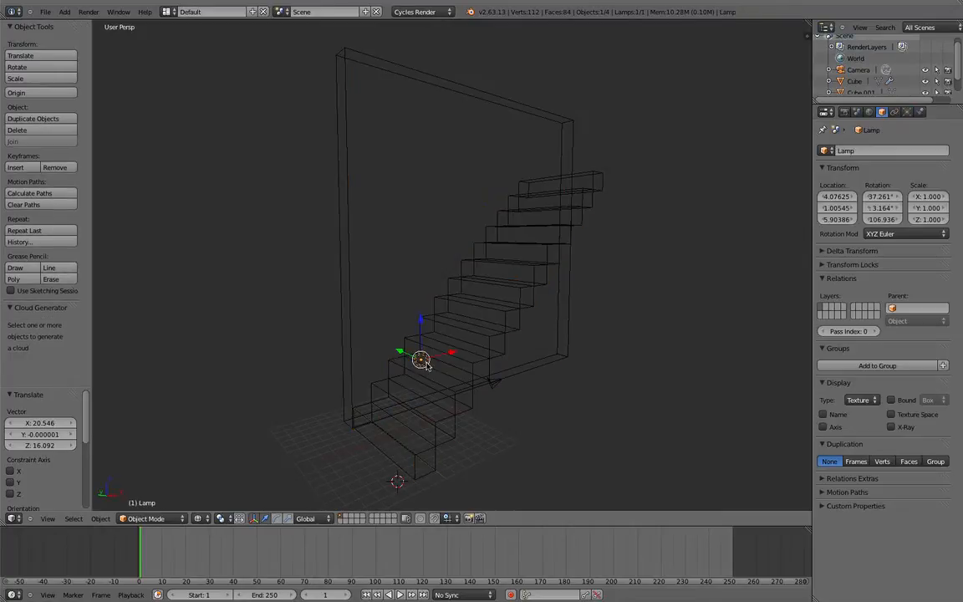
key("x")
left_click(420, 365)
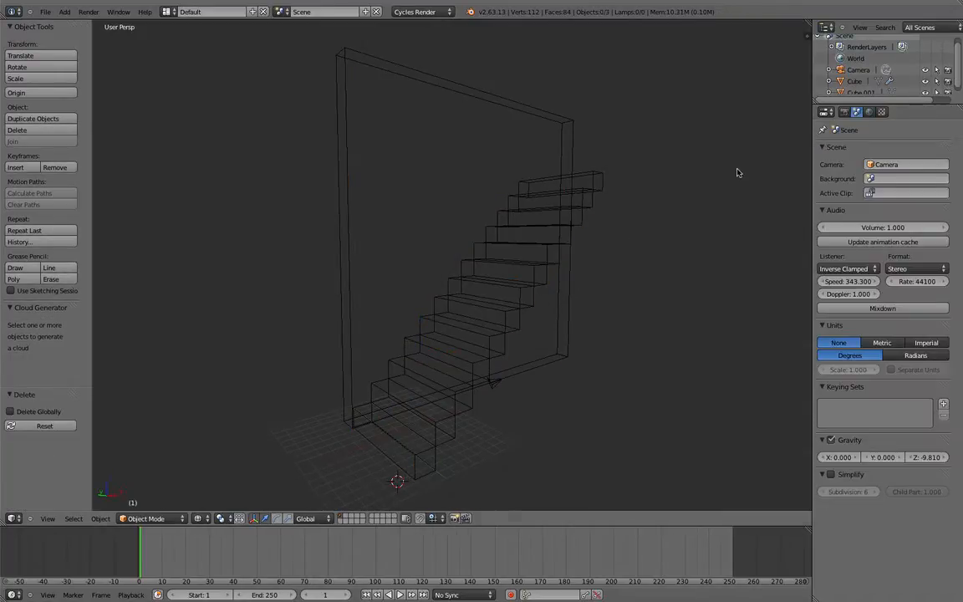
- Enable Ambient Occlusion for the world and preview the staircase and wall in Rendered viewport shading
left_click(870, 112)
left_click(831, 216)
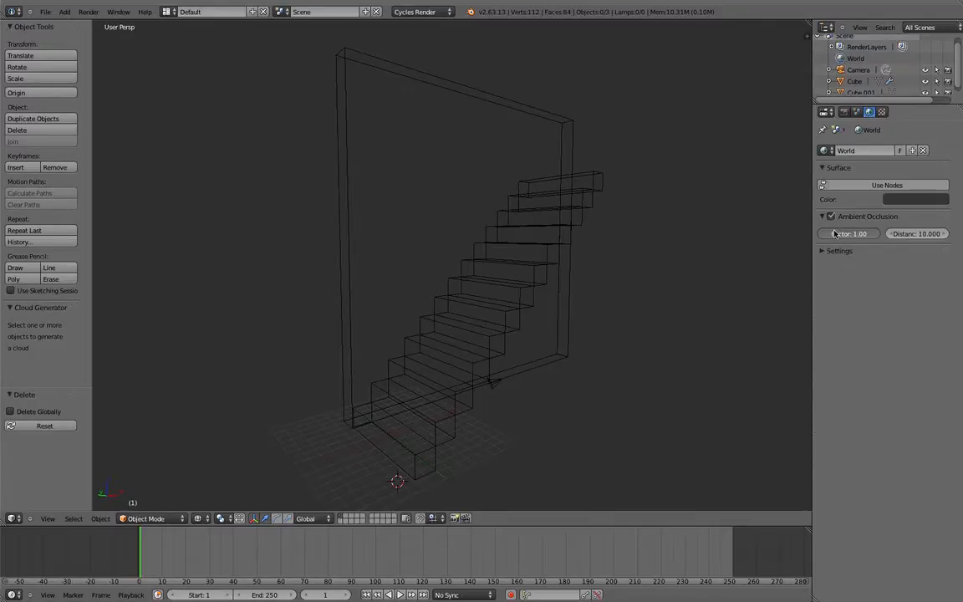
left_click(90, 13)
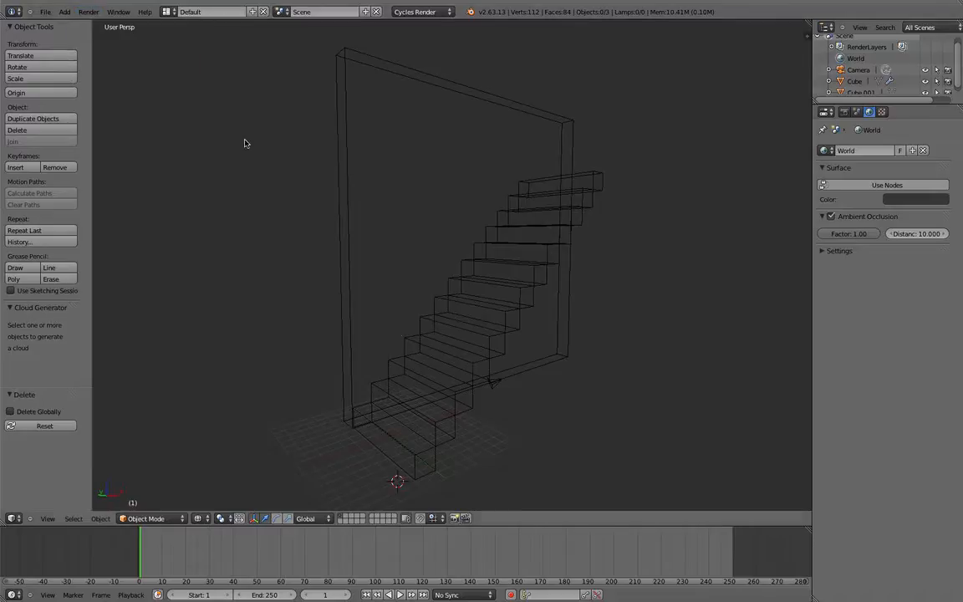
left_click(50, 518)
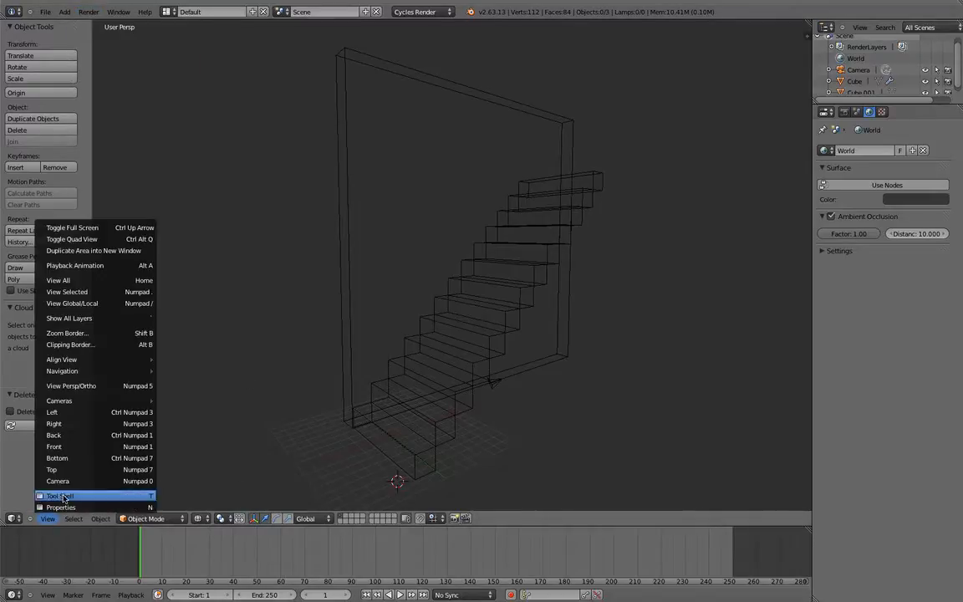
left_click(197, 518)
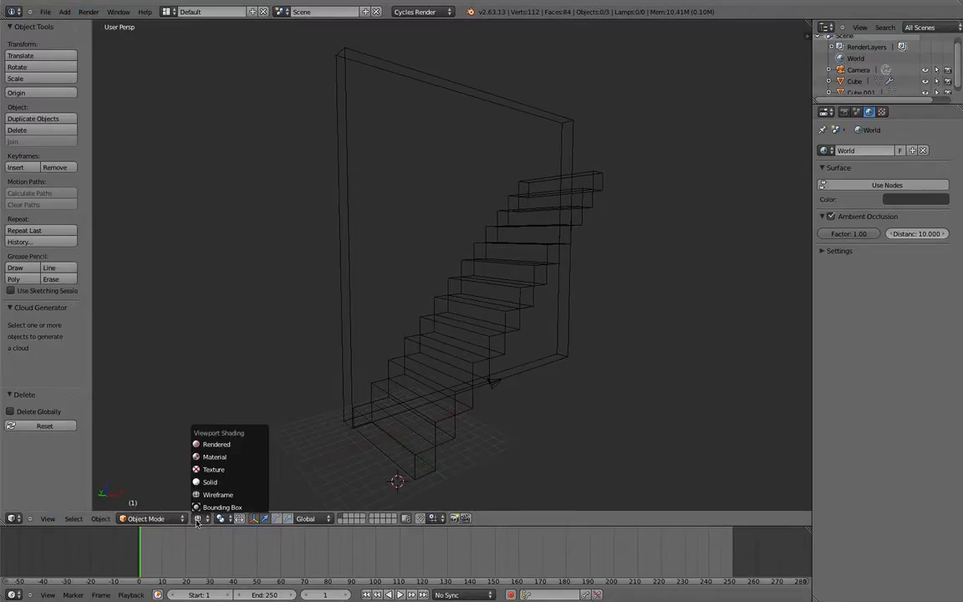
left_click(214, 444)
middle_click_drag(506, 271, 516, 280)
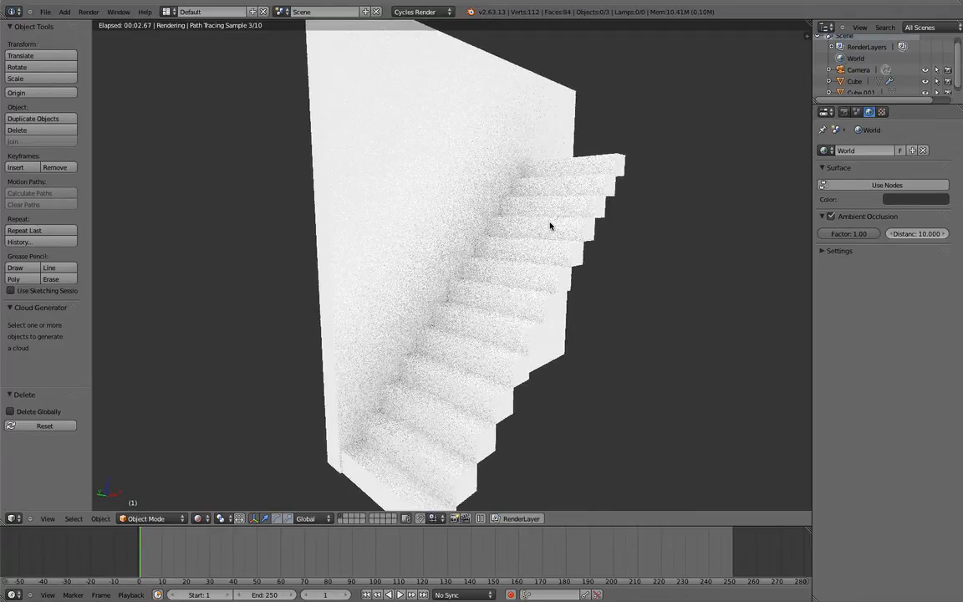
- Return the viewport to Solid shading with nothing selected and examine the staircase and wall from several angles
key("z")
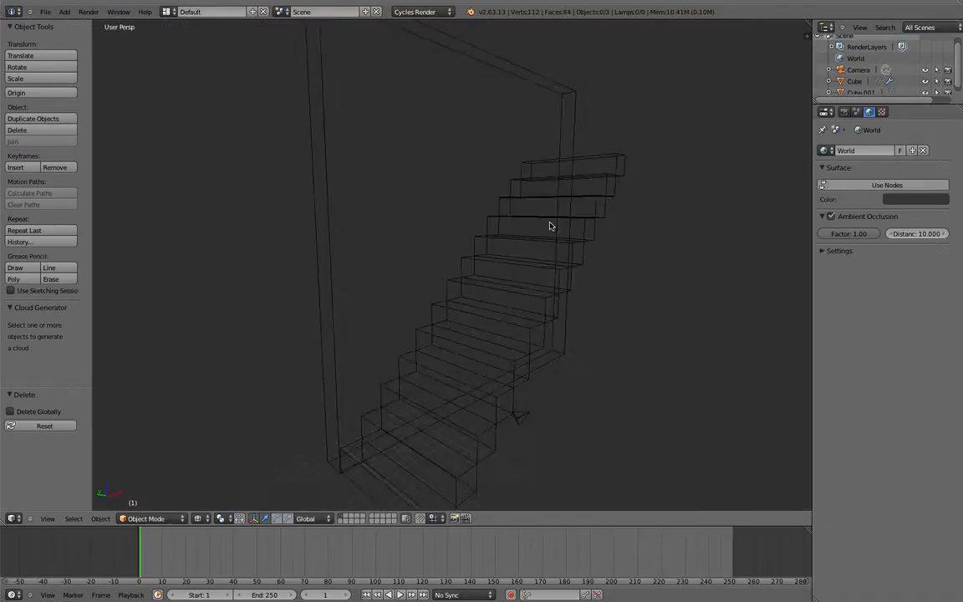
scroll(550, 225, "down", 2)
key("z")
key("a")
key("a")
middle_click_drag(550, 225, 306, 355)
scroll(543, 263, "up", 4)
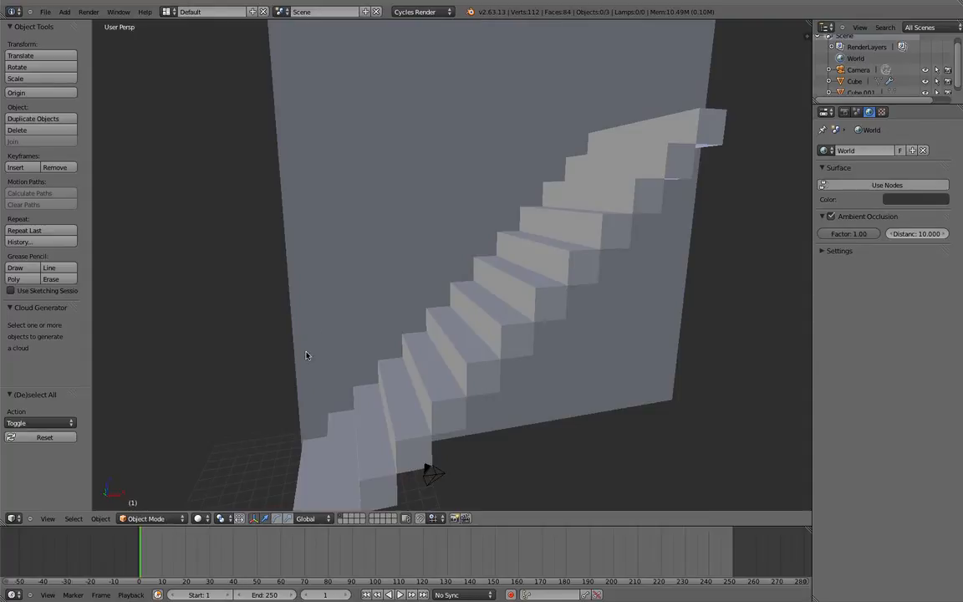
scroll(526, 250, "down", 5)
middle_click_drag(451, 229, 522, 272)
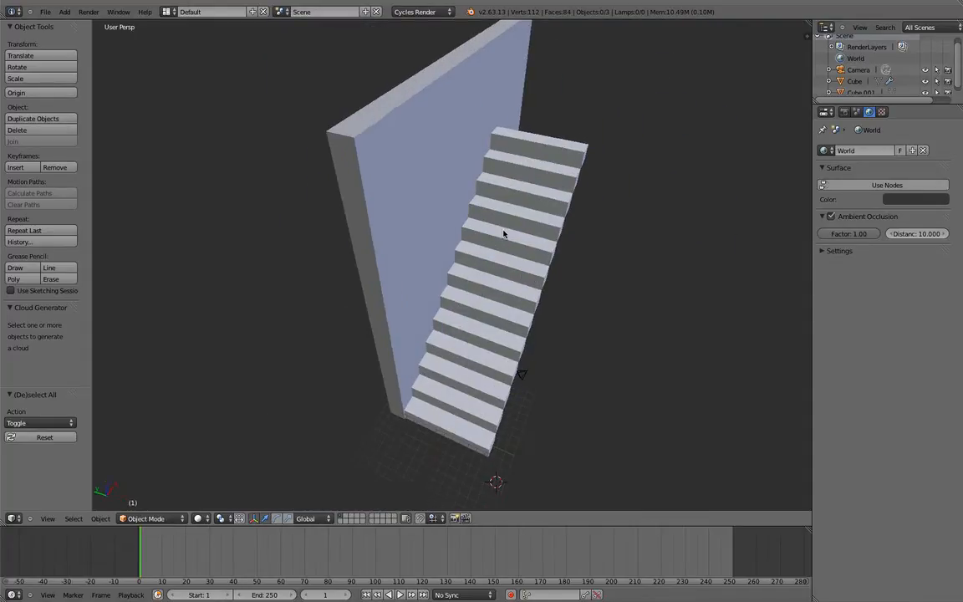
middle_click_drag(503, 234, 466, 177)
scroll(404, 178, "up", 4)
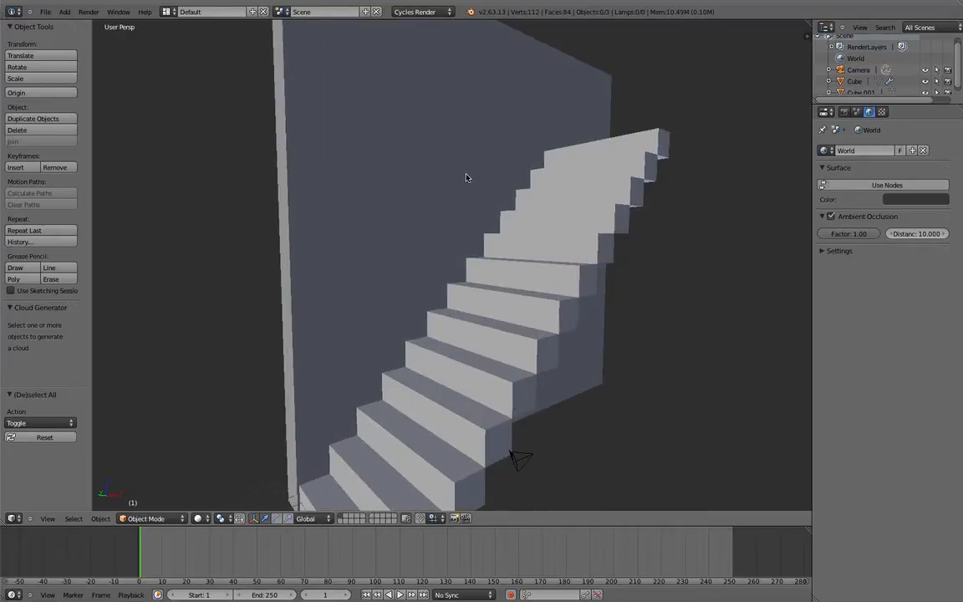
scroll(467, 178, "down", 2)
- In front orthographic view, duplicate the wall and move the copy about -63.4 units along X, away from the staircase
key("KP_1")
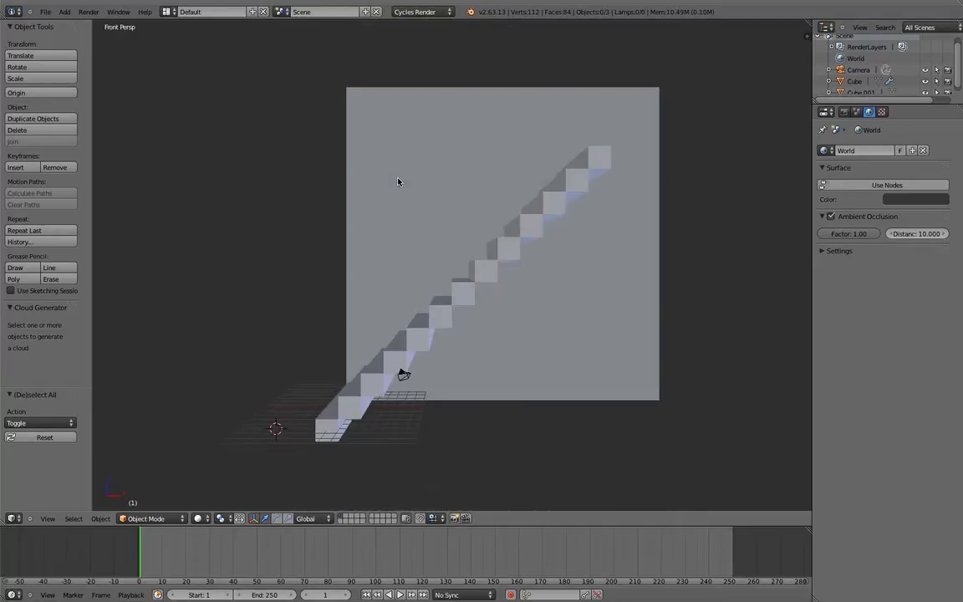
key("KP_5")
middle_click_drag(348, 216, 412, 209, "shift")
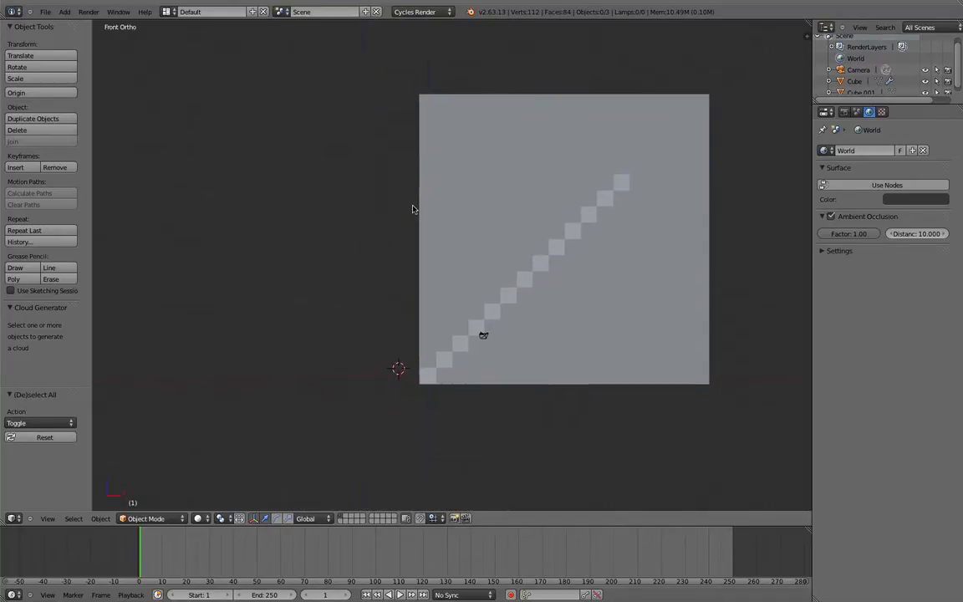
right_click(450, 240)
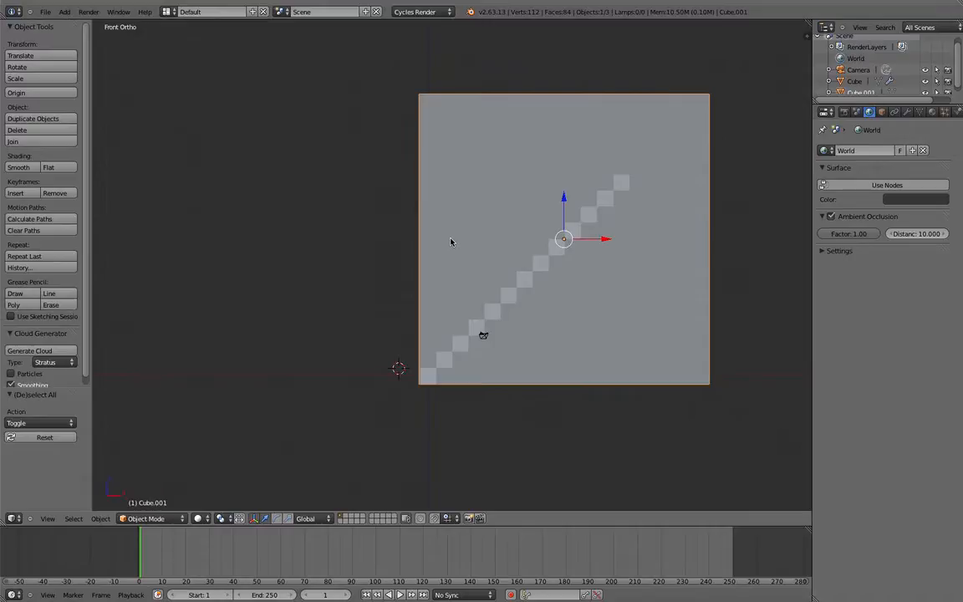
key("shift+d")
key("Escape")
scroll(539, 260, "down", 2)
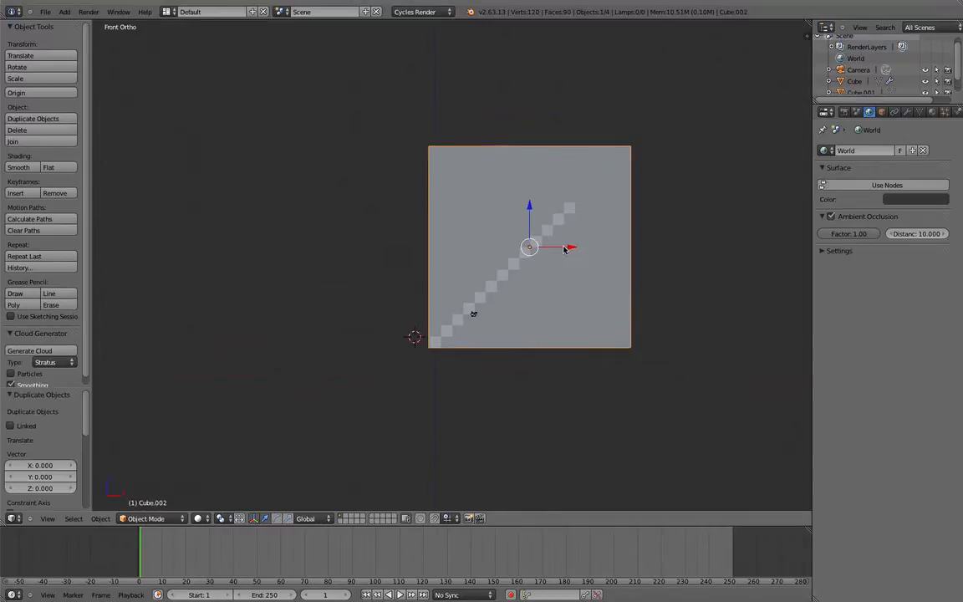
key("g")
key("x")
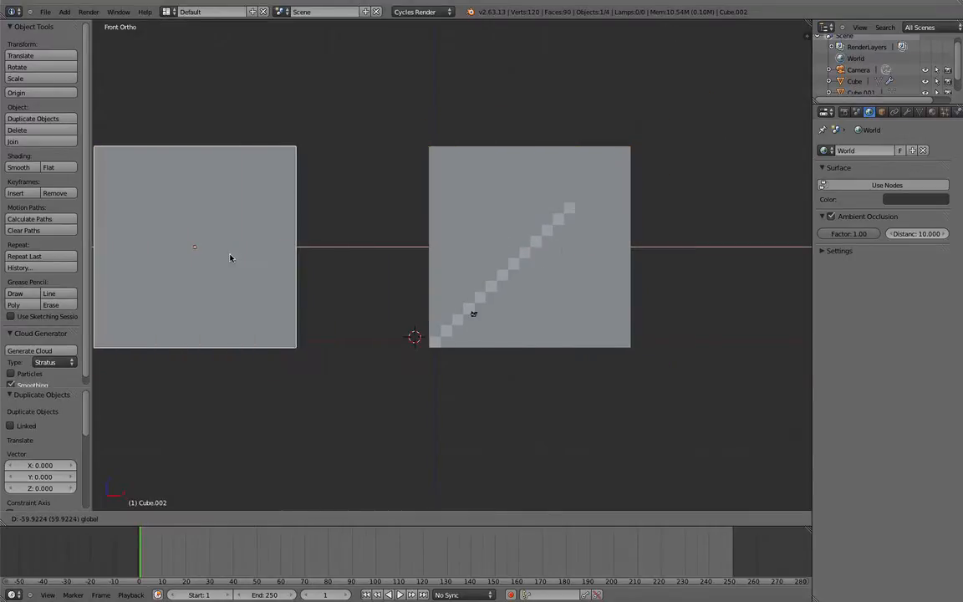
left_click(230, 257)
middle_click_drag(231, 258, 387, 339)
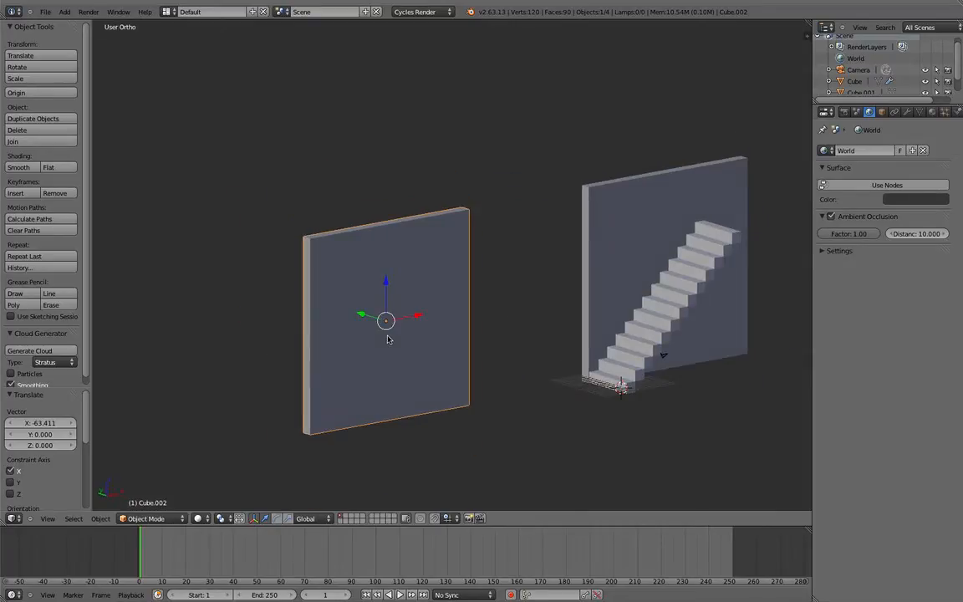
- Inspect the duplicated wall, return to front view and add a plane mesh to the scene
key("KP_1")
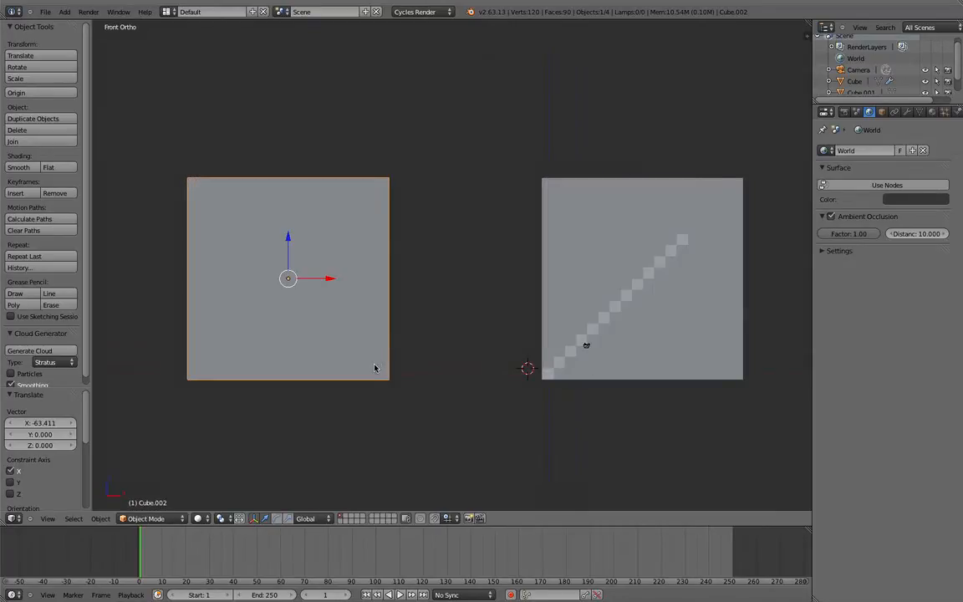
middle_click_drag(375, 368, 467, 323, "shift")
scroll(458, 318, "up", 3)
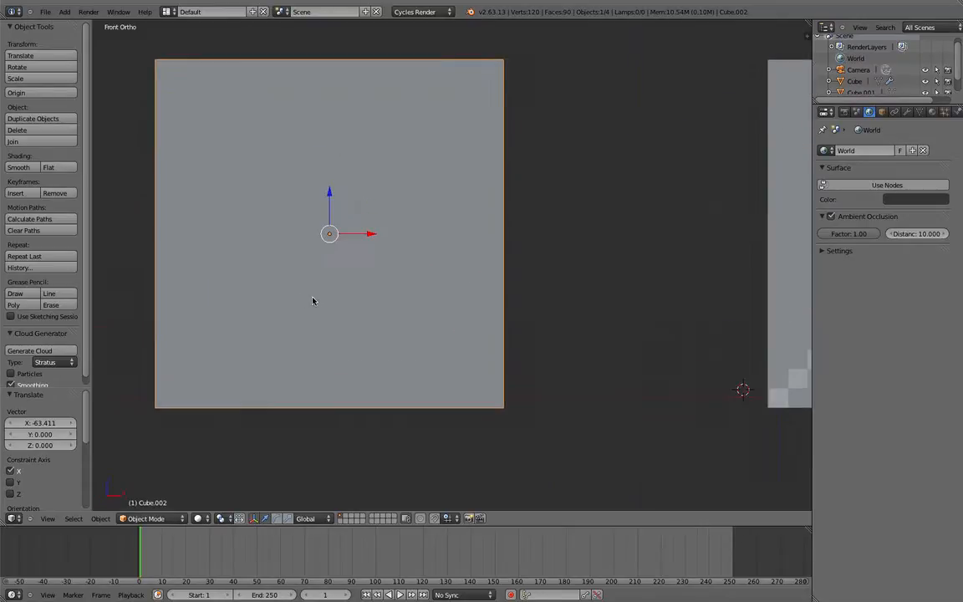
scroll(312, 300, "down", 2)
middle_click_drag(349, 311, 398, 327)
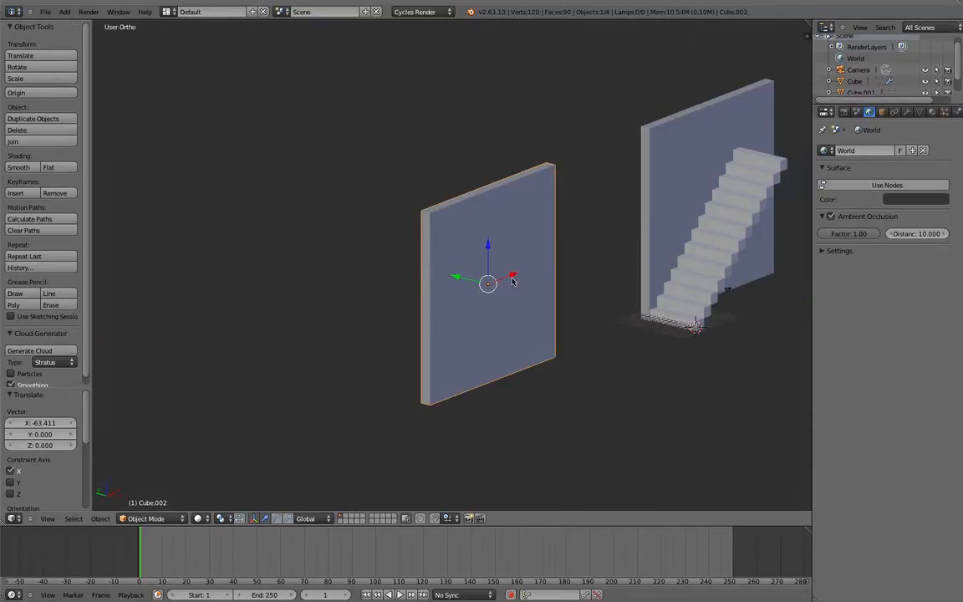
middle_click_drag(634, 252, 568, 240)
scroll(563, 239, "up", 2)
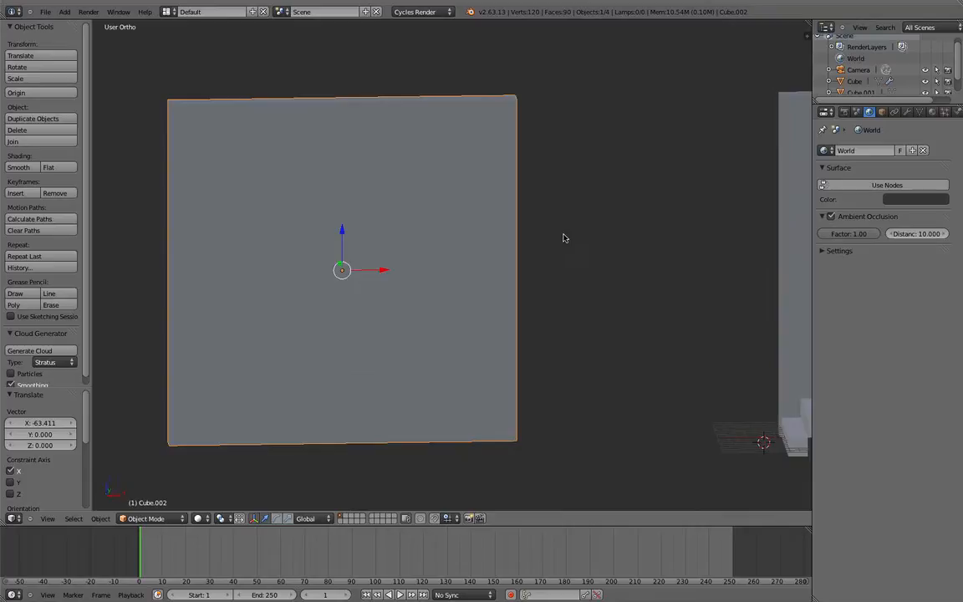
key("KP_1")
key("shift+a")
mouse_move(565, 236)
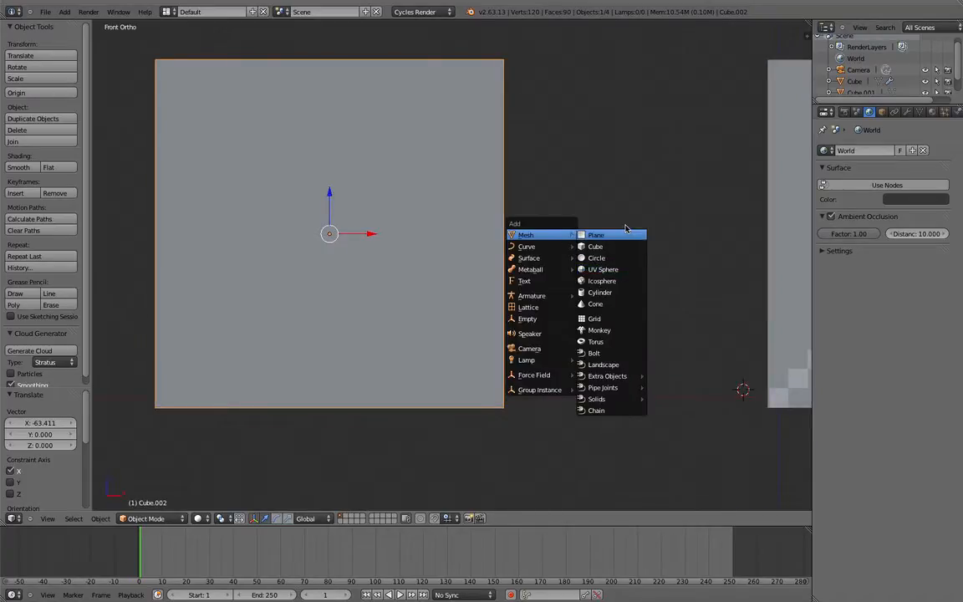
left_click(614, 237)
- In top view, move the plane about -32.4 units in X and 7.9 in Y beside the duplicated wall and scale it by about 3.09
middle_click_drag(615, 238, 568, 284)
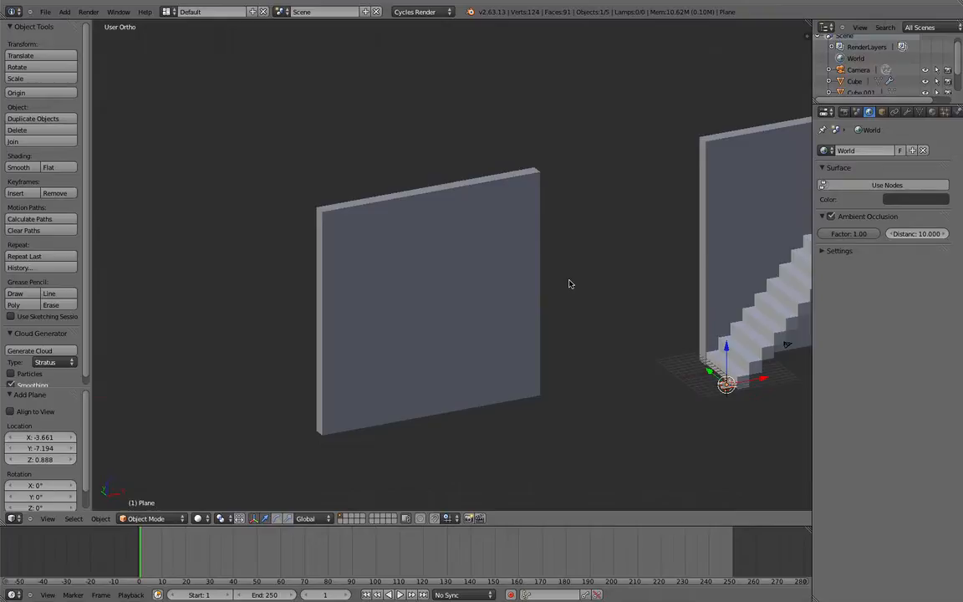
key("KP_7")
middle_click_drag(543, 346, 505, 308, "shift")
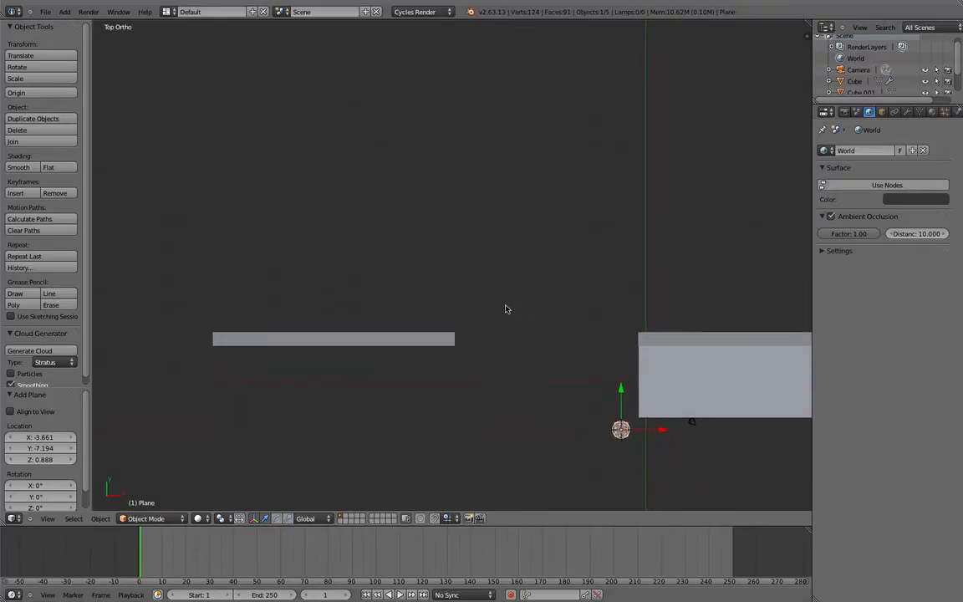
key("g")
left_click(290, 260)
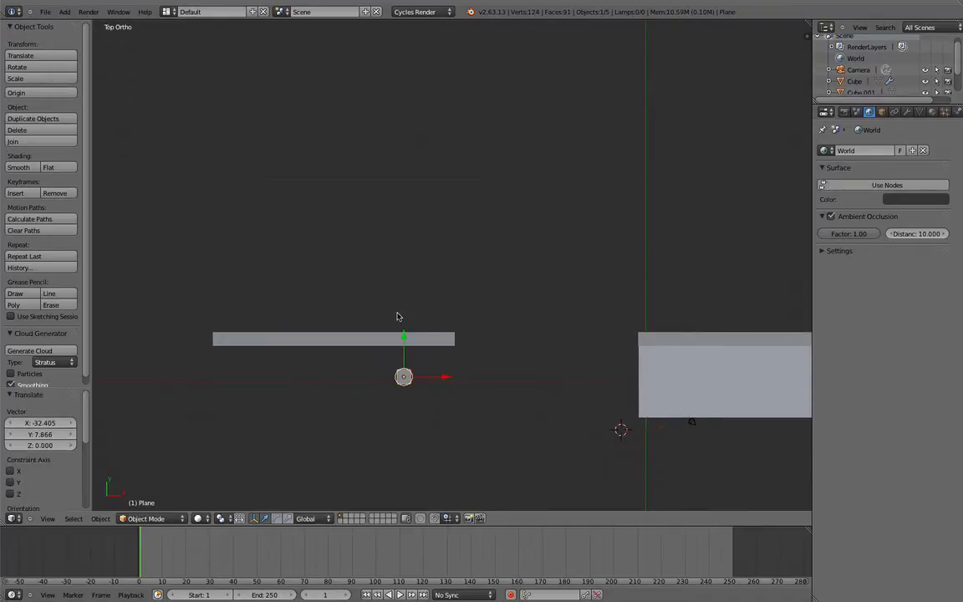
key("s")
left_click(580, 388)
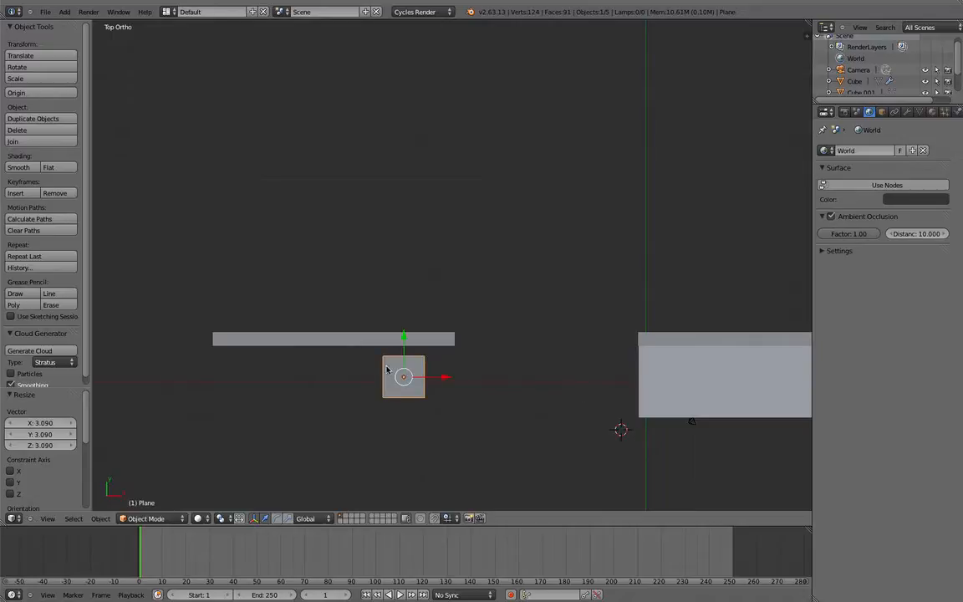
- Move the plane against the face of the duplicated wall and raise it close to the wall's upper edge
left_click_drag(400, 346, 448, 365)
mouse_move(431, 374)
middle_mouse_down()
mouse_move(436, 321)
mouse_move(434, 380)
middle_mouse_up()
left_click_drag(427, 380, 433, 255)
middle_click_drag(433, 255, 403, 278)
- In Edit Mode, move the plane's selected edge about -20.2 in X, -30.6 in Z and another -7.8 in X to form a ramp
key("Tab")
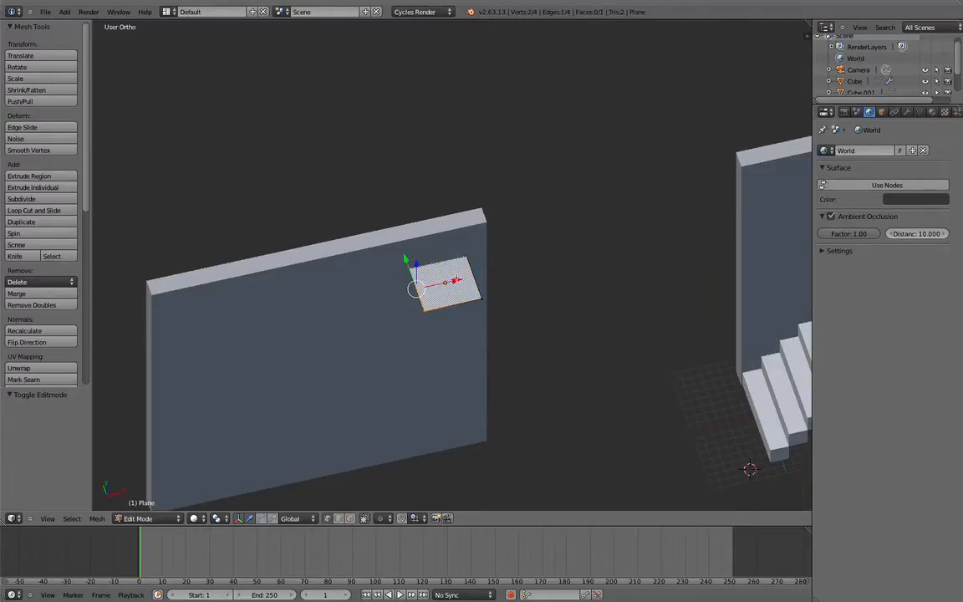
left_click_drag(451, 280, 267, 320)
key("KP_1")
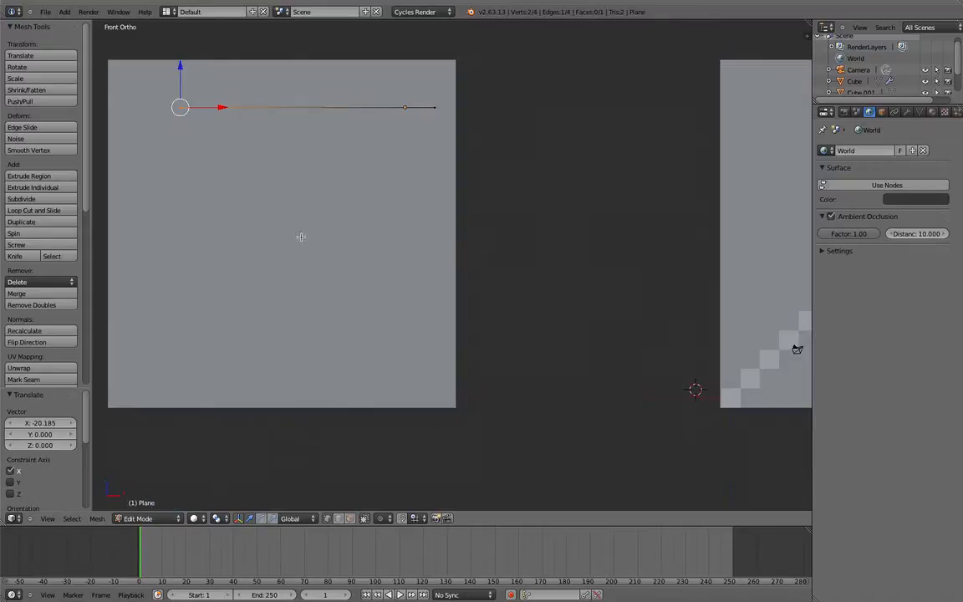
middle_click_drag(293, 182, 421, 253, "shift")
scroll(403, 230, "up", 1)
scroll(342, 193, "down", 2)
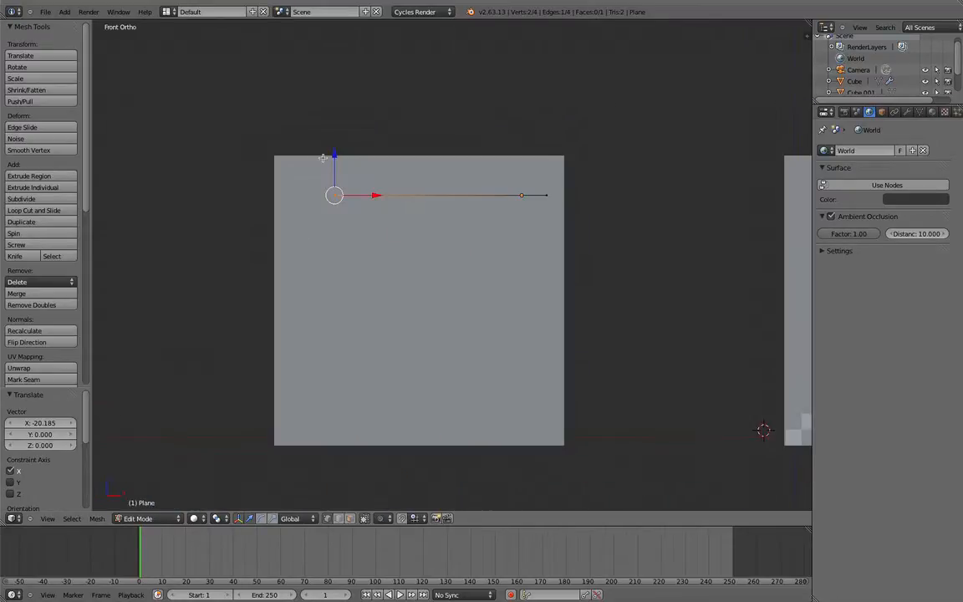
left_click_drag(334, 161, 320, 408)
left_click_drag(366, 435, 362, 439)
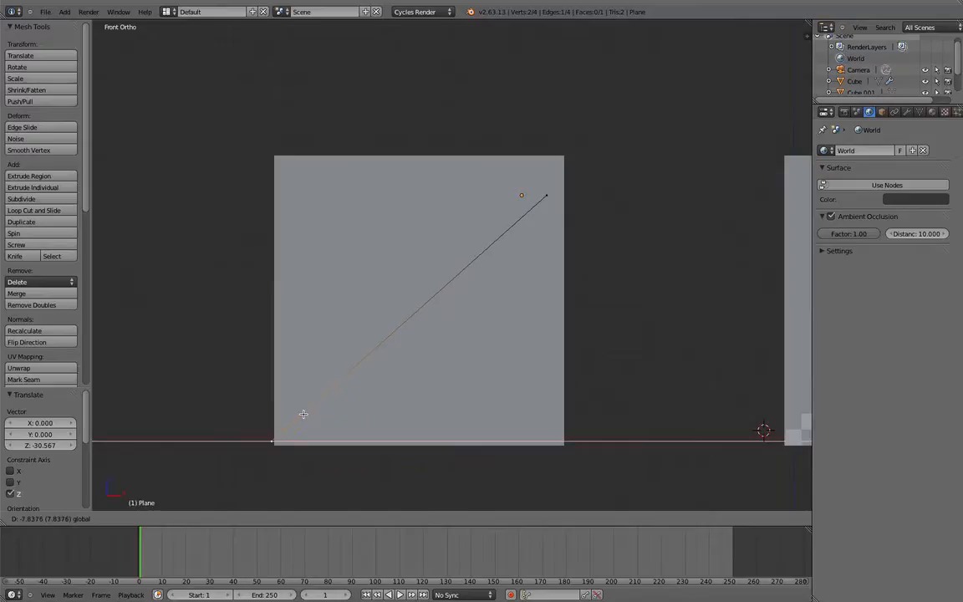
left_click(303, 414)
- Examine how the sloped plane sits against the duplicated wall, ending in Edit Mode on the plane
middle_click_drag(383, 333, 498, 332)
key("Tab")
right_click(544, 398)
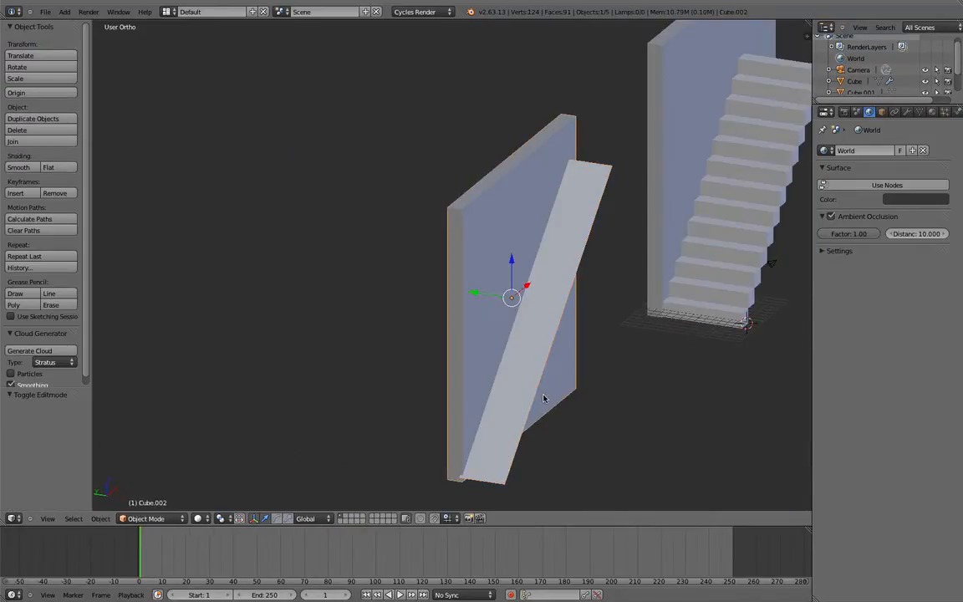
right_click(544, 398)
key("Tab")
middle_click_drag(539, 393, 540, 393)
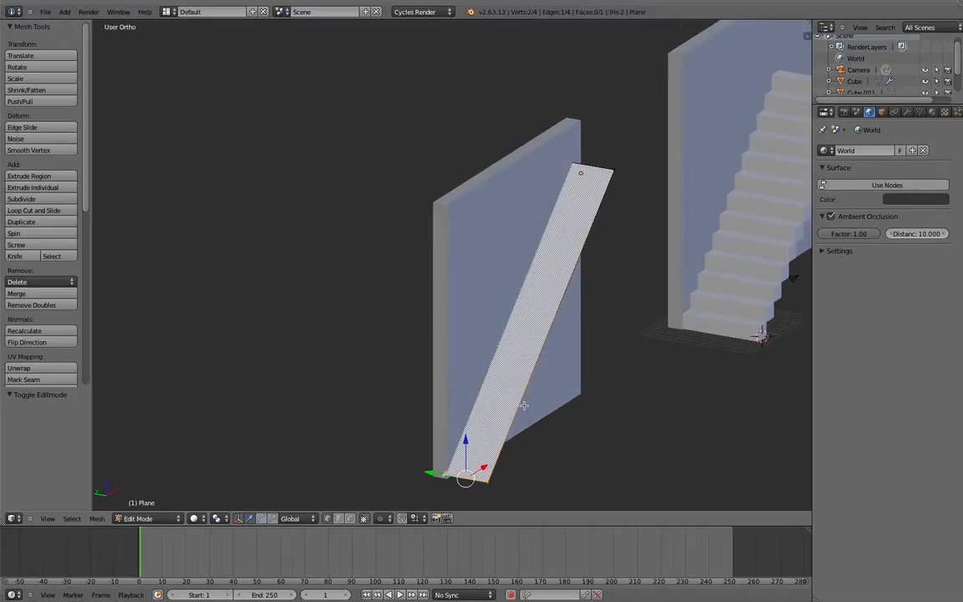
middle_click_drag(510, 425, 500, 383)
scroll(494, 341, "up", 3)
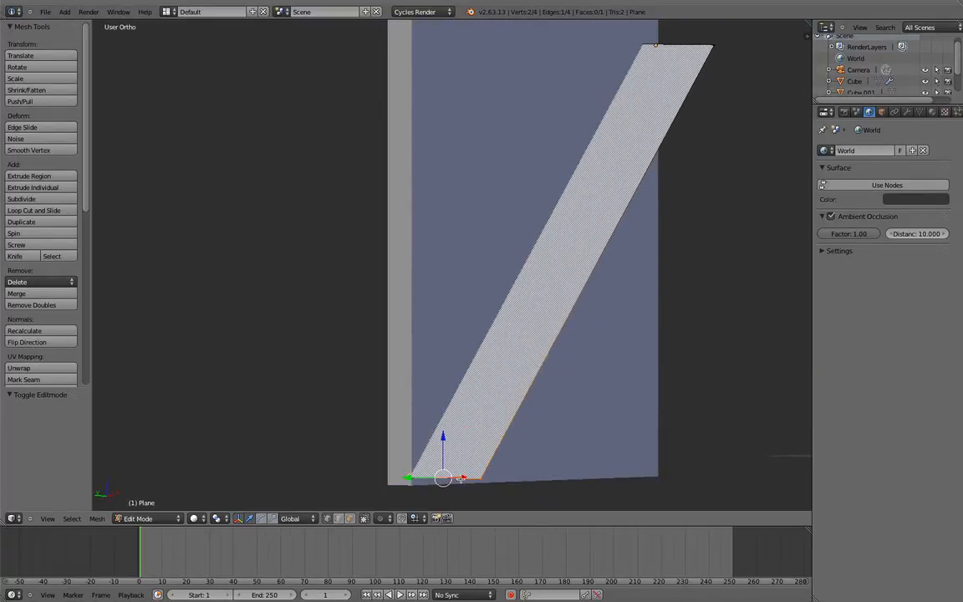
- Try to shift the ramp's lower edge slightly along X and undo that move
left_click_drag(460, 479, 464, 481)
key("ctrl+z")
middle_click_drag(406, 438, 360, 432)
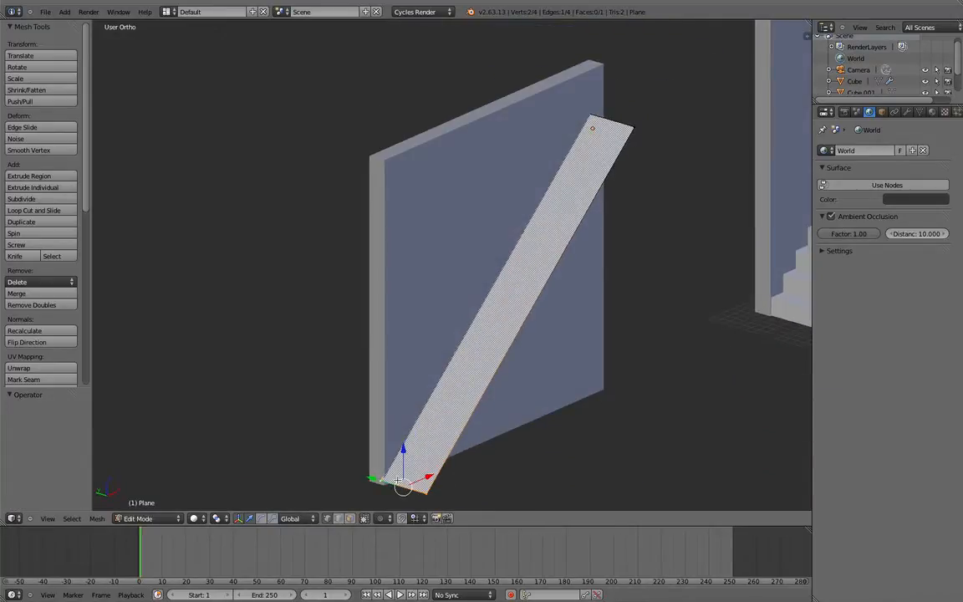
- Widen the ramp by moving its long outer edge about -2.67 in Y, away from the wall
left_click(338, 519)
right_click(464, 415)
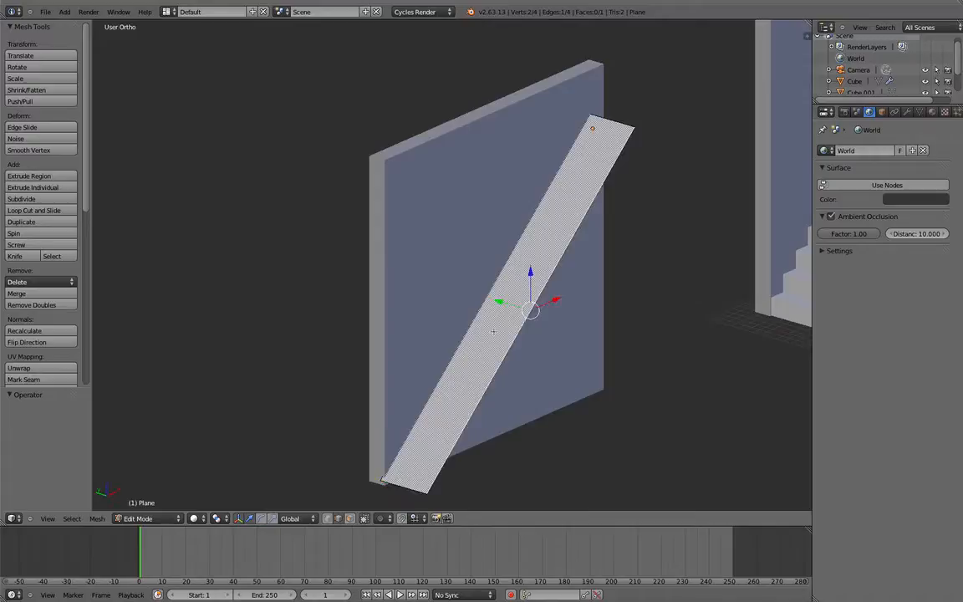
left_click_drag(500, 300, 525, 307)
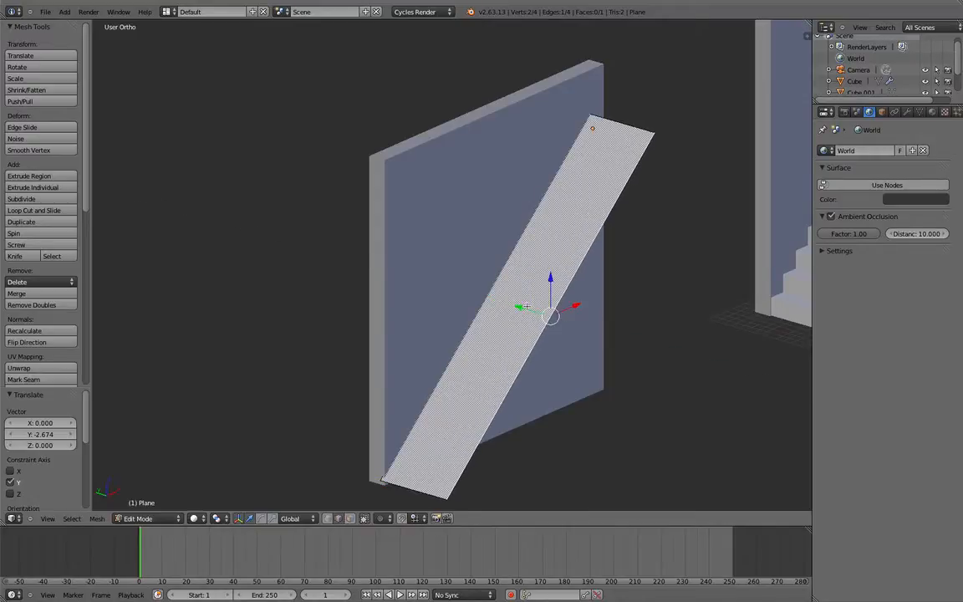
- Add 26 evenly spaced loop cuts across the ramp and clear the selection
key("ctrl+r")
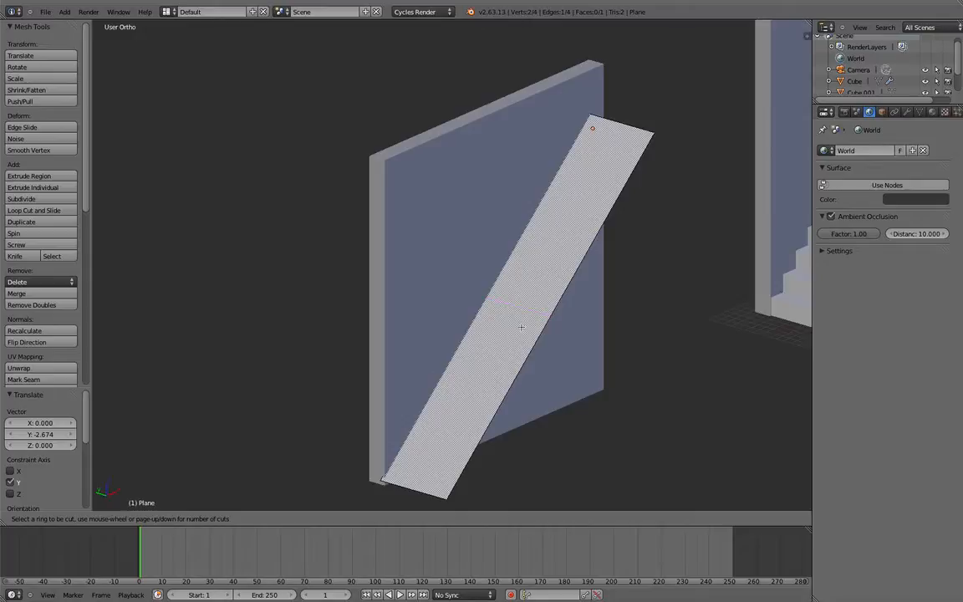
scroll(532, 322, "up", 10)
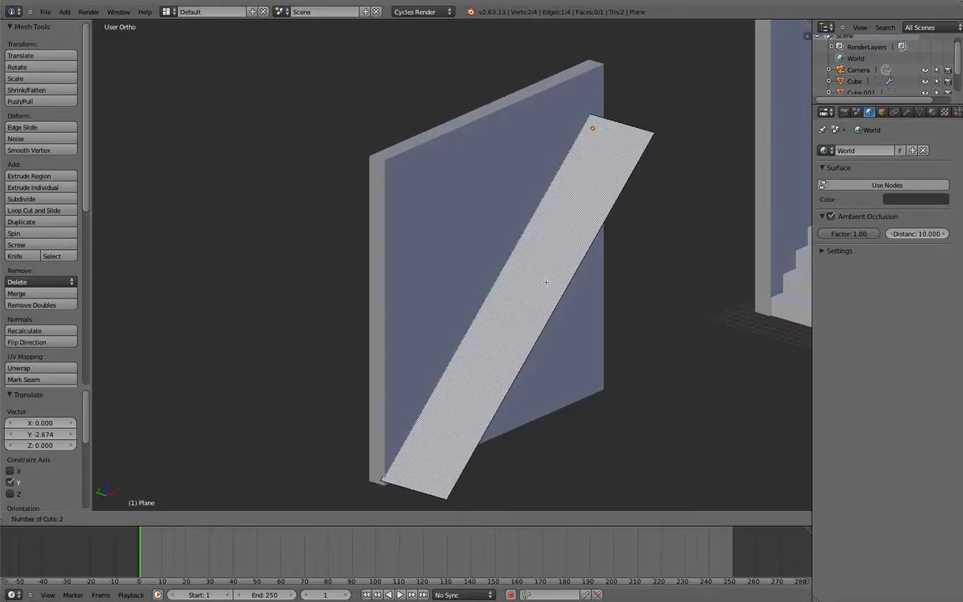
scroll(533, 309, "up", 11)
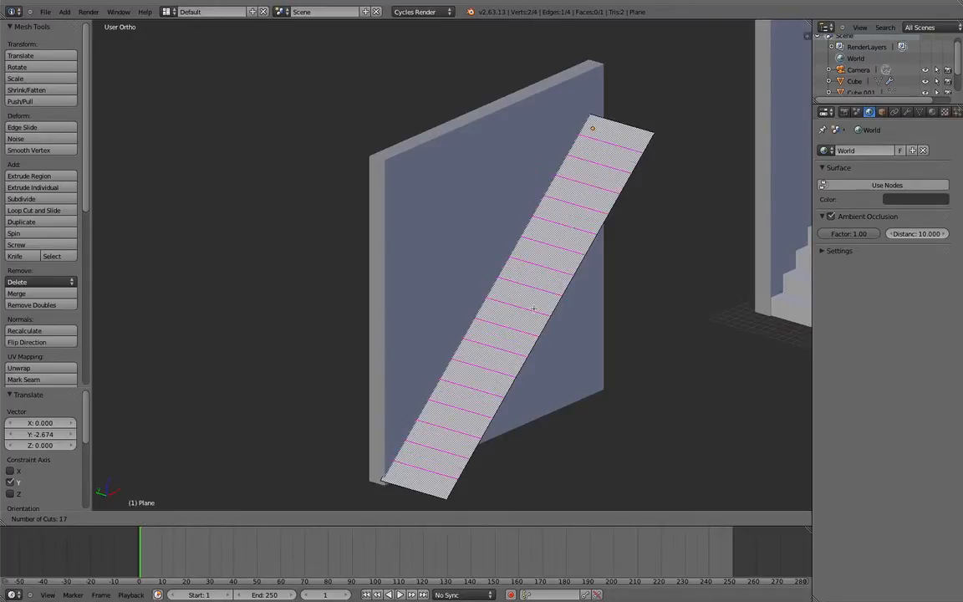
scroll(533, 309, "up", 4)
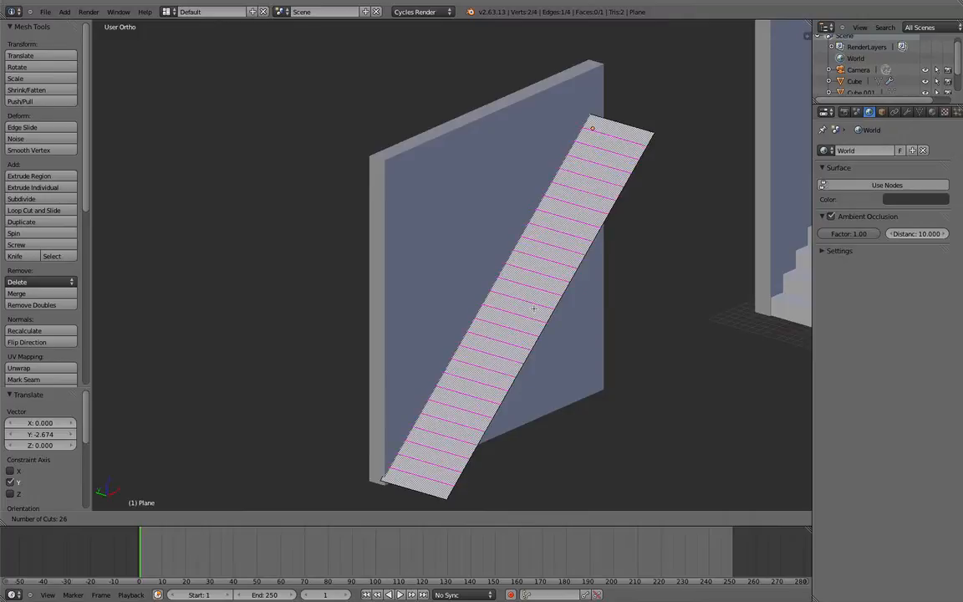
left_click(533, 308)
key("a")
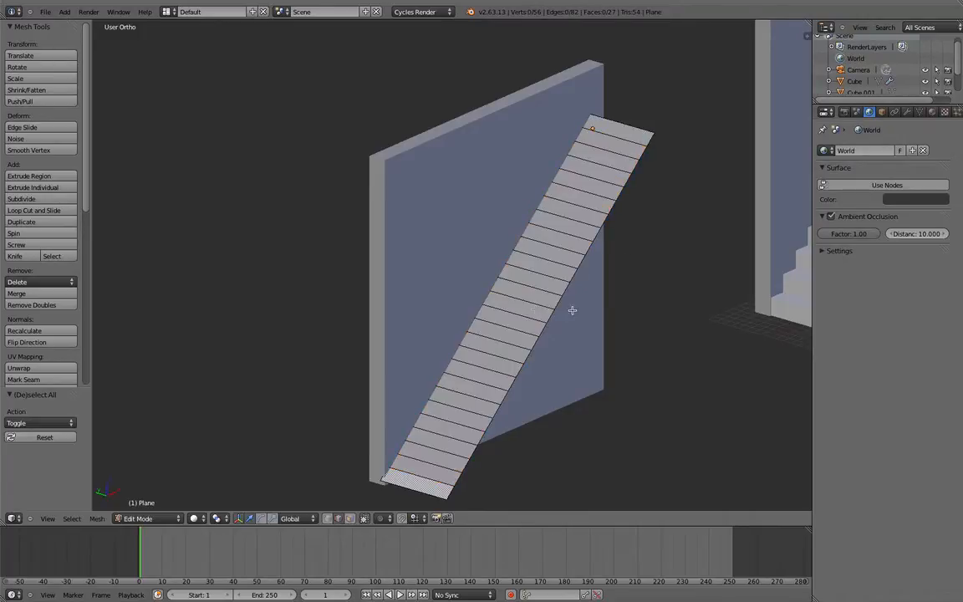
- Select every second cross edge of the ramp, from the first cut below the upper end down to the lower end edge
right_click(606, 150)
right_click(621, 133)
right_click(600, 170, "shift")
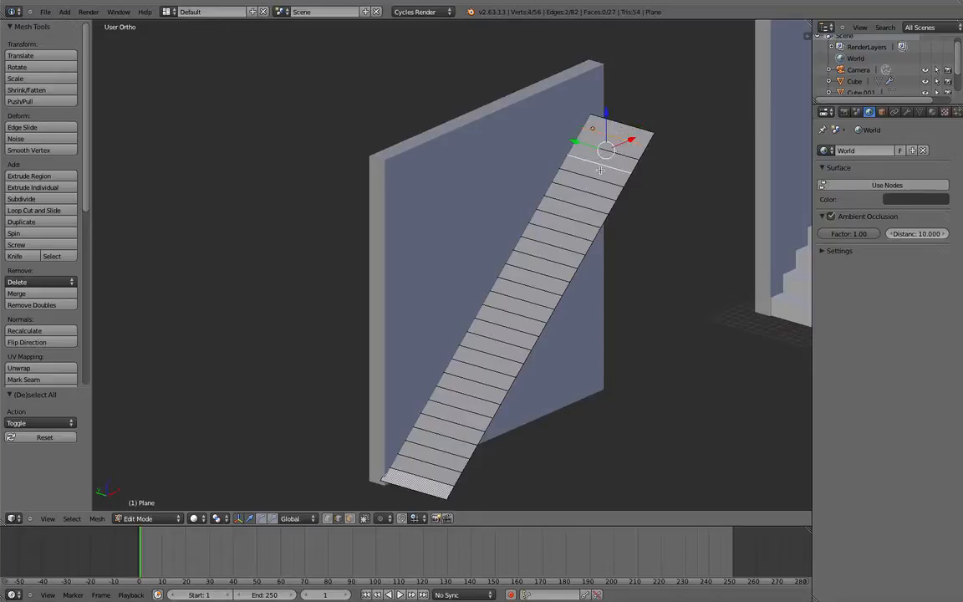
right_click(575, 206, "shift")
right_click(569, 214, "shift")
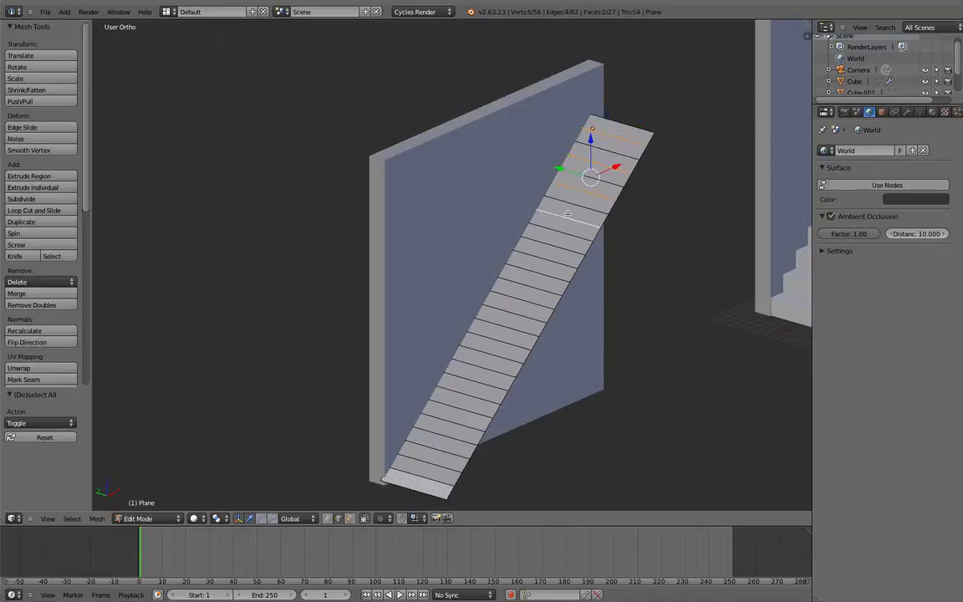
right_click(544, 244, "shift")
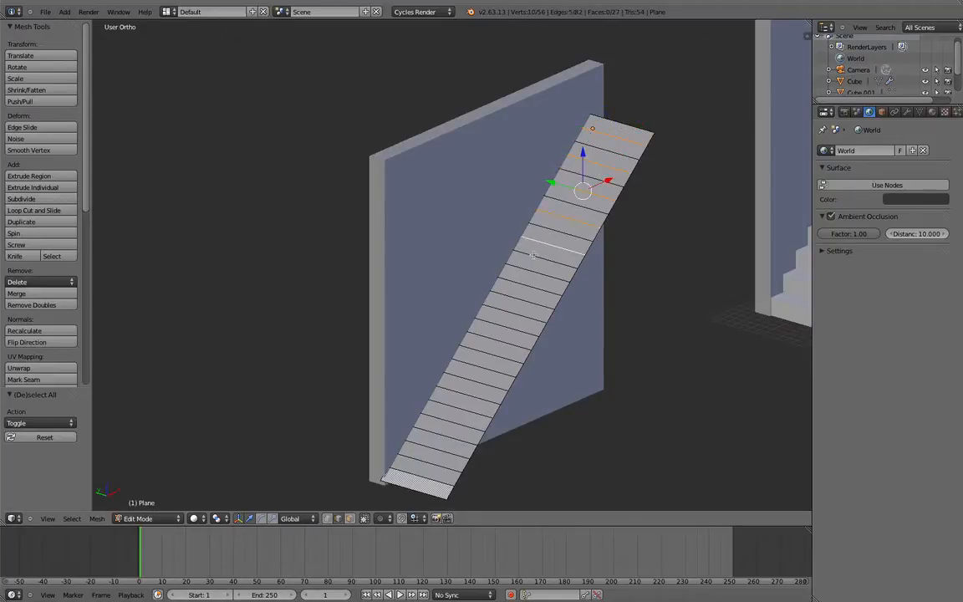
right_click(522, 278, "shift")
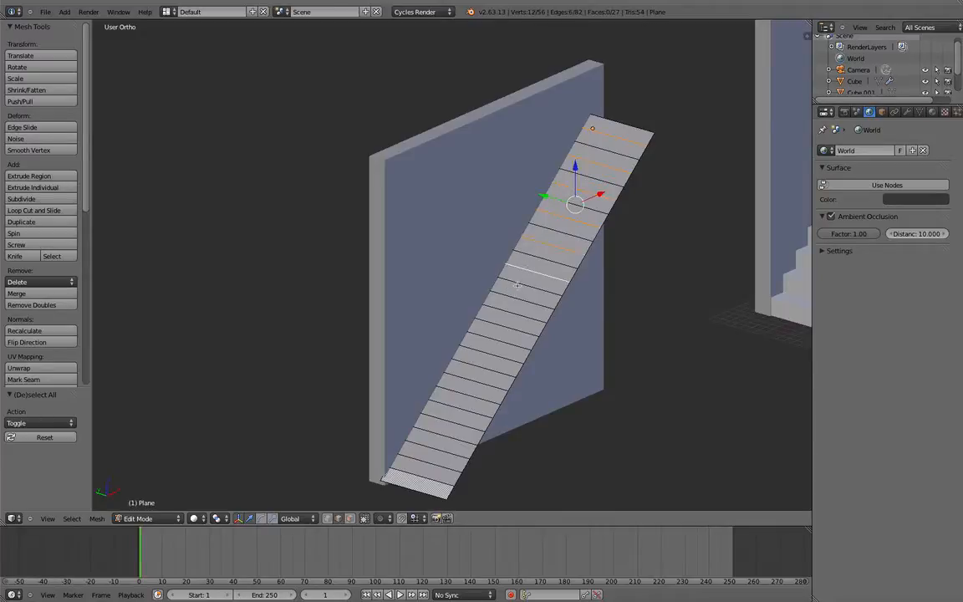
right_click(514, 297, "shift")
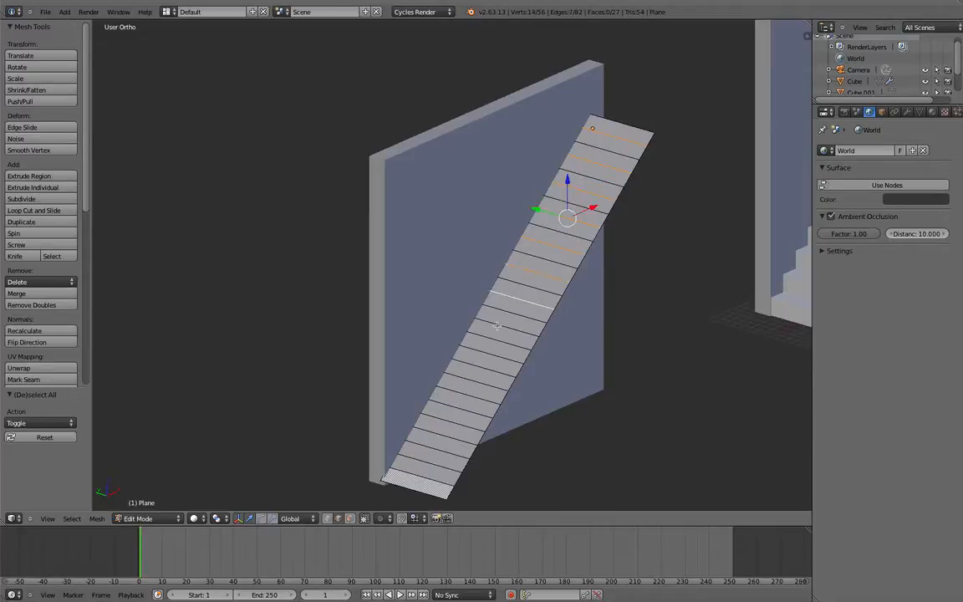
right_click(496, 326, "shift")
right_click(479, 351, "shift")
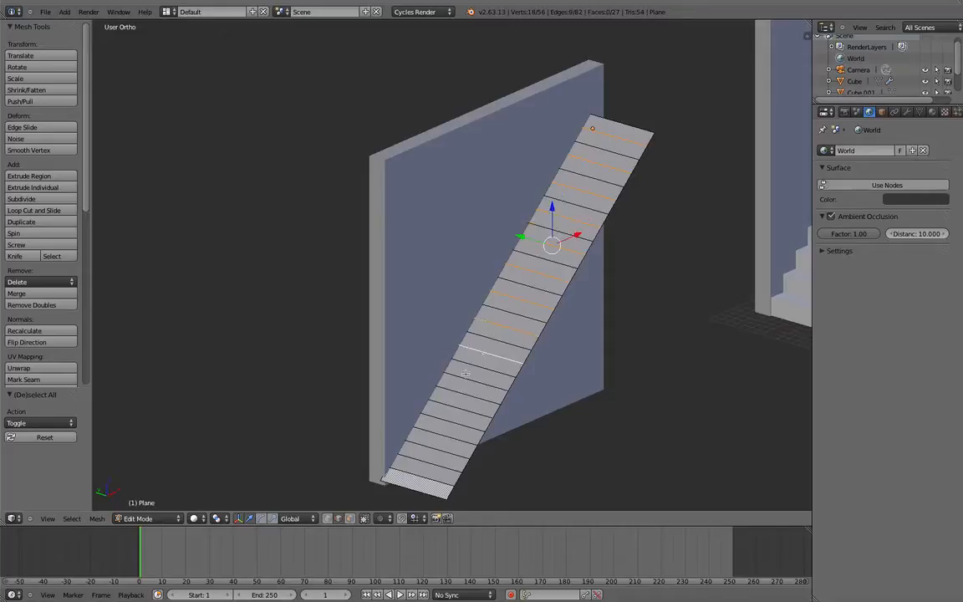
right_click(464, 377, "shift")
right_click(450, 402, "shift")
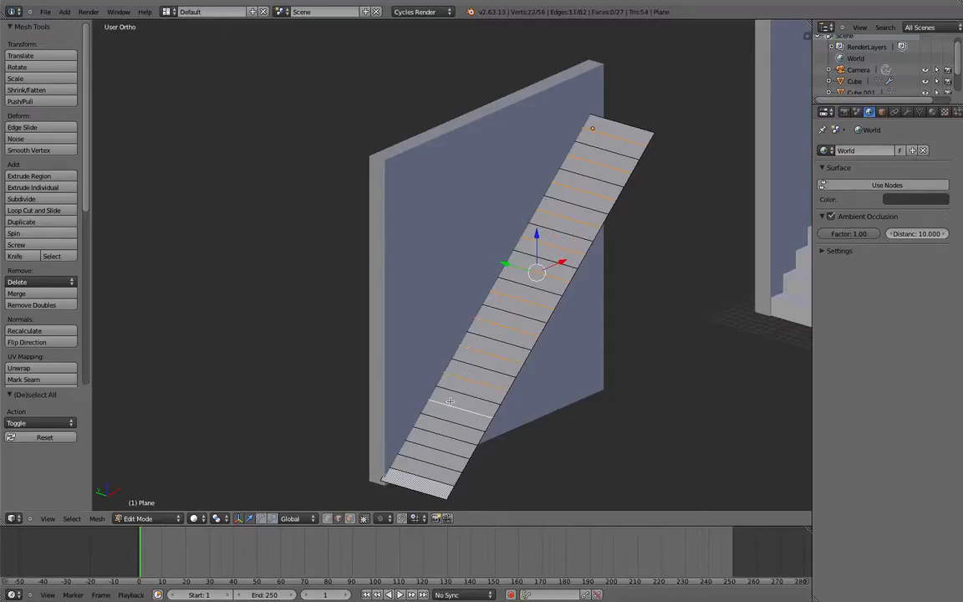
right_click(434, 427, "shift")
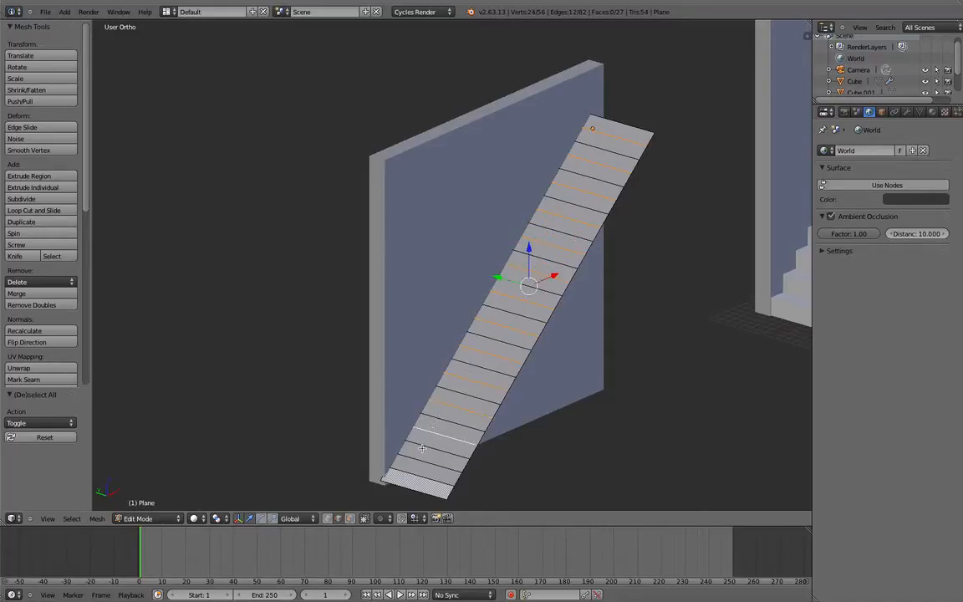
right_click(410, 462, "shift")
right_click(399, 484, "shift")
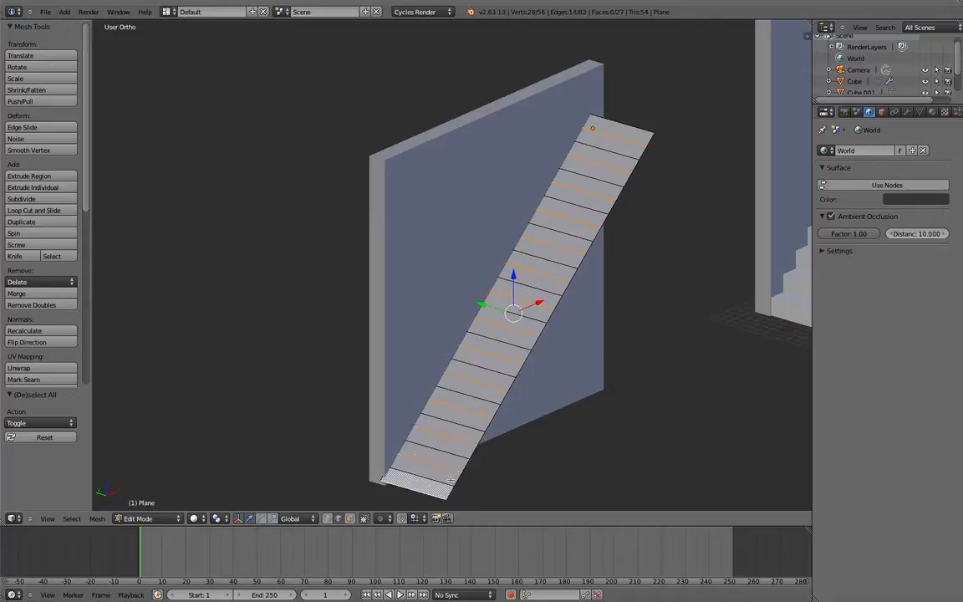
- Move the selected alternating edges about -0.94 in X to give the ramp a stepped shape
middle_click_drag(399, 484, 431, 473)
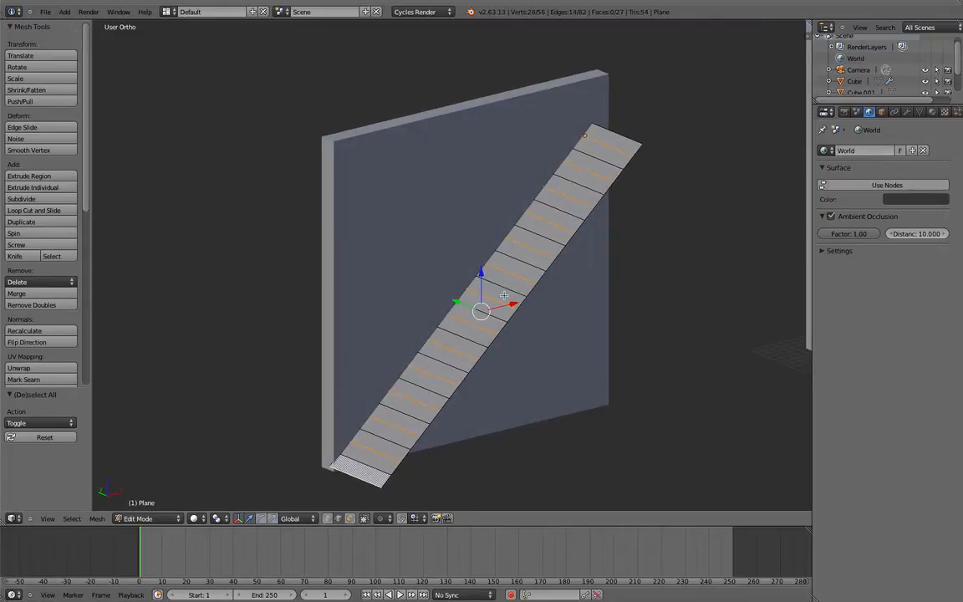
key("g")
key("x")
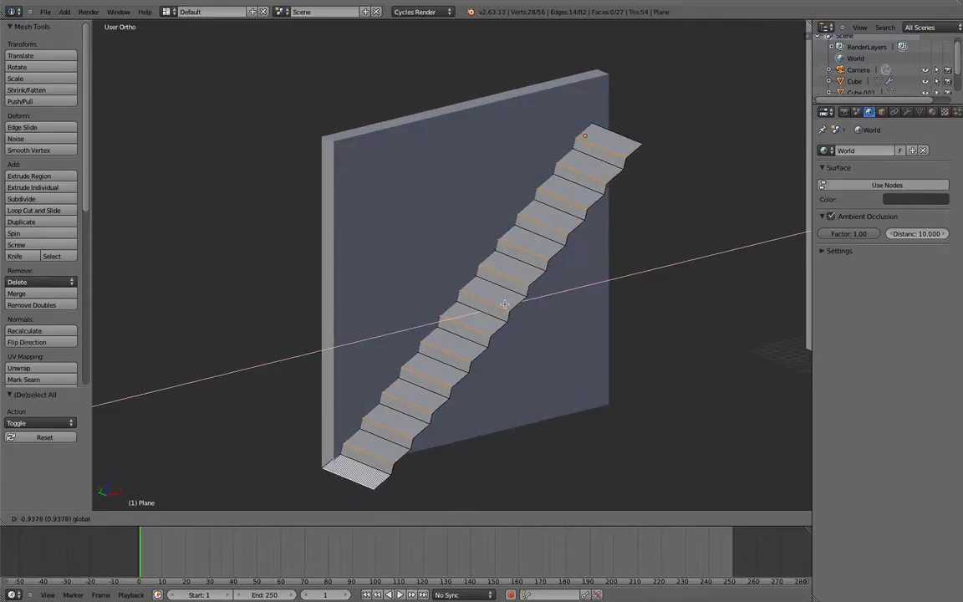
key("Return")
middle_click_drag(505, 306, 480, 311)
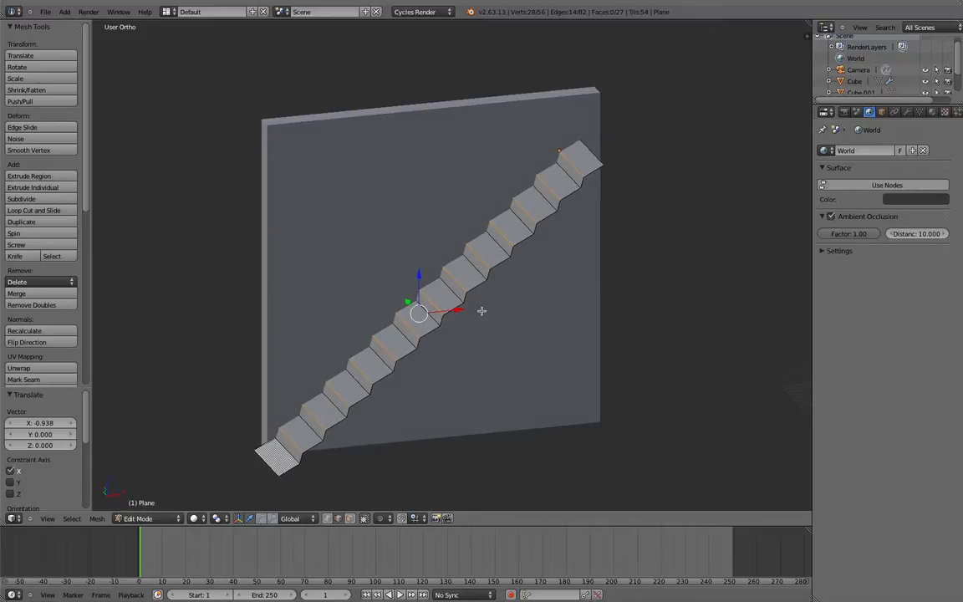
- In front wireframe view, raise the selected edges in Z to level the treads and shift them about -1.4 in X
key("KP_1")
key("z")
scroll(448, 265, "up", 5)
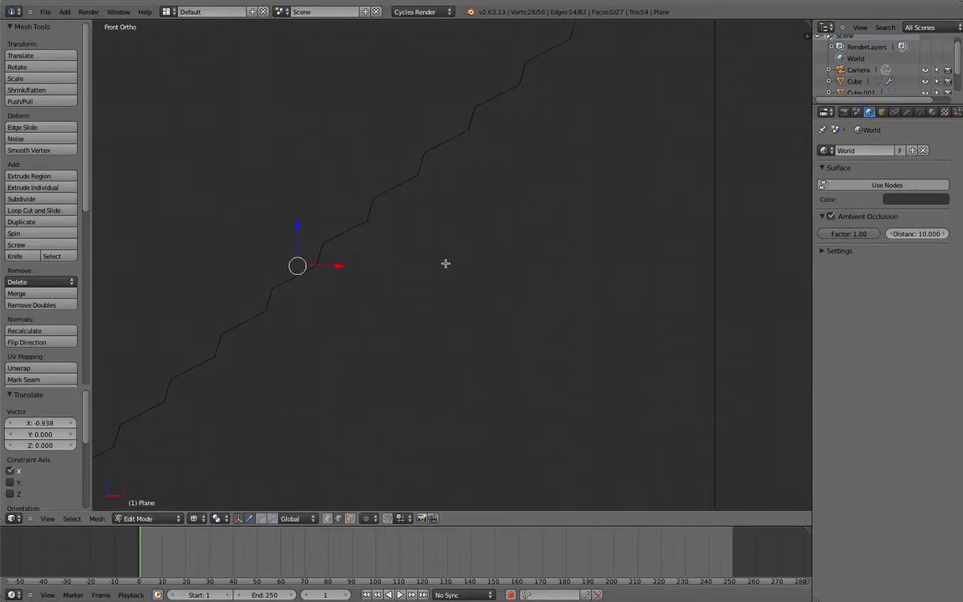
scroll(448, 264, "down", 2)
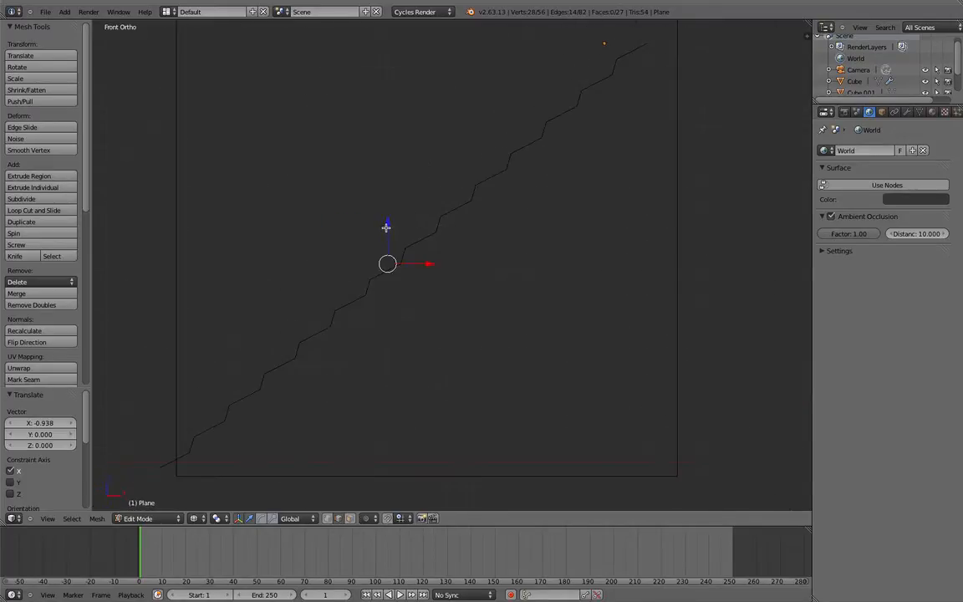
left_click_drag(385, 227, 389, 211)
left_click_drag(425, 247, 383, 209)
left_click_drag(432, 249, 409, 246)
- Shift the selected edges back in positive X until the risers stand vertical, and return to solid shading in Object Mode
mouse_move(410, 246)
middle_mouse_down()
mouse_move(458, 281)
mouse_move(478, 253)
middle_mouse_up()
key("z")
scroll(510, 266, "down", 2)
scroll(405, 277, "up", 2)
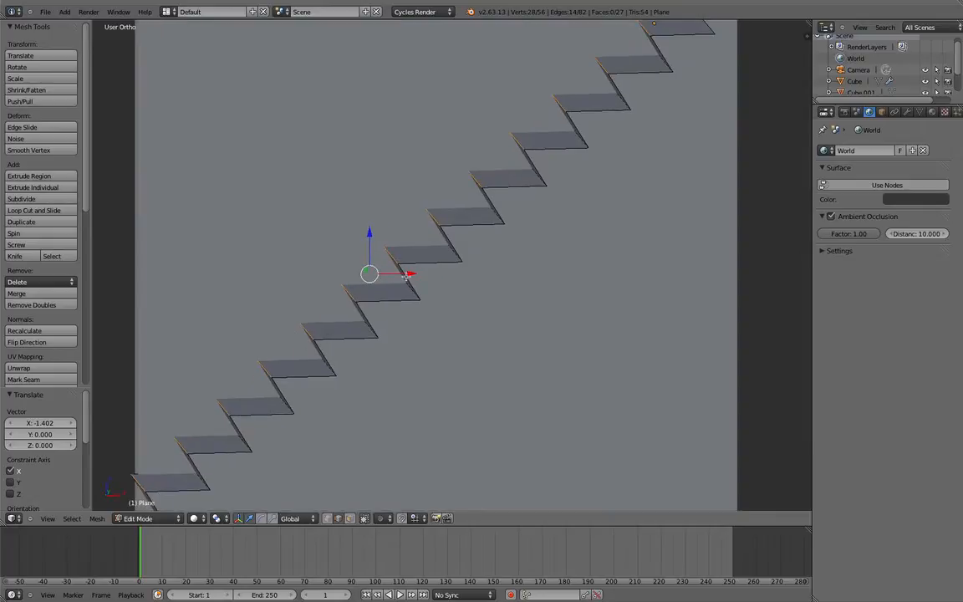
mouse_move(407, 275)
left_mouse_down()
mouse_move(443, 275)
mouse_move(425, 273)
left_mouse_up()
scroll(425, 273, "down", 3)
mouse_move(426, 272)
middle_mouse_down()
mouse_move(398, 286)
mouse_move(454, 334)
mouse_move(413, 328)
mouse_move(423, 267)
mouse_move(488, 312)
mouse_move(531, 324)
mouse_move(399, 316)
mouse_move(387, 351)
mouse_move(445, 294)
mouse_move(561, 274)
mouse_move(632, 282)
mouse_move(535, 344)
mouse_move(500, 344)
mouse_move(477, 403)
mouse_move(451, 398)
mouse_move(544, 370)
mouse_move(452, 403)
mouse_move(482, 402)
mouse_move(481, 391)
mouse_move(543, 348)
middle_mouse_up()
key("z")
key("Tab")
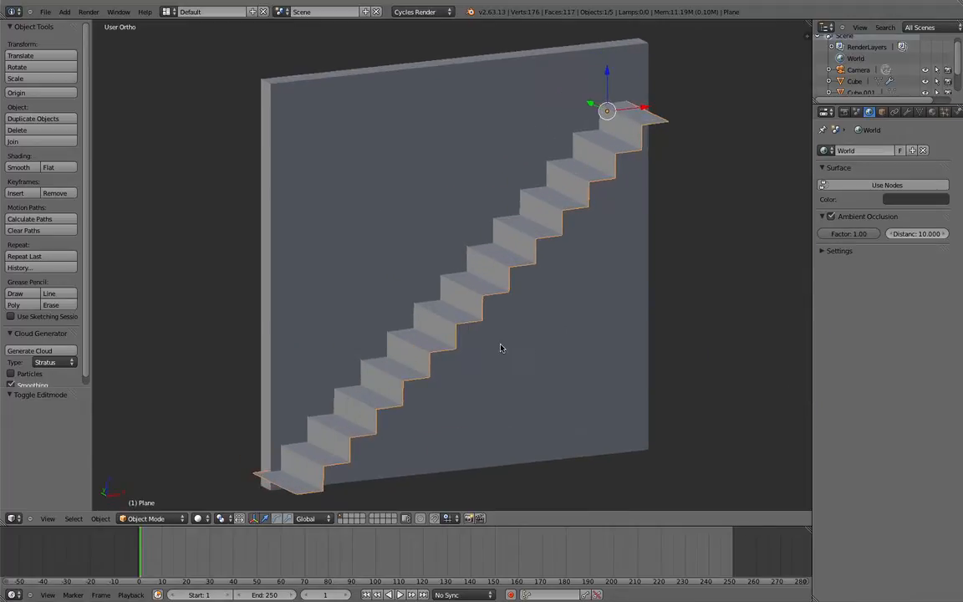
- In Edit Mode, extrude the front edge of the lowest tread about 2.19 downward in Z to form the bottom riser
key("Tab")
middle_click_drag(473, 410, 496, 287, "shift")
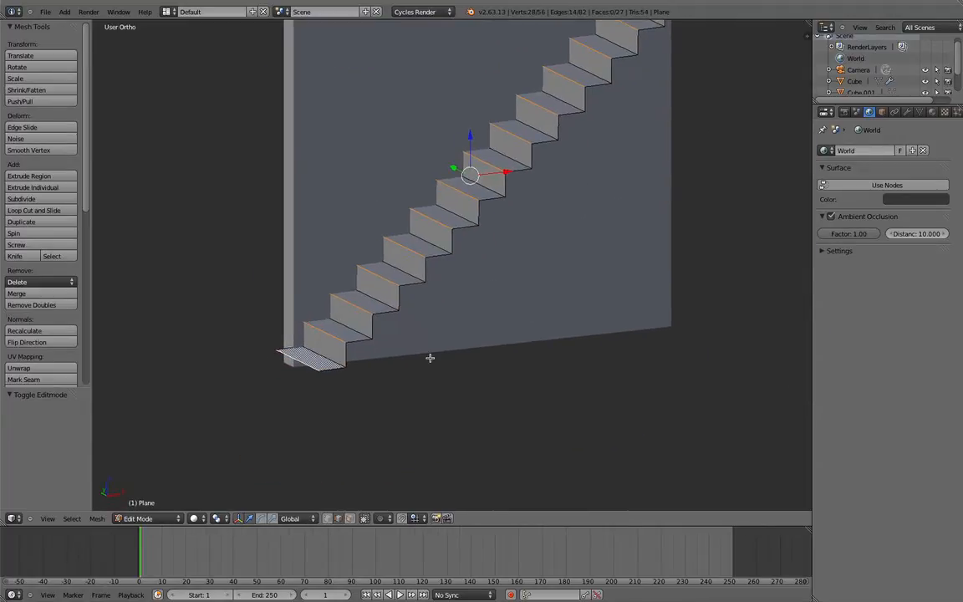
right_click(306, 366)
key("e")
right_click(307, 340)
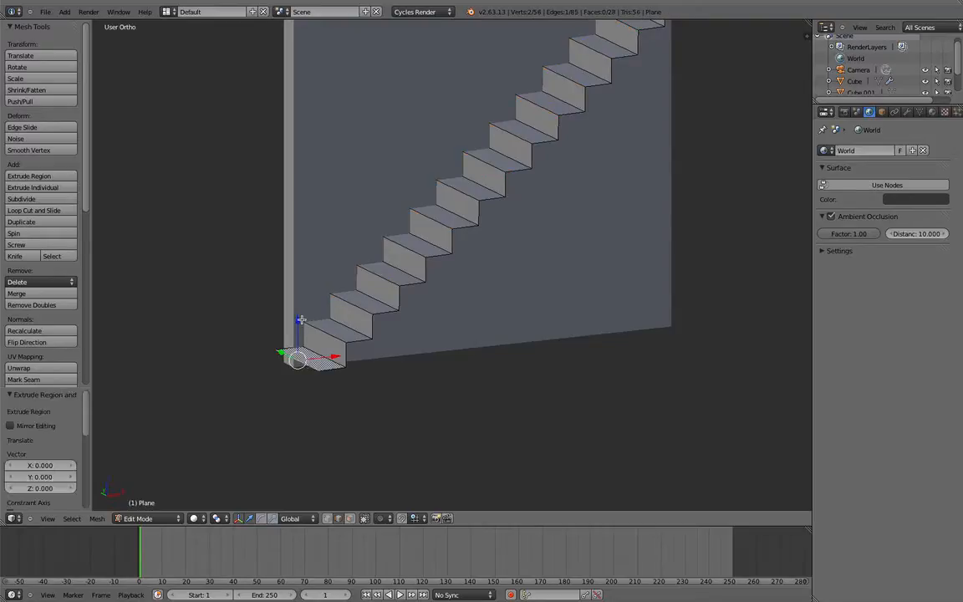
key("e")
key("z")
left_click(294, 344)
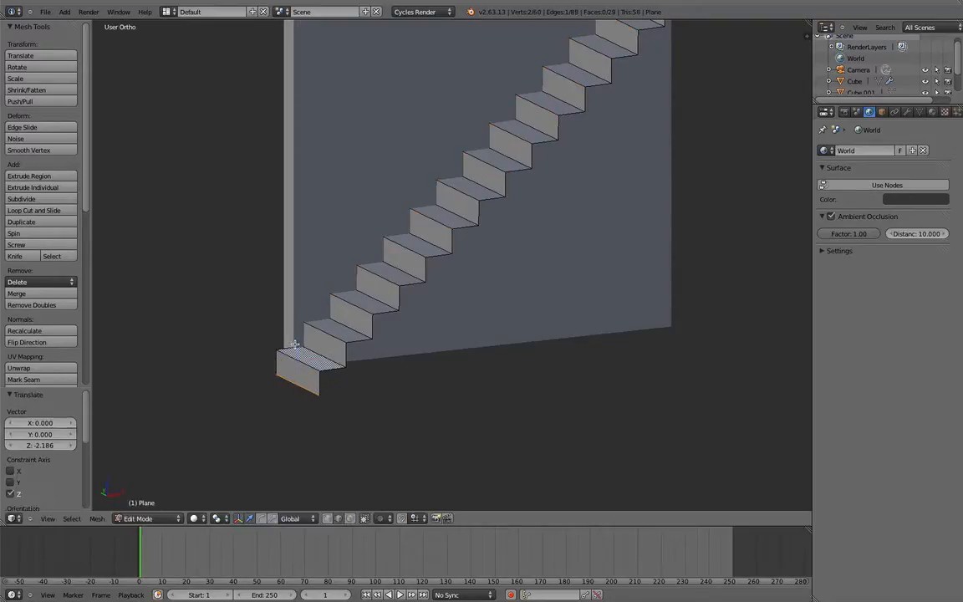
- Extrude the bottom riser's lower edge about 37.6 in X to form the base under the stairs
key("e")
right_click(343, 372)
key("g")
key("x")
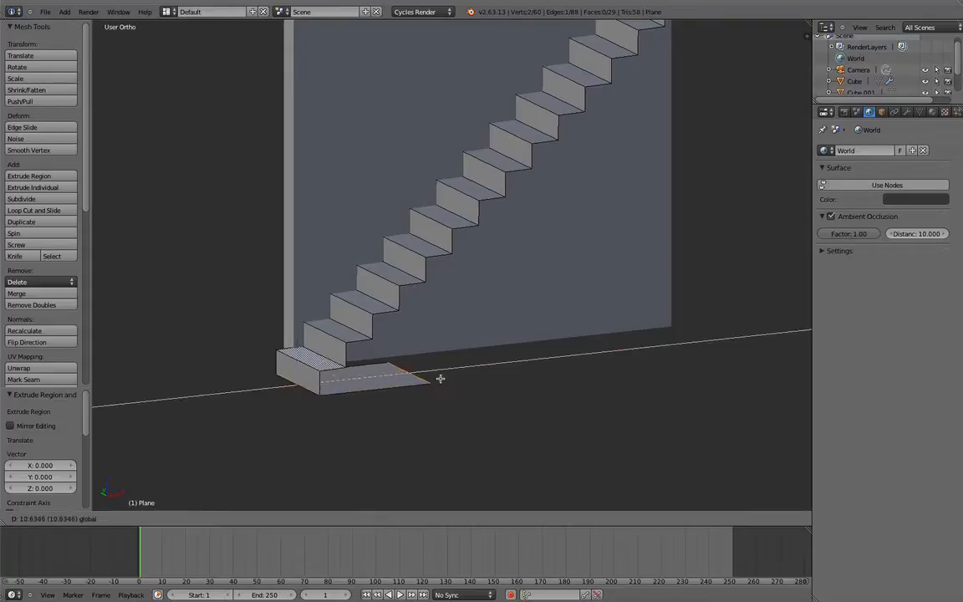
left_click(722, 340)
- Fill a face between the base's far edge and the uppermost stair edge, and clear the selection
middle_click_drag(722, 341, 594, 355)
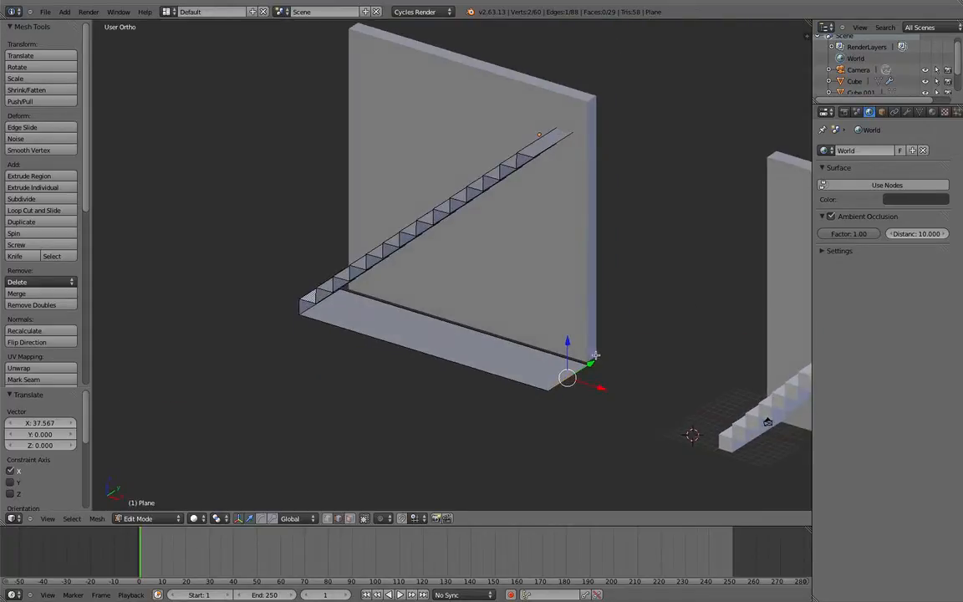
right_click(543, 148, "shift")
key("f")
key("a")
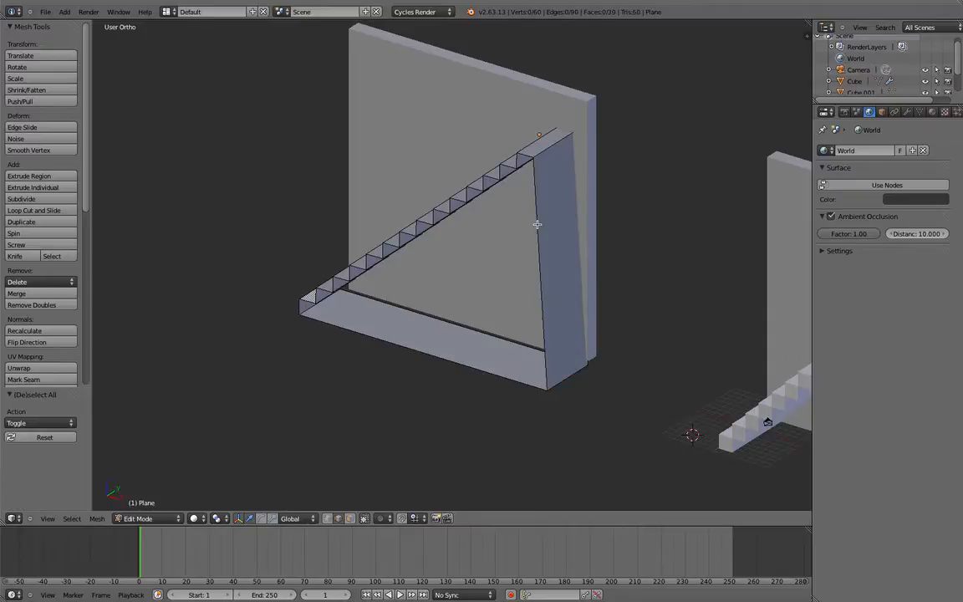
- In front view, move the base's far edge about -2.05 in X so the back face is vertical
middle_click_drag(535, 220, 583, 298)
key("KP_1")
right_click(551, 320)
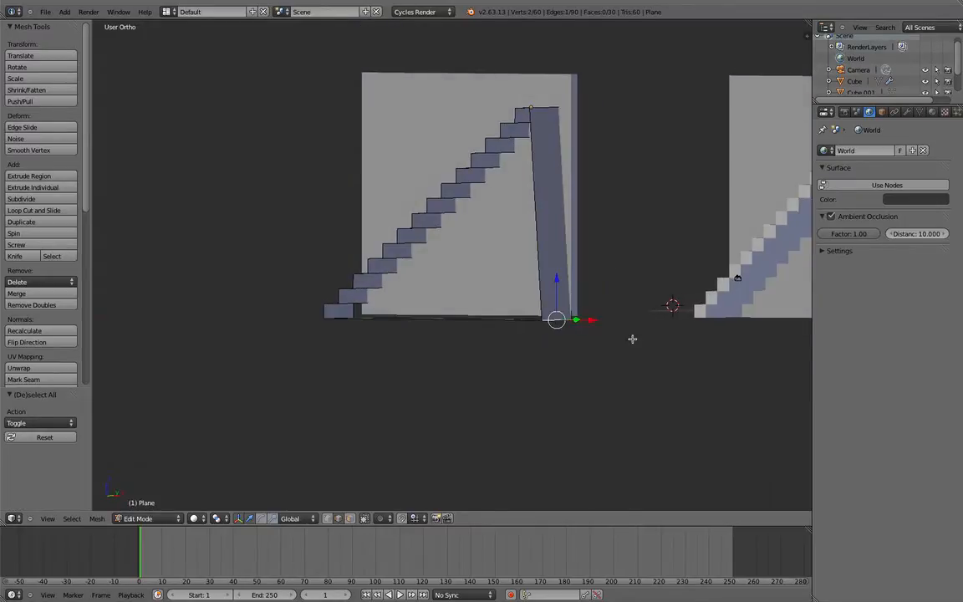
key("KP_1")
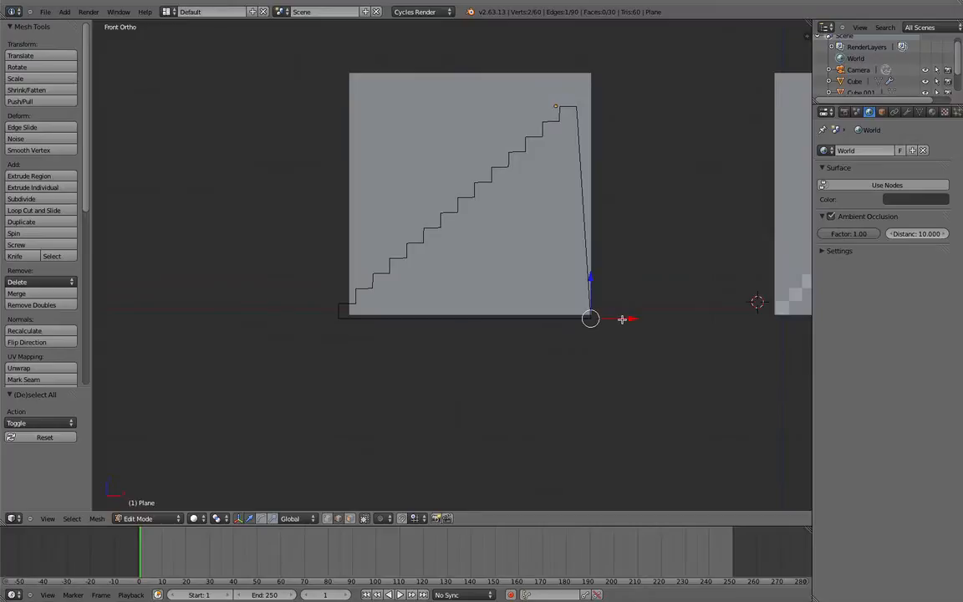
key("g")
key("x")
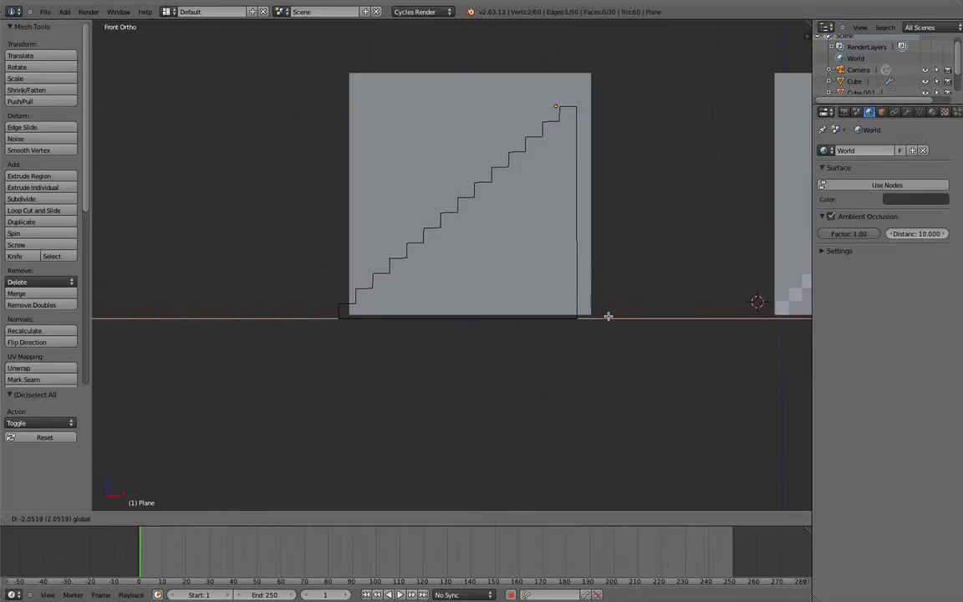
left_click(607, 316)
- Select the edge loop around the staircase's open side, fill it with a face, and clear the selection
key("l")
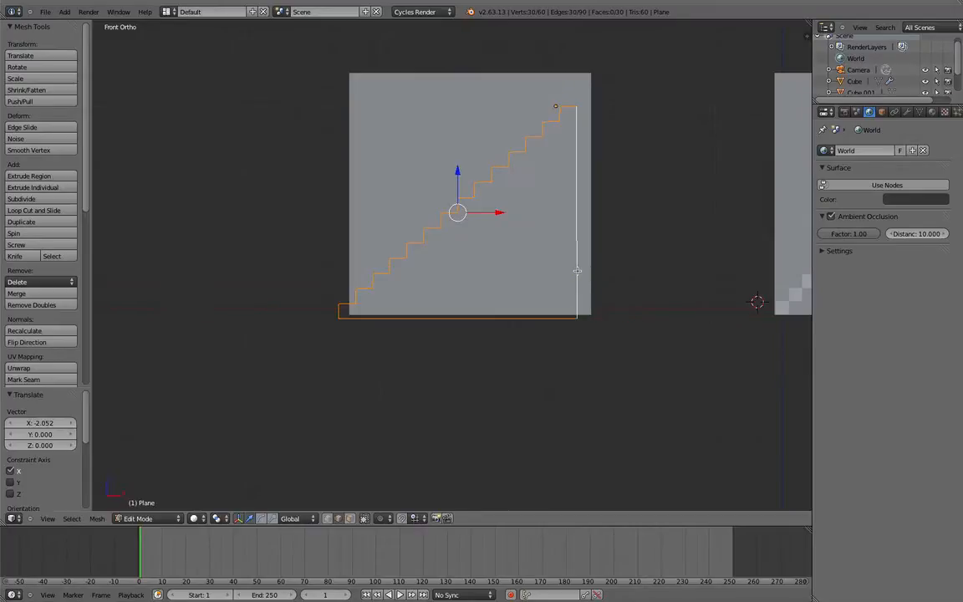
scroll(553, 250, "down", 2)
middle_click_drag(524, 238, 566, 263)
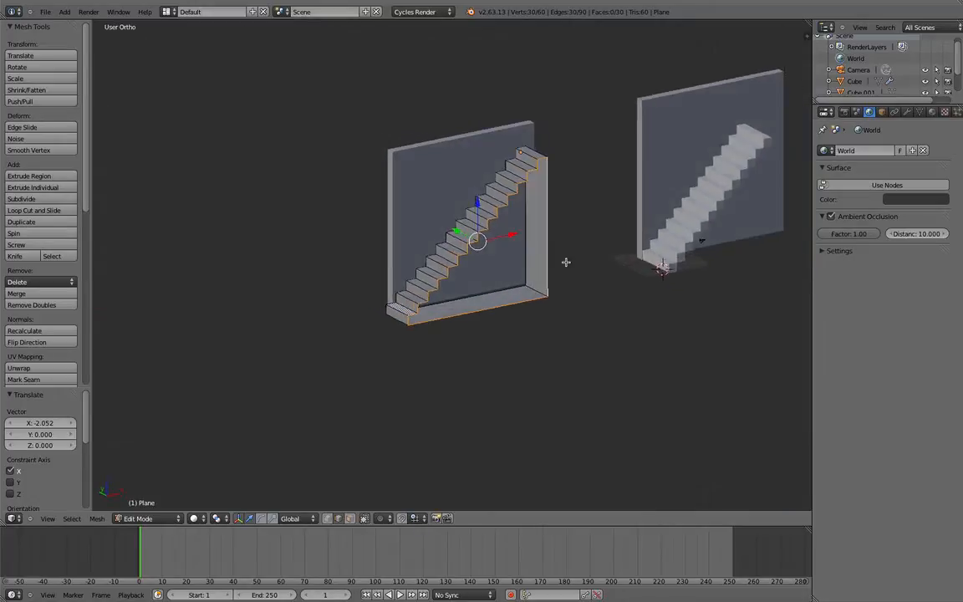
scroll(567, 247, "up", 4)
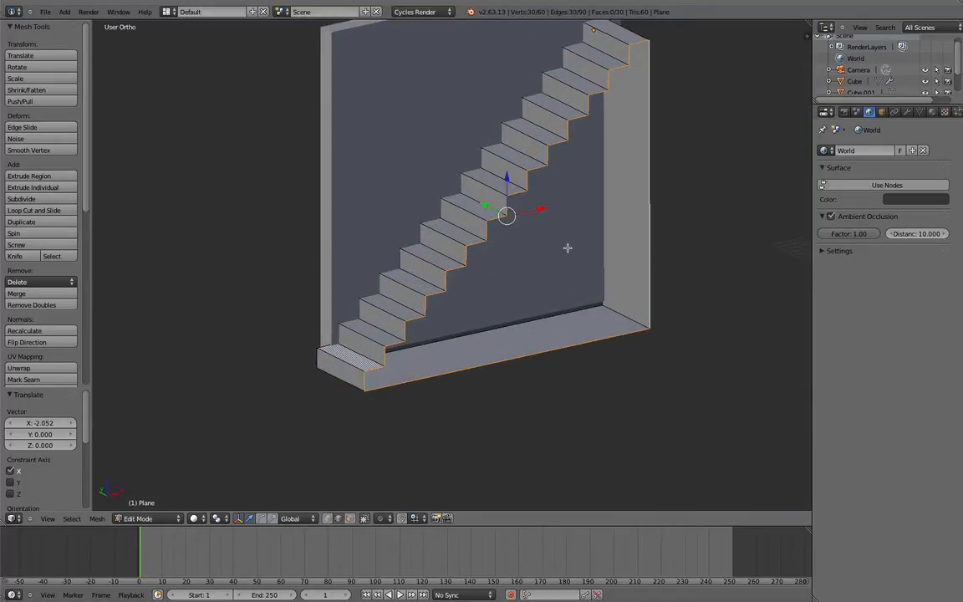
key("f")
key("a")
- Examine the closed staircase from several sides beside the first one, ending in Object Mode with nothing selected
middle_click_drag(421, 225, 572, 301)
key("Tab")
middle_click_drag(625, 327, 294, 277)
key("Tab")
scroll(576, 285, "up", 2)
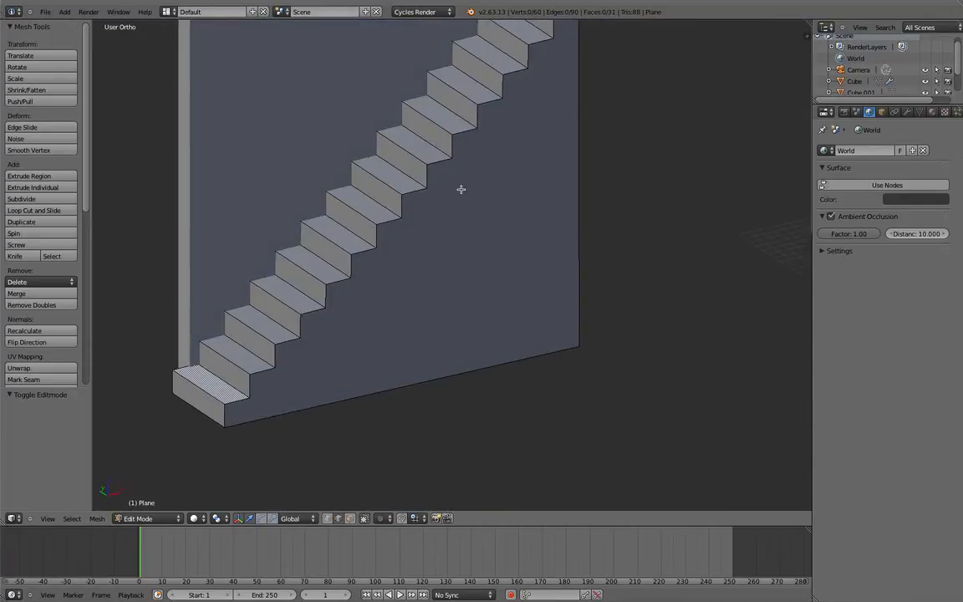
middle_click_drag(517, 44, 509, 205)
middle_click_drag(307, 383, 466, 368)
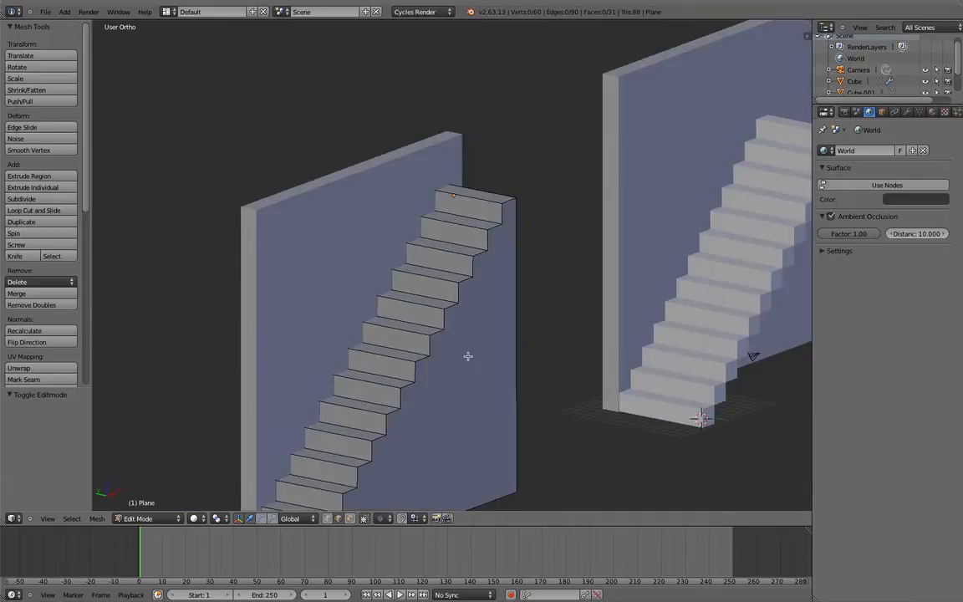
scroll(468, 356, "down", 3)
key("Tab")
scroll(568, 345, "down", 2)
key("a")
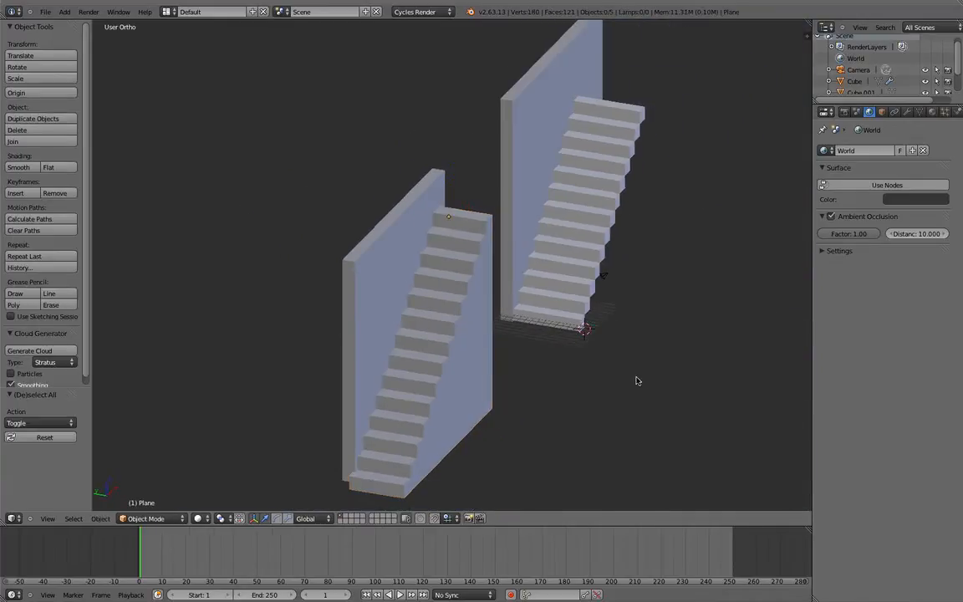
middle_click_drag(635, 381, 503, 314)
right_click(545, 311)
key("g")
key("y")
right_click(509, 302)
- In front view, duplicate the wall behind the second staircase and move the copy about -59.09 in X
scroll(532, 309, "down", 1)
key("KP_1")
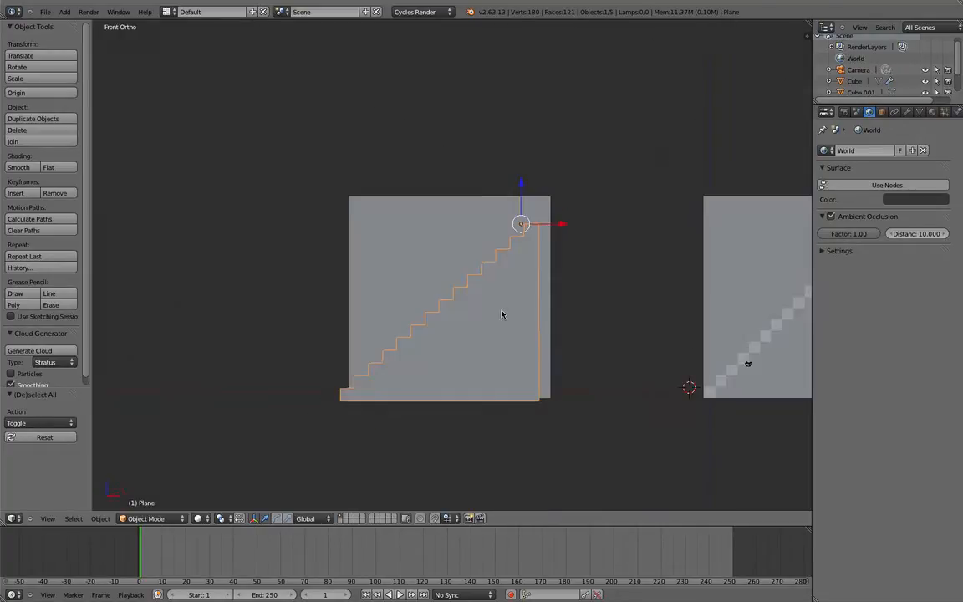
scroll(501, 312, "down", 2)
right_click(430, 248)
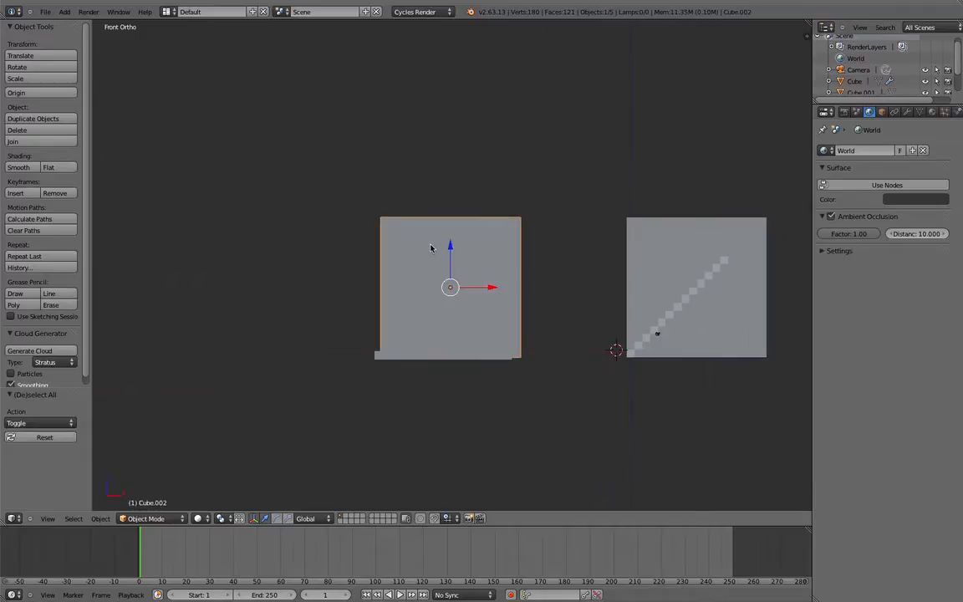
key("shift+d")
right_click(430, 245)
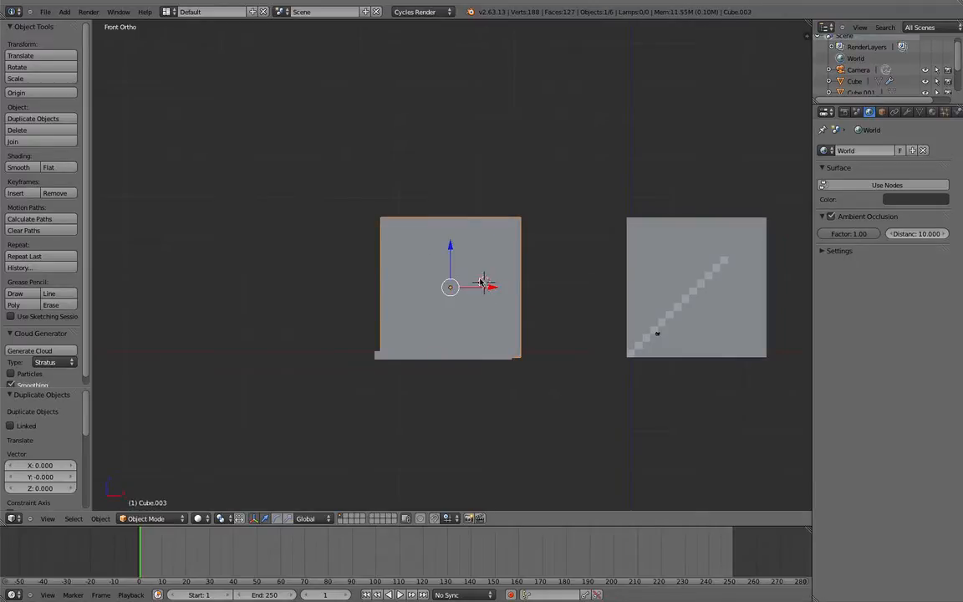
left_click_drag(482, 289, 254, 258)
- Shift the copied wall about another -4.73 in X, away from the second staircase
middle_click_drag(253, 258, 269, 269, "shift")
scroll(317, 276, "up", 2)
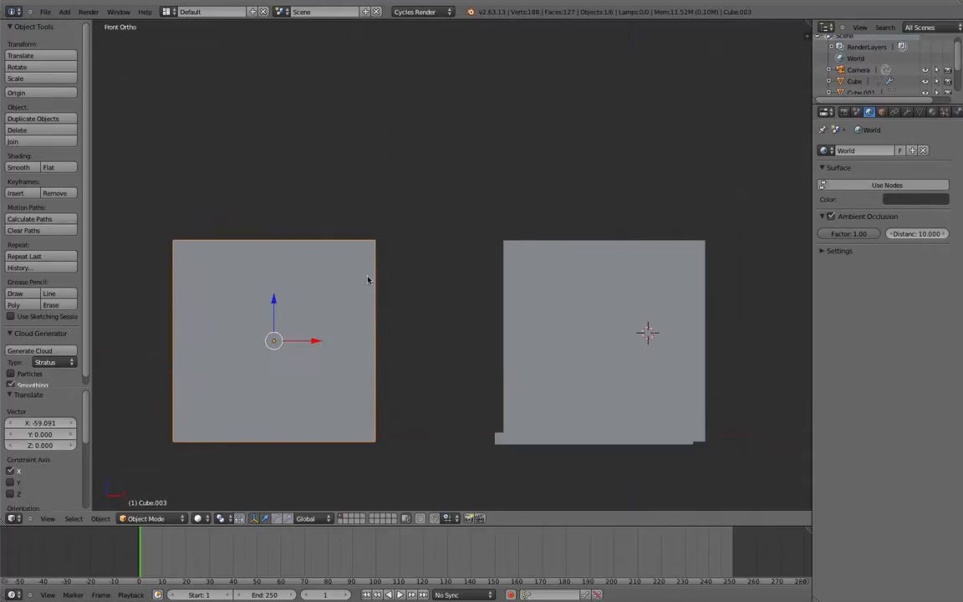
middle_click_drag(369, 279, 338, 364)
left_click_drag(374, 366, 365, 362)
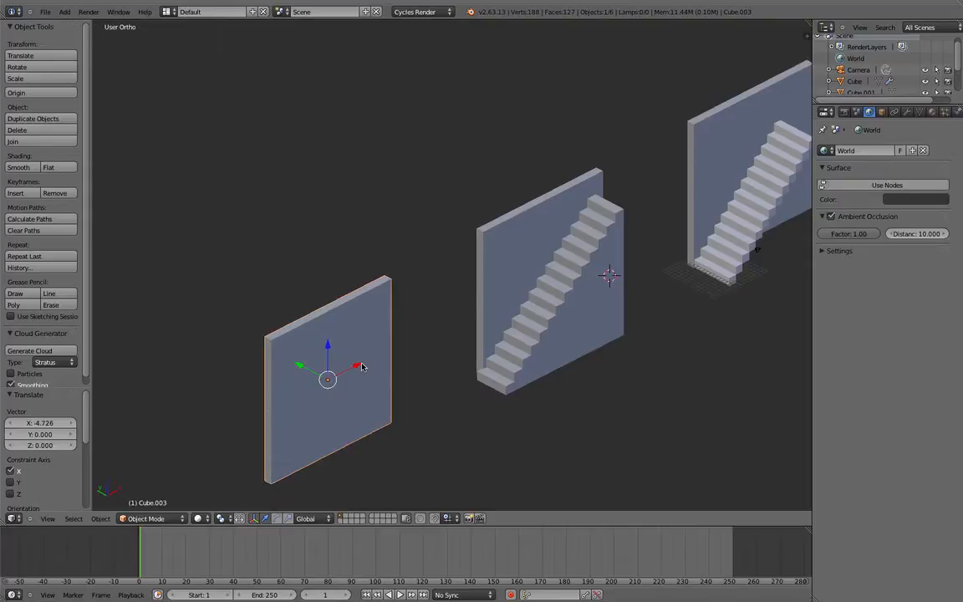
- In top view, place the 3D cursor just in front of the copied wall's middle and add a cube there
middle_click_drag(365, 362, 473, 370)
scroll(464, 432, "up", 1)
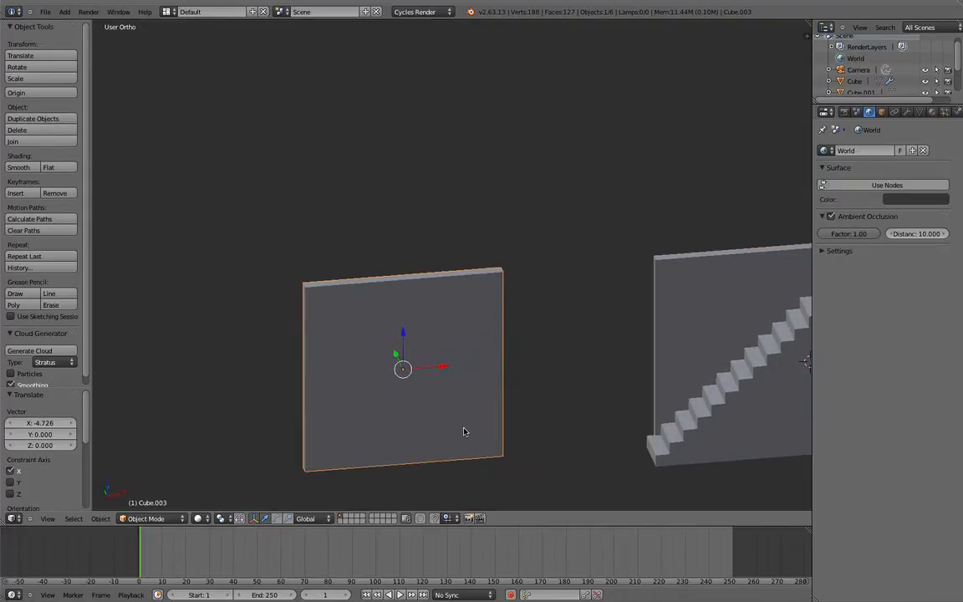
key("KP_7")
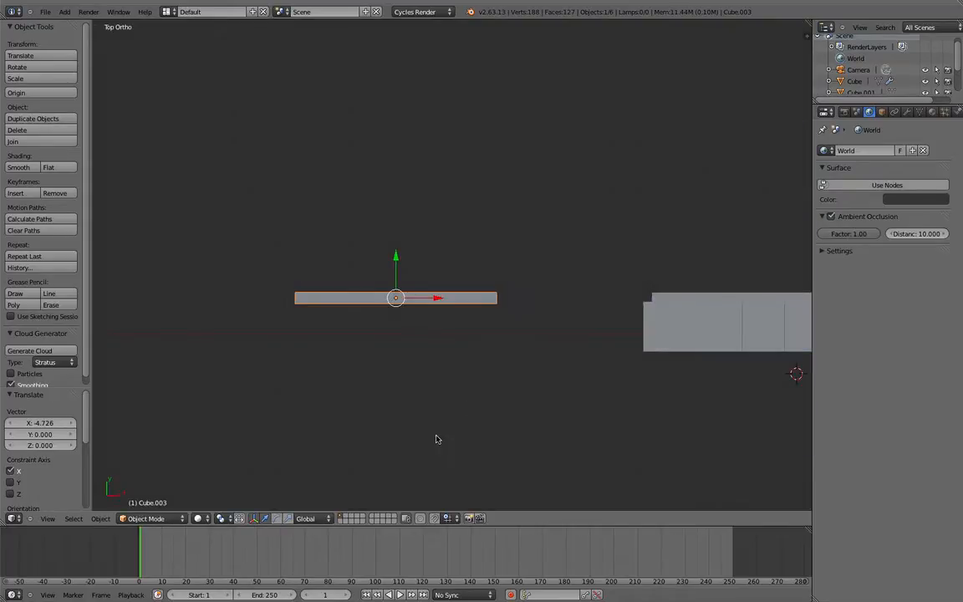
key("shift+a")
key("Escape")
key("shift+a")
mouse_move(400, 342)
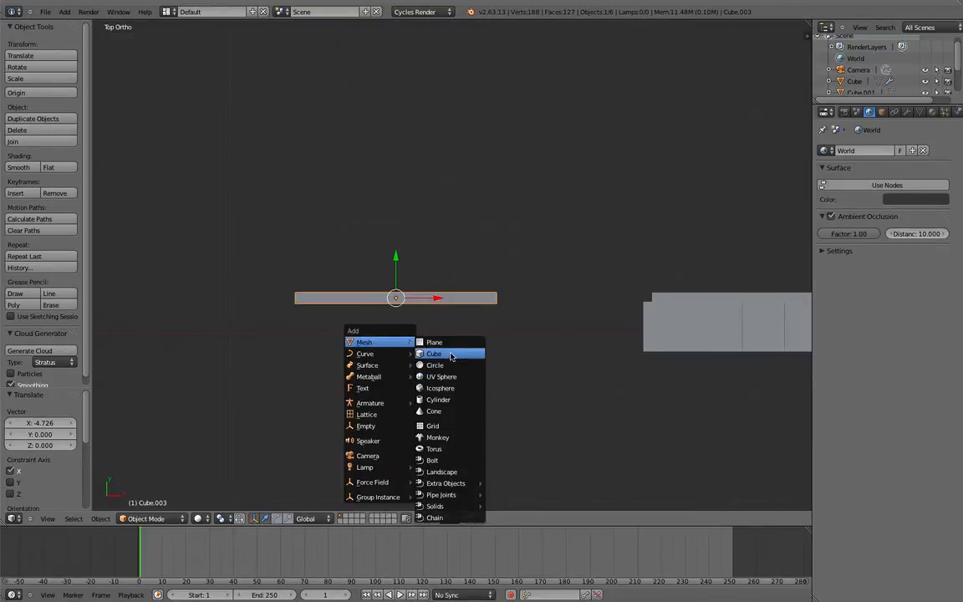
left_click(451, 355)
- Scale the cube by about 4.36 in Y and move it about 1.13 in Y to meet the wall
key("s")
key("z")
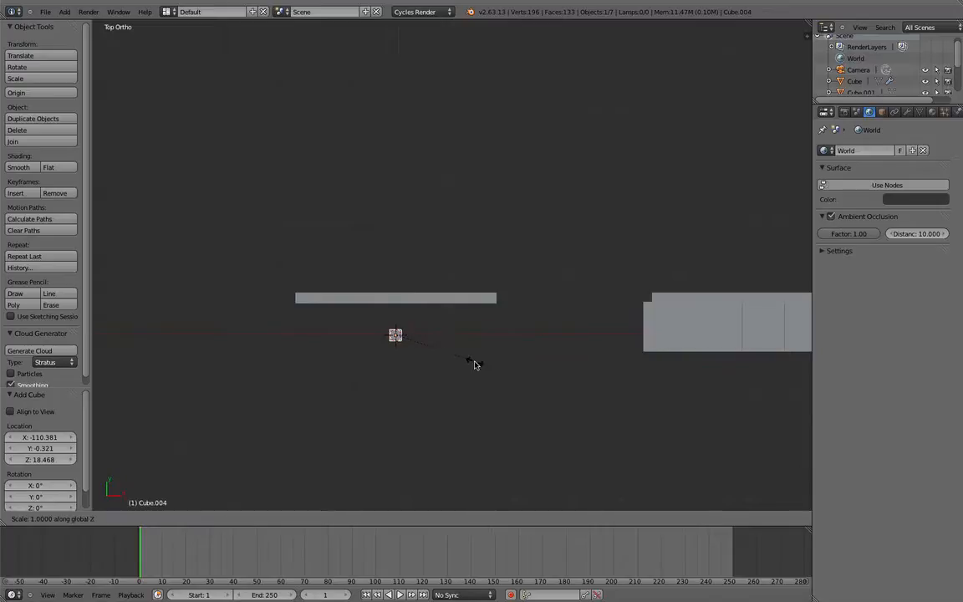
key("y")
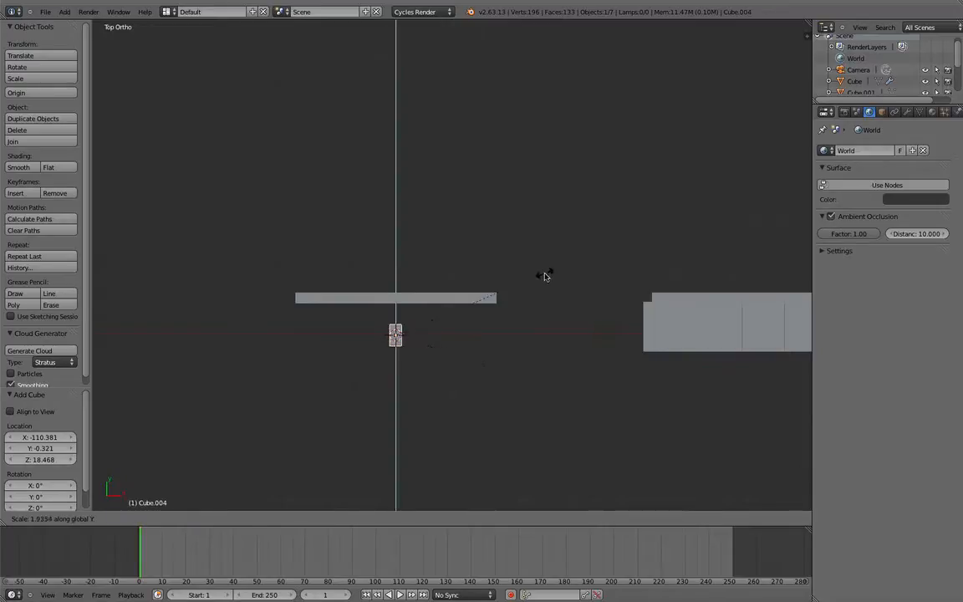
left_click(674, 103)
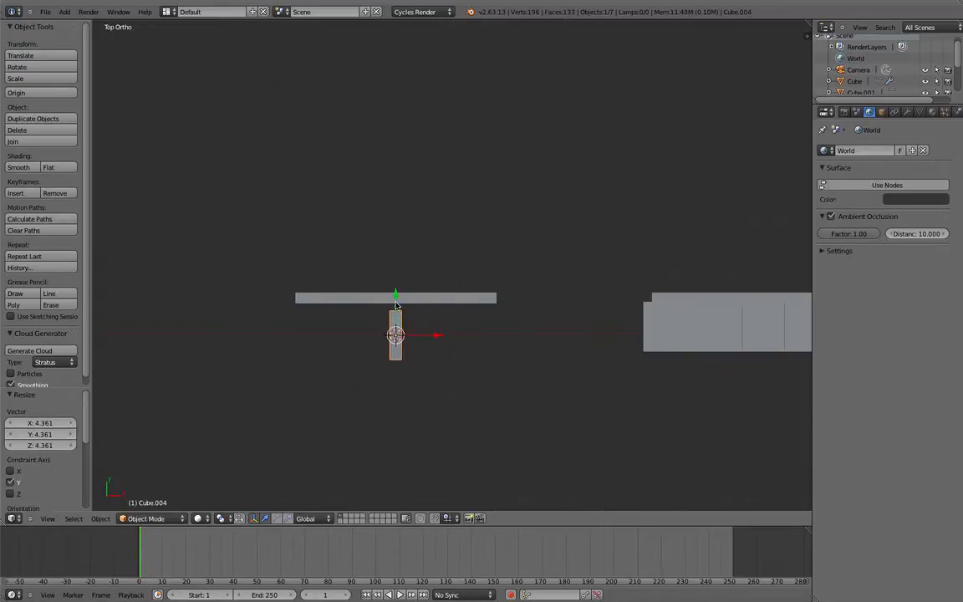
left_click_drag(397, 304, 398, 299)
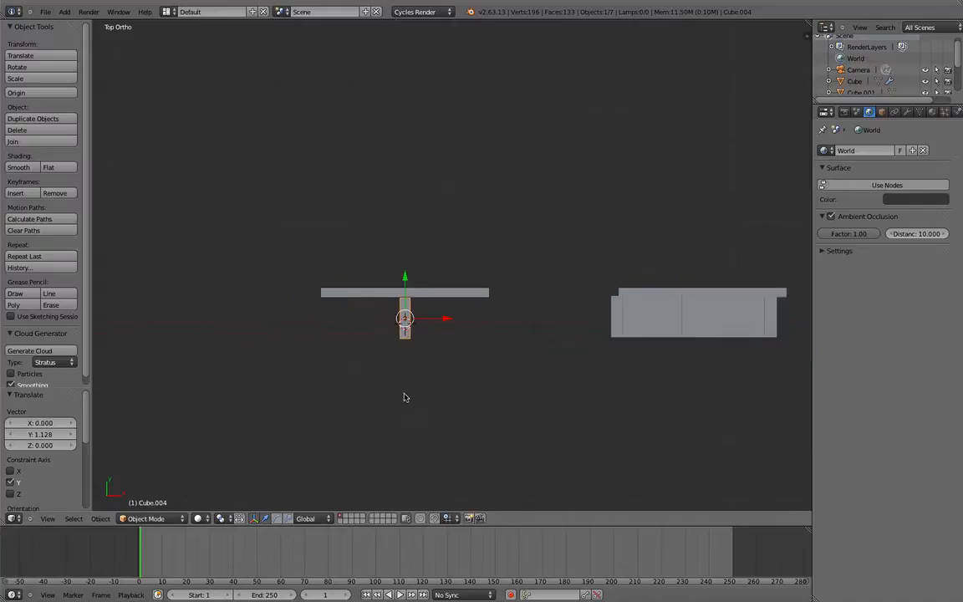
- In front view with wireframe shading, move the cube about -11.16 in X
key("KP_1")
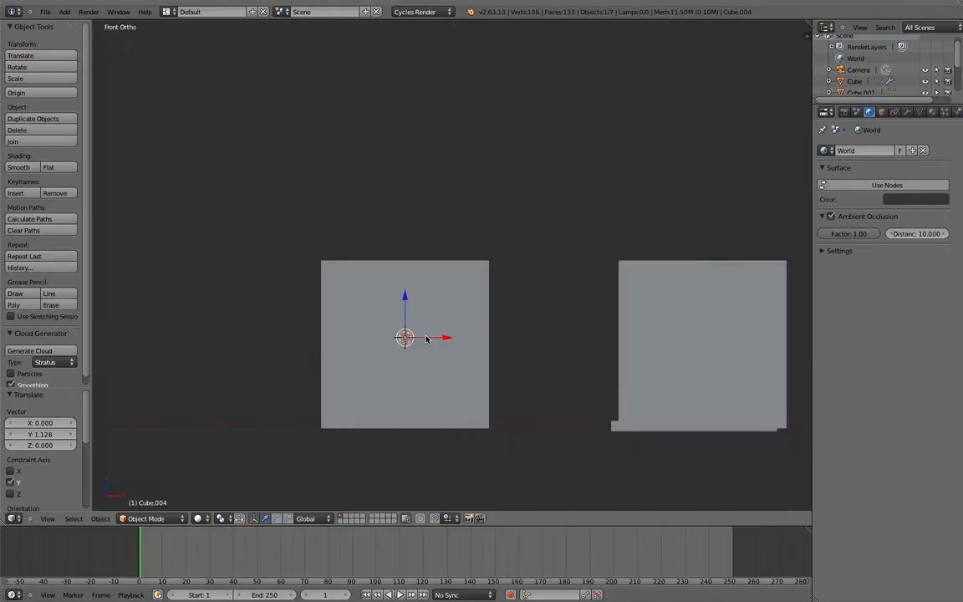
middle_click_drag(426, 339, 497, 224, "shift")
key("z")
scroll(438, 291, "up", 4)
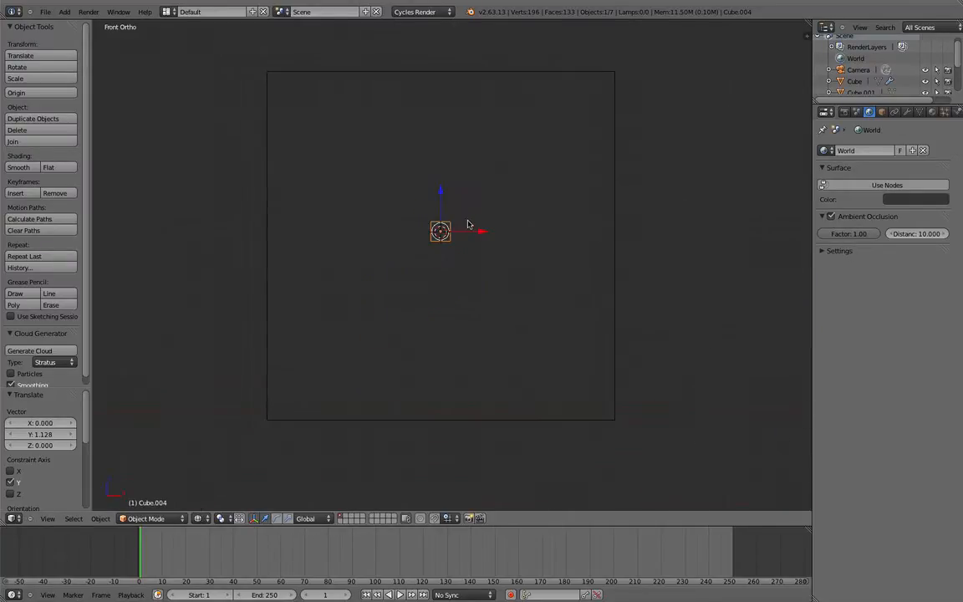
left_click_drag(468, 225, 368, 230)
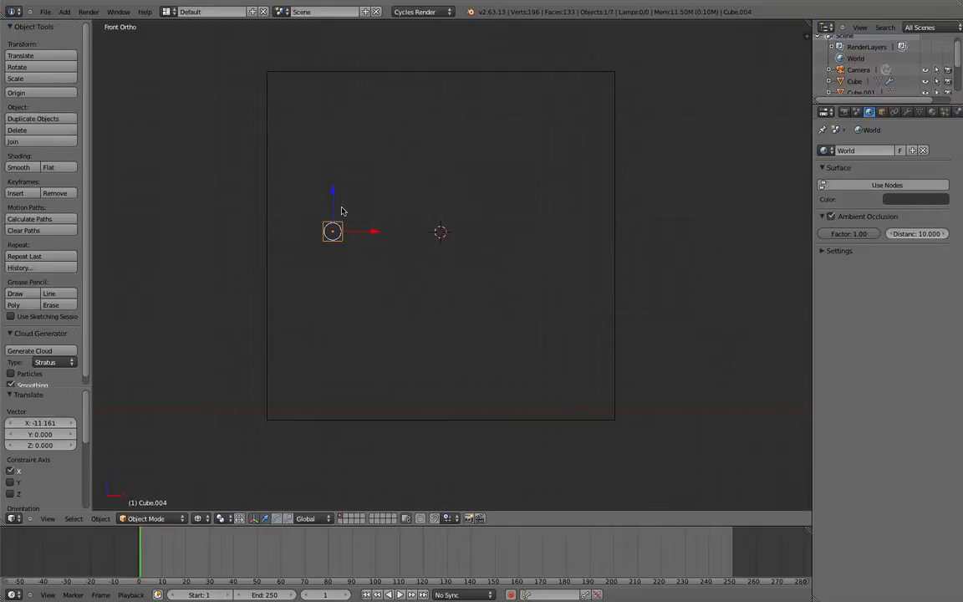
- Flatten the cube into a thin step by scaling it to about 0.27 in Z
key("s")
key("x")
key("z")
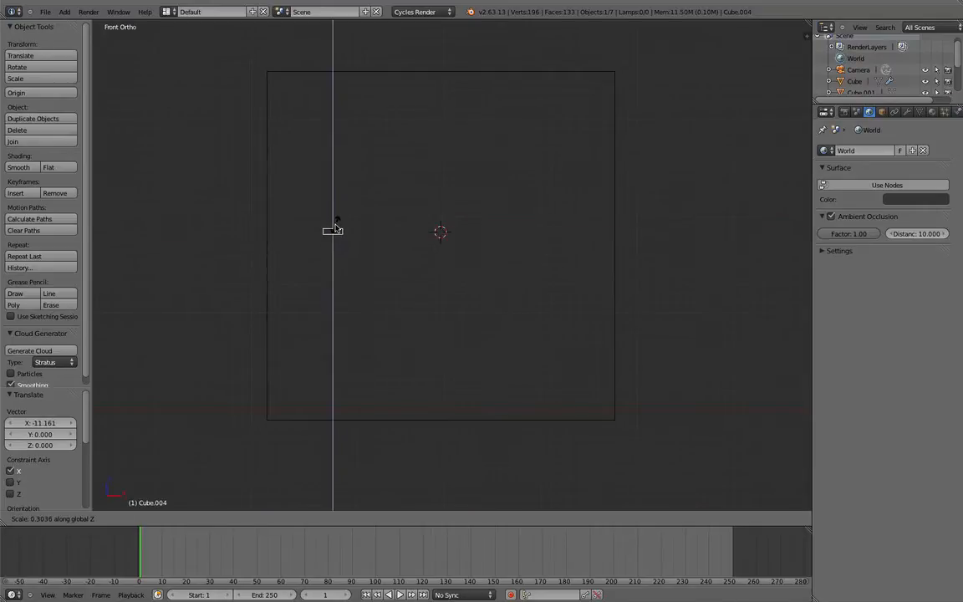
left_click(334, 219)
- Lower the step about 17.99 in Z, then raise it about 0.79 to sit just above the wall's base
key("g")
key("z")
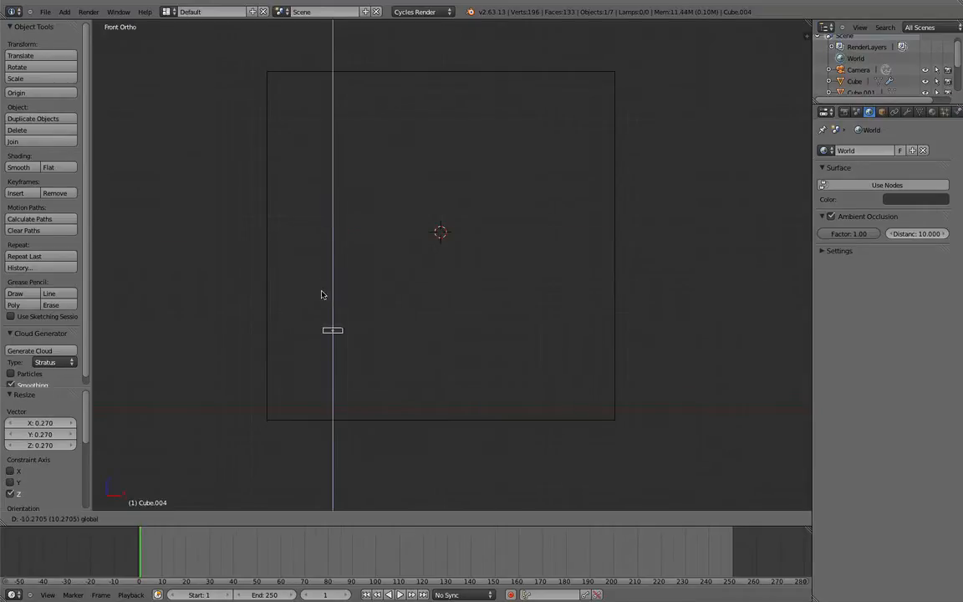
left_click(318, 369)
middle_click_drag(318, 370, 359, 318, "shift")
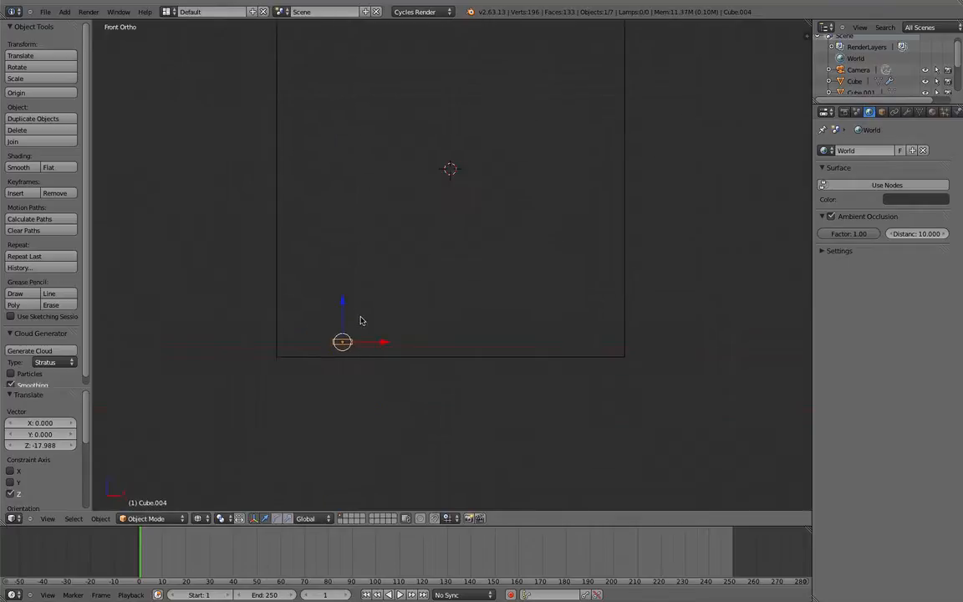
scroll(347, 350, "up", 3)
key("g")
key("z")
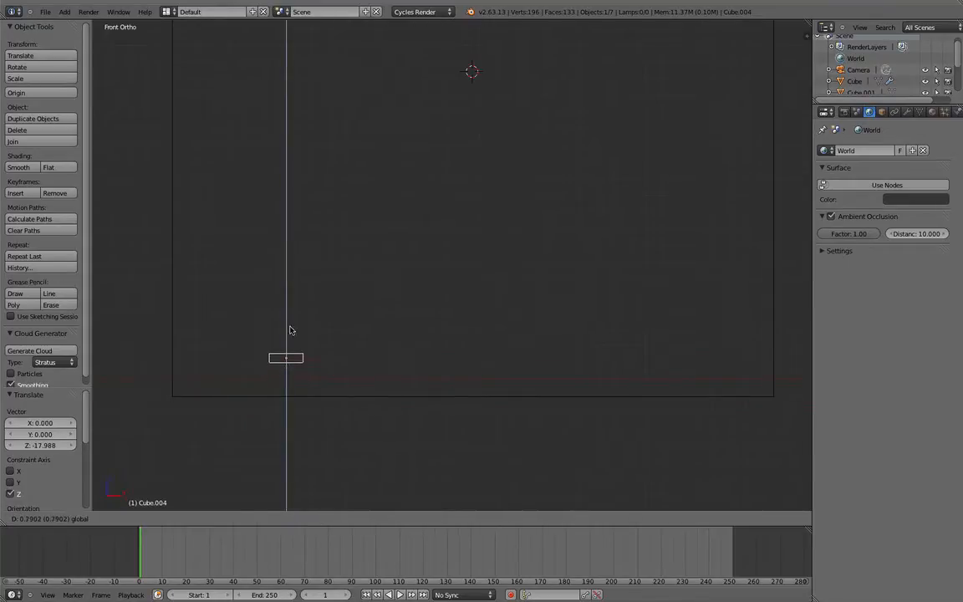
left_click(289, 332)
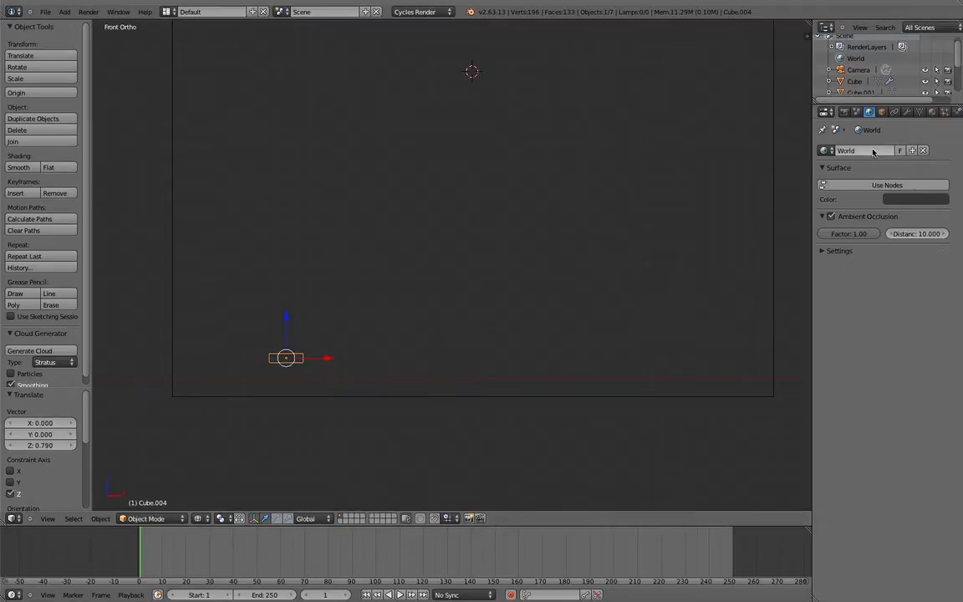
- Add an Array modifier to the step and set its relative Z offset to 2.48
left_click(908, 112)
left_click(878, 151)
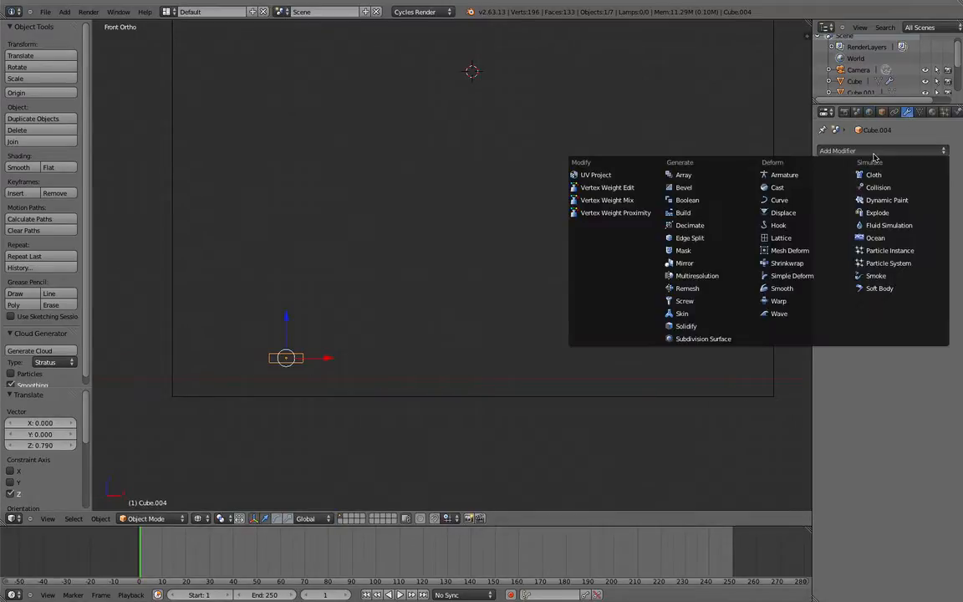
left_click(706, 175)
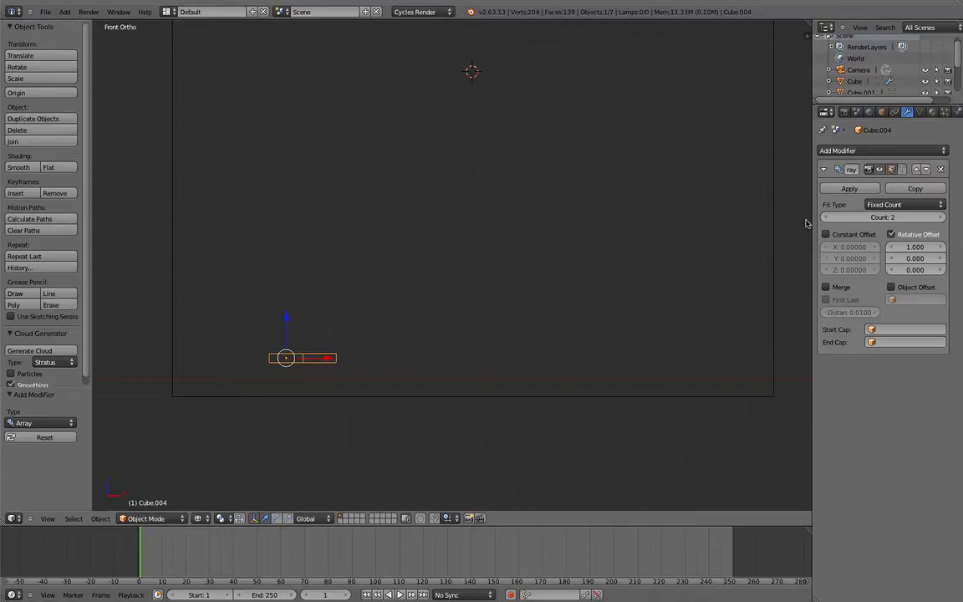
left_click_drag(909, 270, 913, 275)
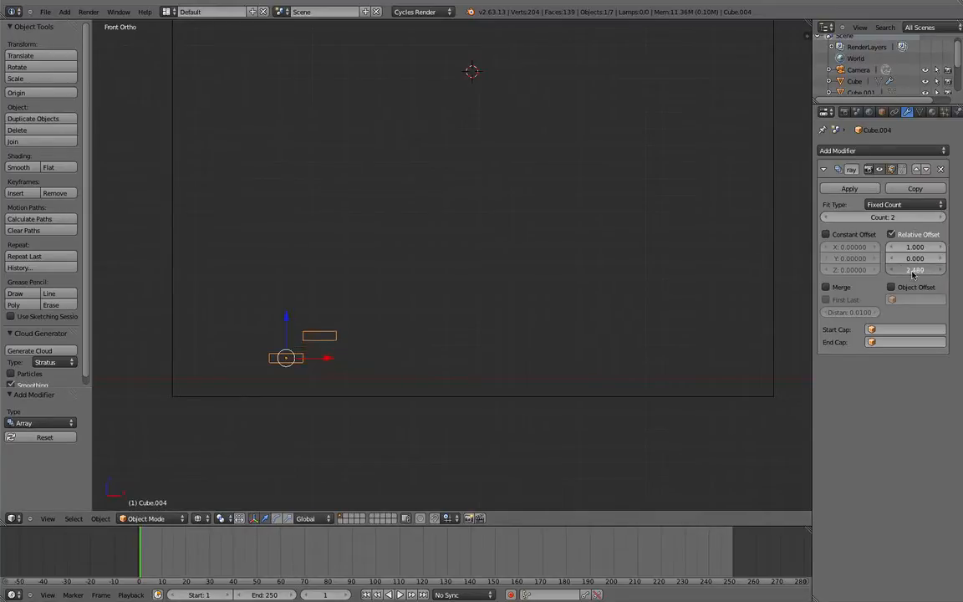
- Raise the array's count to 14 steps
left_click(929, 219)
left_click(929, 219)
left_click(928, 219)
left_click(929, 219)
left_click(929, 219)
left_click(929, 219)
left_click(928, 219)
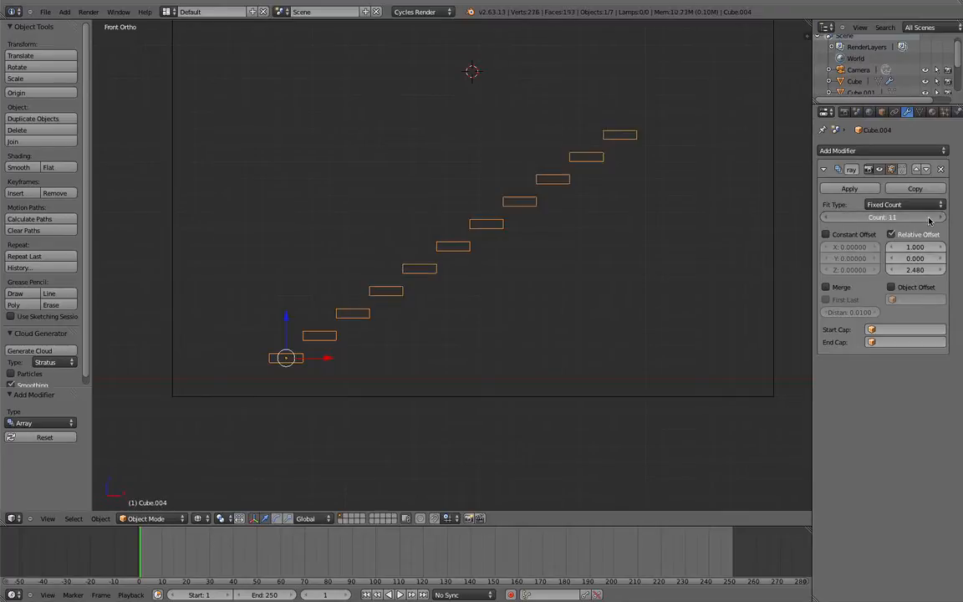
left_click(928, 219)
left_click(929, 219)
- Return to solid shading and raise the array's relative Z offset to 2.68
scroll(583, 232, "down", 2)
mouse_move(583, 232)
middle_mouse_down()
mouse_move(602, 262)
mouse_move(505, 246)
mouse_move(556, 247)
middle_mouse_up()
key("z")
scroll(557, 248, "up", 3)
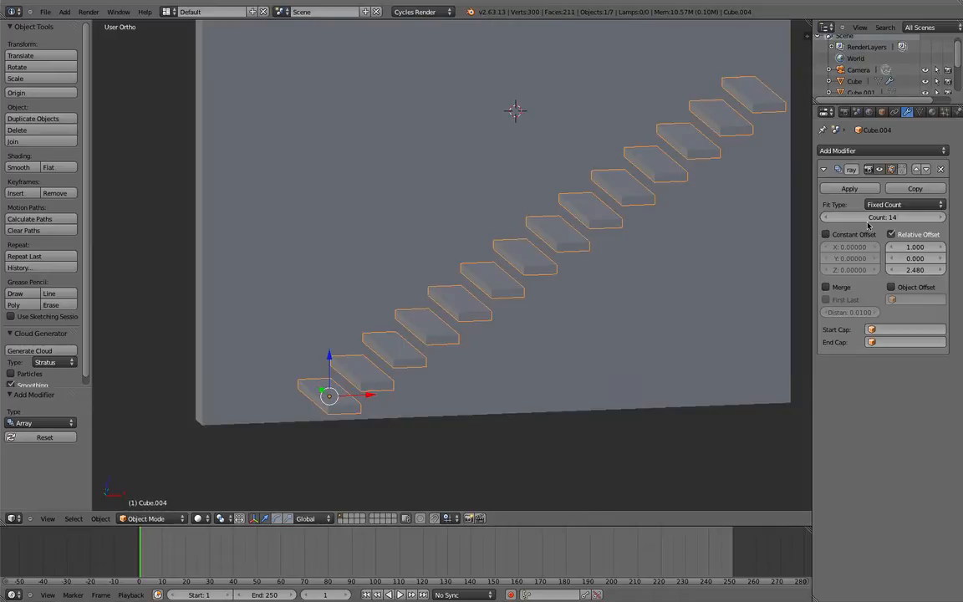
left_click(940, 270)
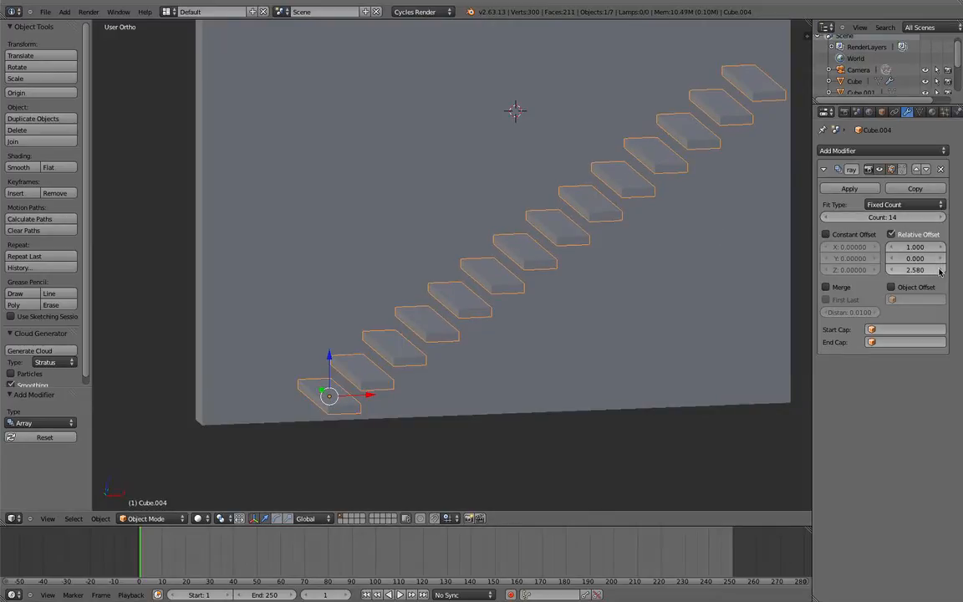
left_click(939, 270)
key("Tab")
scroll(608, 295, "down", 2)
middle_click_drag(609, 295, 593, 286, "alt")
key("Tab")
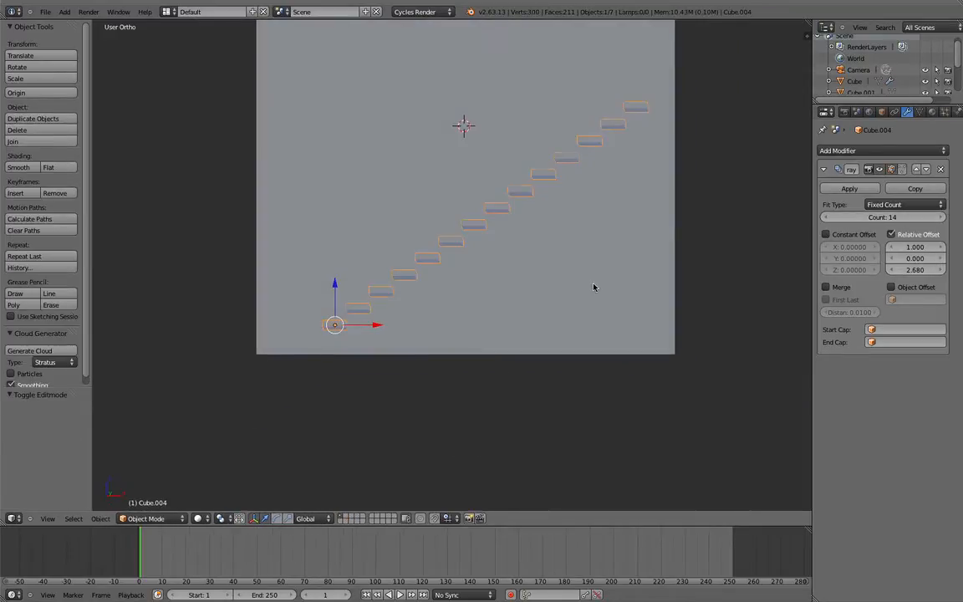
- Add a cube in front view and move it about -10.63 in X and -18.28 in Z, just below the lowest step
scroll(578, 286, "up", 1)
key("KP_1")
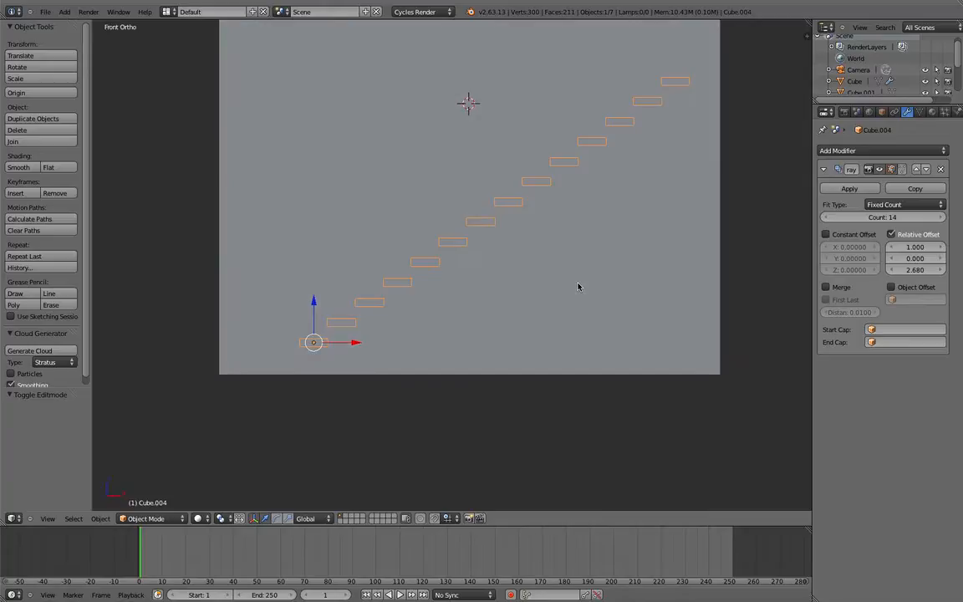
key("shift+a")
mouse_move(577, 284)
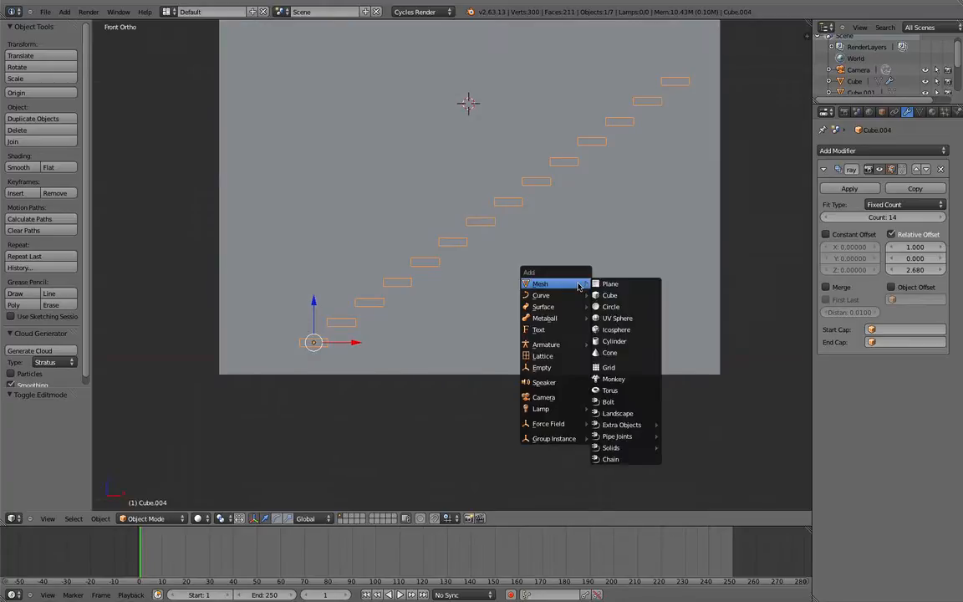
left_click(635, 295)
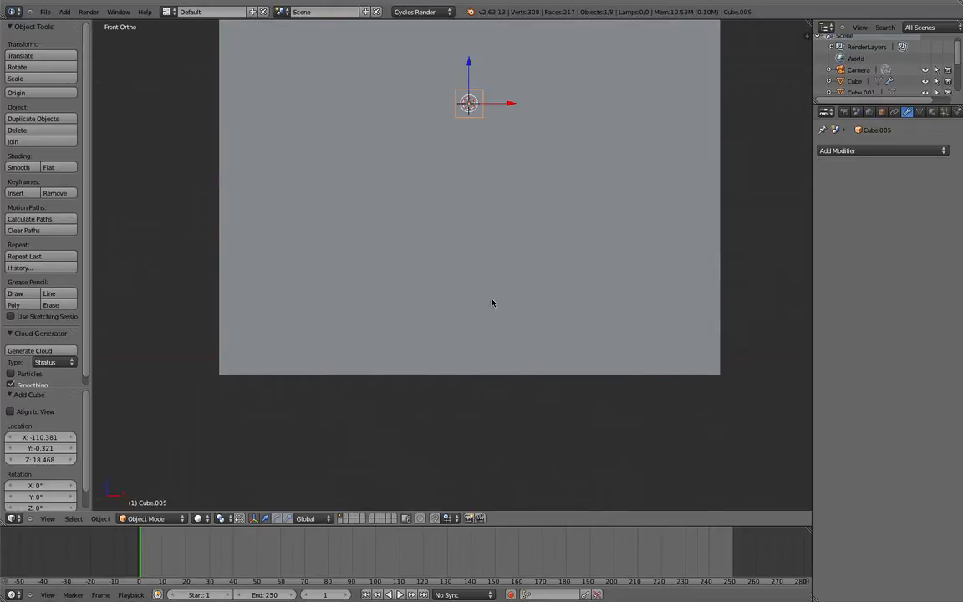
key("Tab")
scroll(491, 295, "down", 2)
key("Tab")
key("z")
scroll(491, 294, "down", 2)
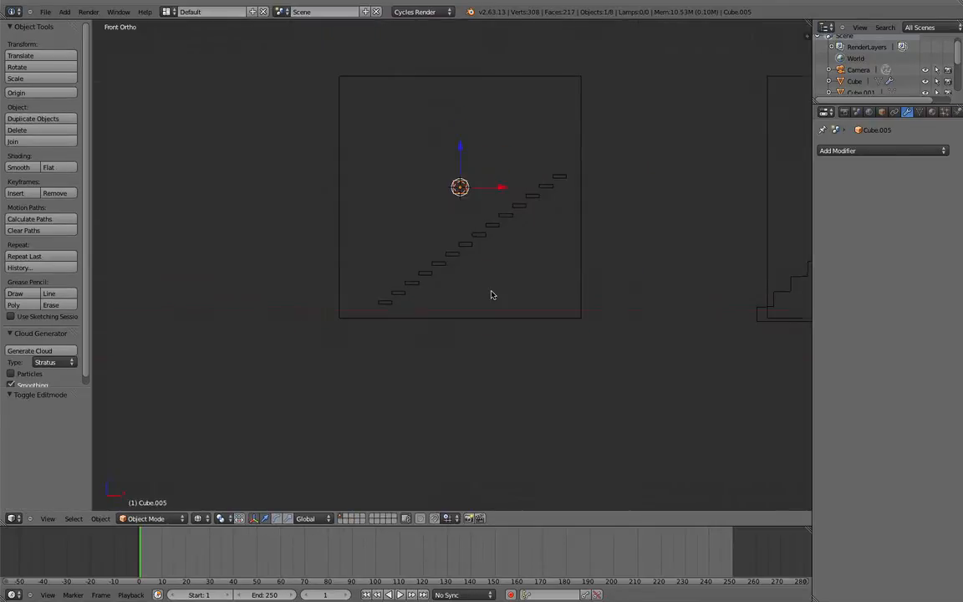
scroll(490, 291, "up", 2)
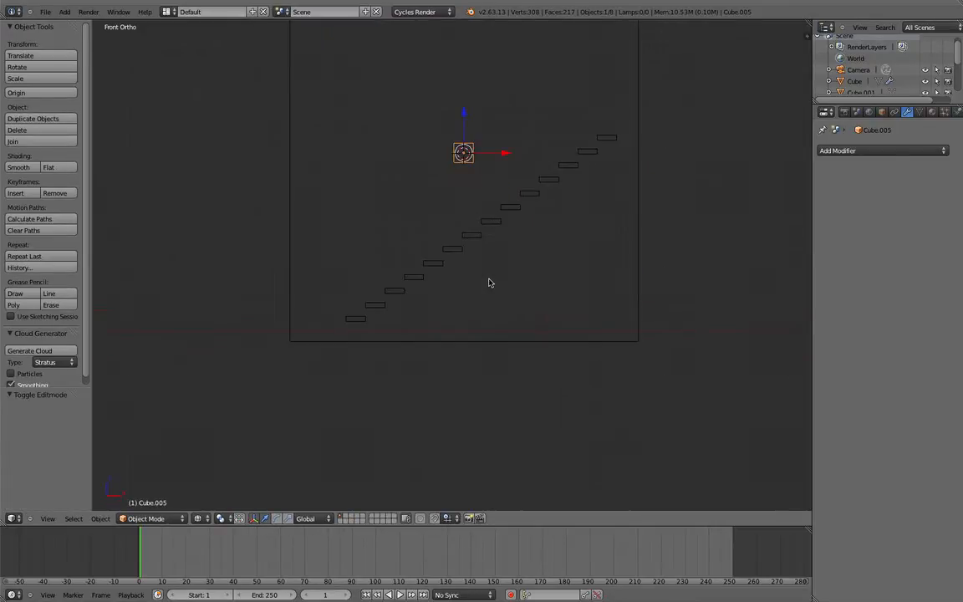
key("g")
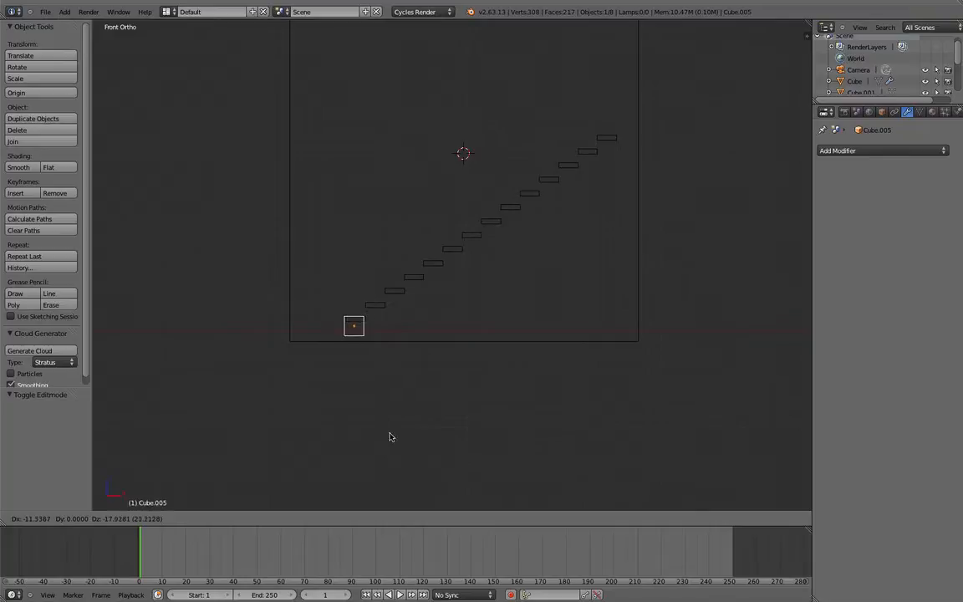
left_click(395, 438)
scroll(384, 418, "up", 2)
scroll(359, 427, "up", 5)
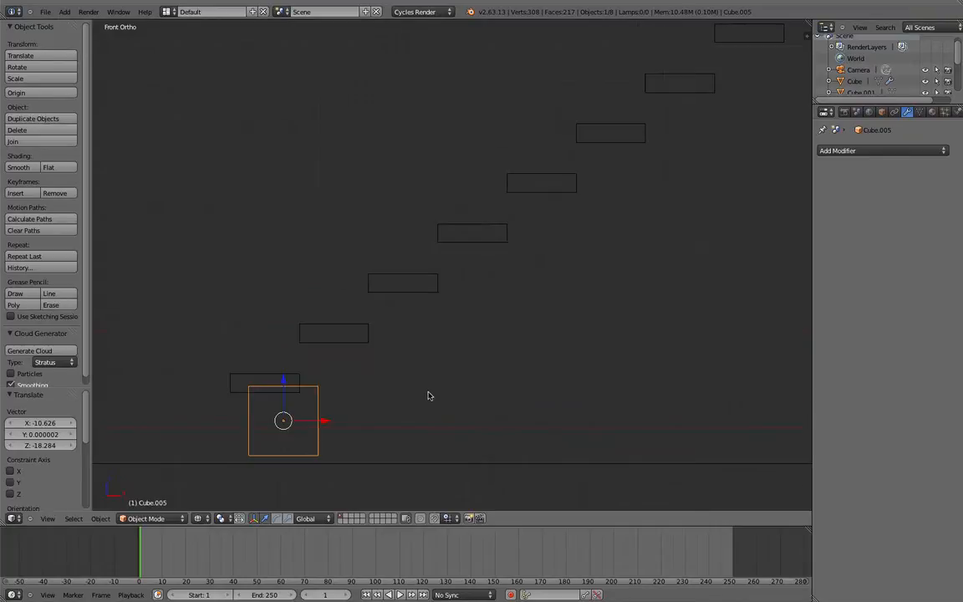
- Scale the cube to about 0.219 and move it about 0.27 in X and 0.50 in Z to sit under the lowest step's edge
key("s")
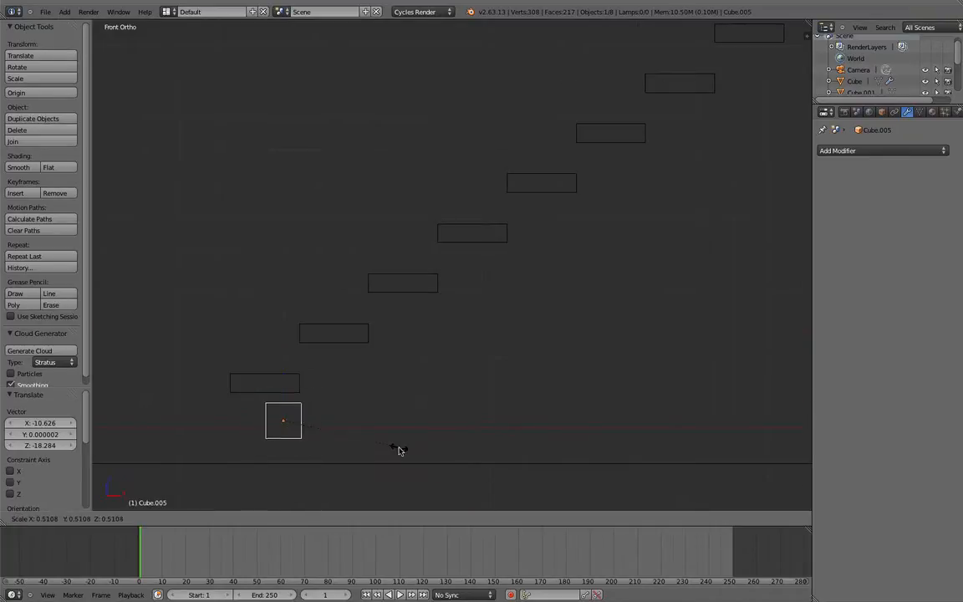
left_click(332, 437)
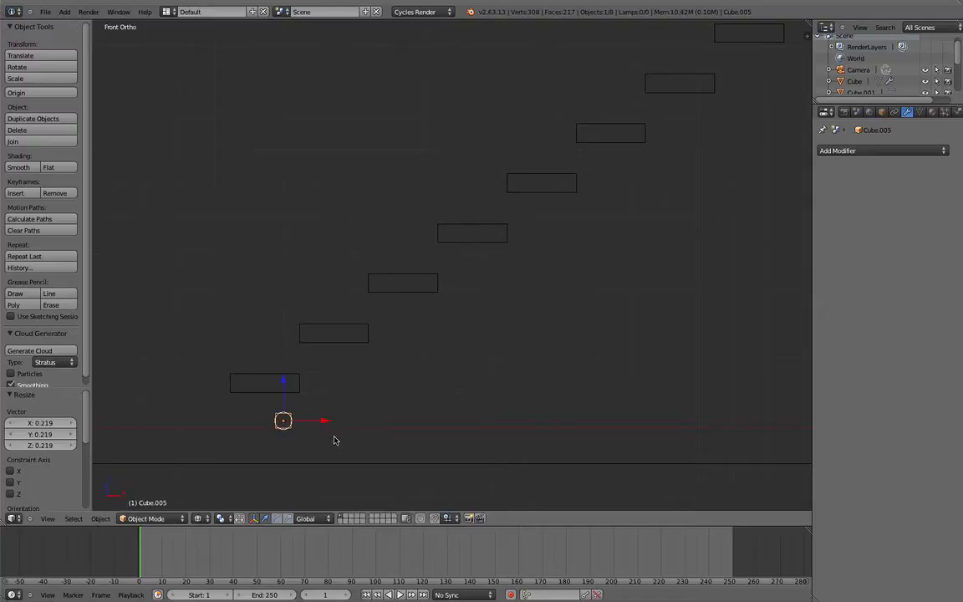
key("g")
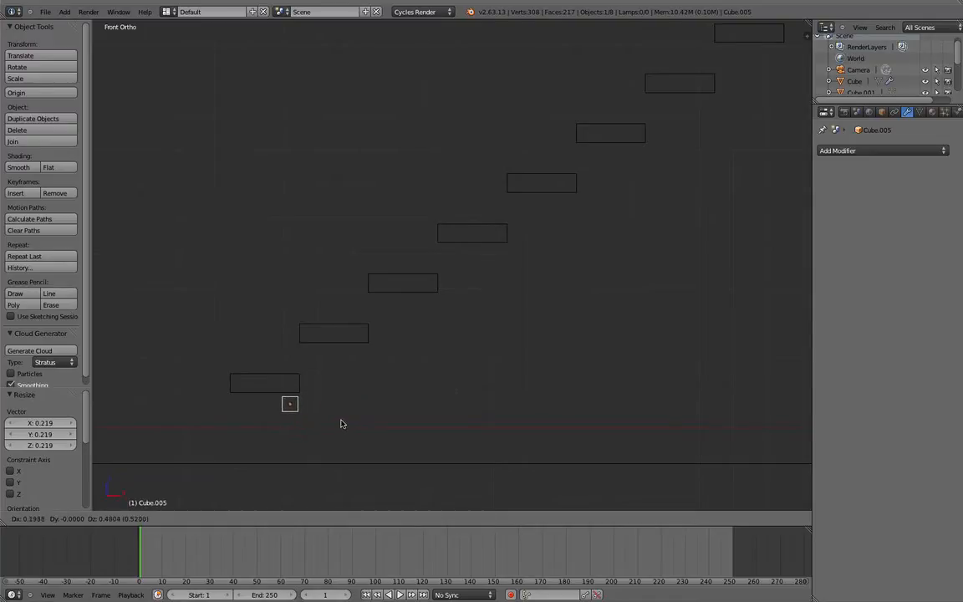
left_click(343, 423)
middle_click_drag(331, 434, 335, 434)
scroll(335, 434, "down", 3)
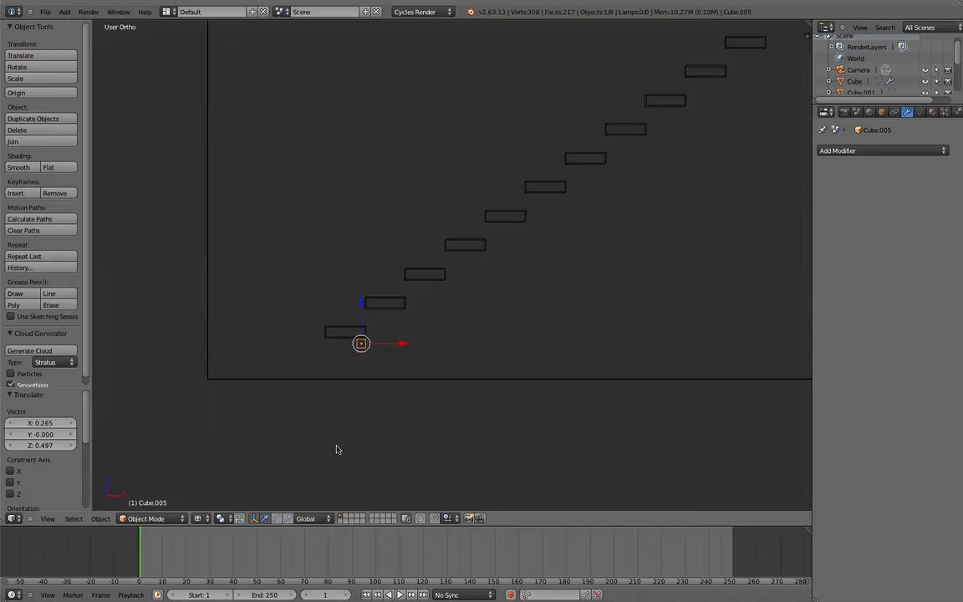
- In side view, move the small cube about -2.35 along Y toward the steps' outer end
key("KP_3")
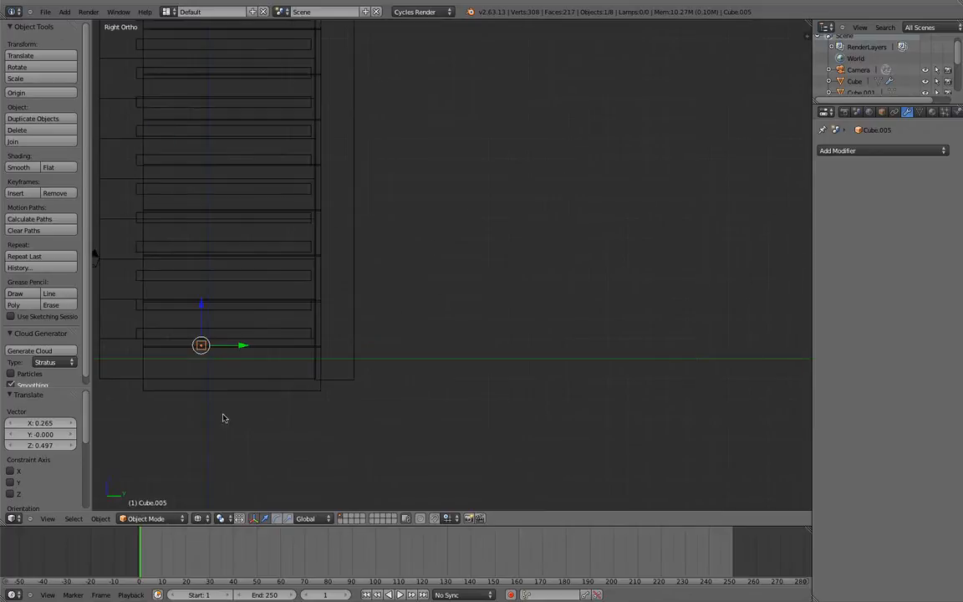
scroll(210, 390, "up", 2)
scroll(267, 377, "down", 3)
middle_click_drag(272, 377, 381, 381, "shift")
scroll(380, 381, "up", 3)
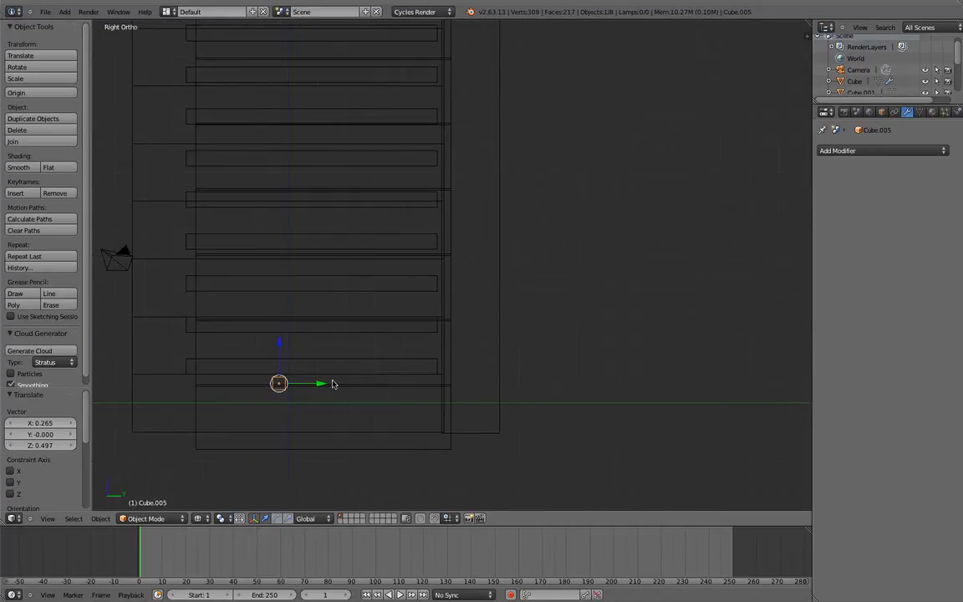
left_click_drag(318, 383, 249, 386)
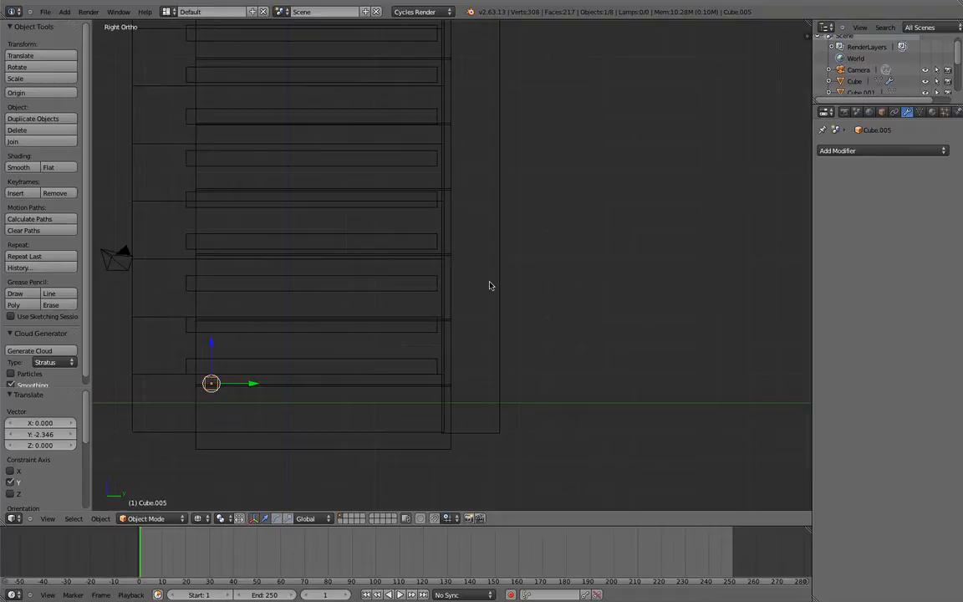
- Extrude the small cube's +X face about 26.30 in X and 19.11 in Z to form a support beam up to the top step
key("KP_1")
scroll(447, 296, "down", 4)
scroll(433, 312, "up", 3)
middle_click_drag(432, 313, 460, 297)
scroll(460, 297, "up", 3)
scroll(372, 346, "up", 2)
middle_click_drag(360, 368, 410, 286, "shift")
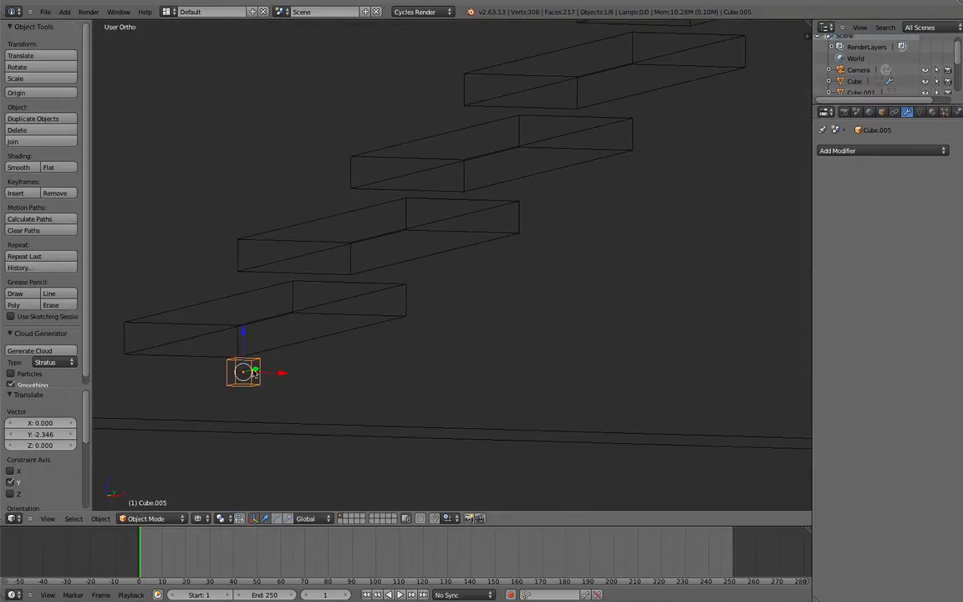
key("Tab")
scroll(282, 373, "down", 1)
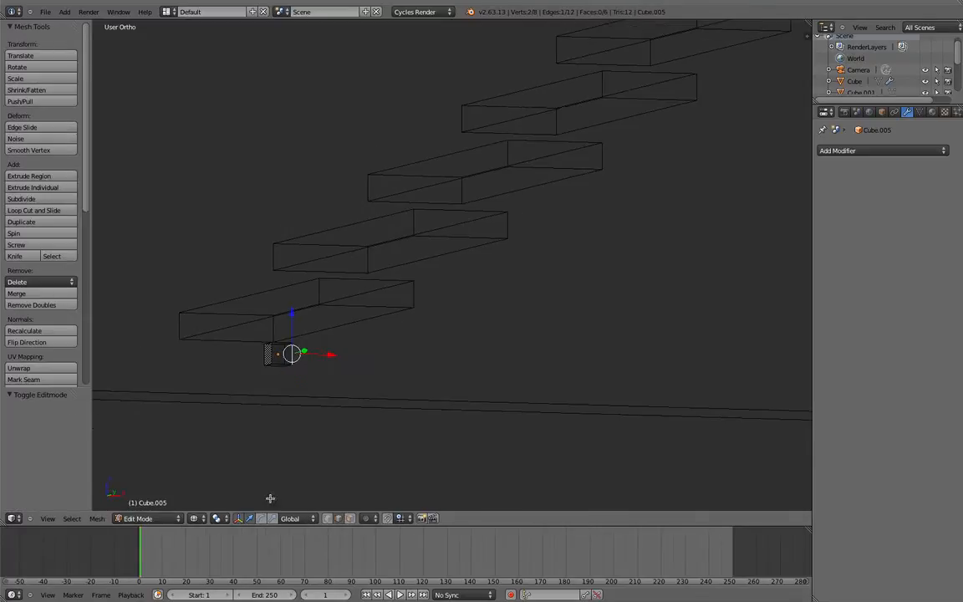
key("a")
right_click(293, 339)
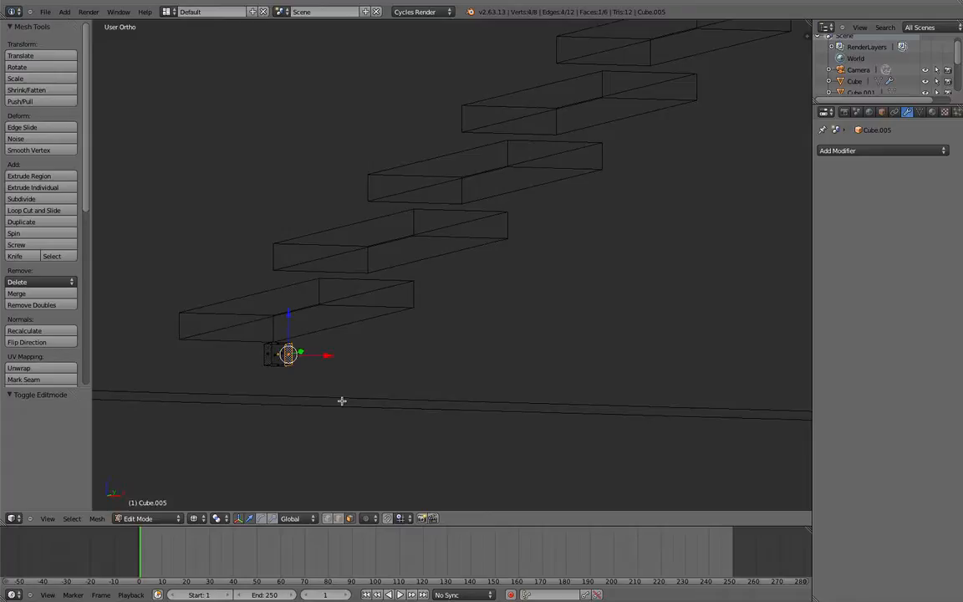
key("KP_1")
scroll(423, 356, "down", 8)
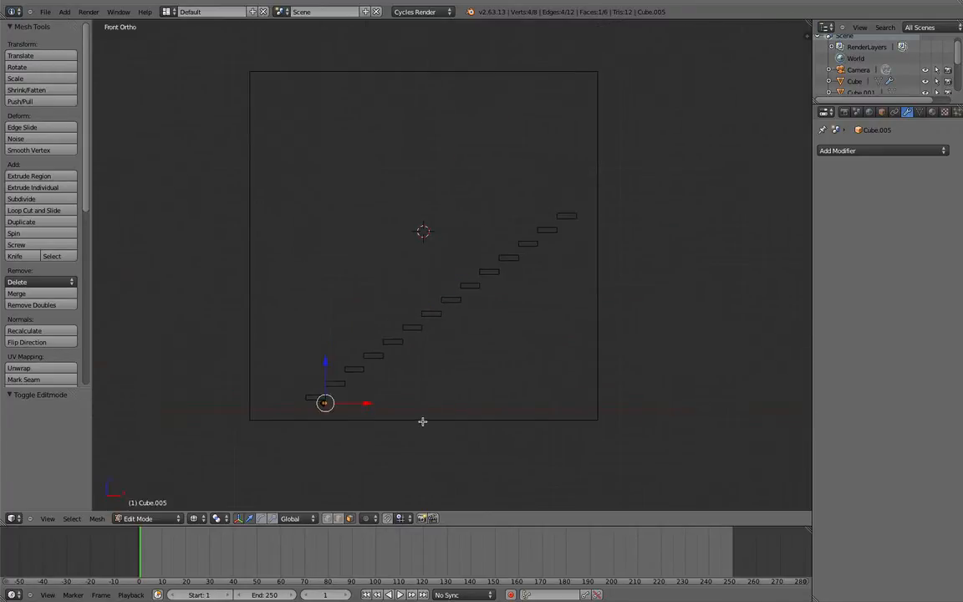
key("e")
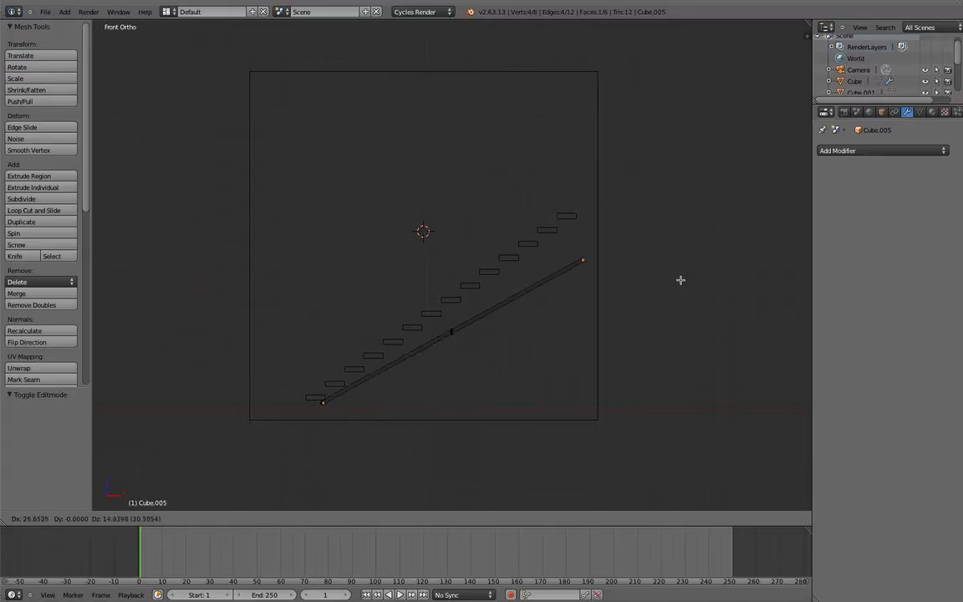
left_click(677, 238)
middle_click_drag(652, 253, 702, 308)
key("z")
scroll(683, 301, "up", 4)
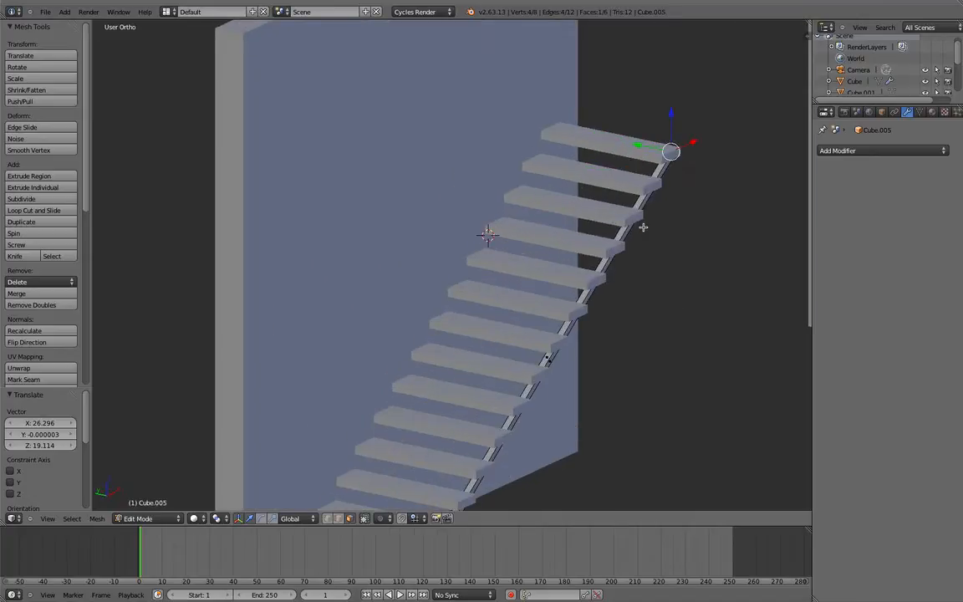
- Leave mesh editing and shift the support beam slightly along Y toward the wall
key("Tab")
scroll(642, 207, "down", 3)
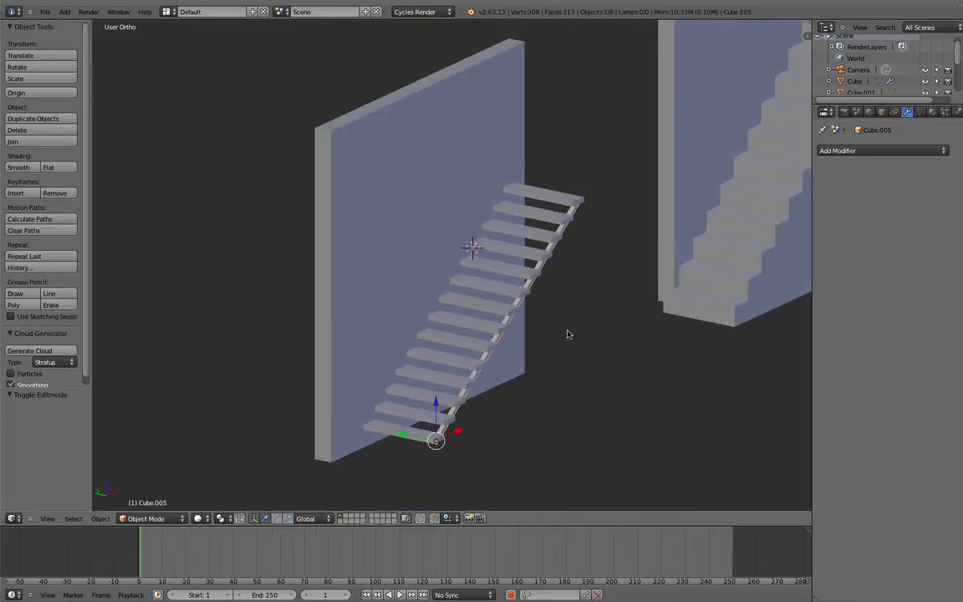
middle_click_drag(541, 364, 572, 281)
scroll(573, 281, "up", 2)
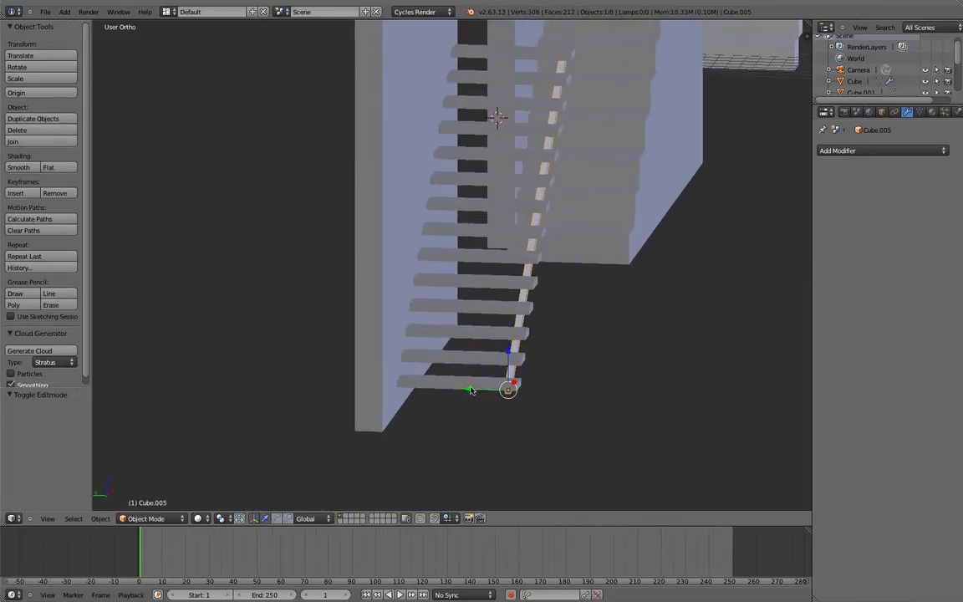
left_click_drag(471, 390, 464, 390)
- Duplicate the whole beam within its mesh and move the copy along Y to the wall side of the steps
key("Tab")
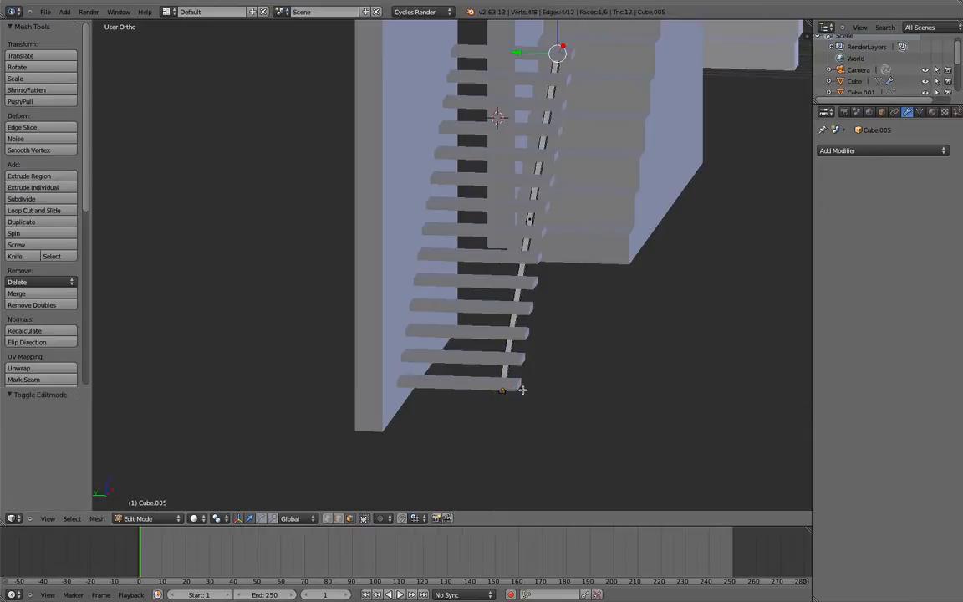
key("a")
key("a")
key("shift+d")
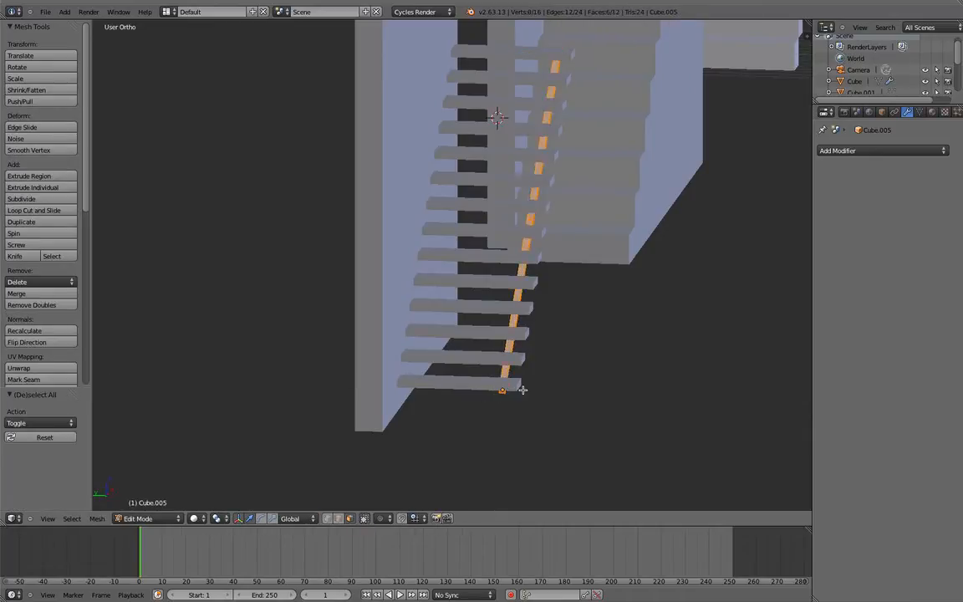
right_click(511, 334)
key("g")
key("y")
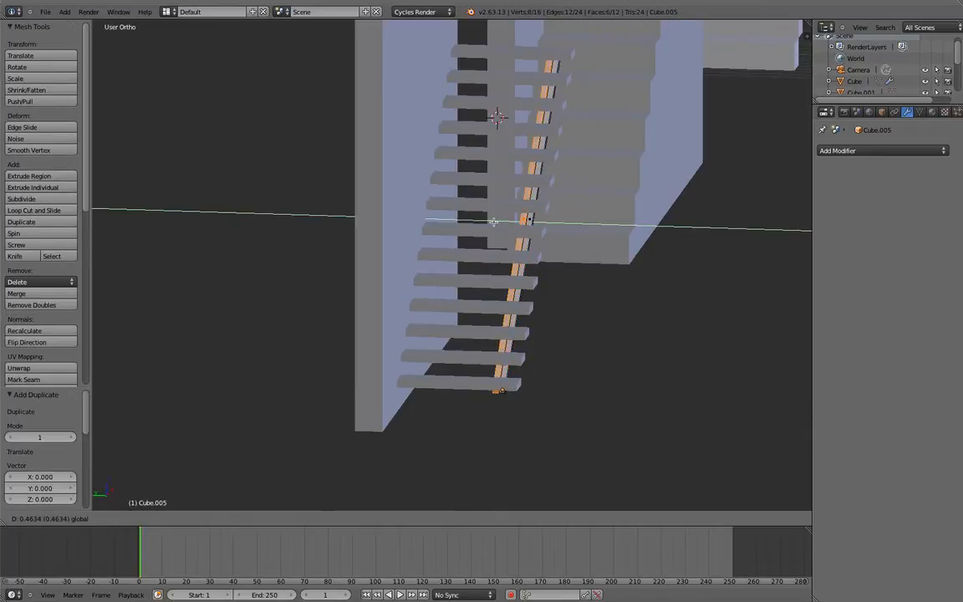
left_click(419, 201)
key("a")
key("Tab")
- Deselect everything and examine the staircase with its two support beams from several angles, in wireframe and solid shading
middle_click_drag(450, 217, 414, 265)
key("a")
key("KP_1")
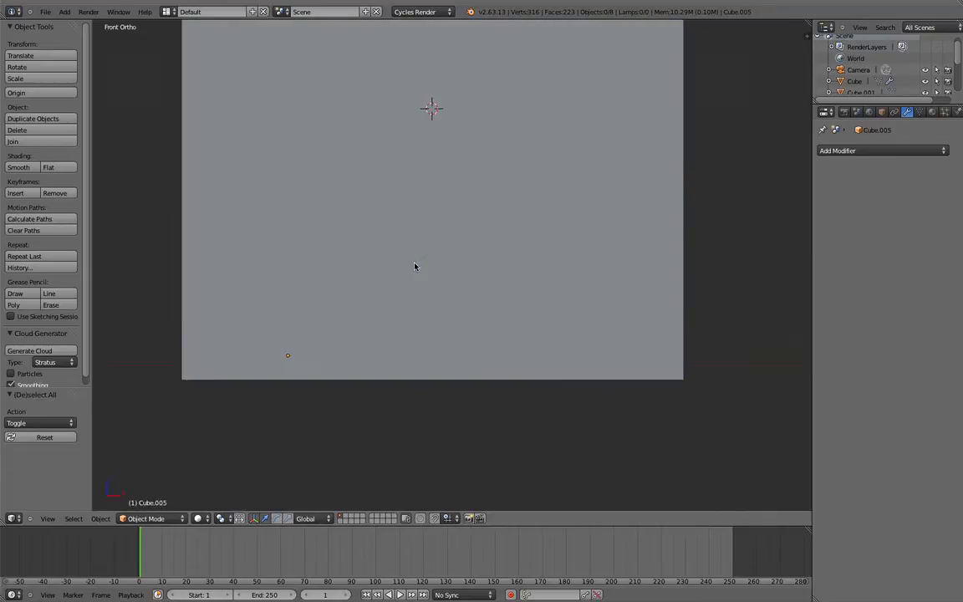
key("KP_7")
key("KP_1")
key("KP_5")
key("z")
scroll(415, 266, "down", 3)
middle_click_drag(366, 258, 410, 310)
key("z")
scroll(448, 279, "down", 3)
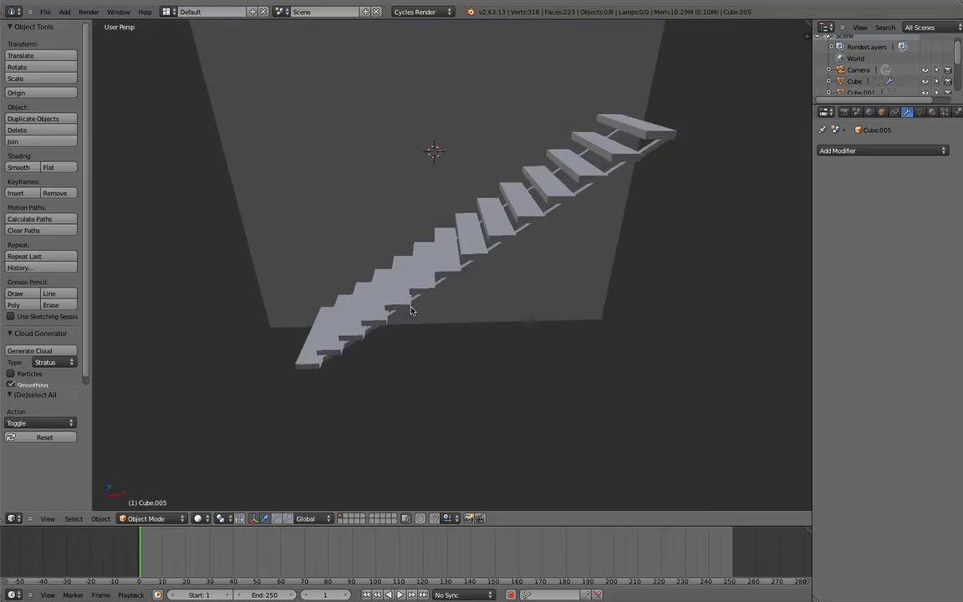
key("KP_7")
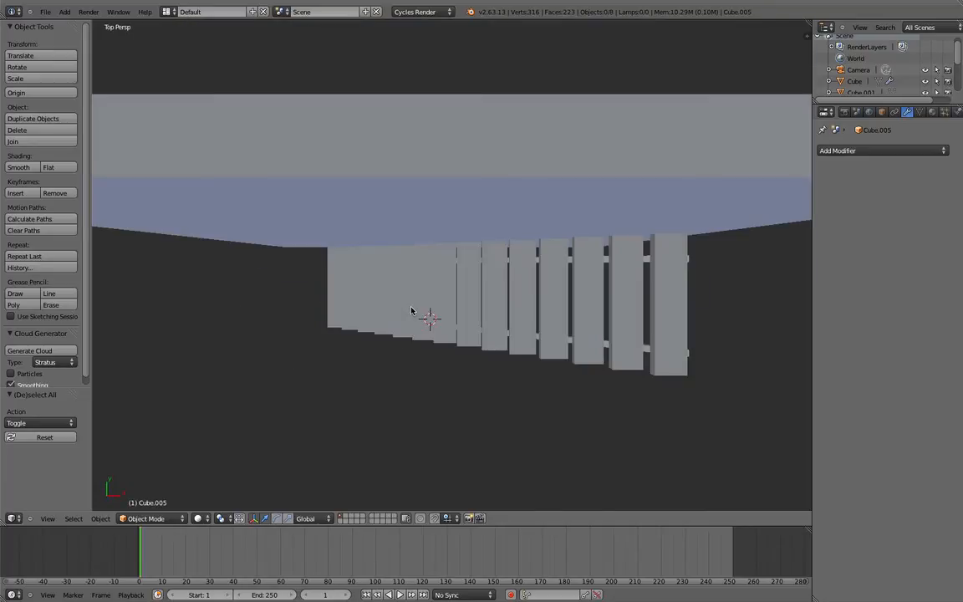
key("KP_5")
key("shift+a")
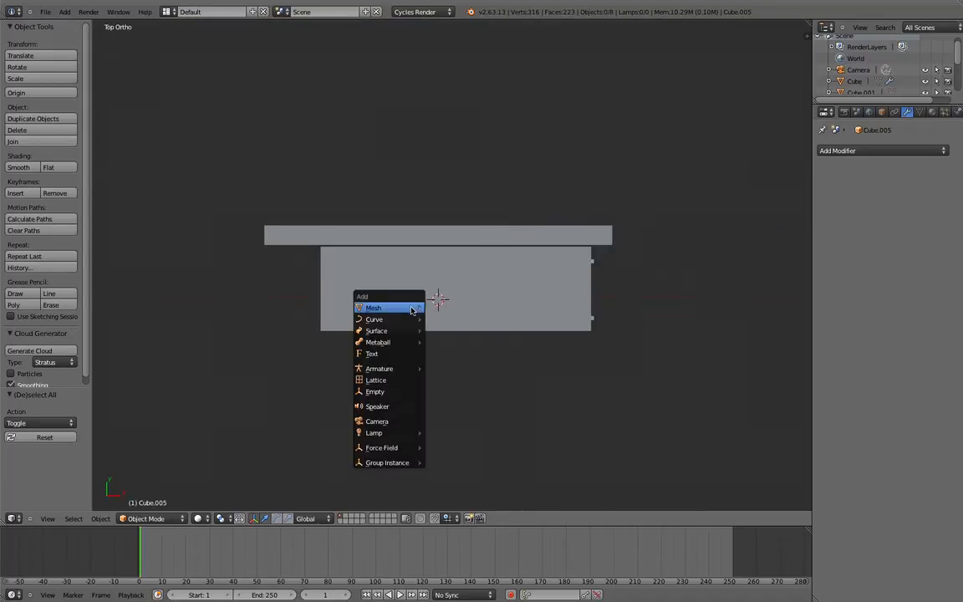
mouse_move(416, 308)
left_click(463, 319)
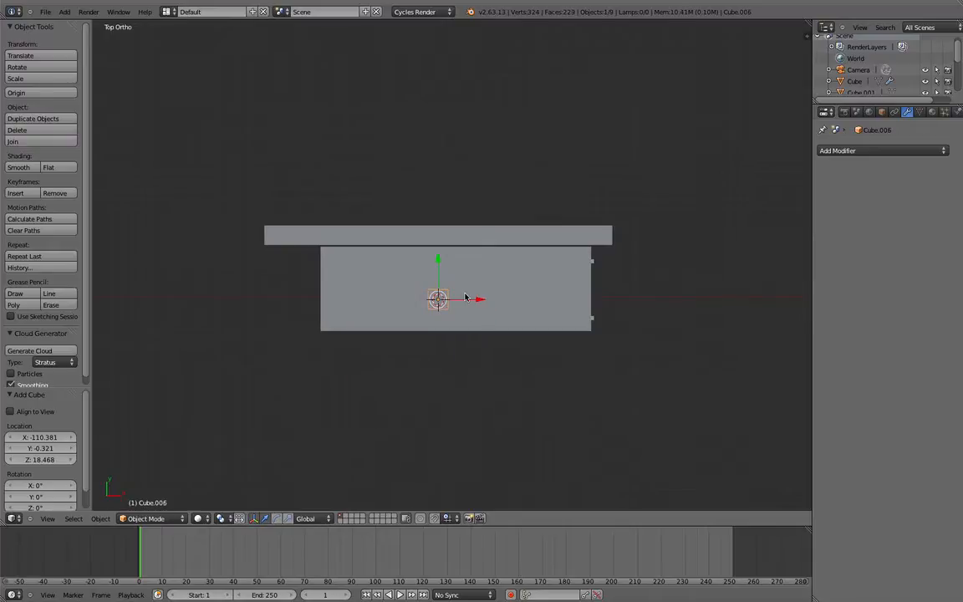
left_click_drag(465, 297, 375, 294)
key("z")
scroll(357, 322, "up", 6)
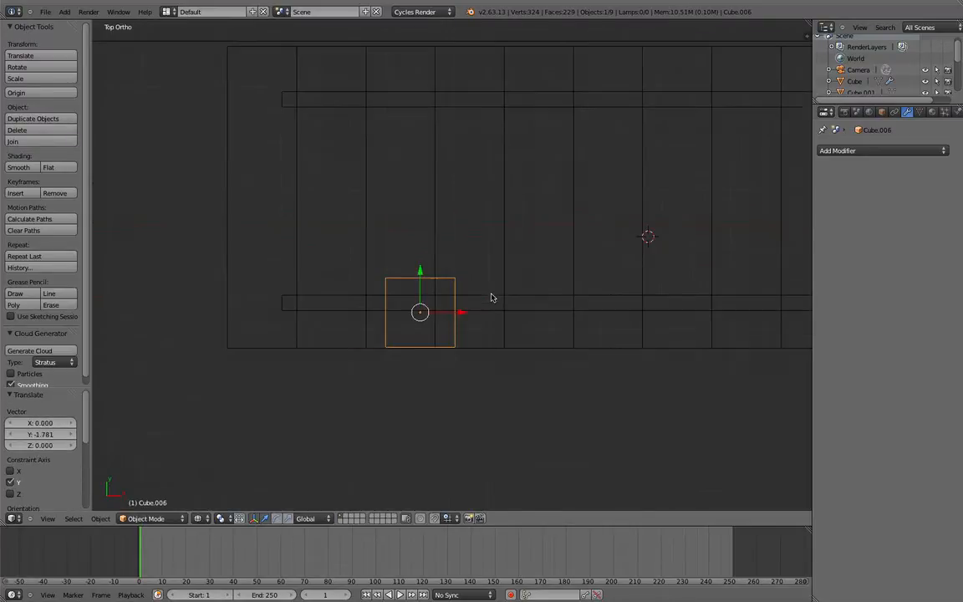
key("g")
left_click(436, 317)
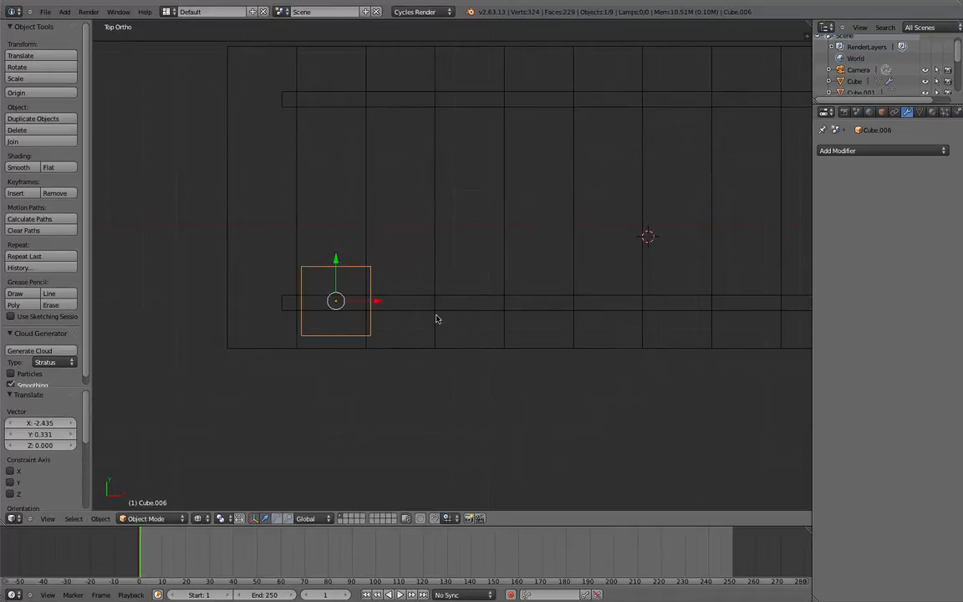
key("s")
left_click(392, 303)
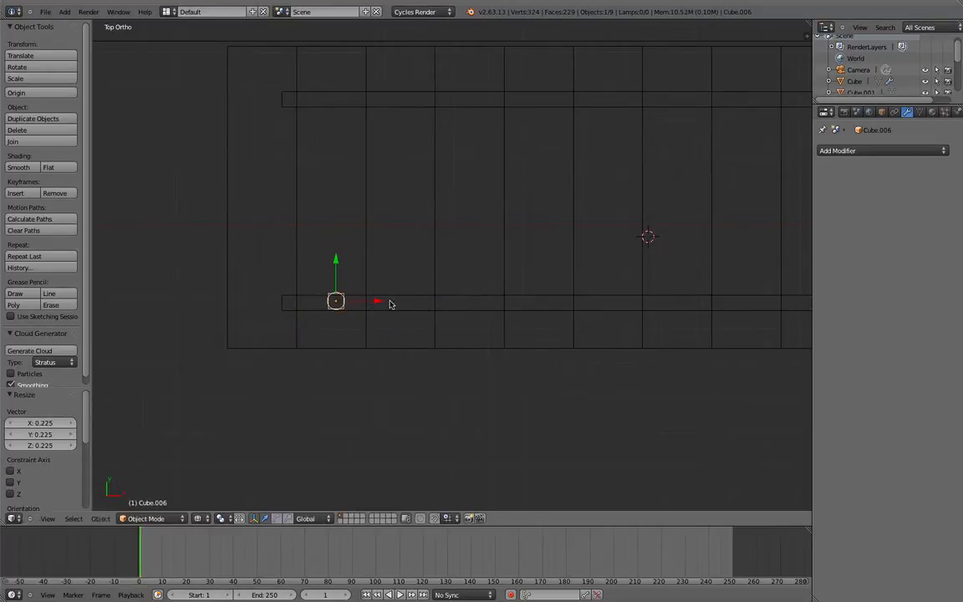
left_click_drag(335, 280, 335, 278)
key("ctrl+z")
key("ctrl+z")
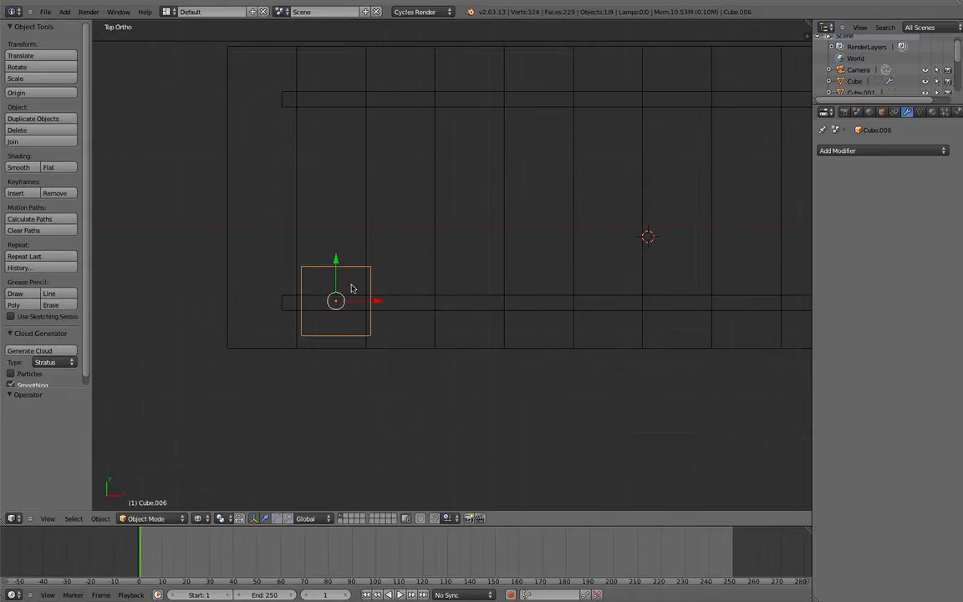
key("x")
left_click(349, 287)
scroll(399, 322, "down", 2)
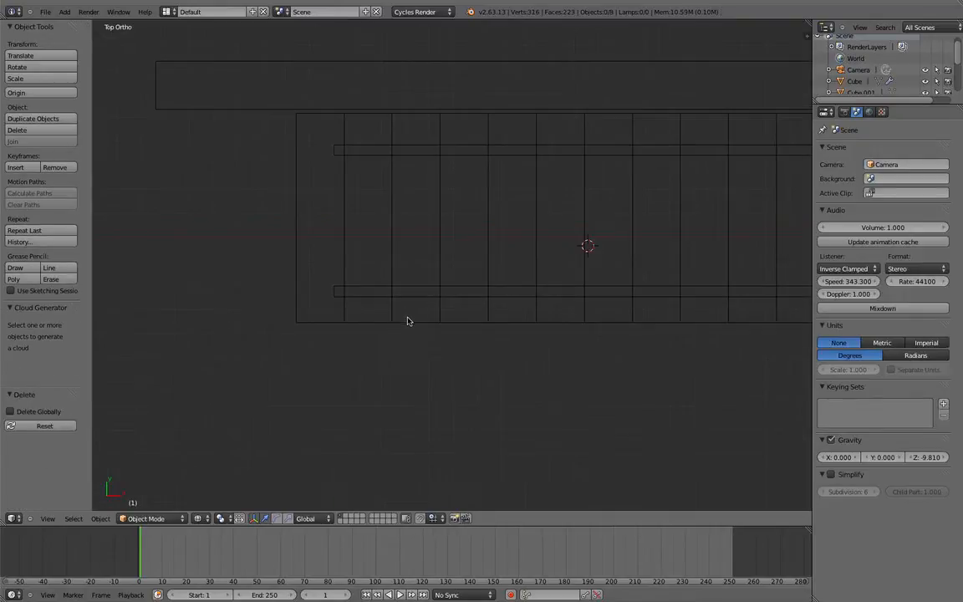
- Select the support-beam object beneath the floating steps and open its mesh for editing
middle_click_drag(407, 321, 406, 211)
right_click(452, 352)
key("Tab")
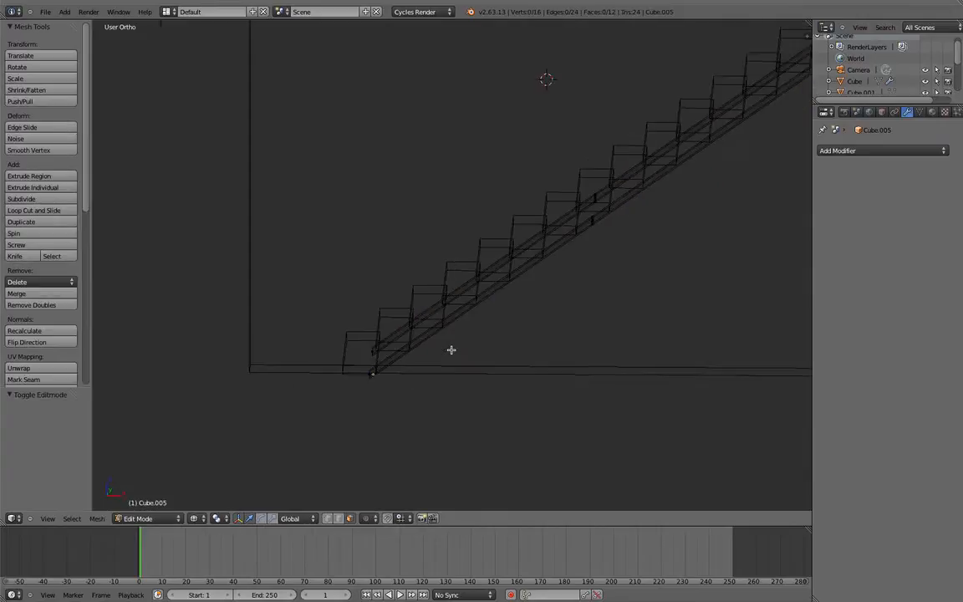
middle_click_drag(452, 349, 470, 335)
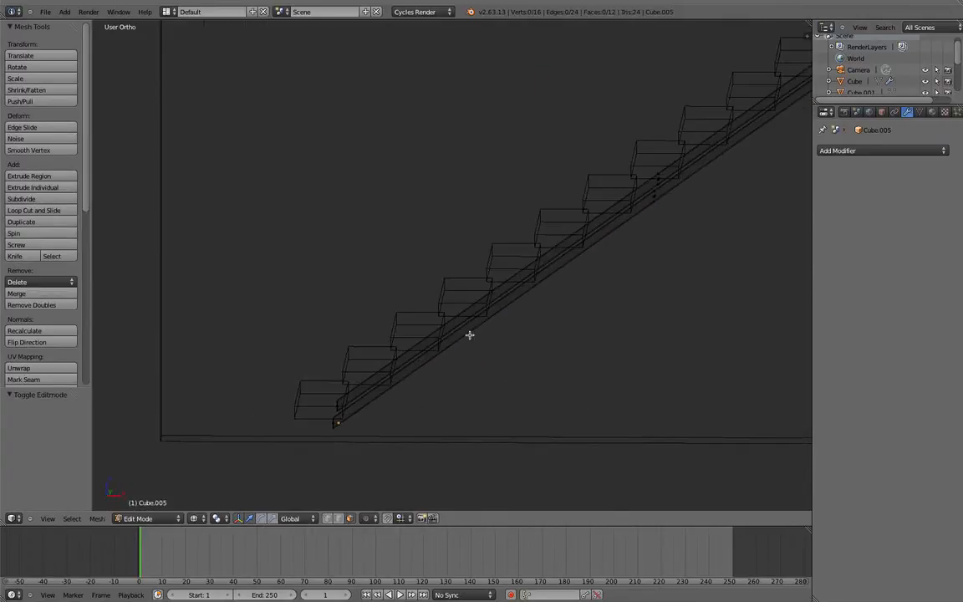
key("ctrl+r")
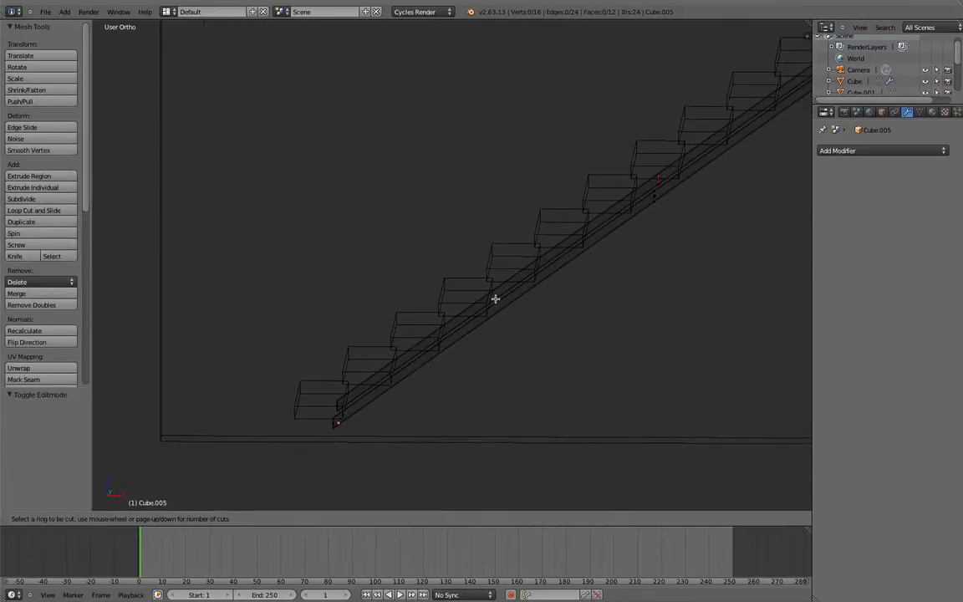
scroll(495, 298, "up", 6)
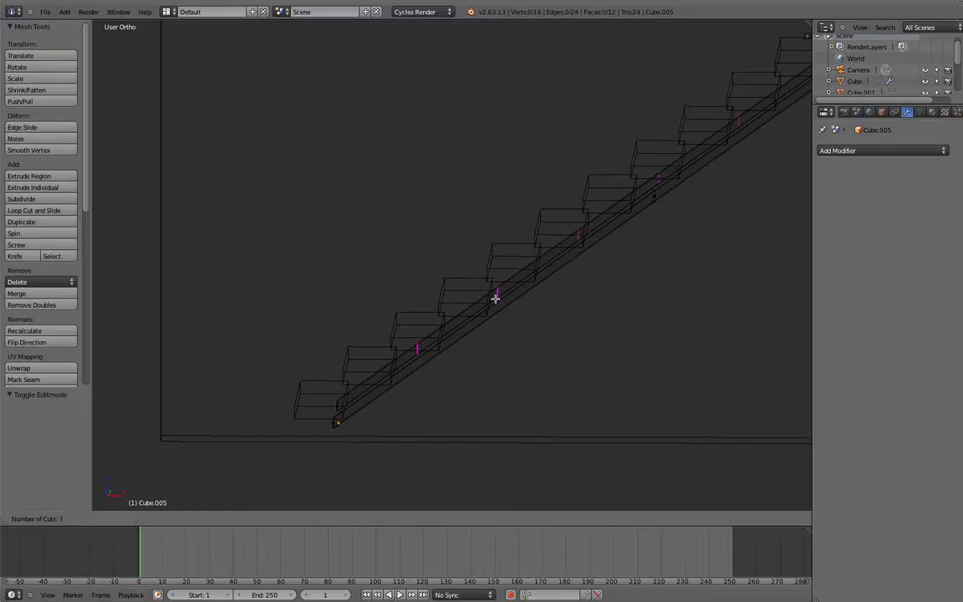
left_click(513, 320)
middle_click_drag(513, 320, 514, 384)
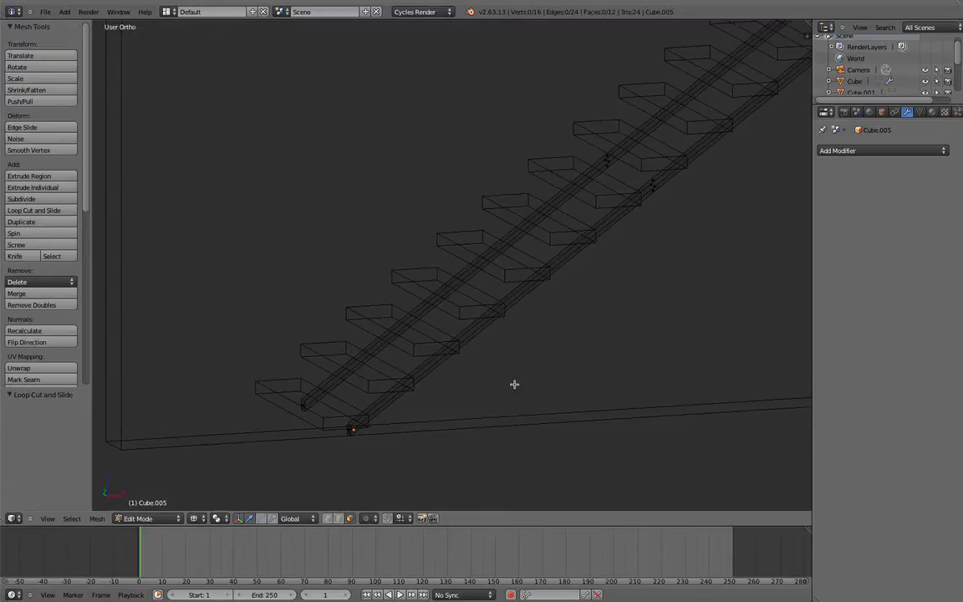
key("ctrl+r")
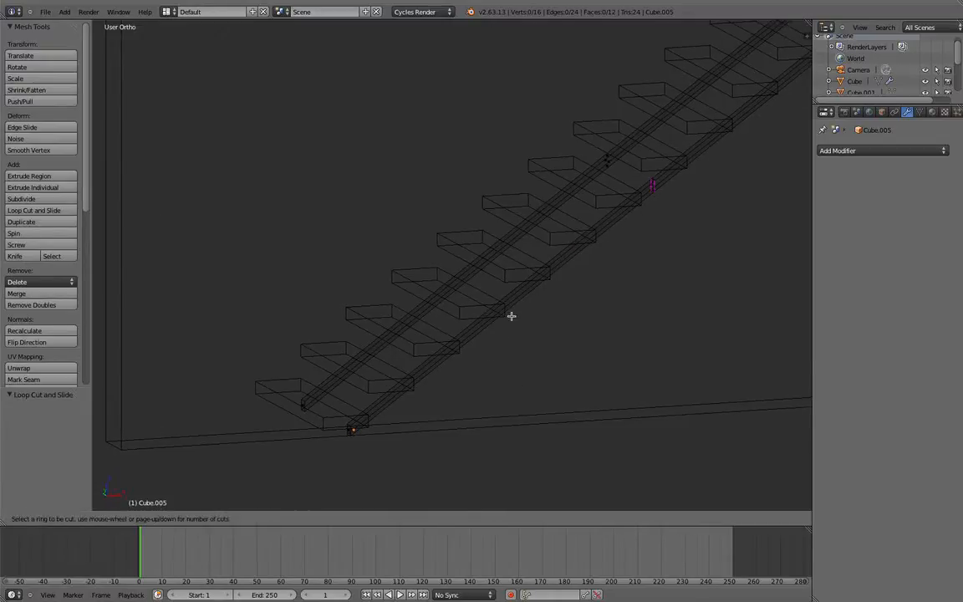
scroll(511, 316, "up", 19)
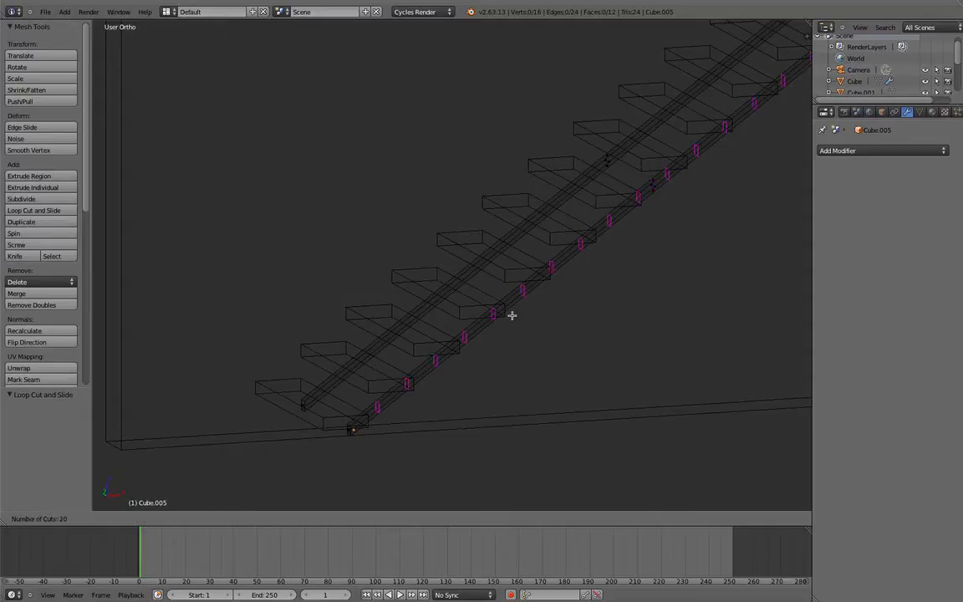
left_click(511, 315)
key("ctrl+r")
scroll(559, 263, "up", 20)
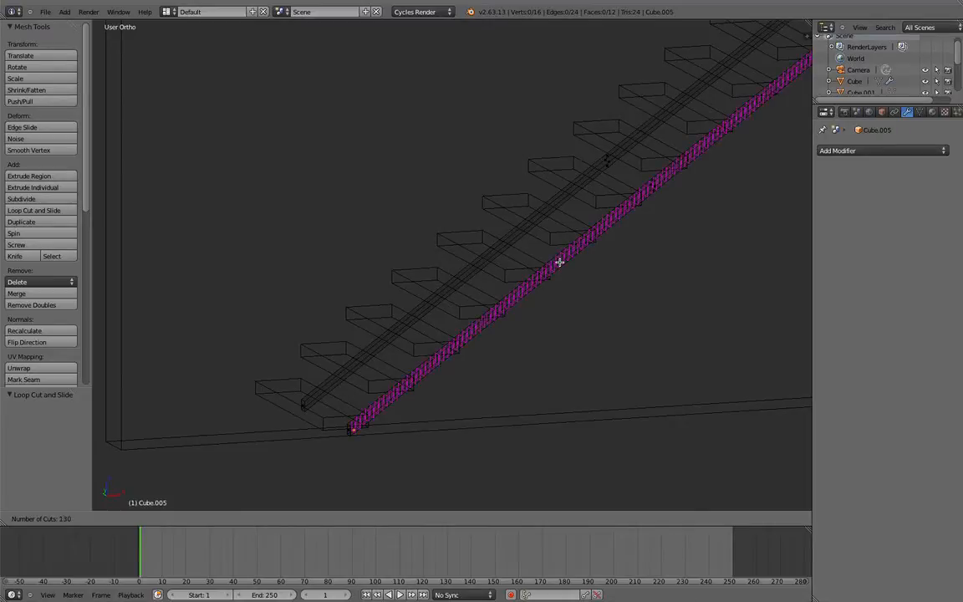
key("Escape")
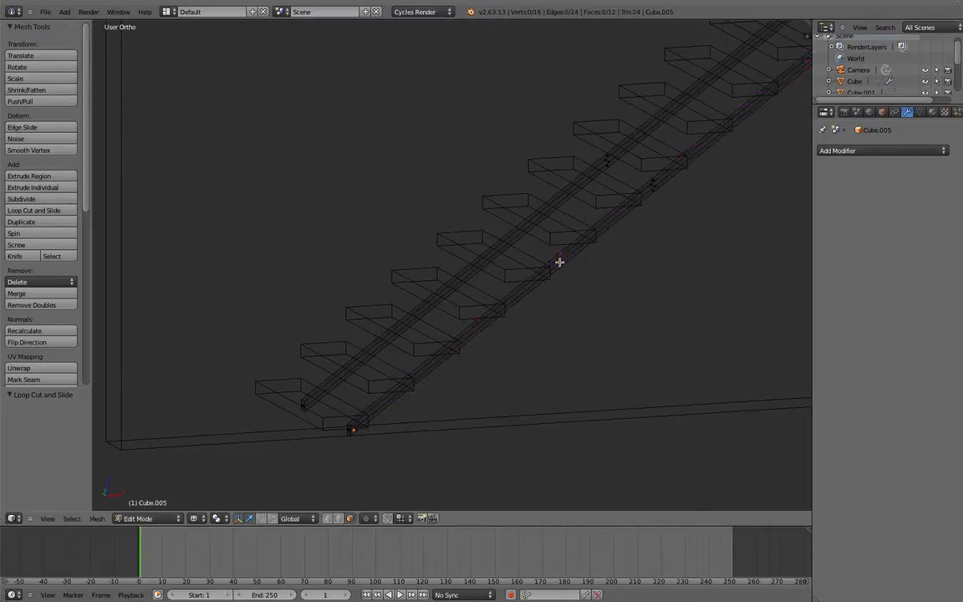
- Add 30 evenly spaced loop cuts across the outer support beam without sliding them, leaving nothing selected
key("ctrl+r")
scroll(560, 262, "up", 20)
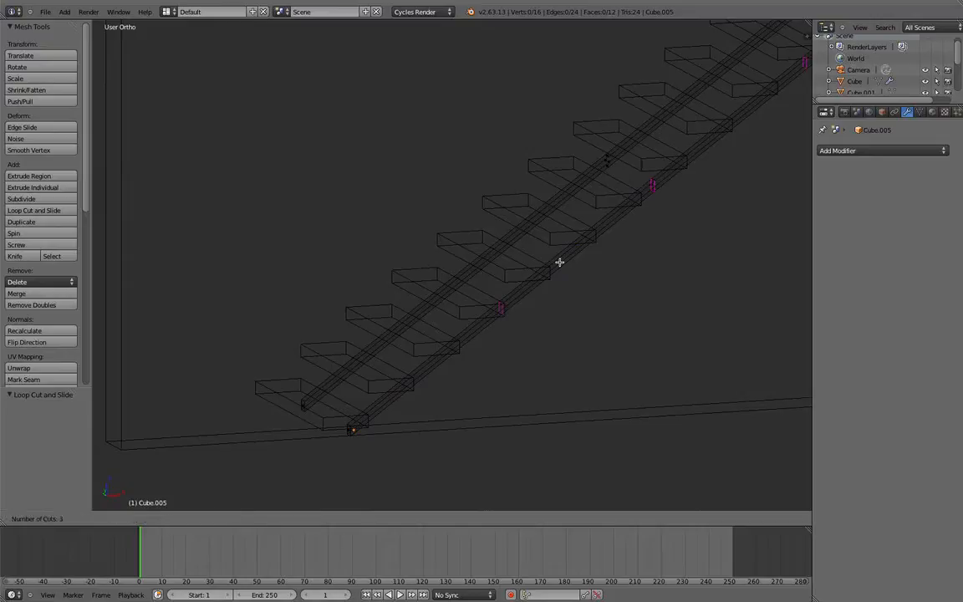
left_click(559, 263)
right_click(560, 262)
key("a")
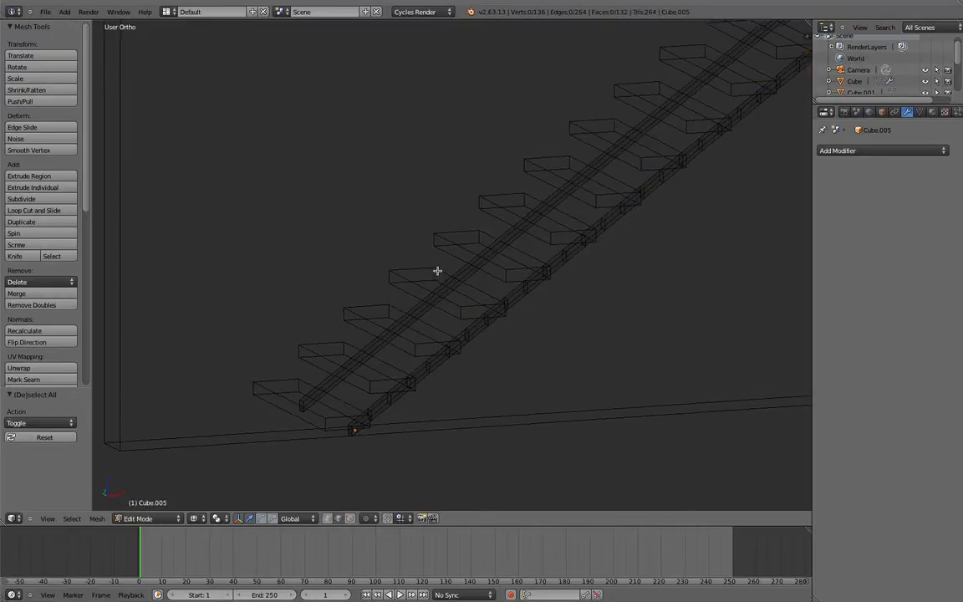
- Add 30 evenly spaced, unslid loop cuts across the wall-side support beam to match the outer one
middle_click_drag(437, 270, 447, 276)
key("ctrl+r")
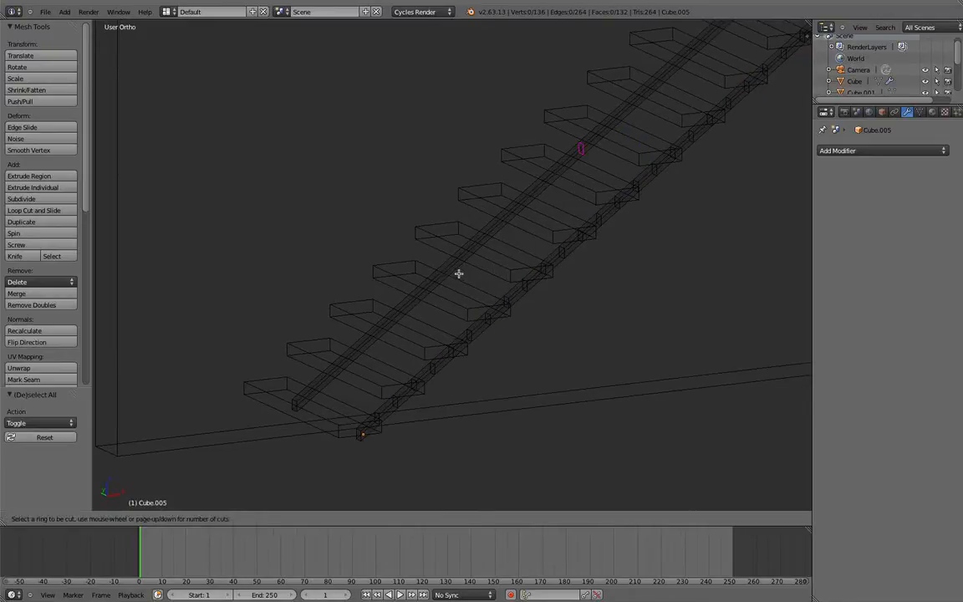
scroll(458, 274, "up", 20)
left_click(458, 273)
right_click(458, 273)
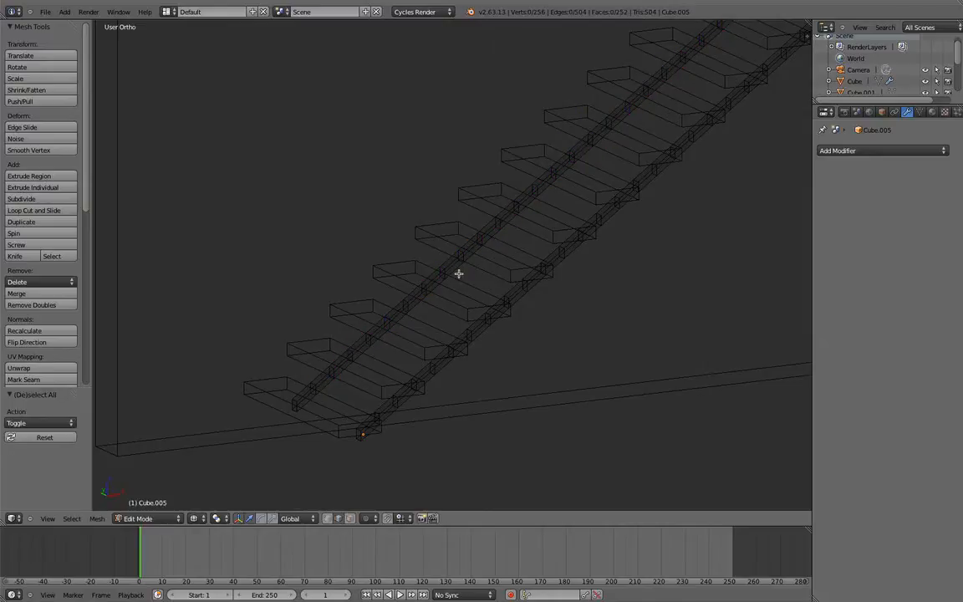
- Change to solid shading and face selection with the undersides of both beams in view
scroll(472, 287, "down", 2)
middle_click_drag(472, 286, 331, 264)
scroll(331, 264, "up", 4)
key("z")
mouse_move(434, 238)
middle_mouse_down()
mouse_move(471, 243)
mouse_move(506, 189)
mouse_move(498, 178)
mouse_move(533, 222)
mouse_move(486, 256)
middle_mouse_up()
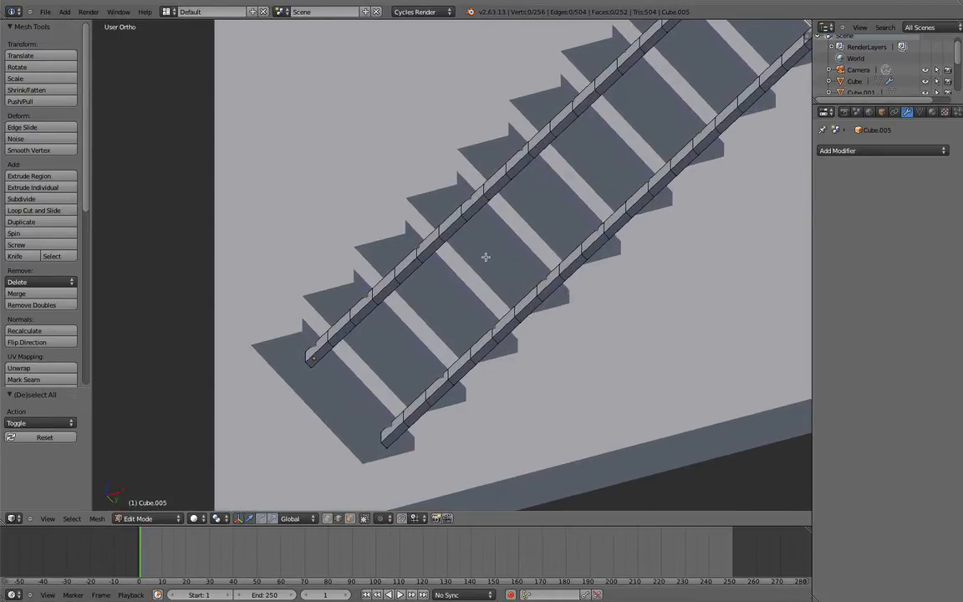
left_click(350, 519)
- Select three matching pairs of underside faces on the two beams, spaced along their lower half
right_click(430, 248)
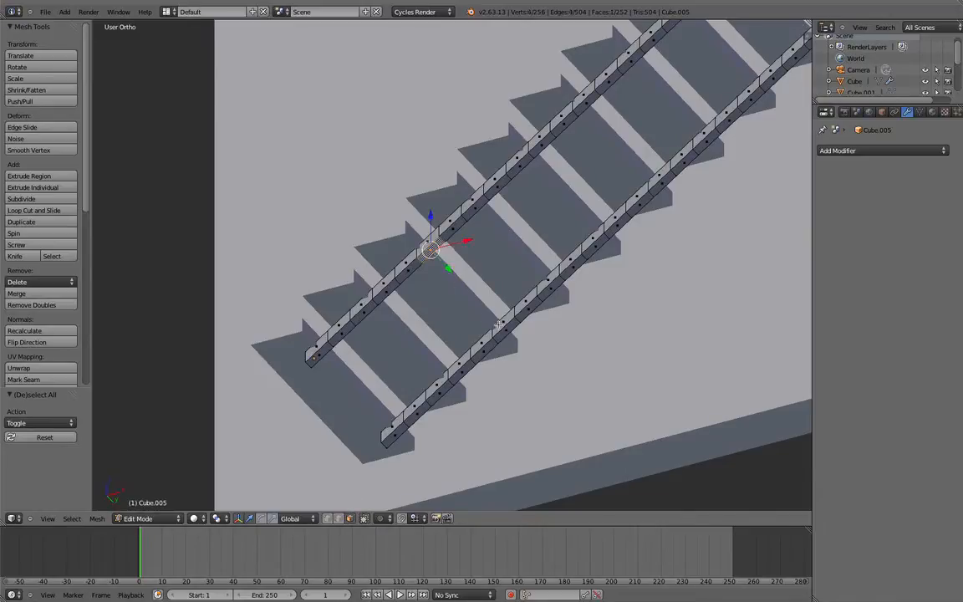
right_click(499, 337, "shift")
middle_click_drag(499, 338, 540, 288)
right_click(602, 247, "shift")
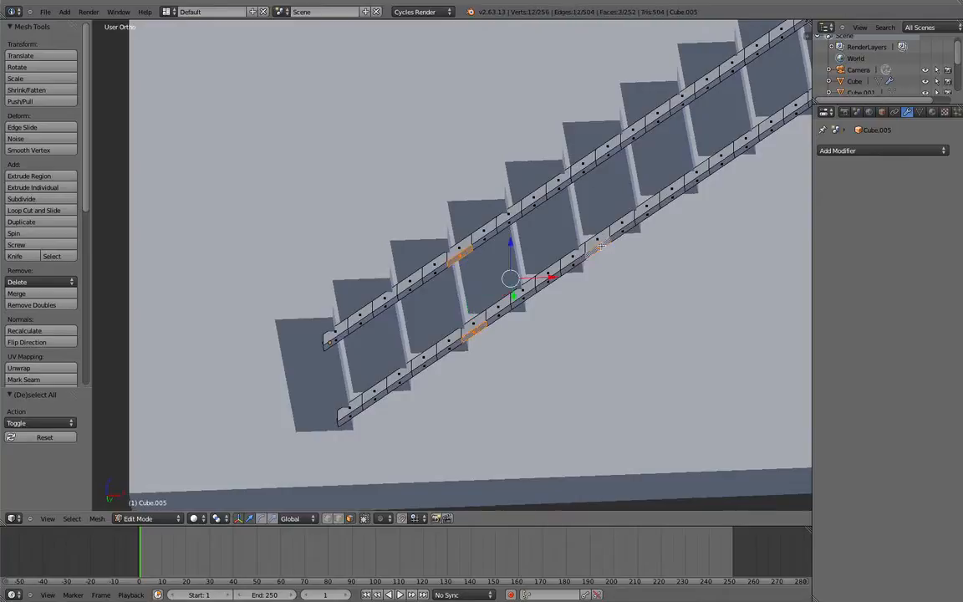
right_click(587, 174, "shift")
middle_click_drag(643, 210, 490, 315, "shift")
right_click(504, 215, "shift")
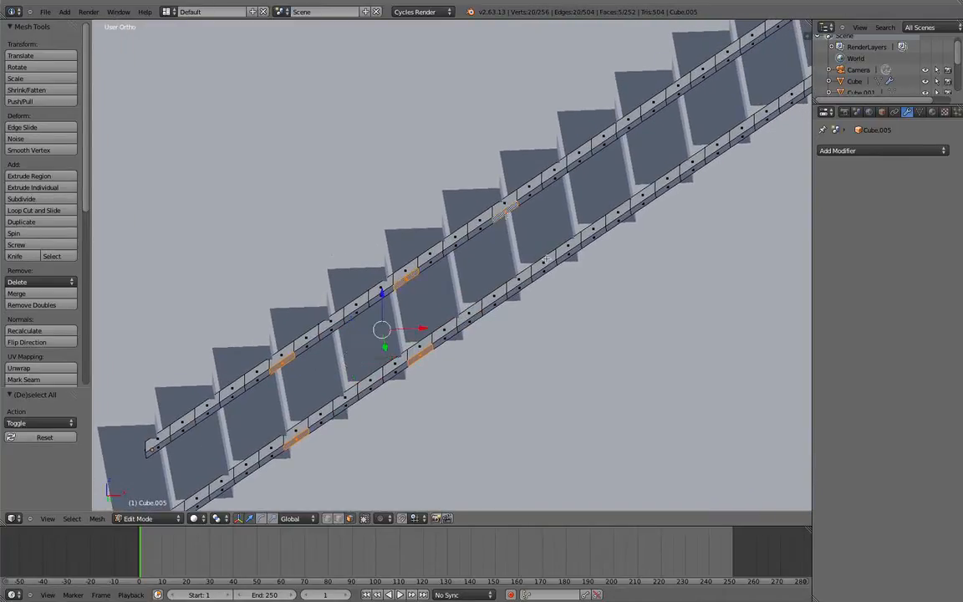
right_click(545, 270, "shift")
middle_click_drag(545, 270, 456, 214)
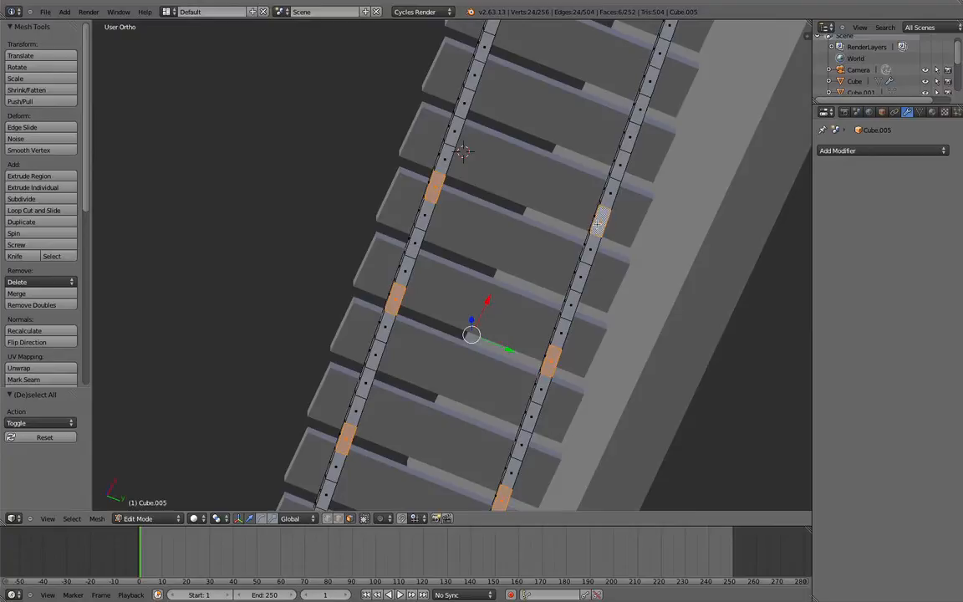
- Add three more matching pairs of underside faces along the beams' upper half, including the pair beneath the top step
right_click(597, 224, "shift")
right_click(597, 224, "shift")
middle_click_drag(597, 224, 388, 242)
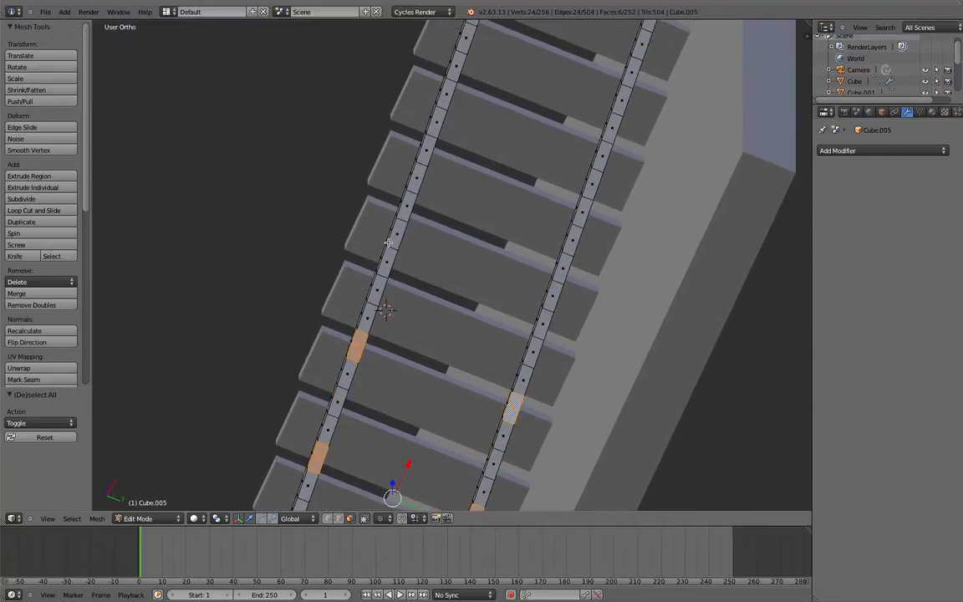
right_click(396, 236, "shift")
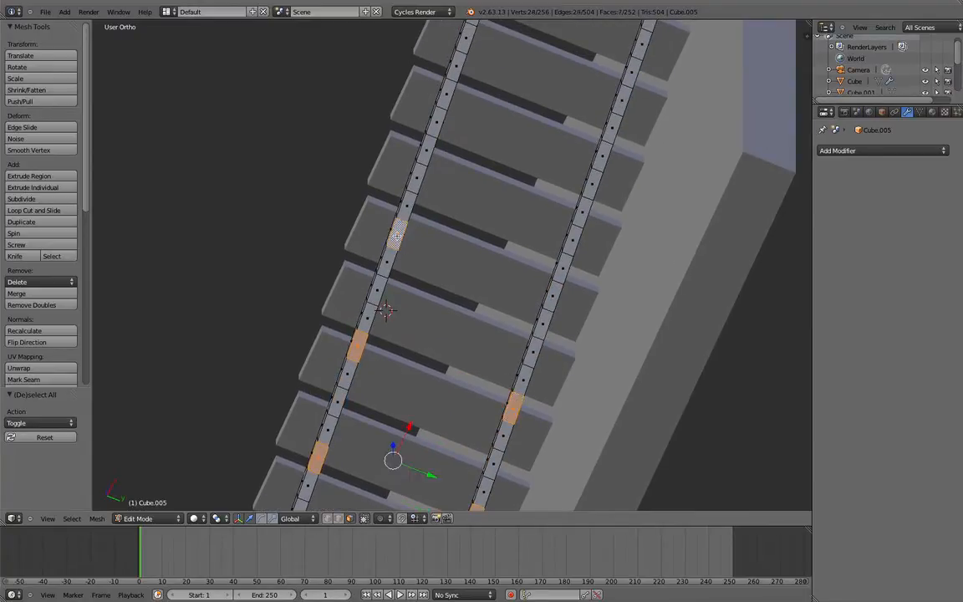
right_click(558, 299, "shift")
middle_click_drag(558, 300, 482, 383, "shift")
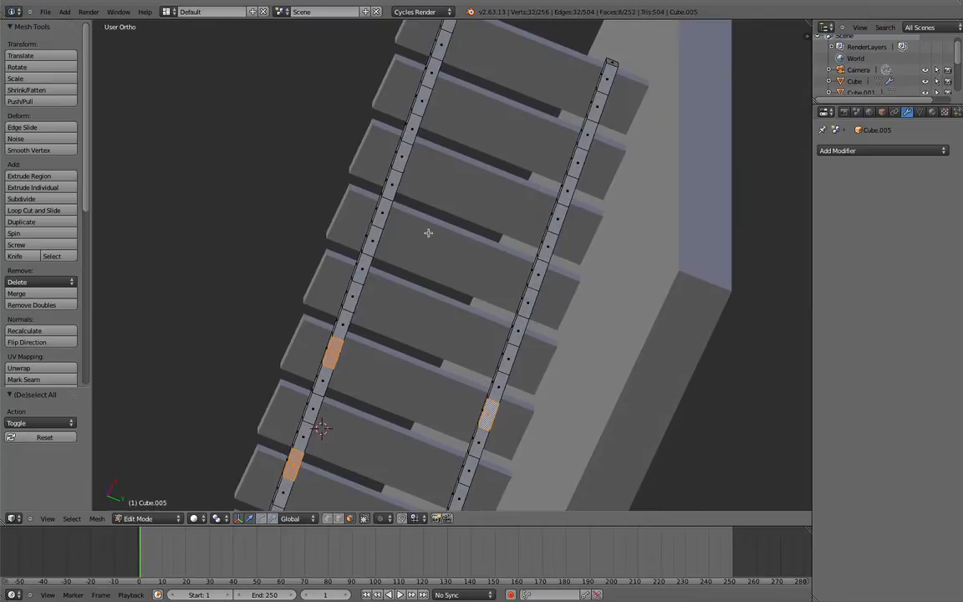
right_click(373, 234, "shift")
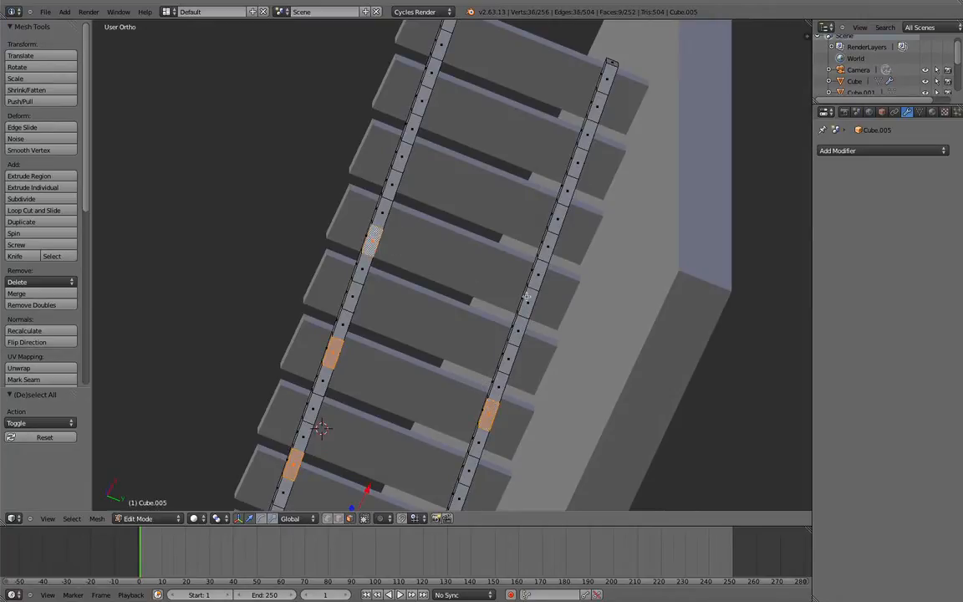
right_click(527, 296, "shift")
middle_click_drag(475, 222, 475, 292, "shift")
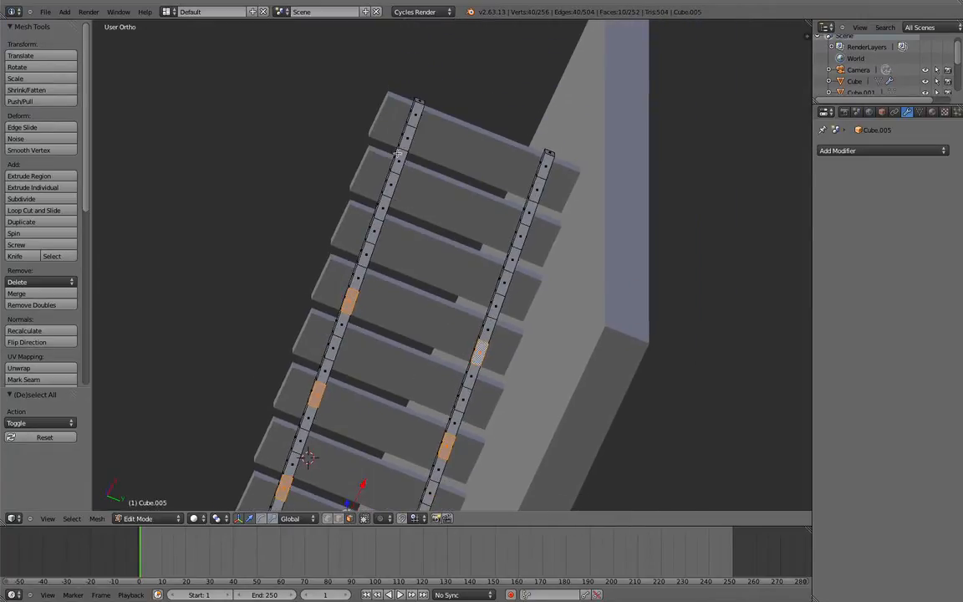
right_click(415, 113, "shift")
right_click(544, 165, "shift")
scroll(475, 161, "down", 2)
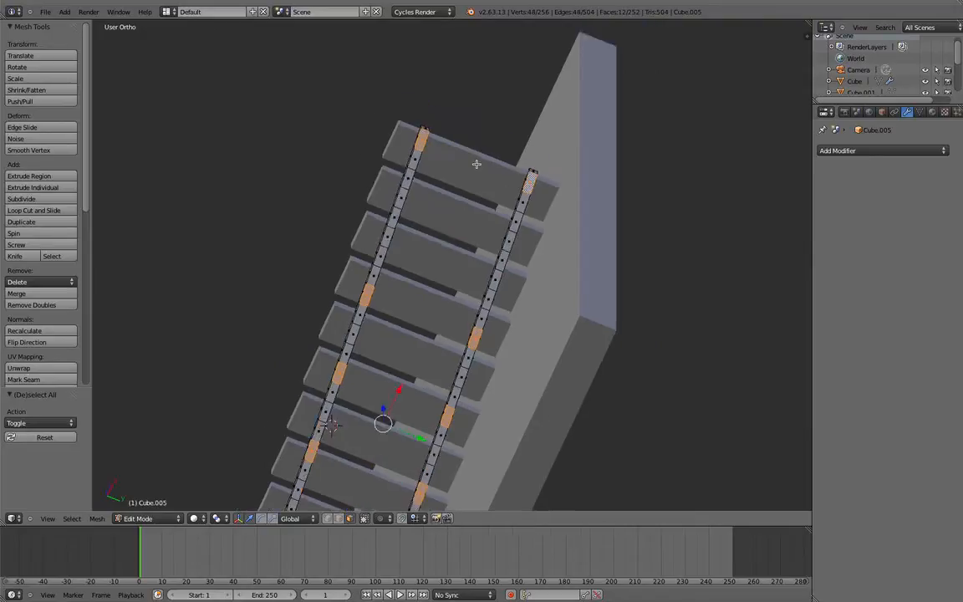
- Extrude the selected underside faces in place and flatten them to one height by scaling to 0 along Z
key("KP_1")
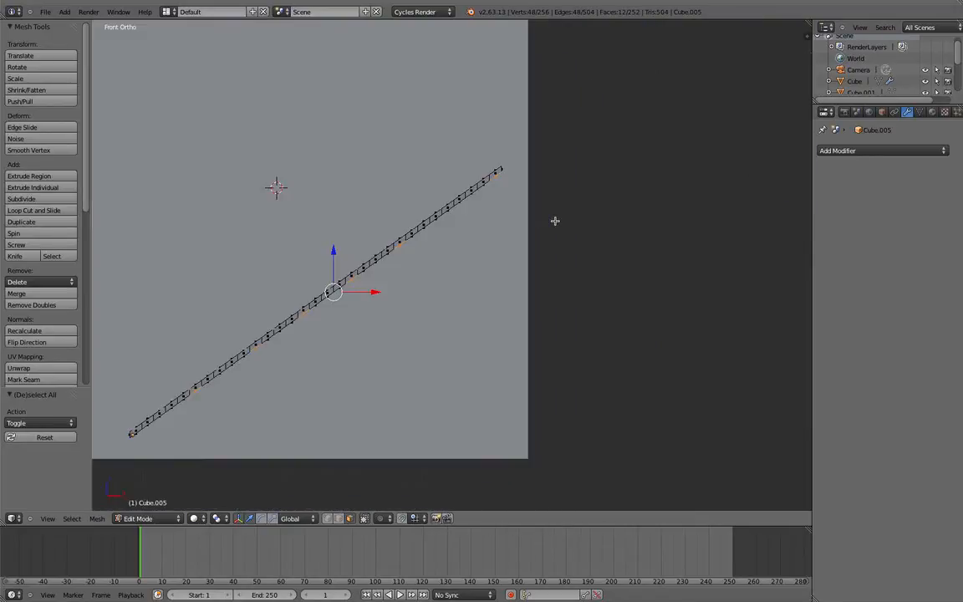
scroll(591, 181, "up", 2)
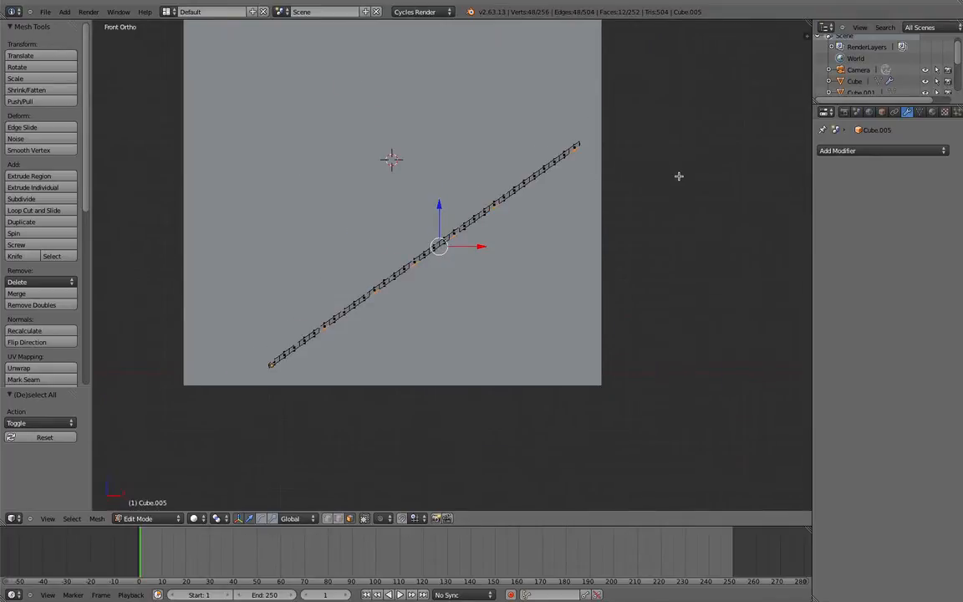
key("e")
key("Escape")
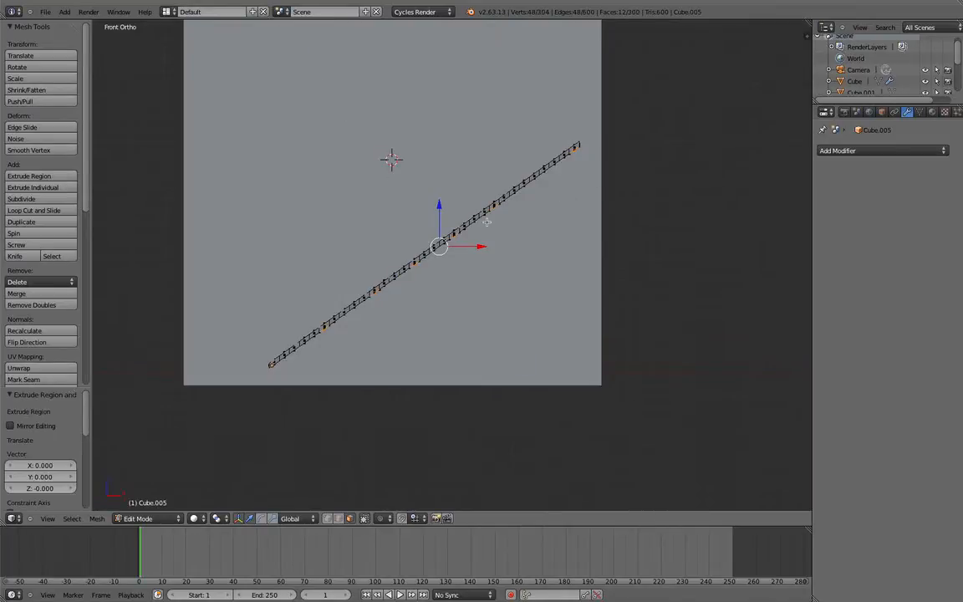
key("s")
key("x")
key("z")
key("0")
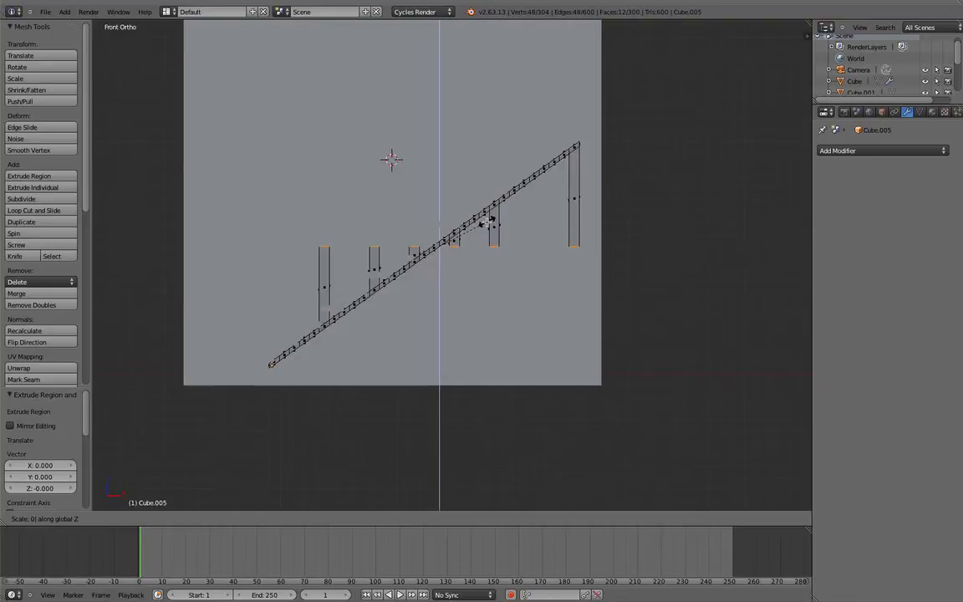
key("Return")
- Move the flattened faces down about 11.62 along Z to the wall's base to form vertical support posts
key("g")
key("z")
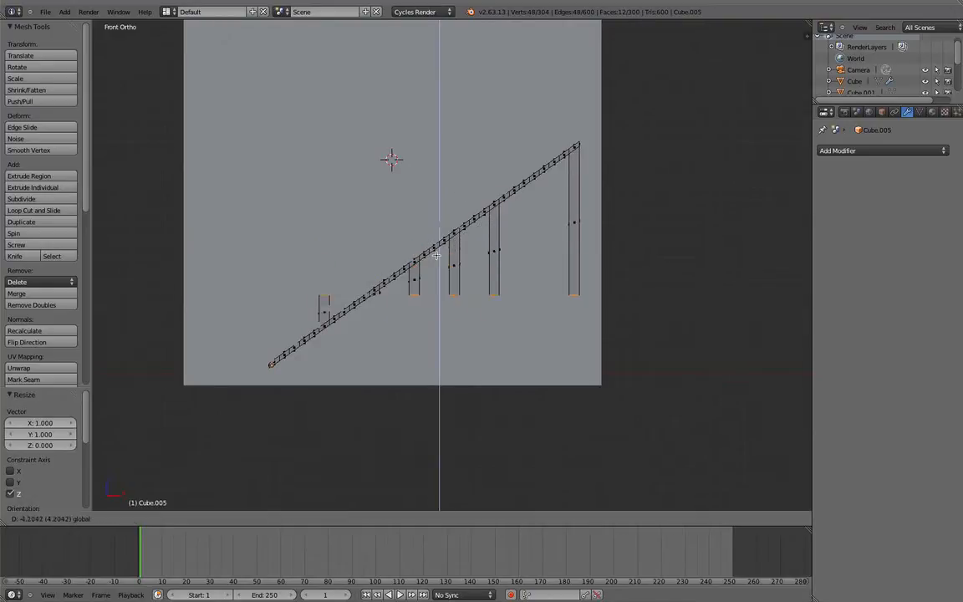
left_click(430, 338)
middle_click_drag(431, 339, 463, 280)
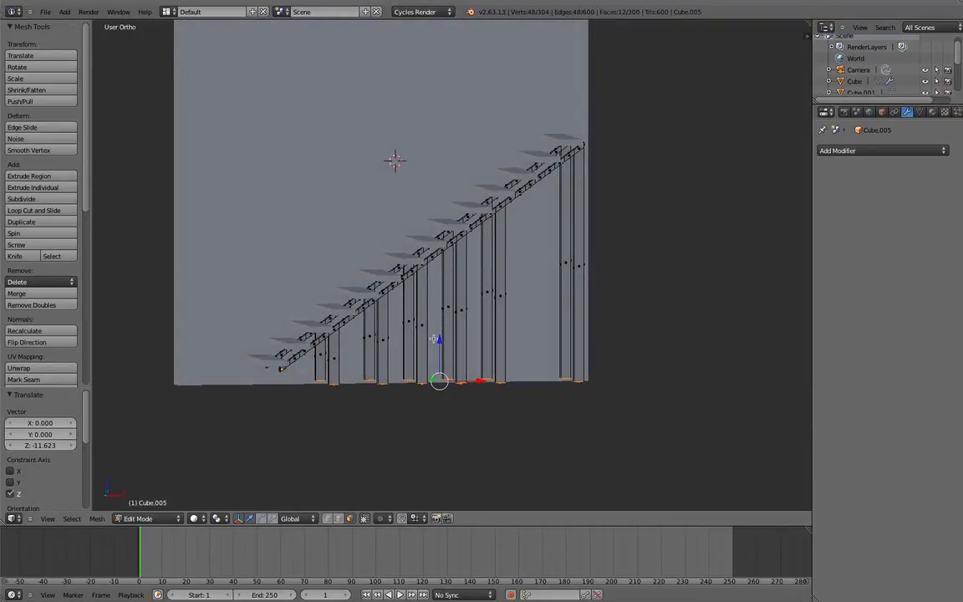
- Raise the bottom faces of the stair support posts about 1.14 units along Z and return to Object Mode
left_click_drag(437, 339, 438, 328)
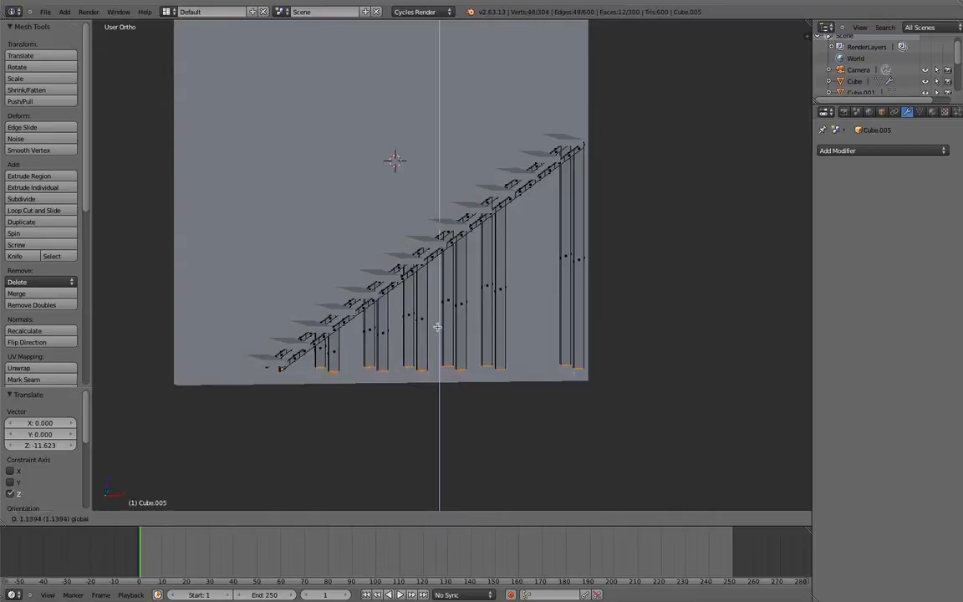
left_click(437, 327)
key("Tab")
key("z")
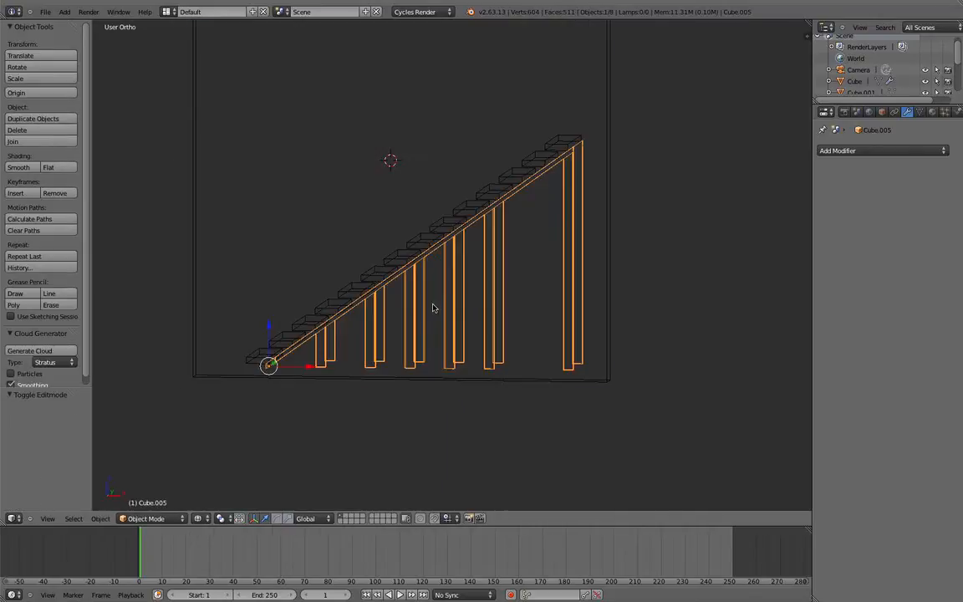
- Preview the supported staircase in perspective with Rendered viewport shading and return to Solid shading
mouse_move(392, 315)
middle_mouse_down()
mouse_move(466, 328)
mouse_move(389, 304)
mouse_move(393, 344)
mouse_move(326, 316)
mouse_move(432, 294)
mouse_move(418, 310)
mouse_move(456, 323)
mouse_move(413, 353)
middle_mouse_up()
key("z")
key("KP_5")
key("a")
left_click(192, 520)
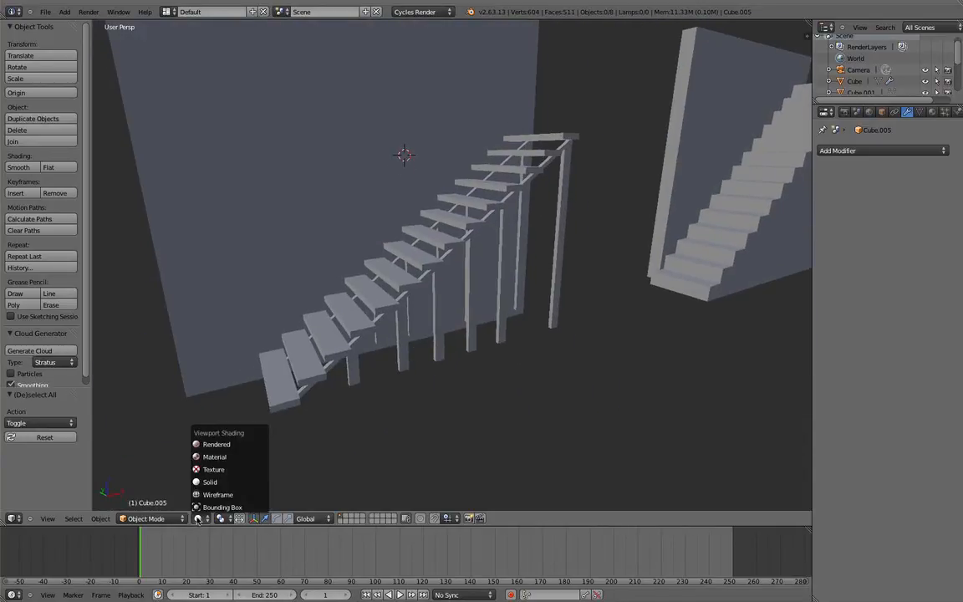
left_click(217, 450)
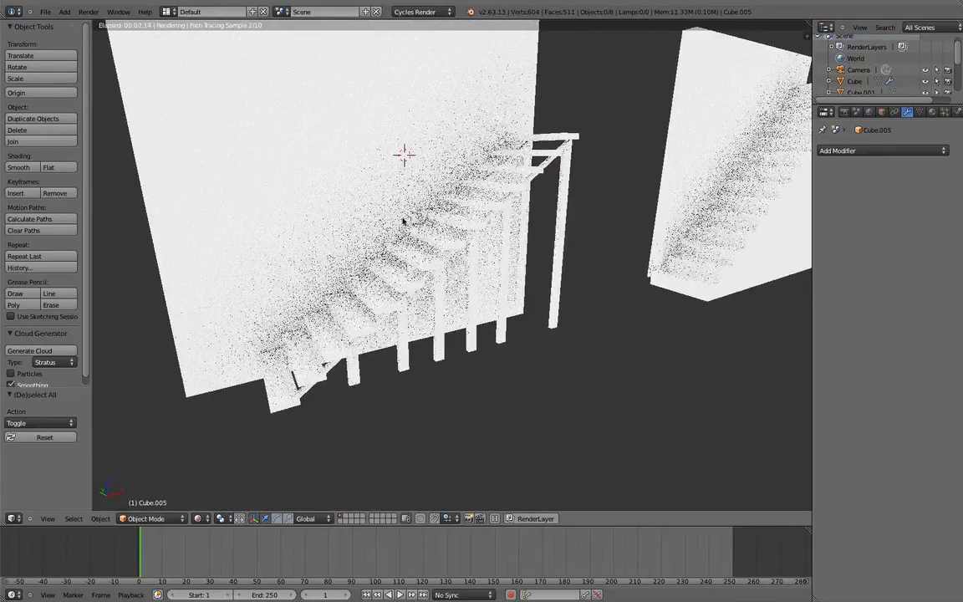
scroll(403, 222, "down", 2)
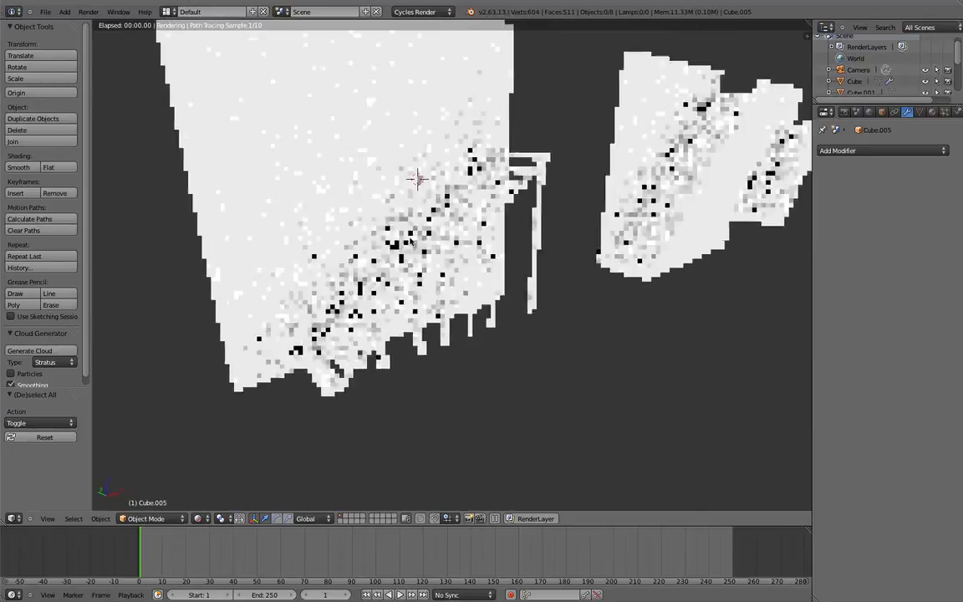
middle_click_drag(410, 241, 467, 249)
key("z")
key("z")
- Duplicate the wall behind the supported staircase and move the copy about -59.4 units along X
mouse_move(535, 256)
middle_mouse_down()
mouse_move(368, 243)
mouse_move(458, 243)
mouse_move(568, 275)
mouse_move(610, 303)
mouse_move(538, 355)
mouse_move(542, 394)
mouse_move(424, 294)
mouse_move(447, 280)
middle_mouse_up()
scroll(458, 242, "down", 4)
scroll(568, 275, "down", 3)
scroll(542, 393, "up", 4)
scroll(484, 335, "up", 4)
scroll(484, 335, "down", 5)
middle_click_drag(448, 279, 470, 243, "shift")
scroll(493, 228, "up", 3)
scroll(488, 305, "down", 3)
right_click(477, 220)
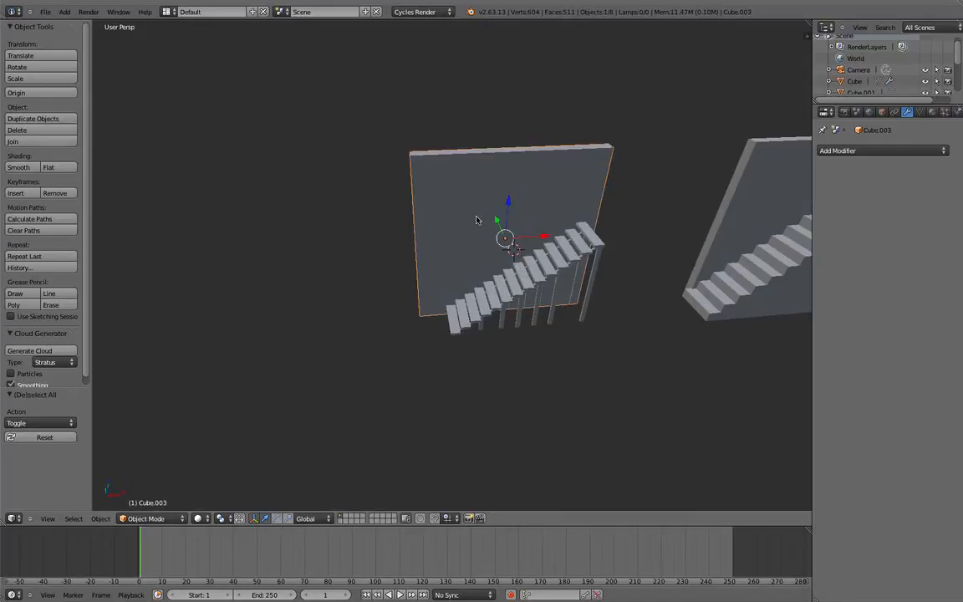
key("shift+d")
right_click(477, 220)
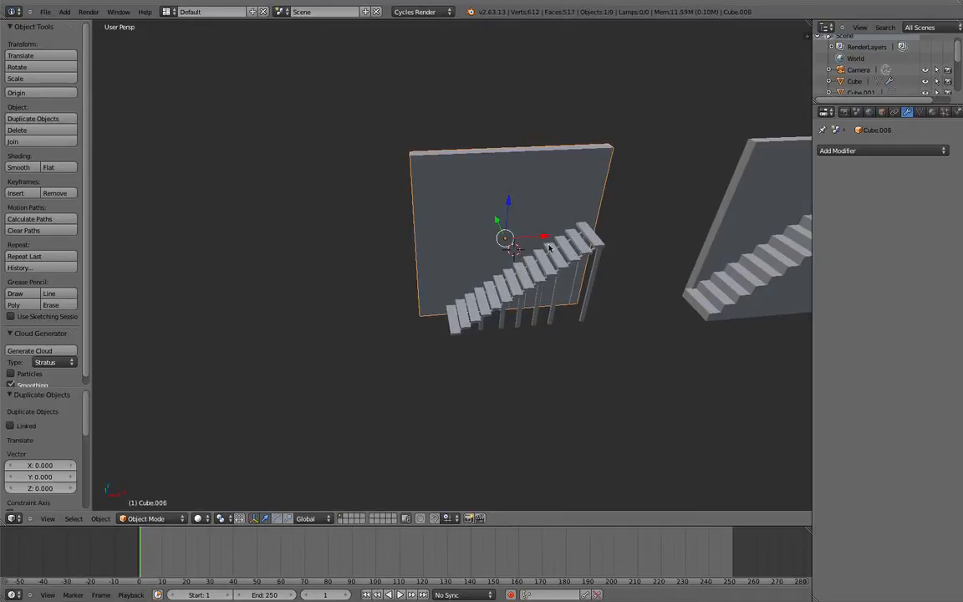
key("g")
key("x")
left_click(276, 234)
scroll(341, 250, "down", 3)
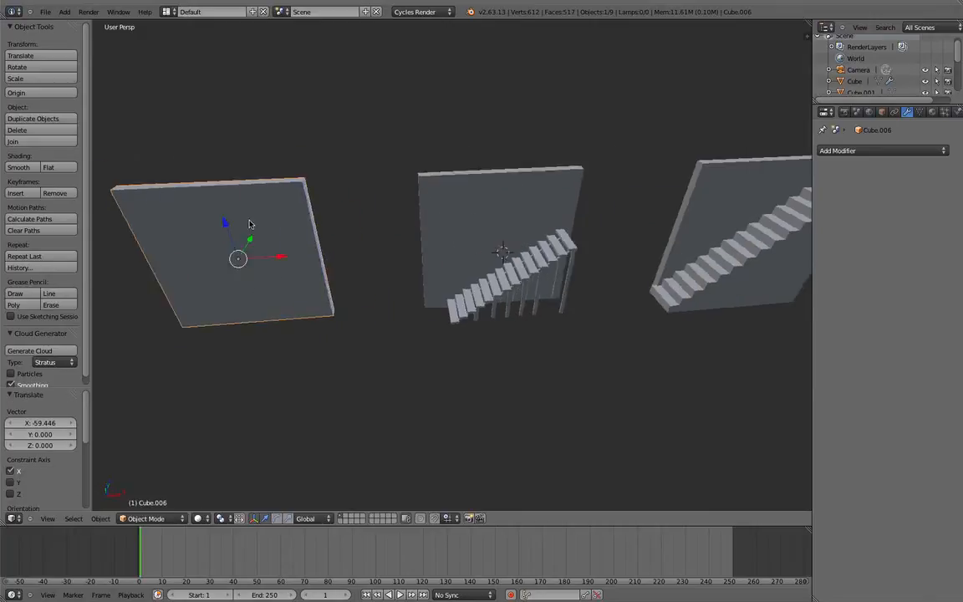
- Shift the duplicated wall about -5.1 units along X and delete it
scroll(368, 255, "up", 2)
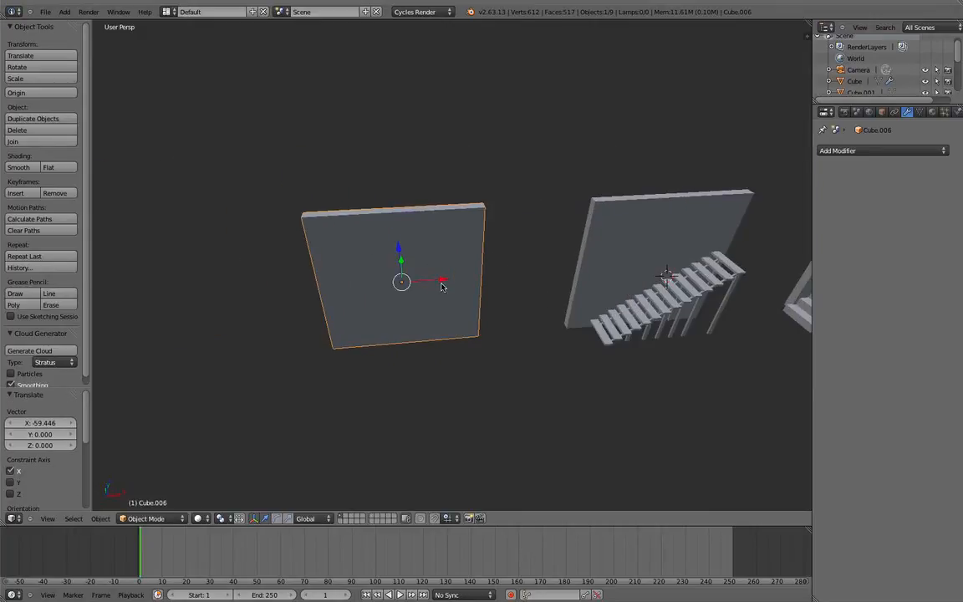
key("g")
key("x")
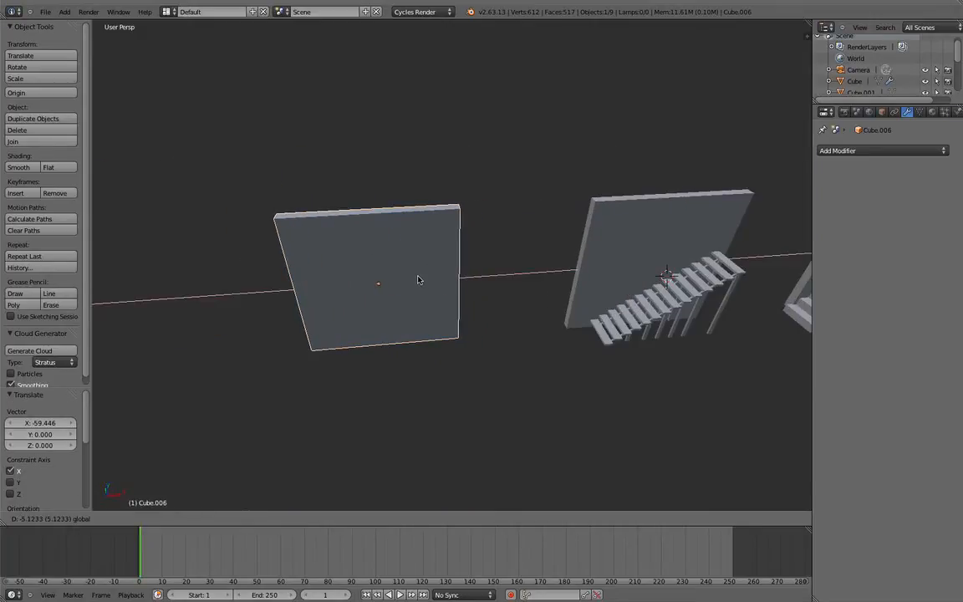
left_click(418, 281)
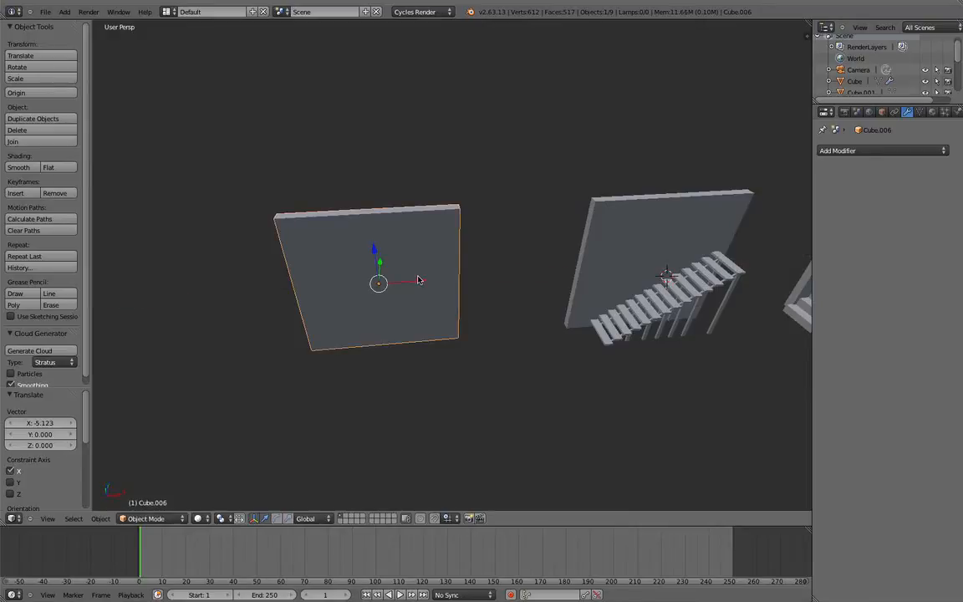
key("x")
left_click(479, 311)
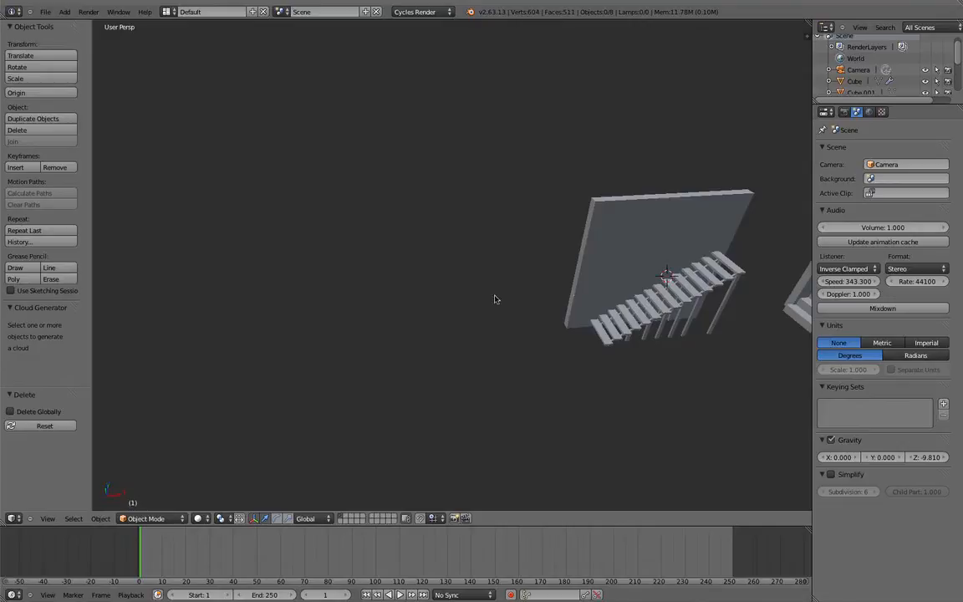
- Add a cylinder with 32 vertices and move it about -77.6 units along X and -2.4 units along Z
key("shift+a")
mouse_move(473, 301)
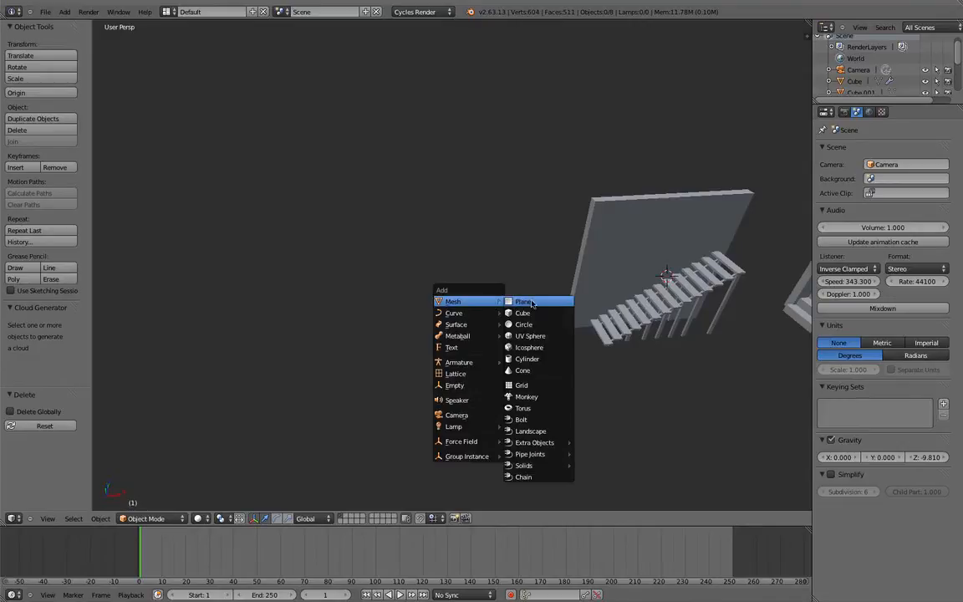
left_click(560, 358)
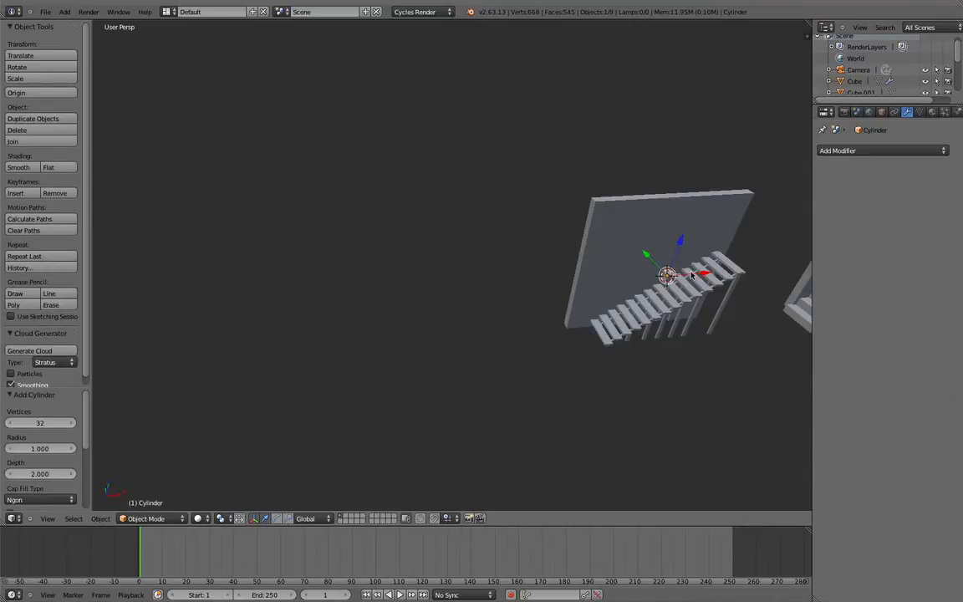
key("g")
key("x")
left_click(333, 275)
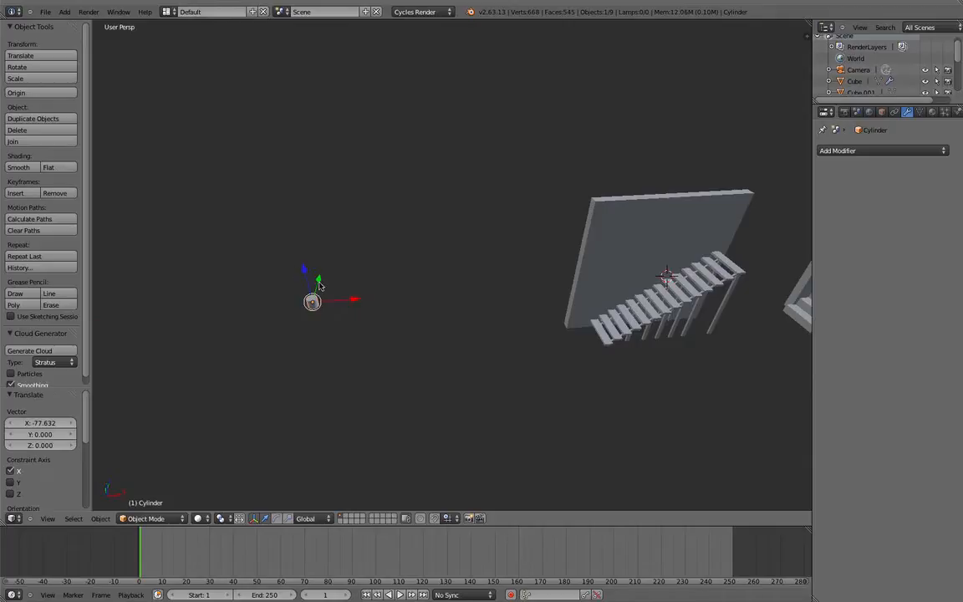
mouse_move(318, 286)
middle_mouse_down()
mouse_move(410, 279)
mouse_move(448, 323)
mouse_move(575, 320)
mouse_move(551, 297)
mouse_move(503, 366)
middle_mouse_up()
key("g")
key("z")
left_click(403, 294)
- Scale the cylinder about 4.42 times in X and Y, leaving its height locked
key("z")
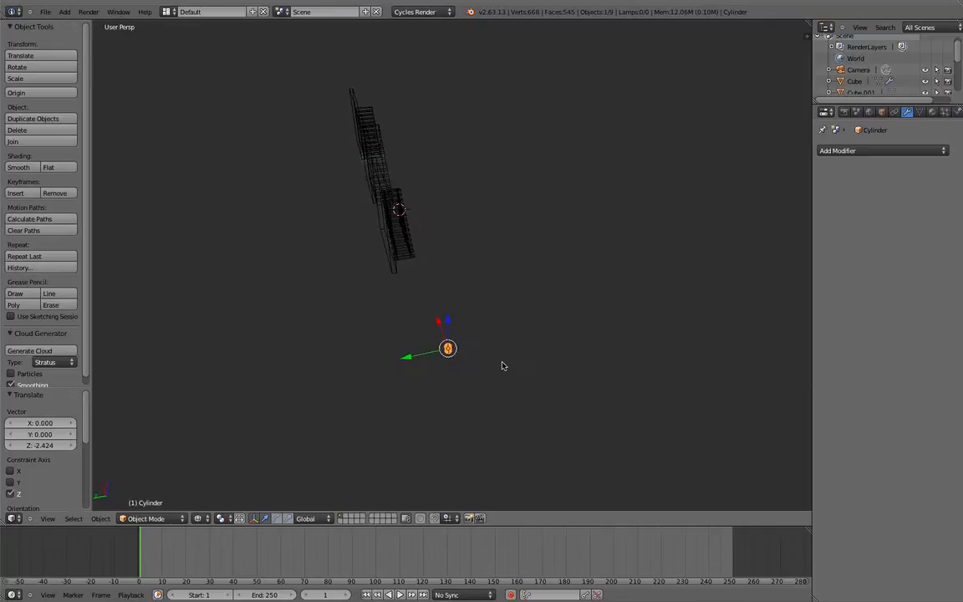
key("KP_7")
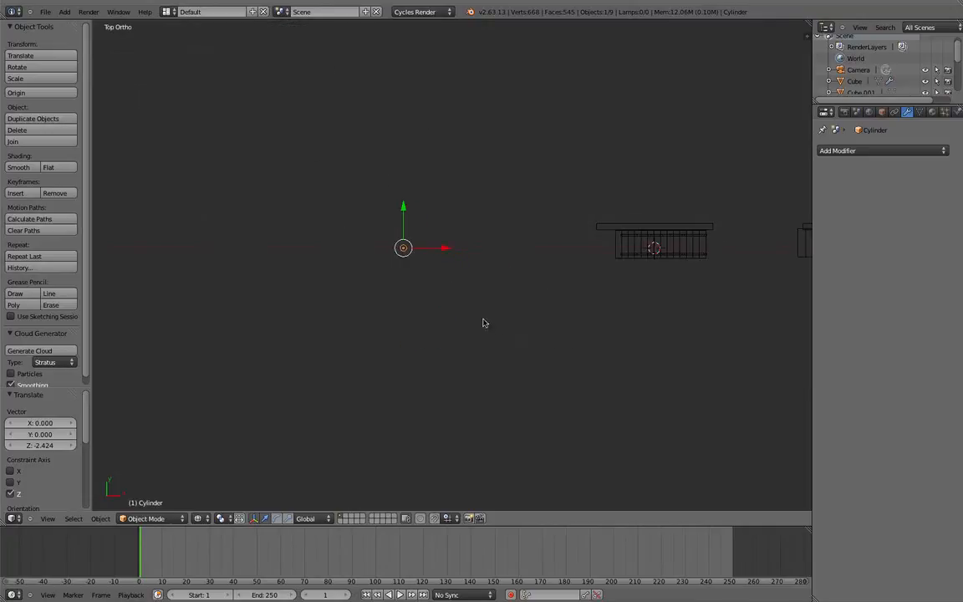
middle_click_drag(484, 315, 535, 305, "shift")
scroll(535, 305, "up", 4)
key("s")
key("shift+z")
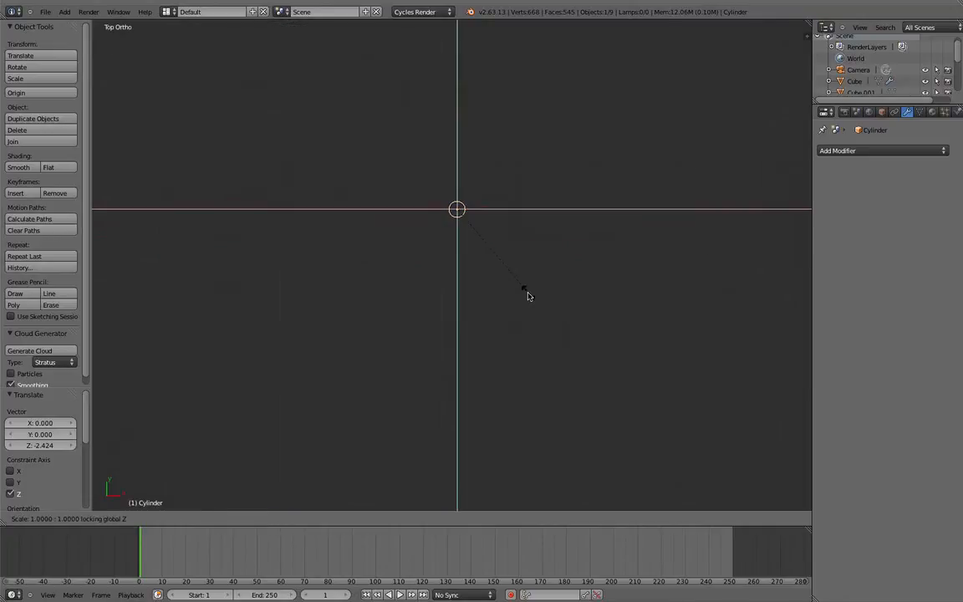
left_click(882, 441)
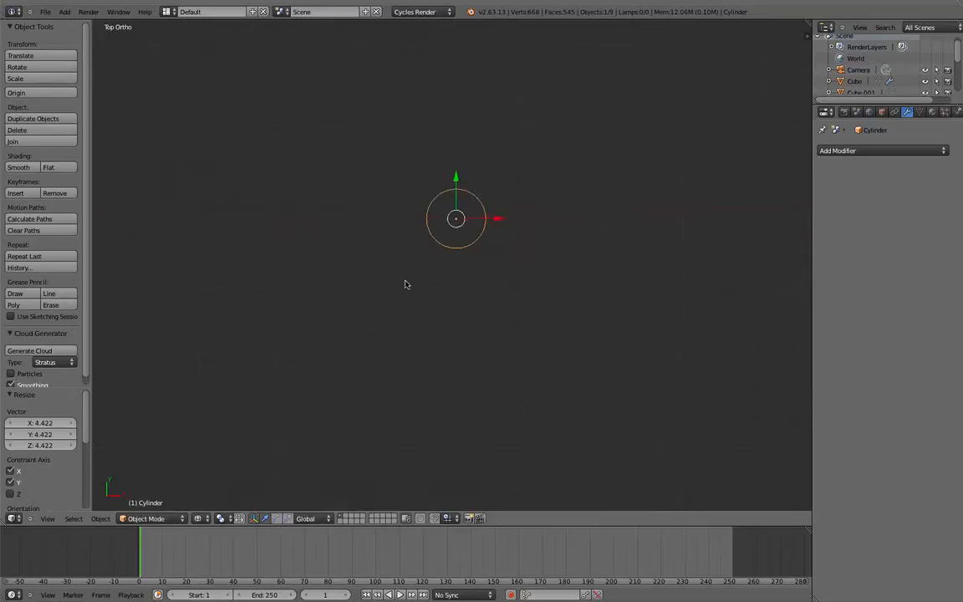
- Widen the cylinder further in X and Y with the Z axis locked, and deselect it
middle_click_drag(407, 282, 406, 230)
scroll(431, 292, "up", 3)
middle_click_drag(452, 338, 452, 324)
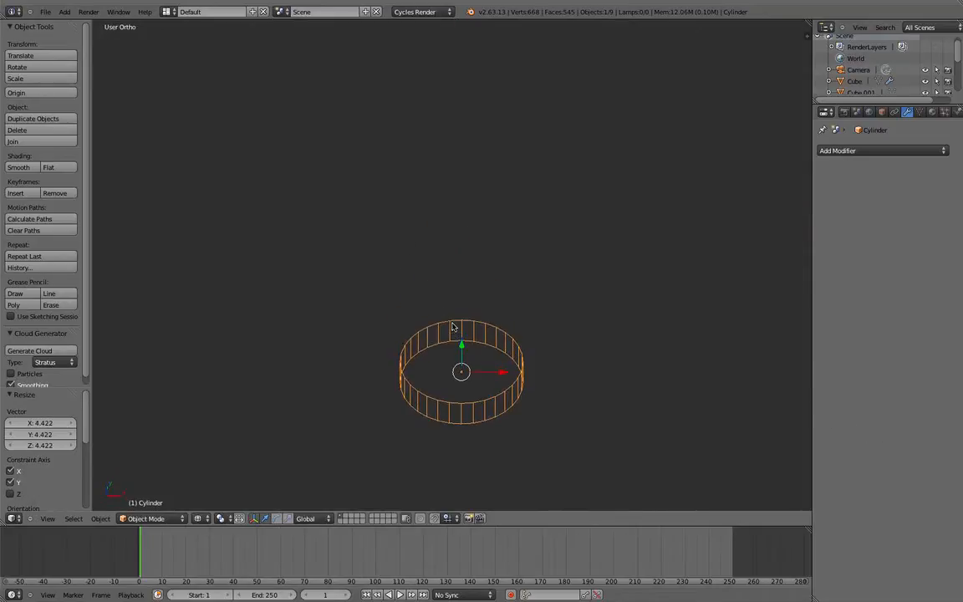
middle_click_drag(452, 387, 446, 317, "shift")
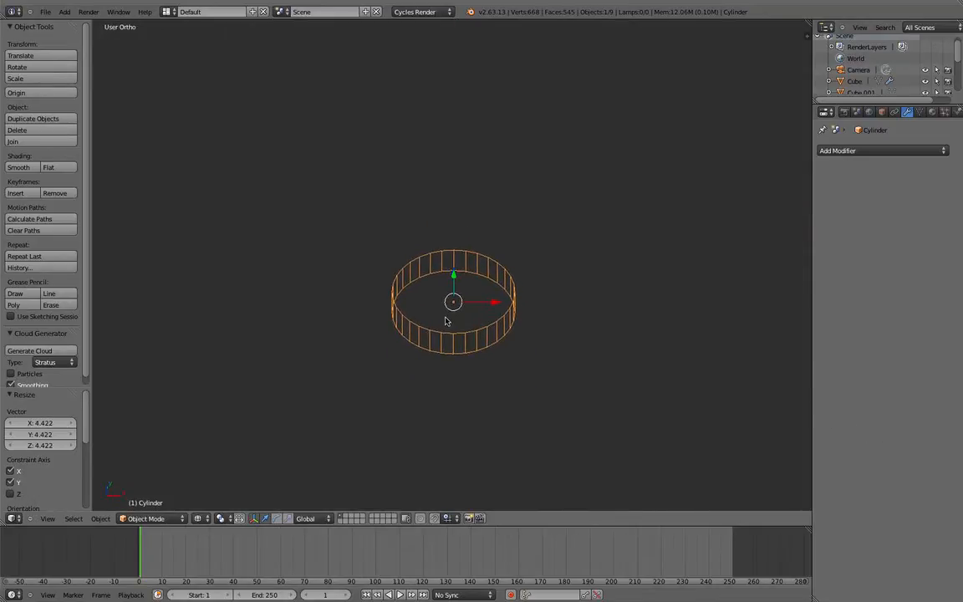
key("s")
key("shift+z")
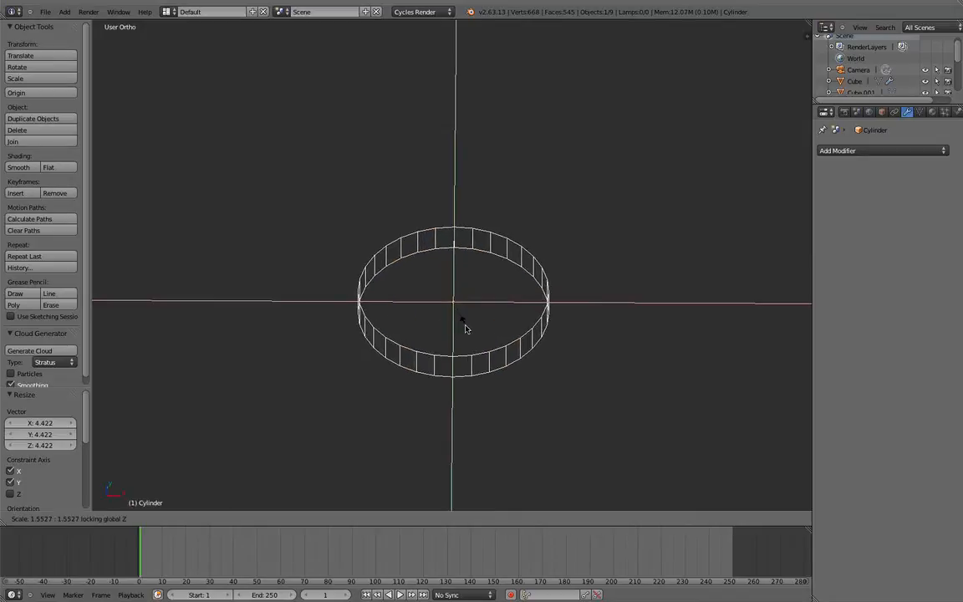
left_click(479, 333)
key("a")
scroll(479, 351, "down", 2)
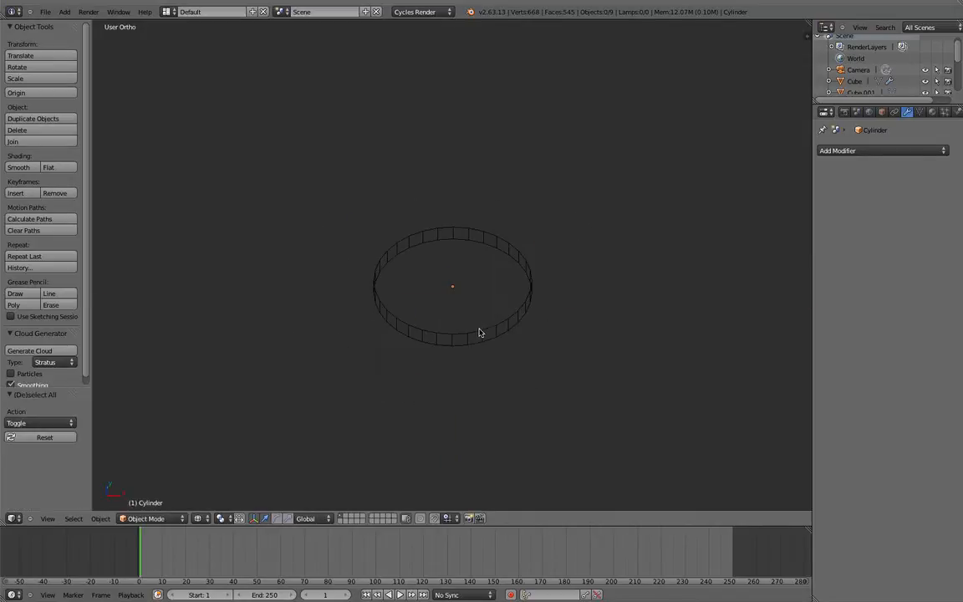
- Delete the top and bottom cap faces of the cylinder in Edit Mode to leave an open ring
key("z")
scroll(509, 339, "down", 2)
middle_click_drag(509, 339, 463, 299)
scroll(463, 300, "up", 1)
scroll(463, 299, "down", 3)
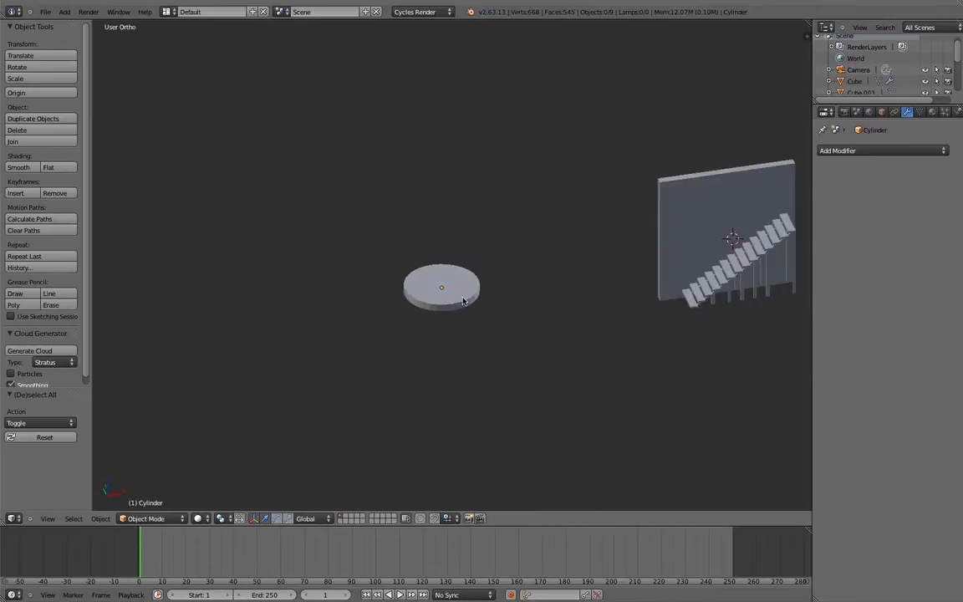
key("Tab")
scroll(463, 298, "up", 4)
right_click(433, 298)
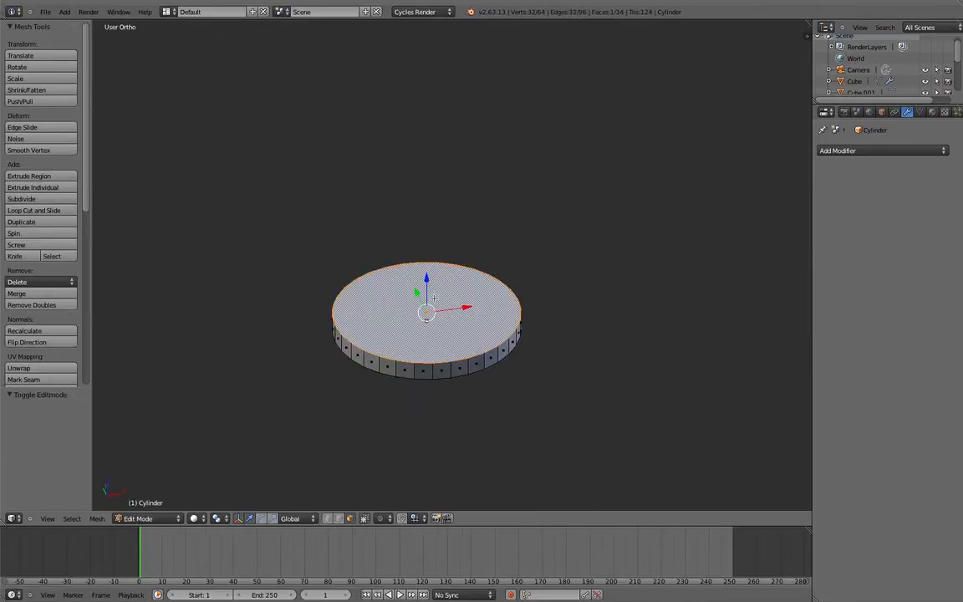
key("x")
left_click(433, 298)
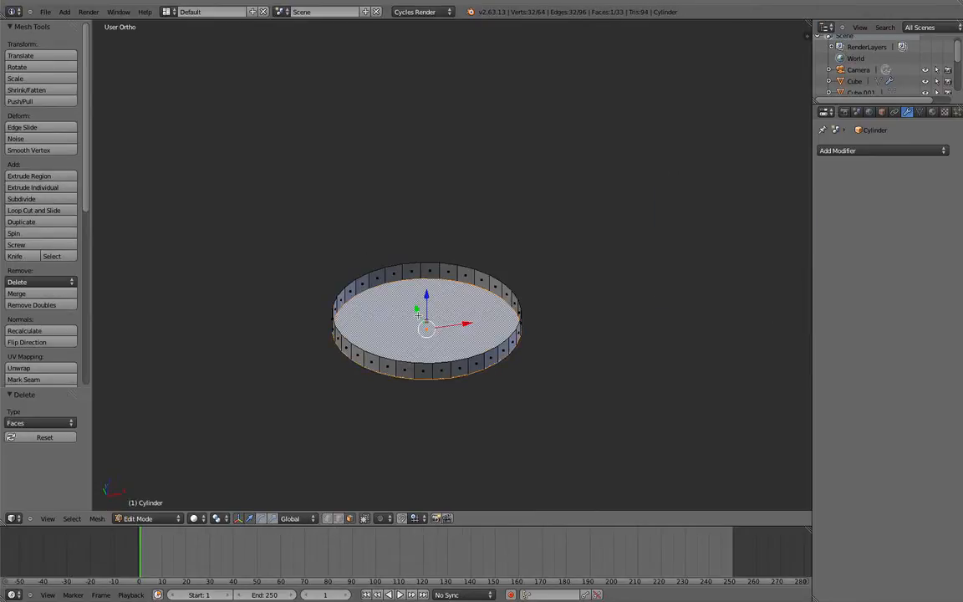
key("x")
left_click(419, 316)
- Select the whole ring and scale it about 4.98 times along Z
scroll(419, 318, "down", 3)
key("a")
middle_click_drag(421, 306, 469, 286)
key("s")
key("z")
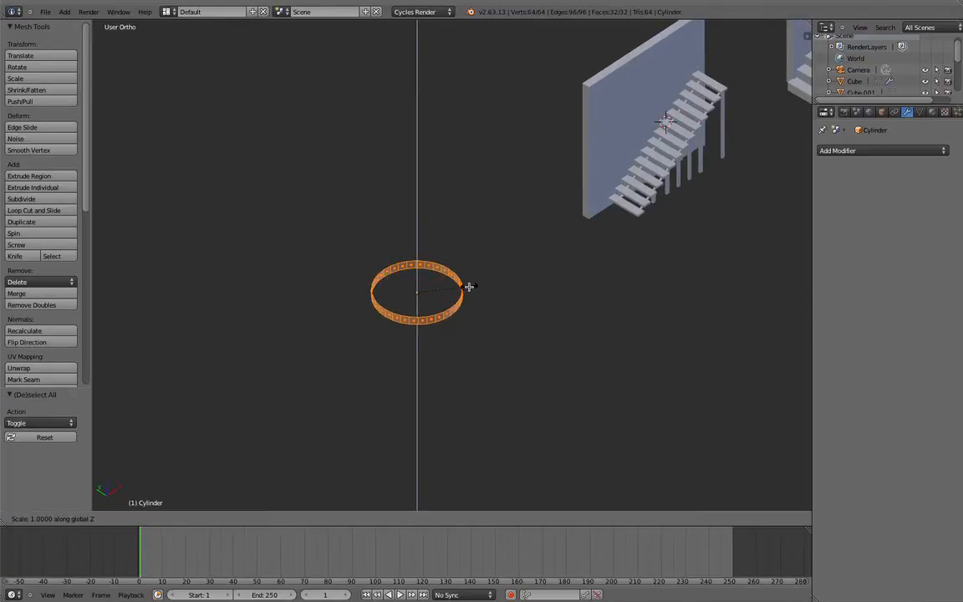
left_click(573, 204)
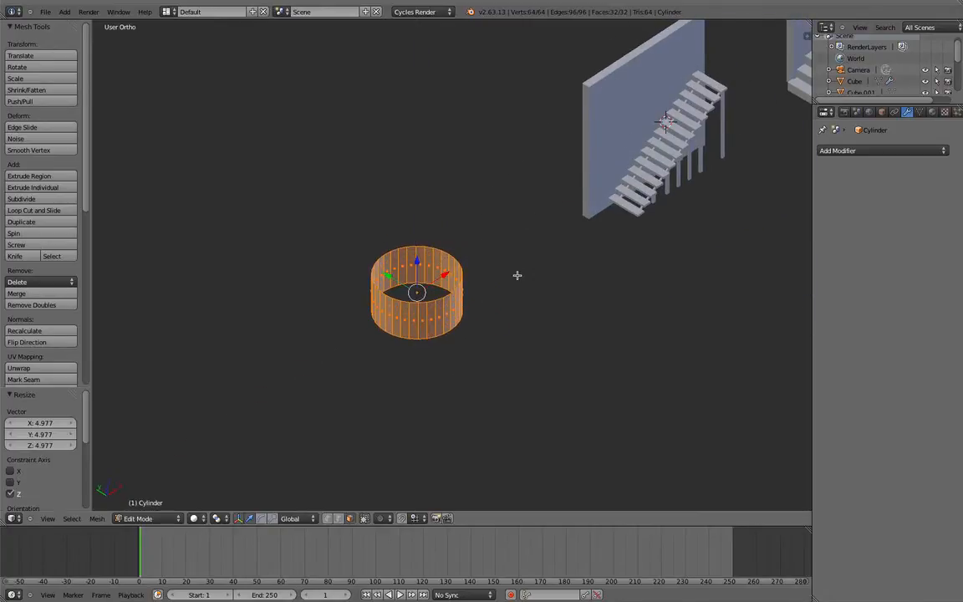
- Stretch the open cylinder about 5.73 times along Z into a tall tube
key("z")
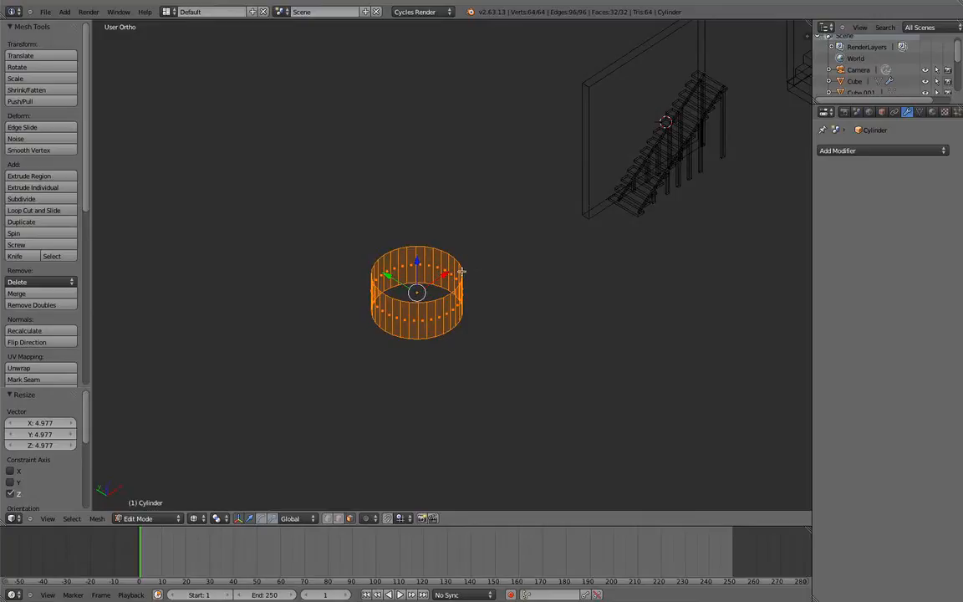
key("z")
key("s")
key("z")
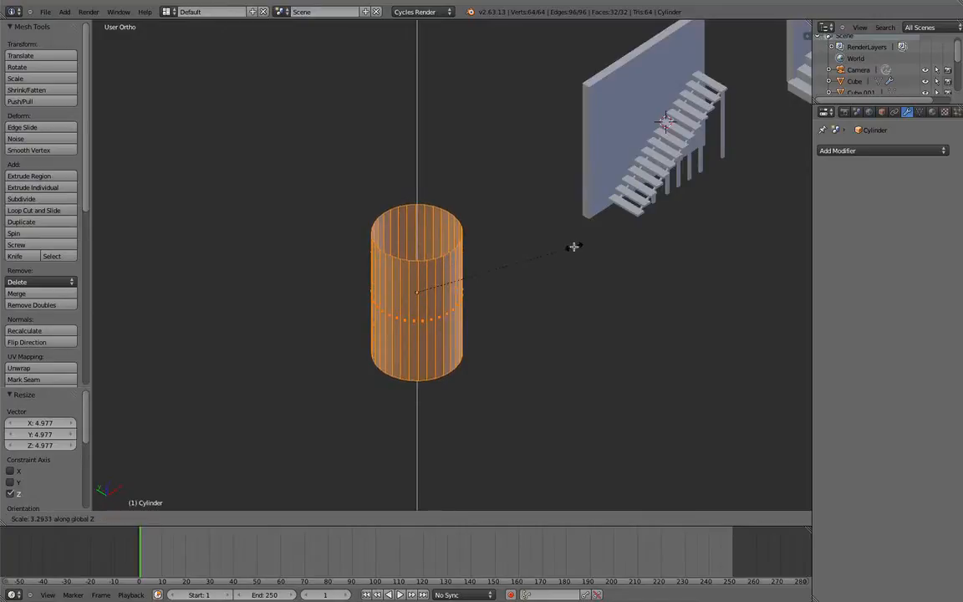
left_click(692, 233)
key("z")
key("z")
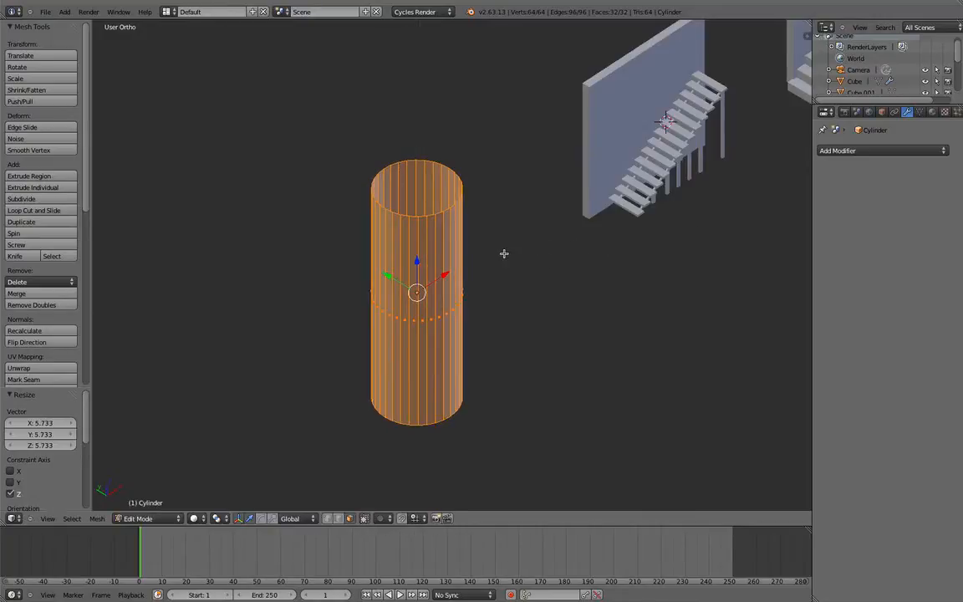
- Scale the tall tube by about 1.46 along Z and return to Object Mode
key("s")
key("z")
key("x")
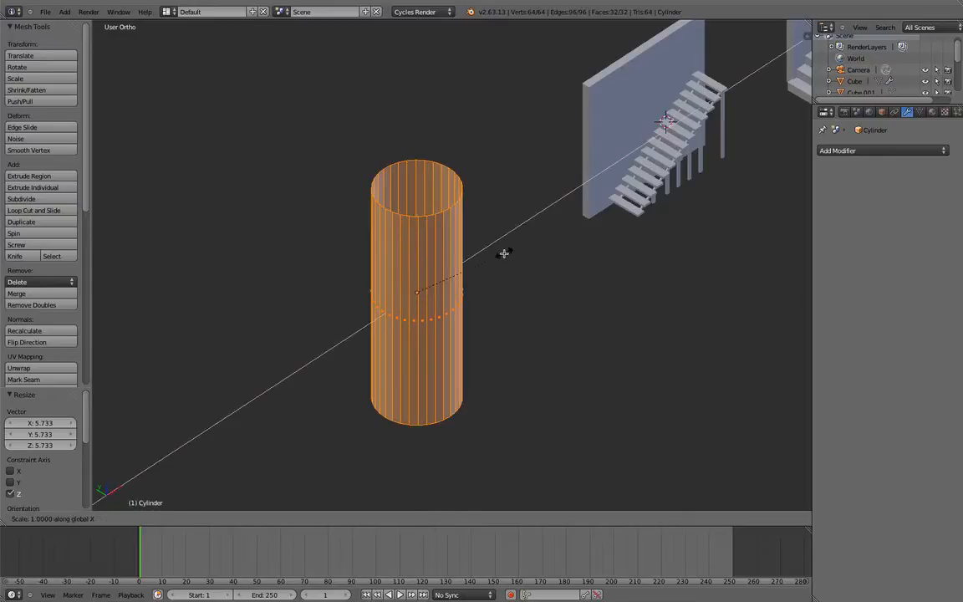
key("z")
left_click(548, 249)
key("KP_1")
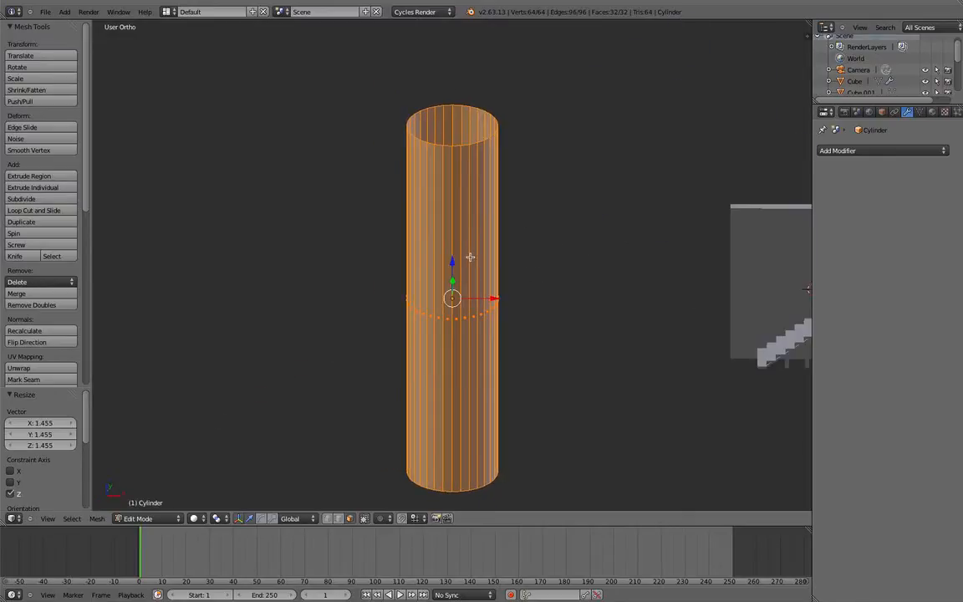
key("KP_7")
key("Tab")
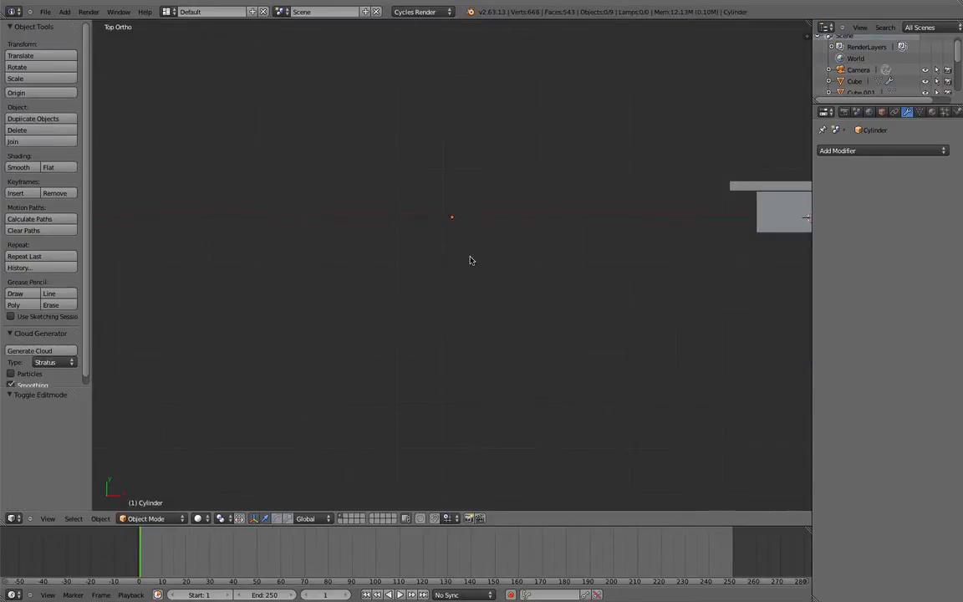
key("Tab")
key("Tab")
key("a")
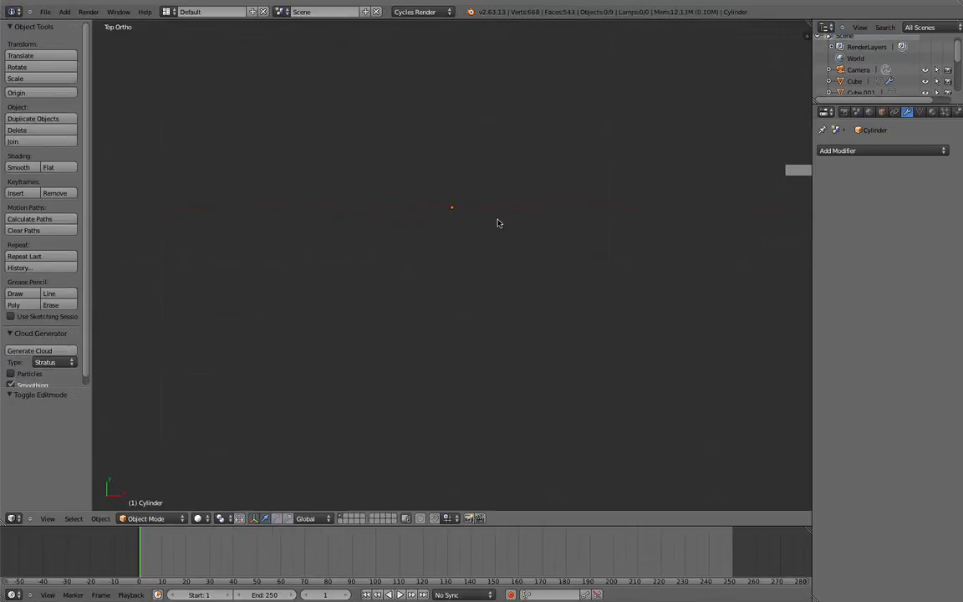
- Select the tall open cylinder and move it about 14.46 units along X toward the other staircases
right_click(452, 208)
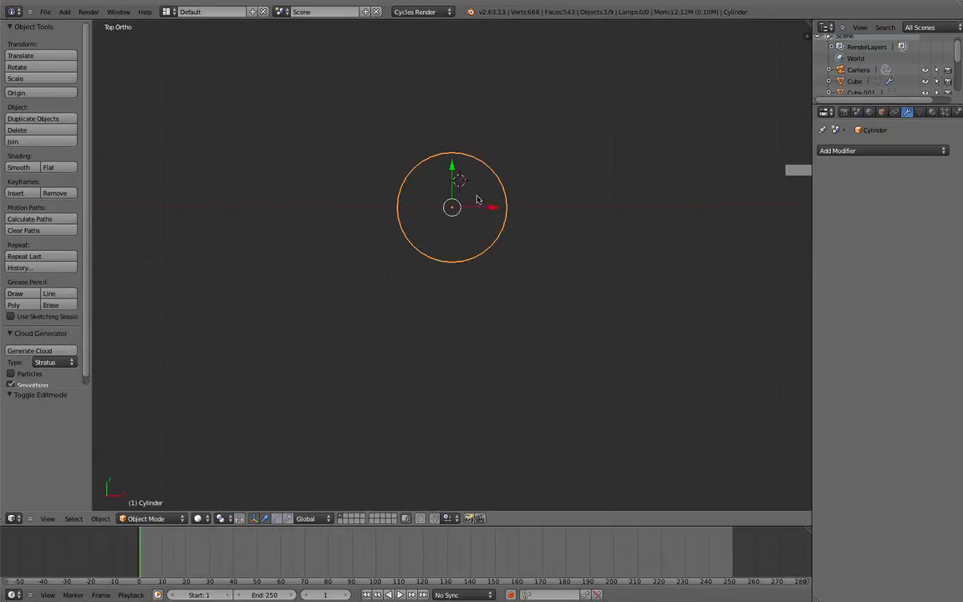
key("g")
key("x")
left_click(572, 215)
middle_click_drag(572, 214, 512, 268)
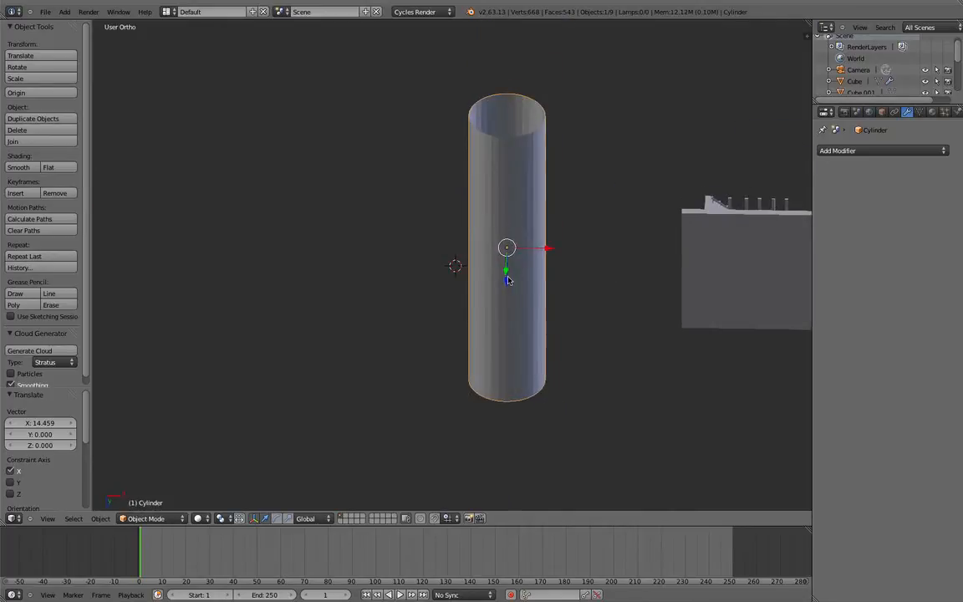
- Move the cylinder about -25.46 units along Z
key("g")
key("z")
left_click(510, 213)
middle_click_drag(510, 213, 430, 339)
- Switch to wireframe in front view and raise the cylinder about 48.7 units along Z
key("KP_1")
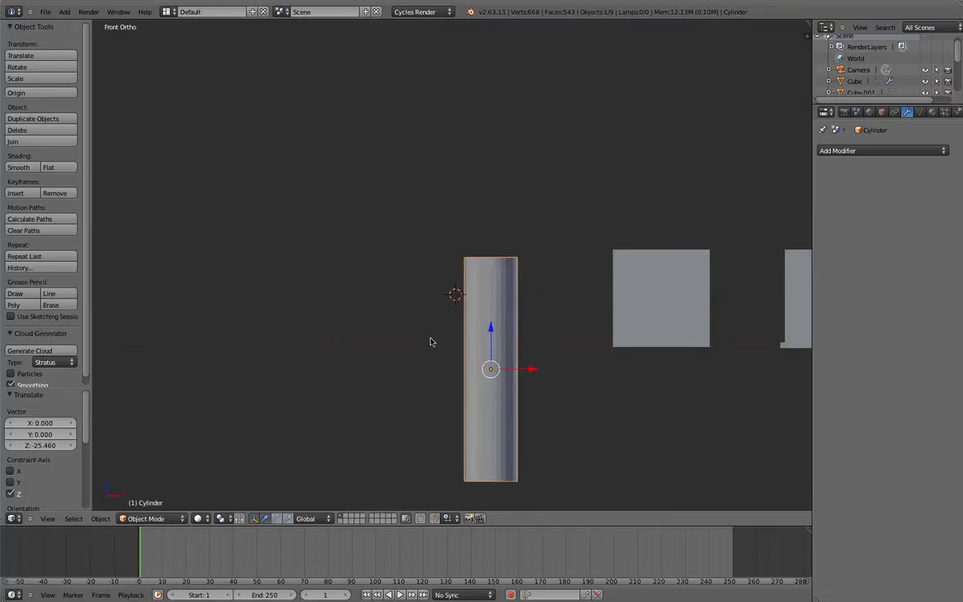
key("z")
key("g")
key("z")
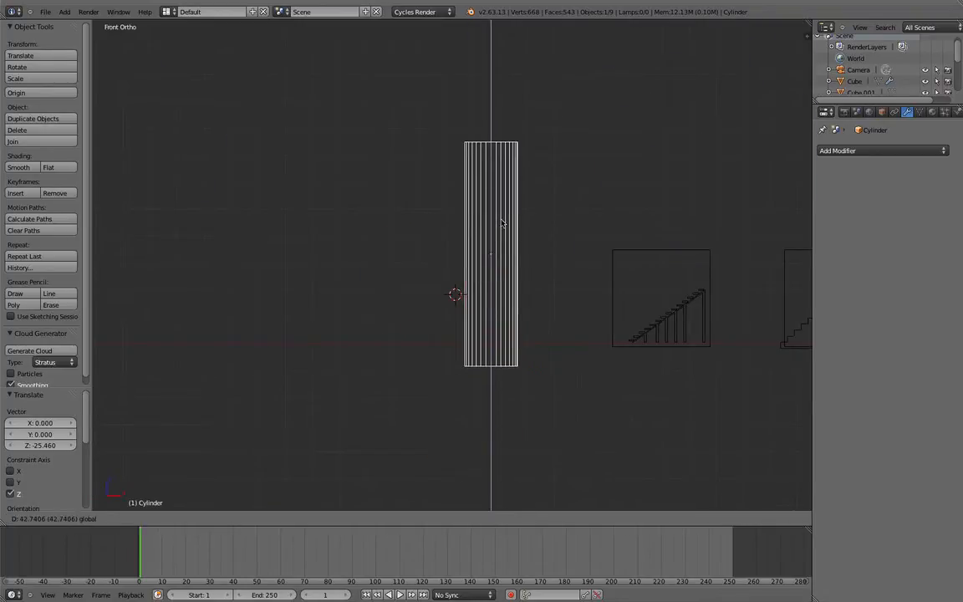
left_click(515, 207)
- Deselect all of the cylinder's vertices in Edit Mode and try snapping the 3D cursor to the active element
key("KP_7")
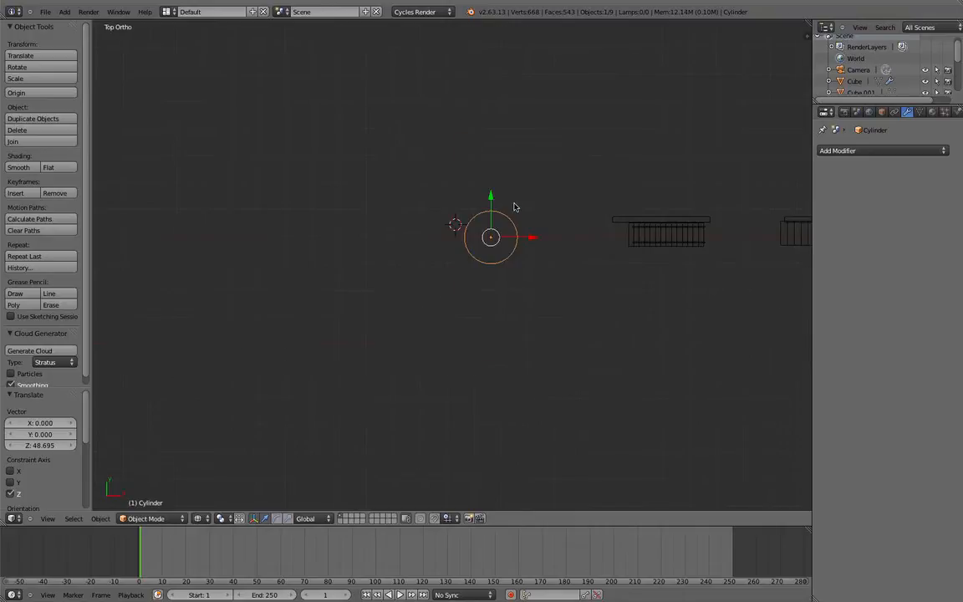
key("Tab")
scroll(479, 237, "up", 1)
key("a")
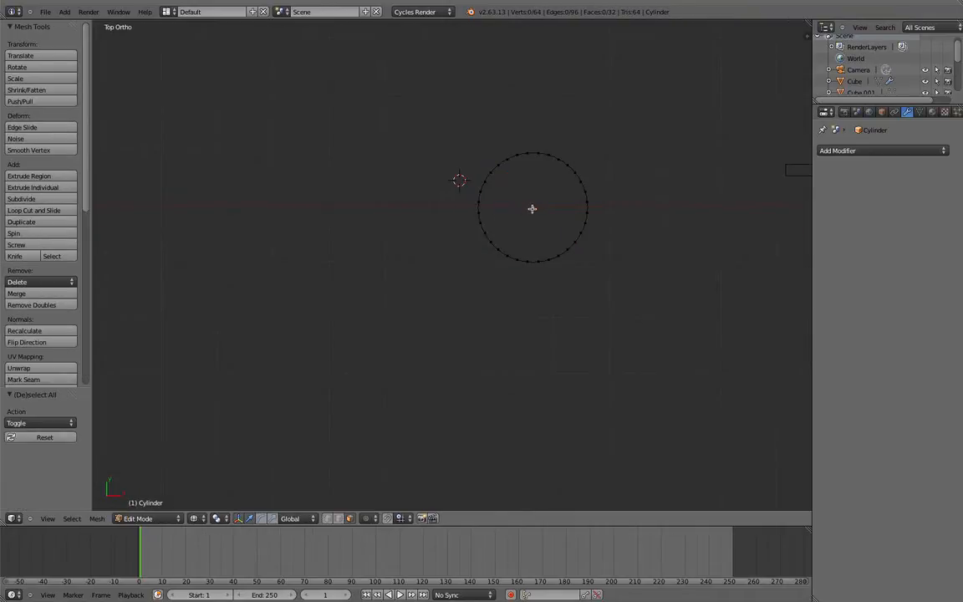
key("space")
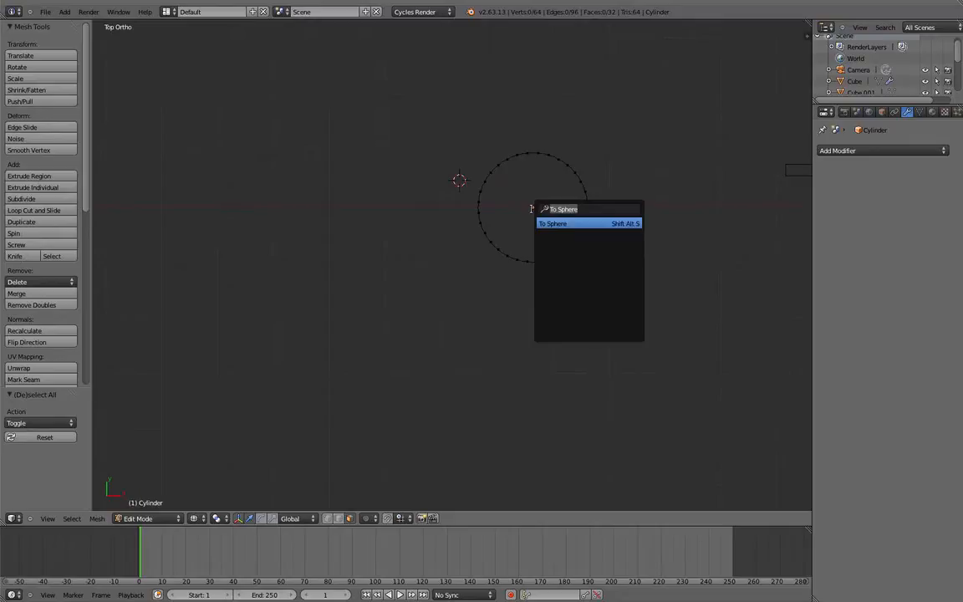
type("cur")
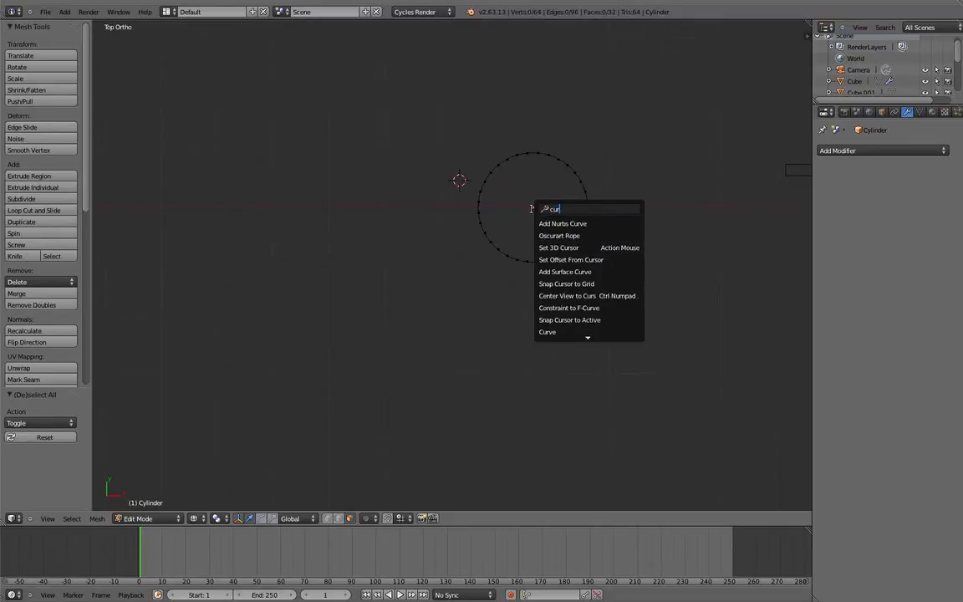
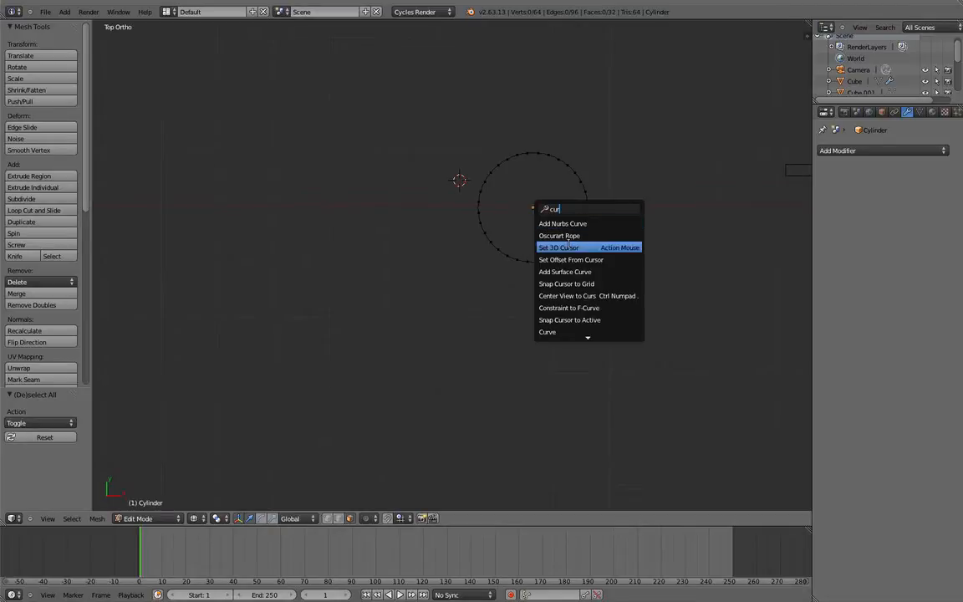
left_click(591, 319)
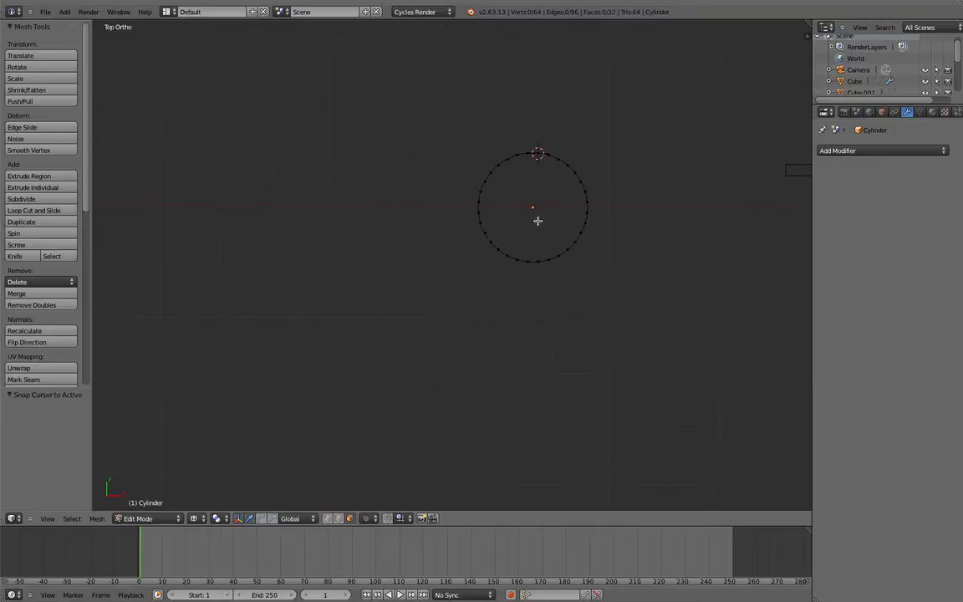
- Try to place the 3D cursor in the middle of the cylinder with Snap Cursor to Center
key("space")
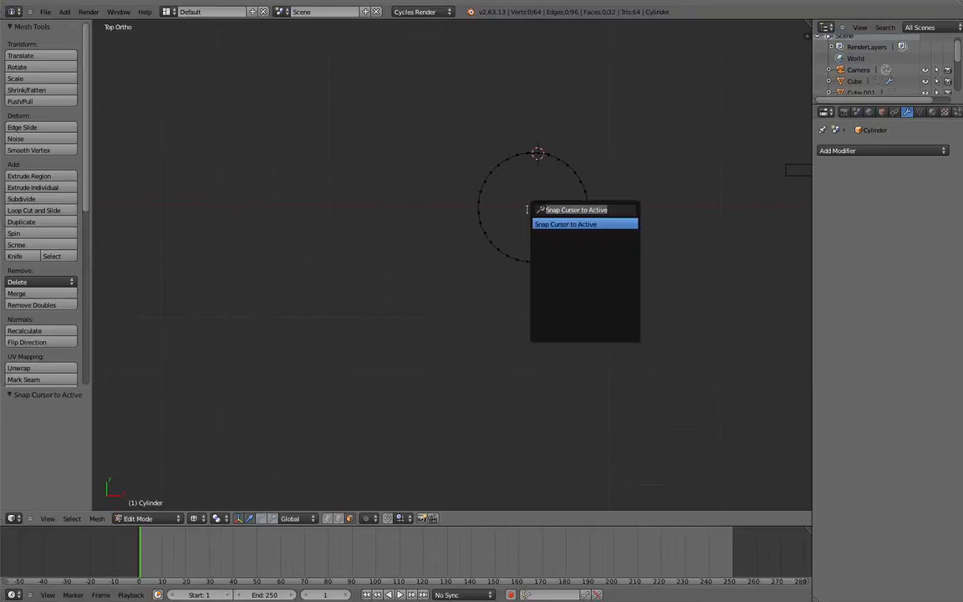
type("snap")
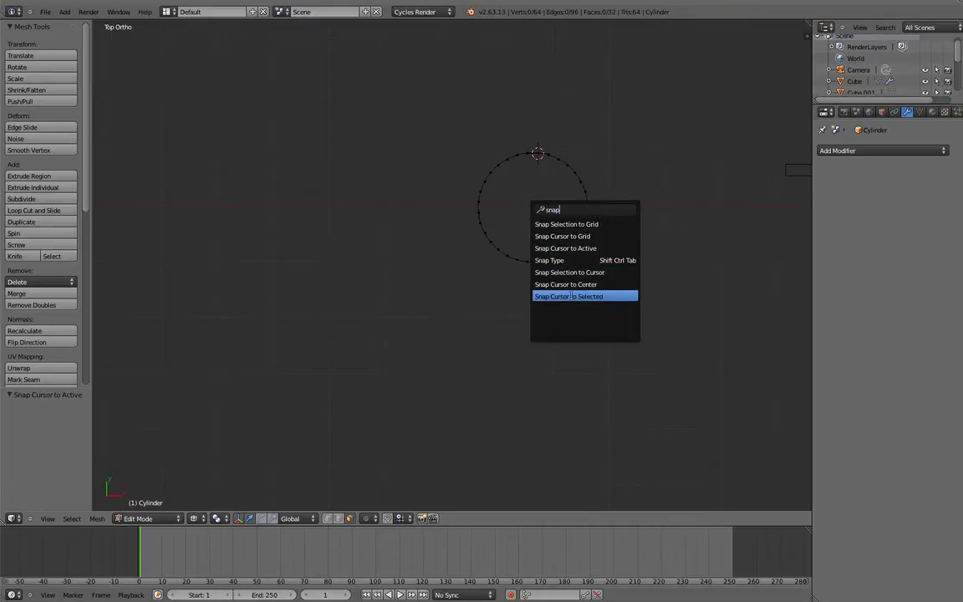
left_click(566, 284)
scroll(542, 221, "down", 6)
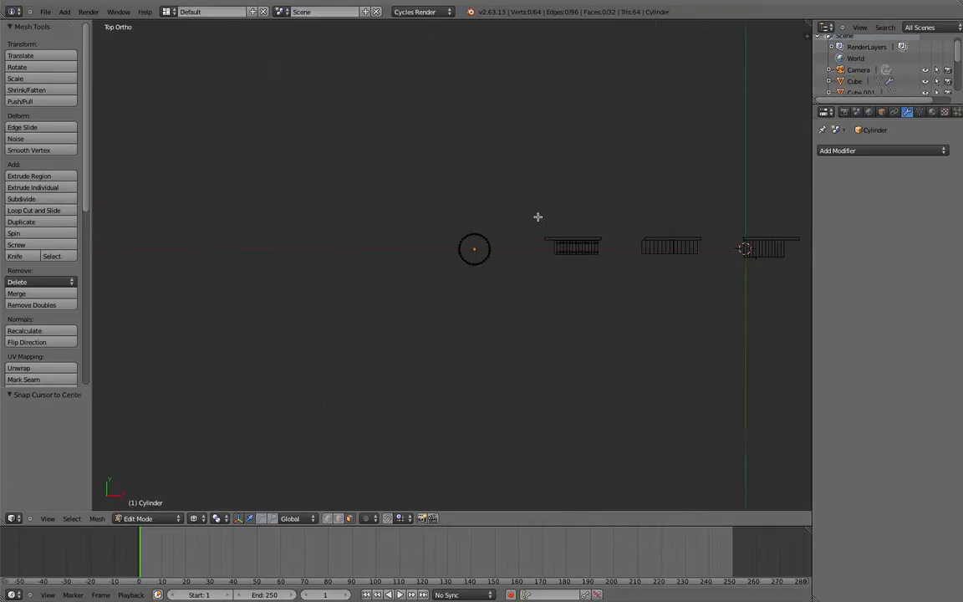
scroll(534, 212, "up", 6)
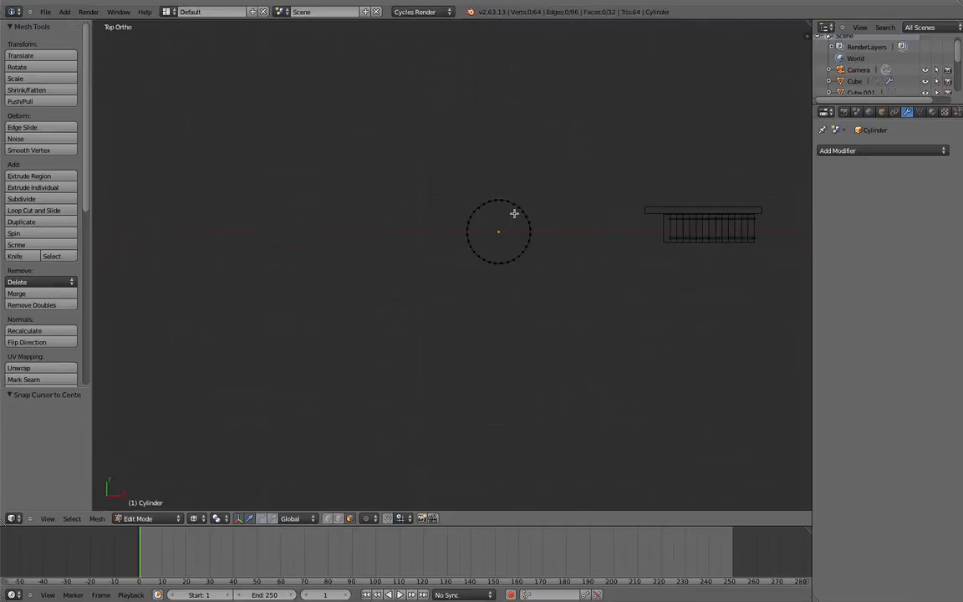
- Snap the 3D cursor to the selected cylinder in Object Mode and re-enter Edit Mode in top view
key("Tab")
key("space")
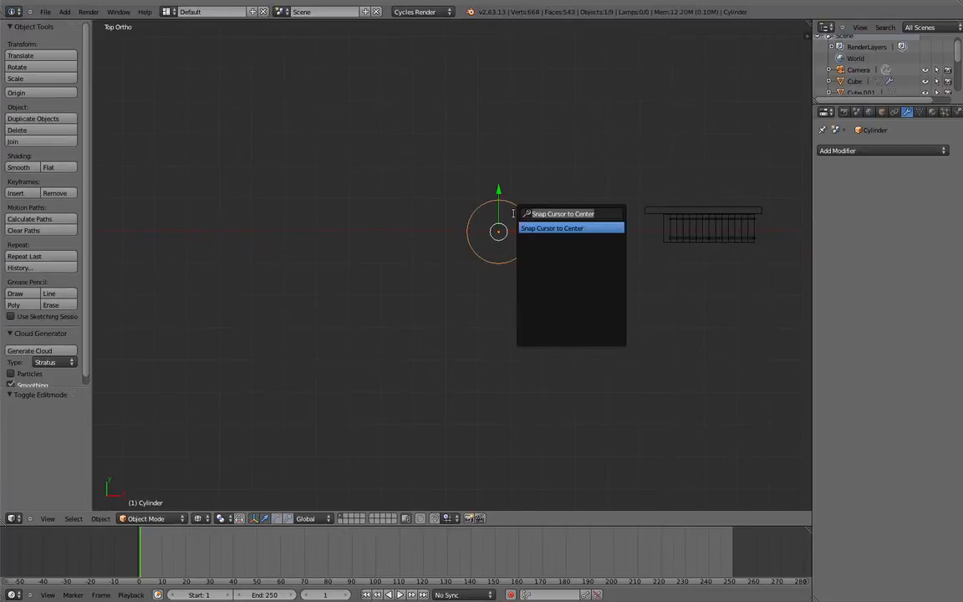
left_click(601, 214)
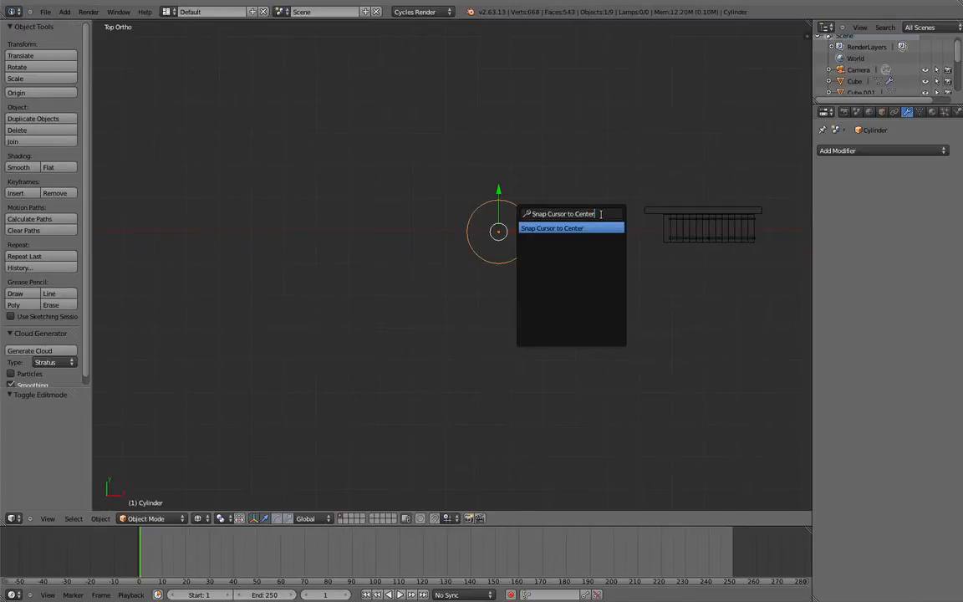
key("BackSpace")
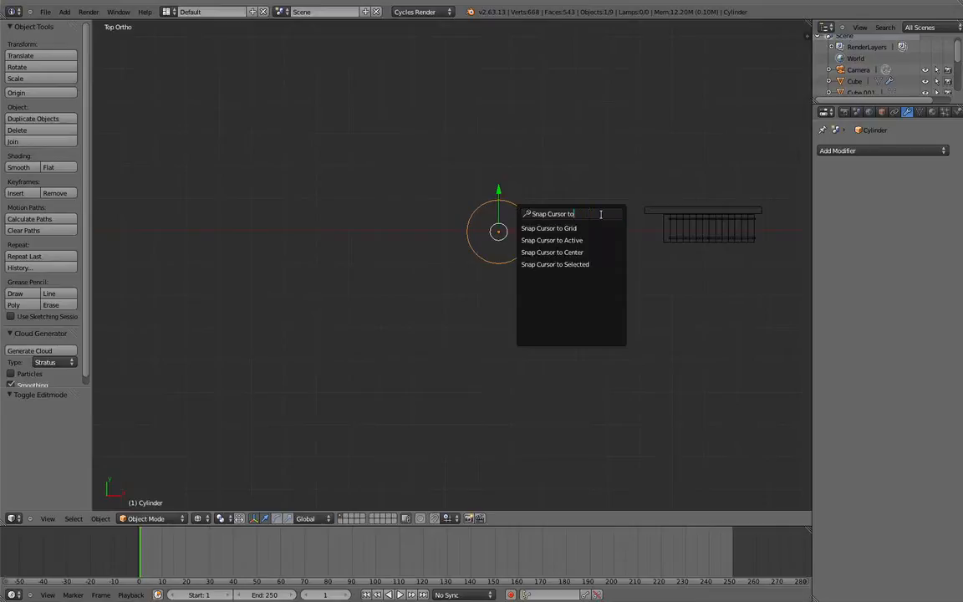
left_click(590, 265)
key("KP_Decimal")
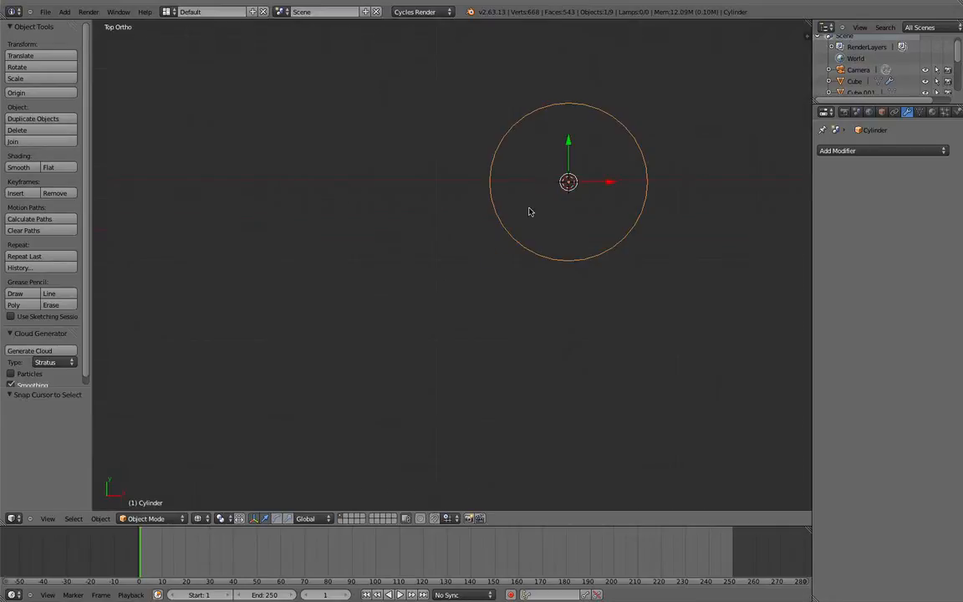
key("Tab")
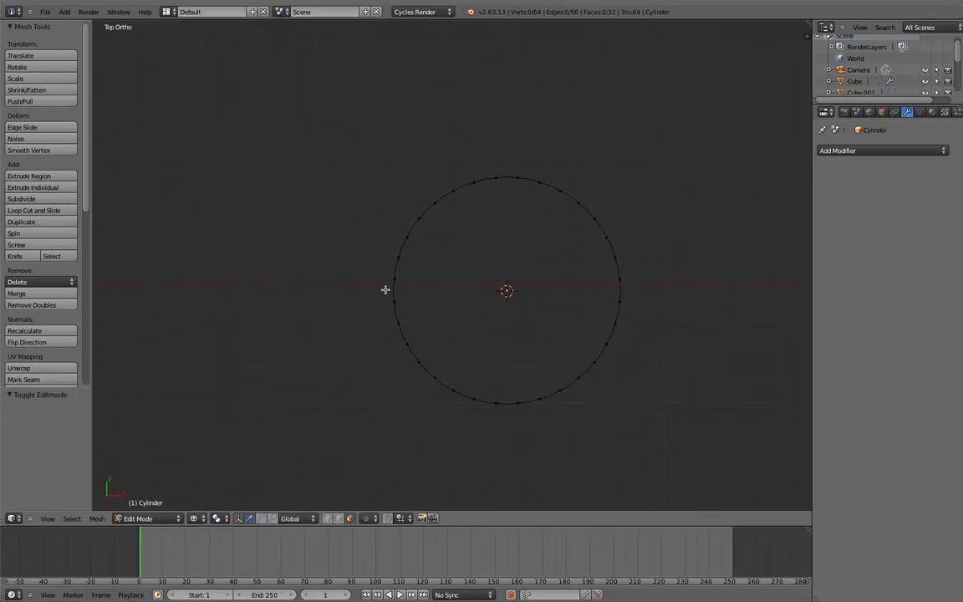
scroll(385, 289, "down", 5)
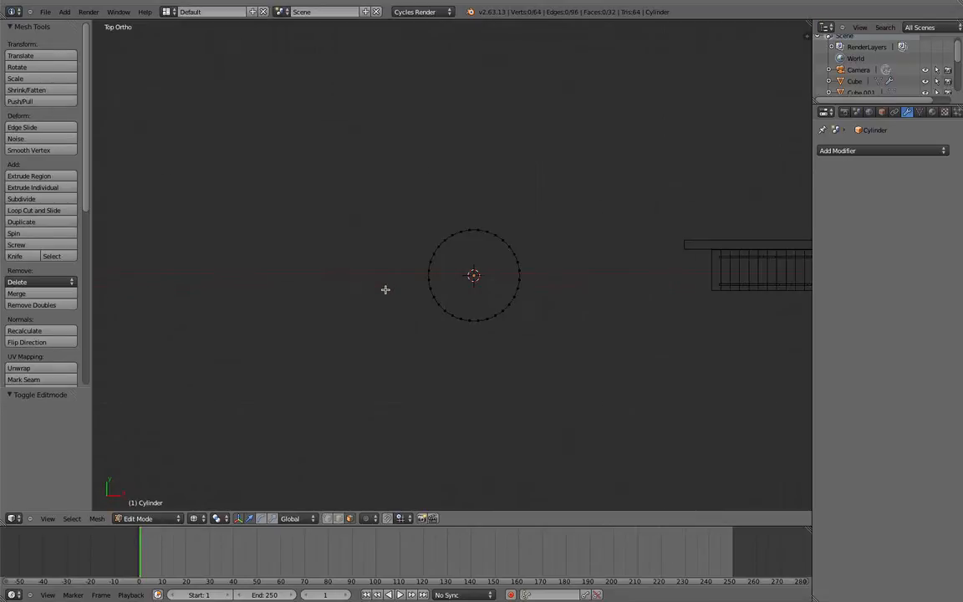
scroll(384, 289, "up", 2)
key("b")
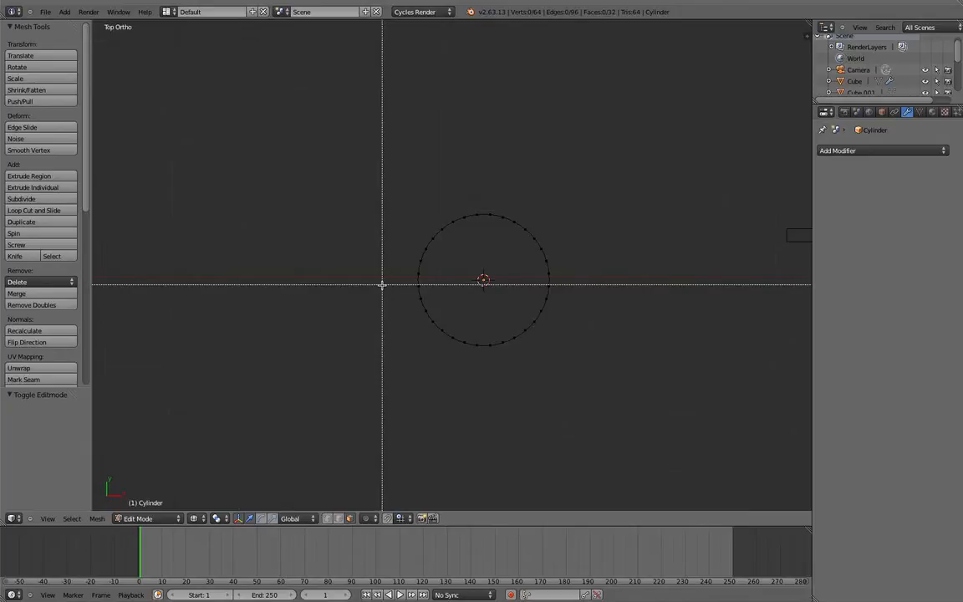
left_click_drag(382, 283, 549, 366)
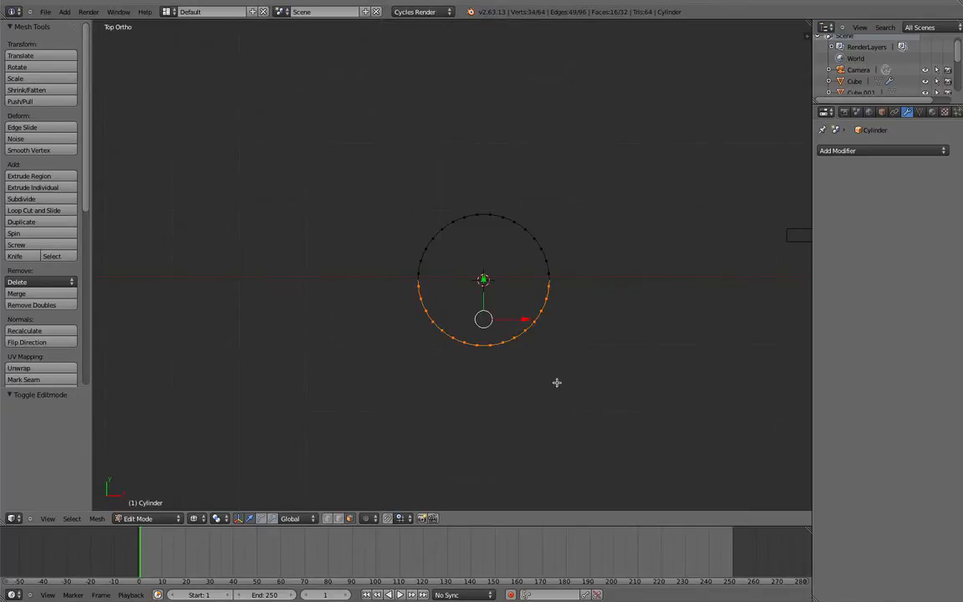
key("a")
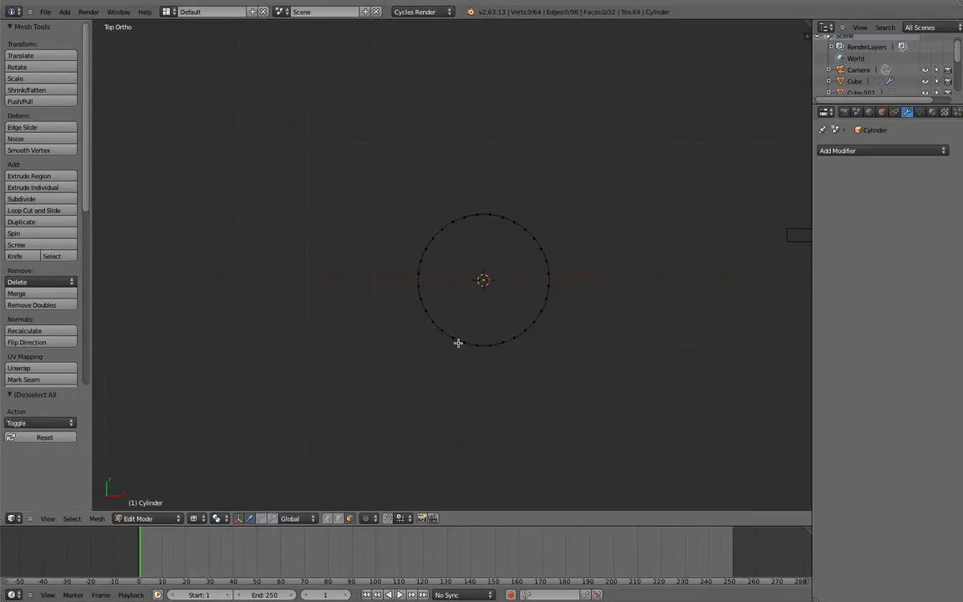
- Box-select the cylinder's front half from the X axis downward, delete its vertices, and select the remaining arc
key("b")
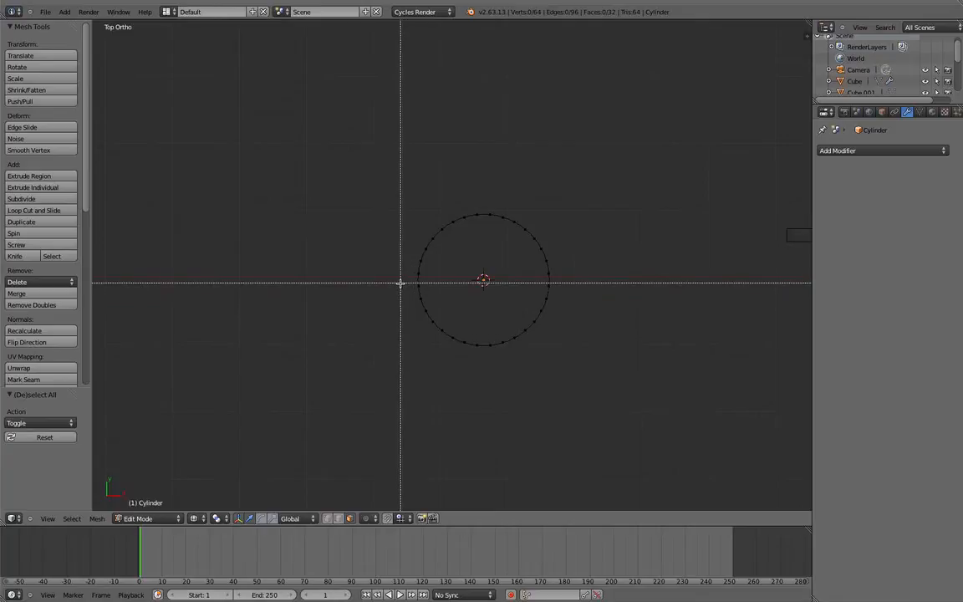
left_click_drag(400, 283, 637, 410)
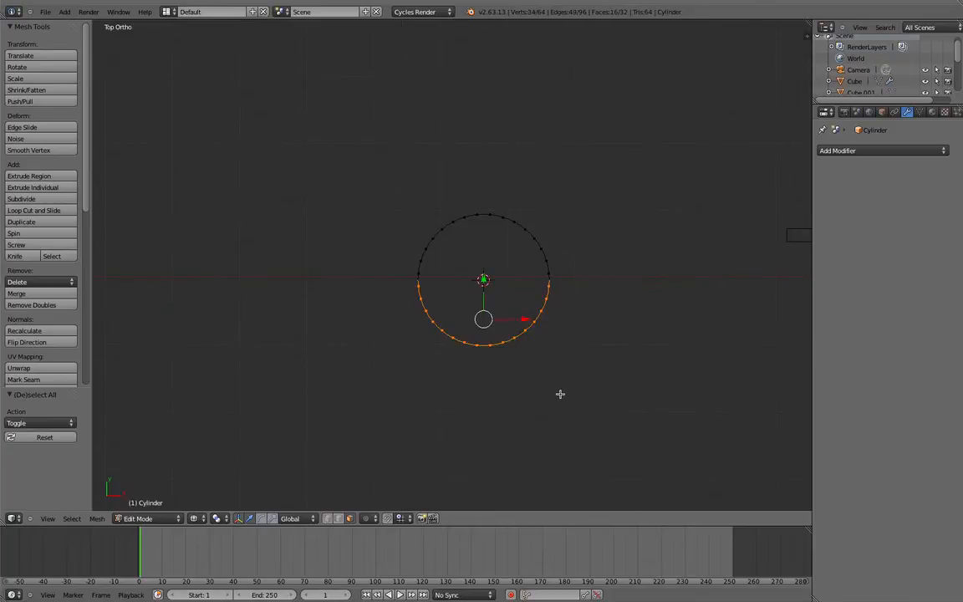
key("x")
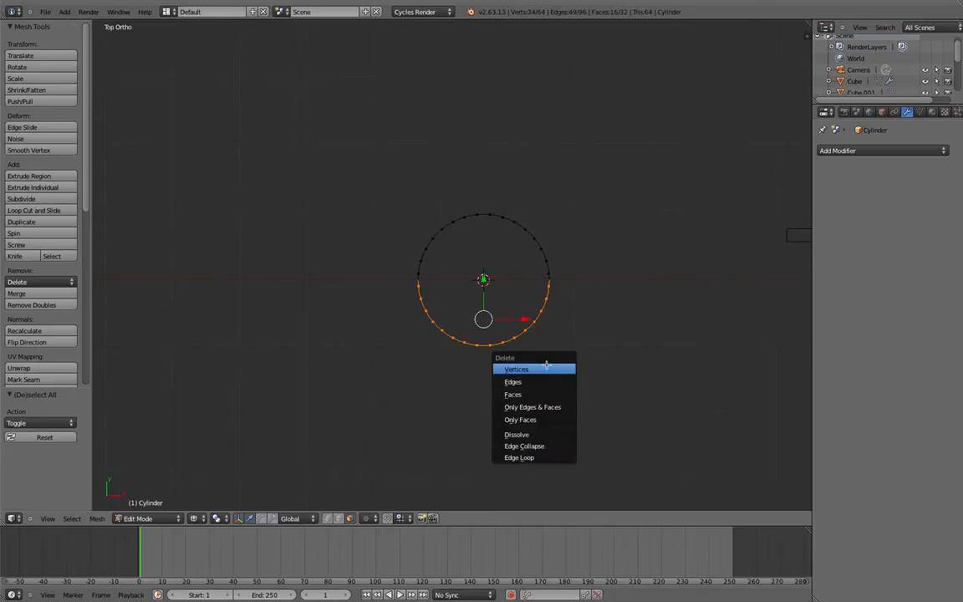
left_click(545, 368)
key("a")
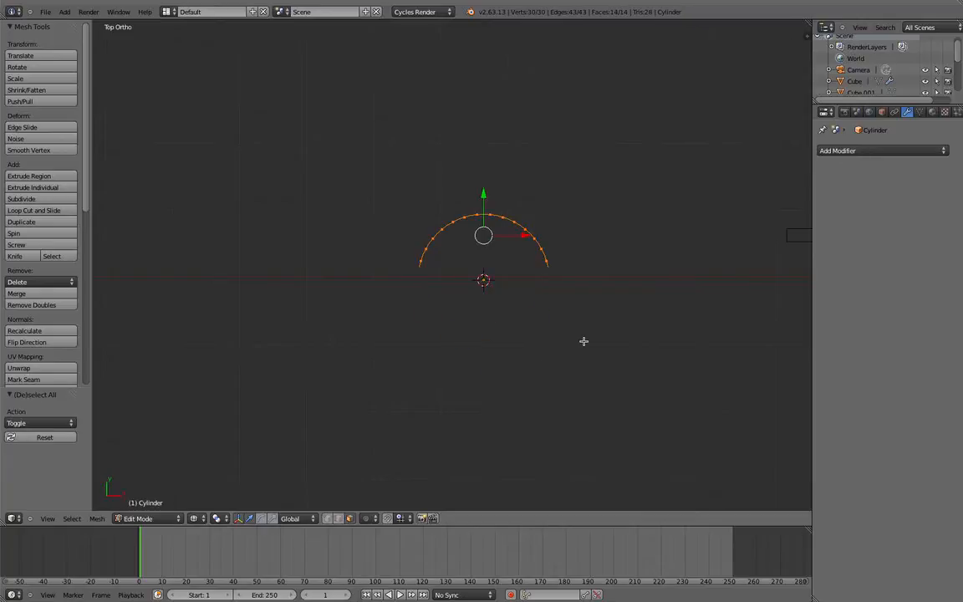
- Add a Solidify modifier to the half cylinder with a thickness of 0.3
left_click(902, 150)
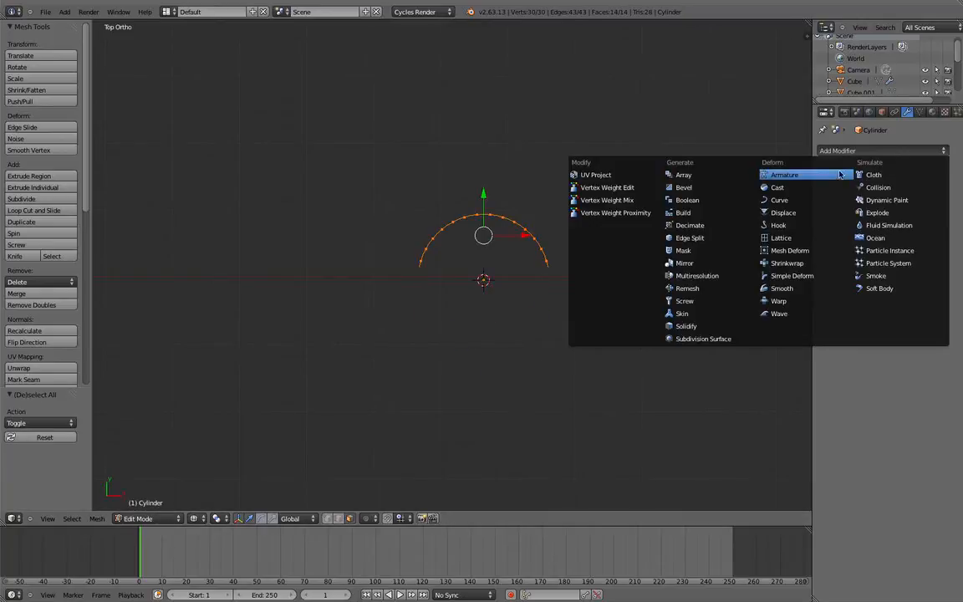
left_click(715, 326)
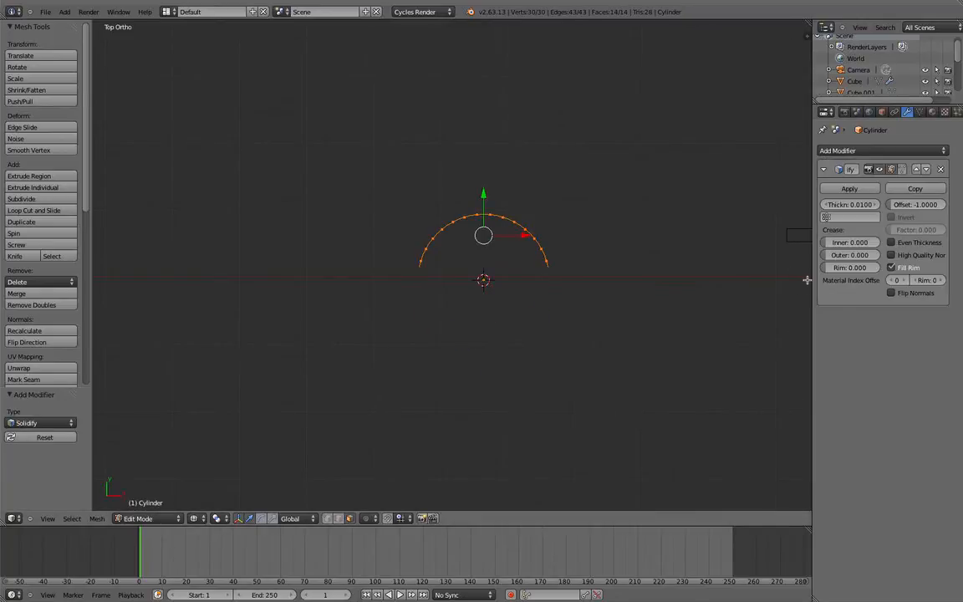
left_click(855, 207)
type(".3")
key("Return")
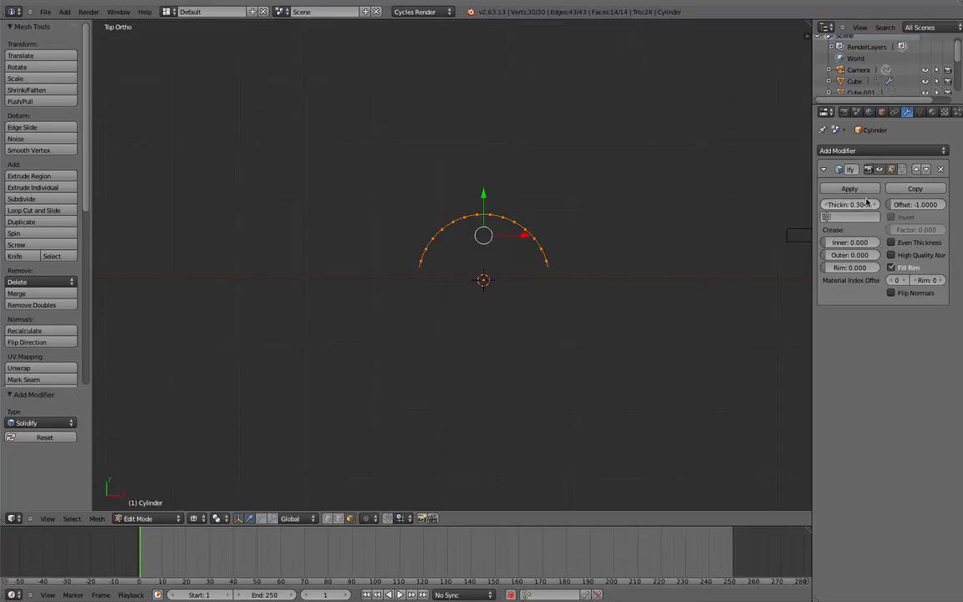
- Change the Solidify thickness to about -0.2738, deselect the mesh, and return to Object Mode with solid shading
left_click_drag(867, 203, 799, 214)
middle_click_drag(643, 316, 657, 273)
key("a")
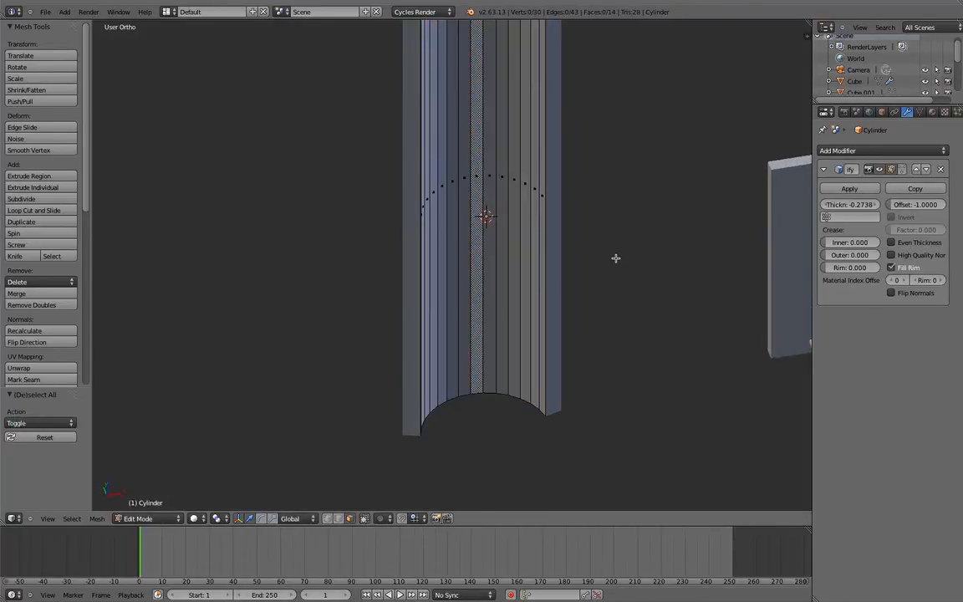
key("Tab")
middle_click_drag(589, 274, 589, 291)
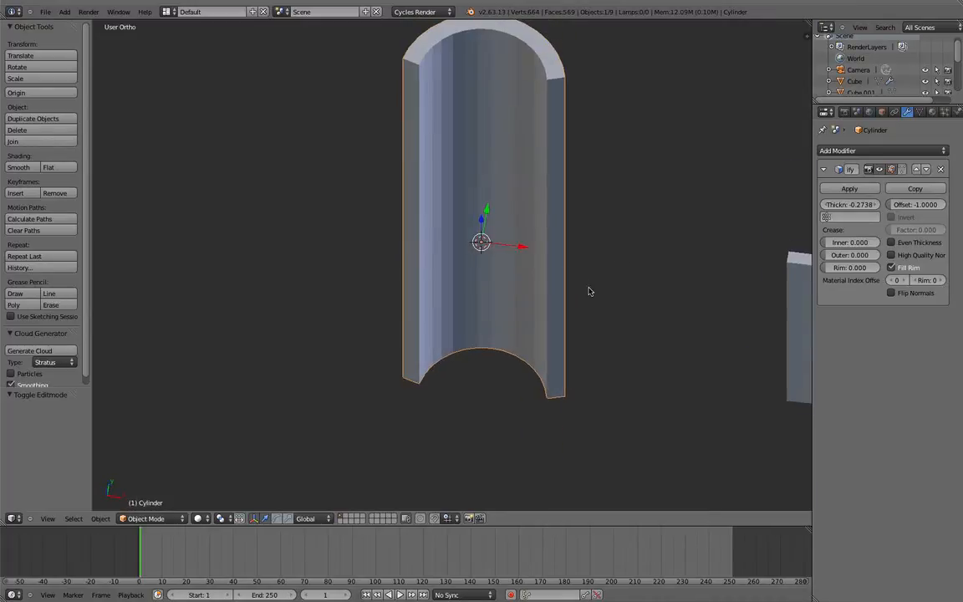
- Apply smooth shading to the half cylinder and add an Edge Split modifier
left_click(18, 167)
middle_click_drag(320, 149, 481, 232)
left_click(884, 150)
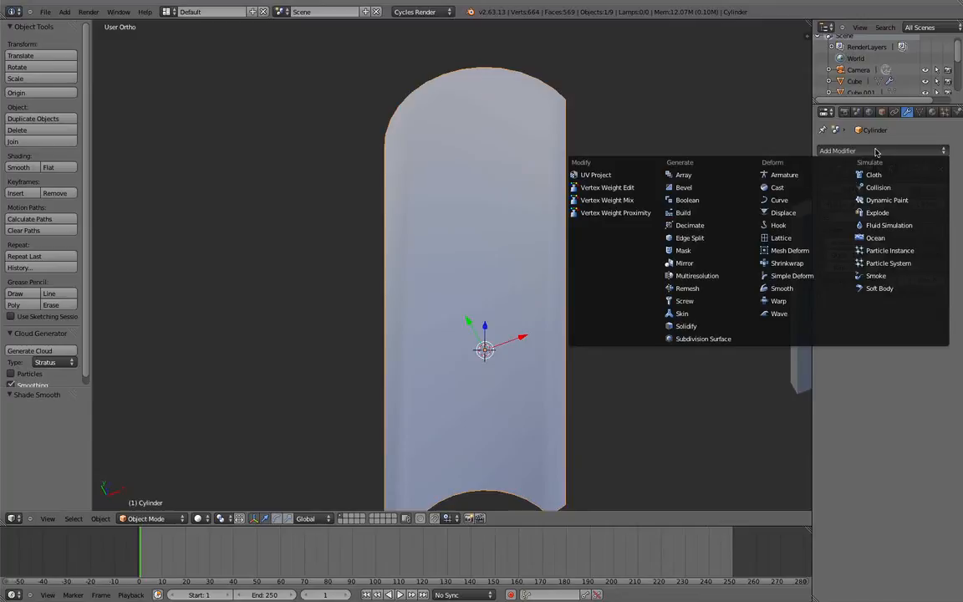
left_click(691, 238)
middle_click_drag(660, 275, 519, 361)
- Add a circle to the half cylinder's mesh at its centre, working in Edit Mode from the top view
key("KP_7")
key("Tab")
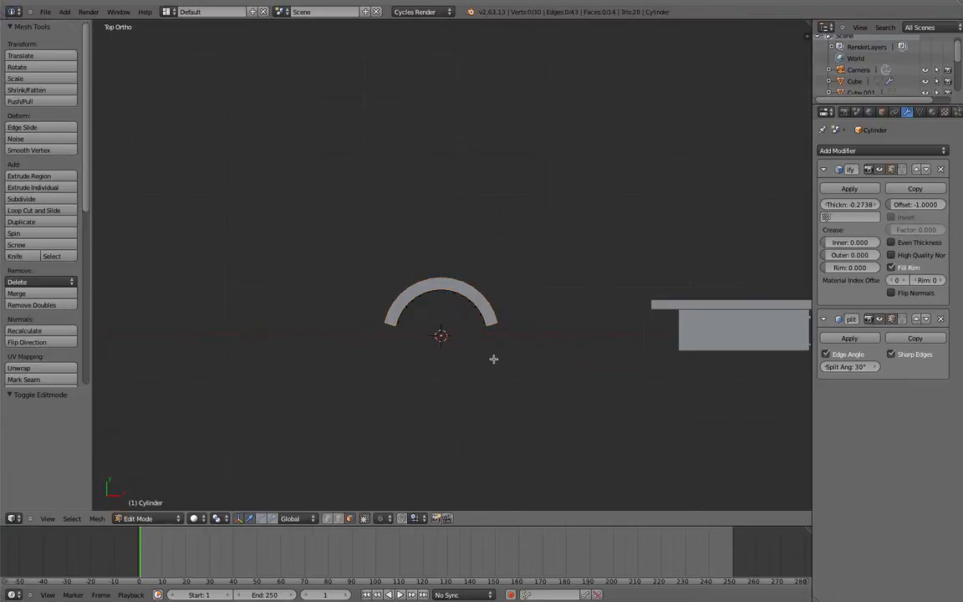
scroll(448, 385, "up", 2)
middle_click_drag(443, 397, 443, 366, "shift")
key("shift+a")
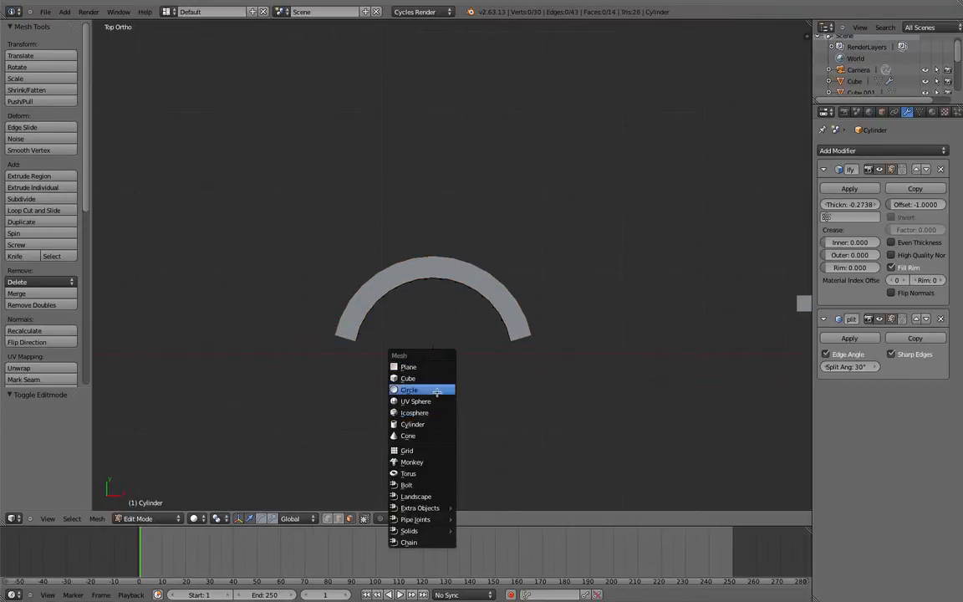
left_click(436, 392)
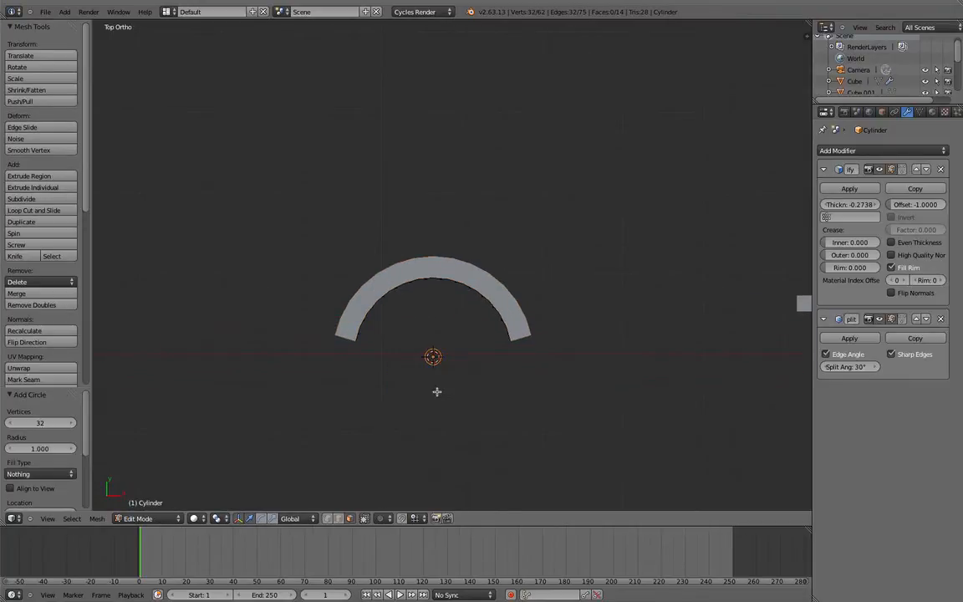
- Set the new circle to 8 vertices and fill it with a Triangle Fan
left_click(37, 421)
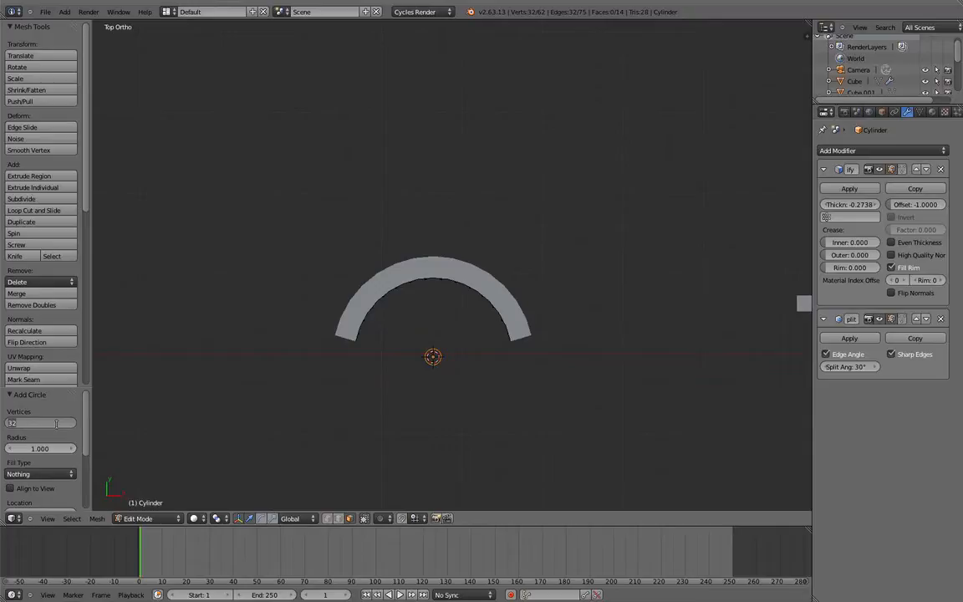
type("8")
key("Return")
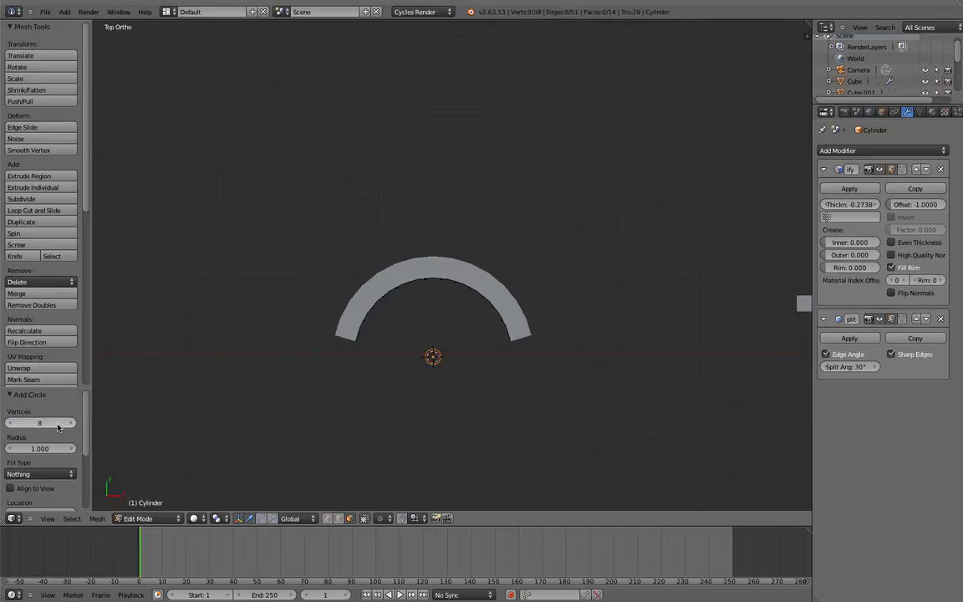
scroll(68, 455, "down", 2)
left_click(40, 428)
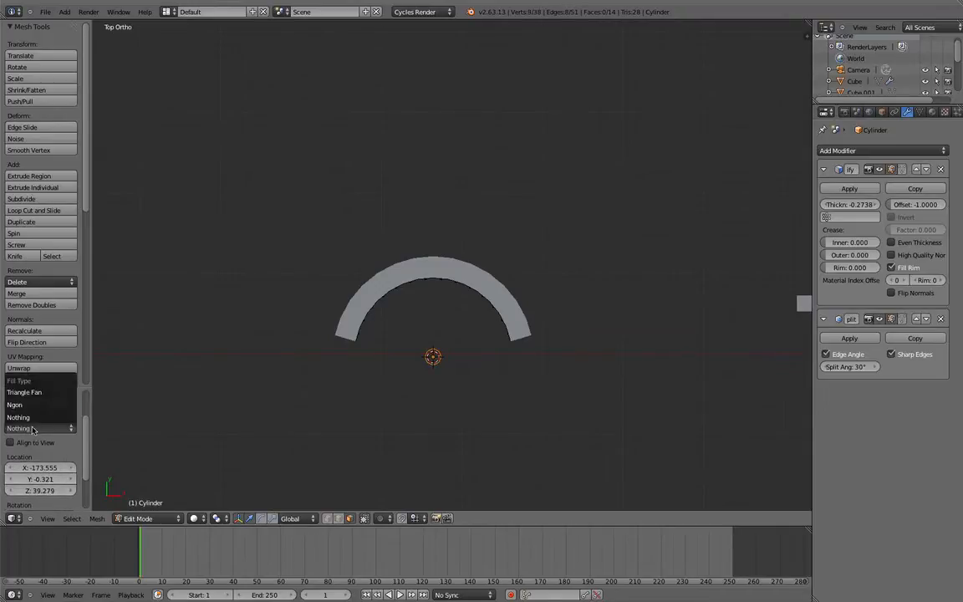
left_click(34, 365)
scroll(395, 404, "up", 2)
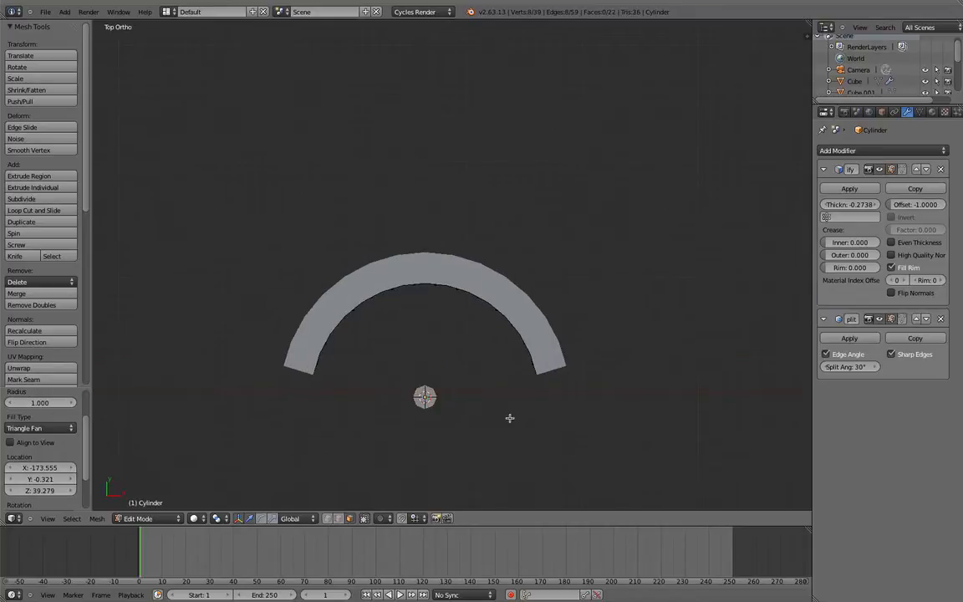
- Try to select only the small octagonal disc inside the half cylinder's mesh
mouse_move(448, 398)
middle_mouse_down()
mouse_move(428, 400)
mouse_move(441, 386)
middle_mouse_up()
key("Tab")
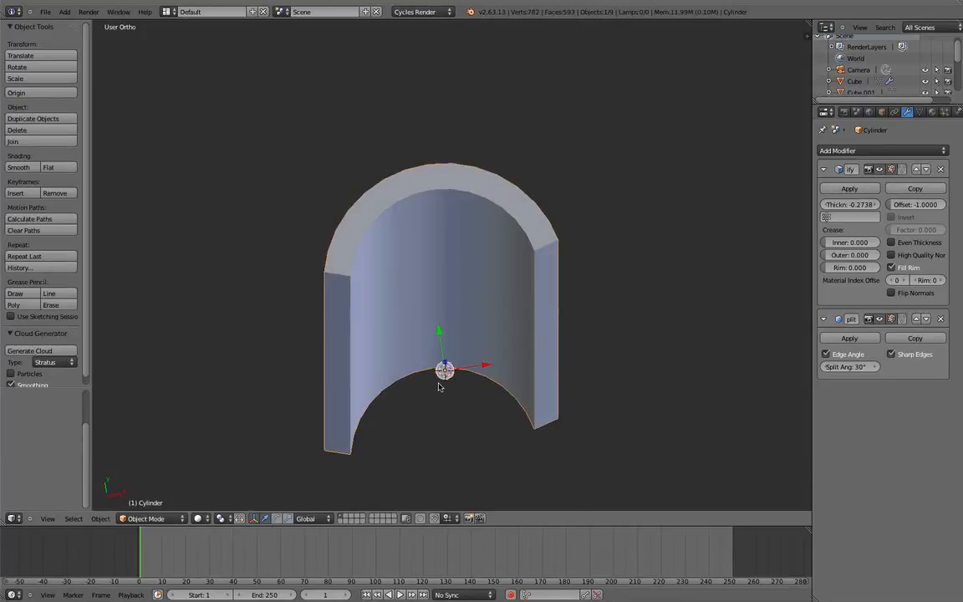
key("Tab")
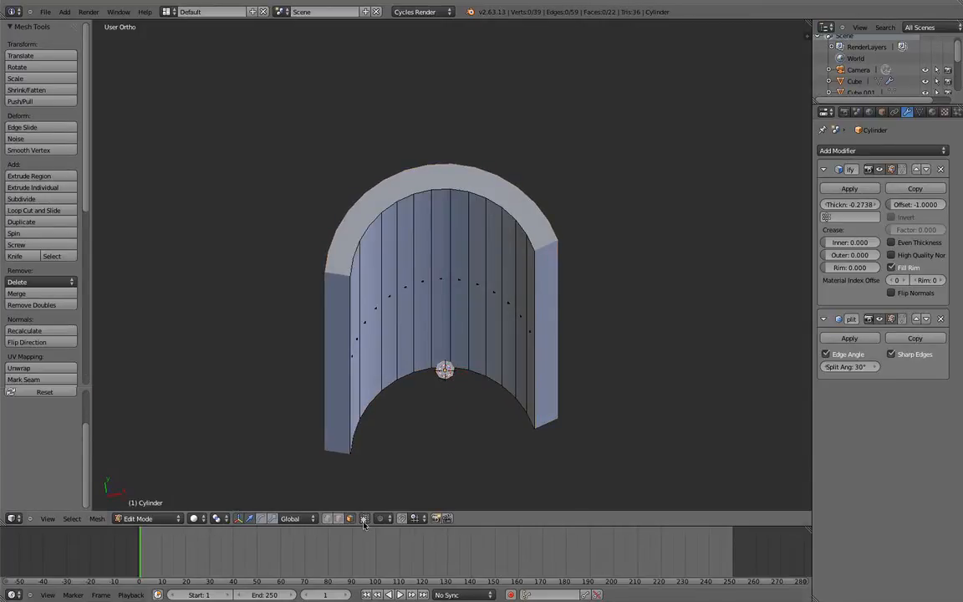
middle_click_drag(399, 335, 436, 317)
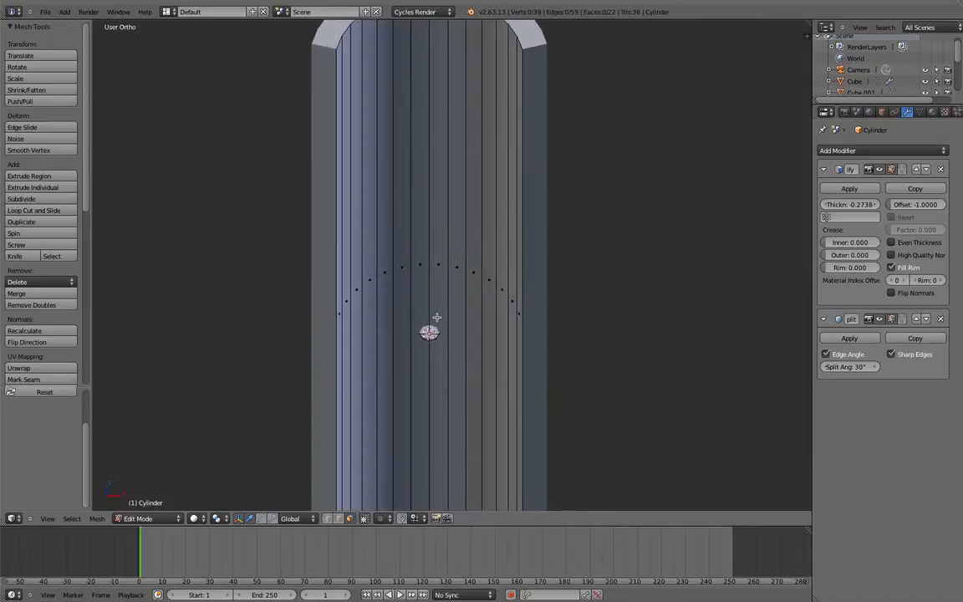
scroll(437, 317, "up", 5)
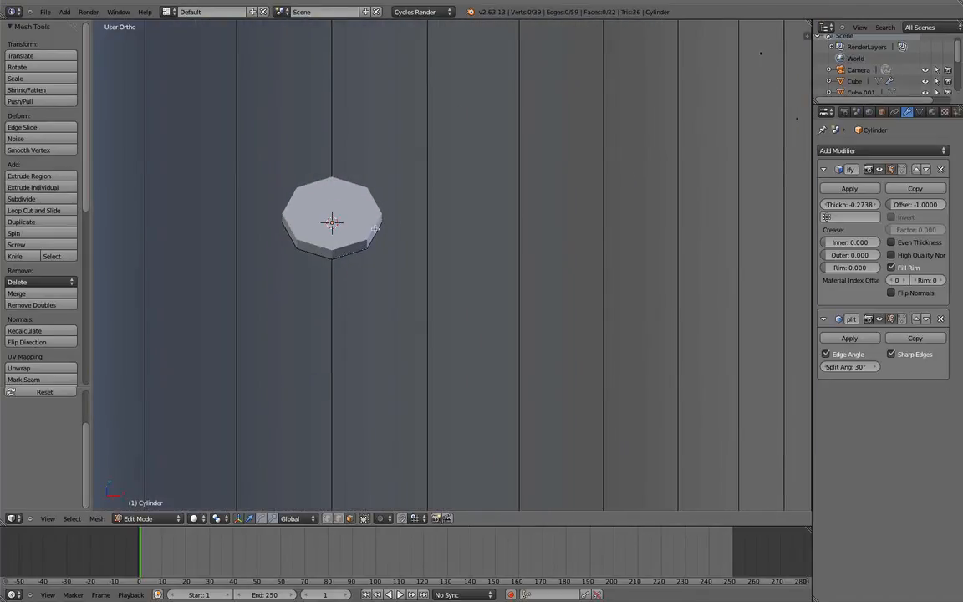
scroll(376, 227, "down", 2)
right_click(354, 235)
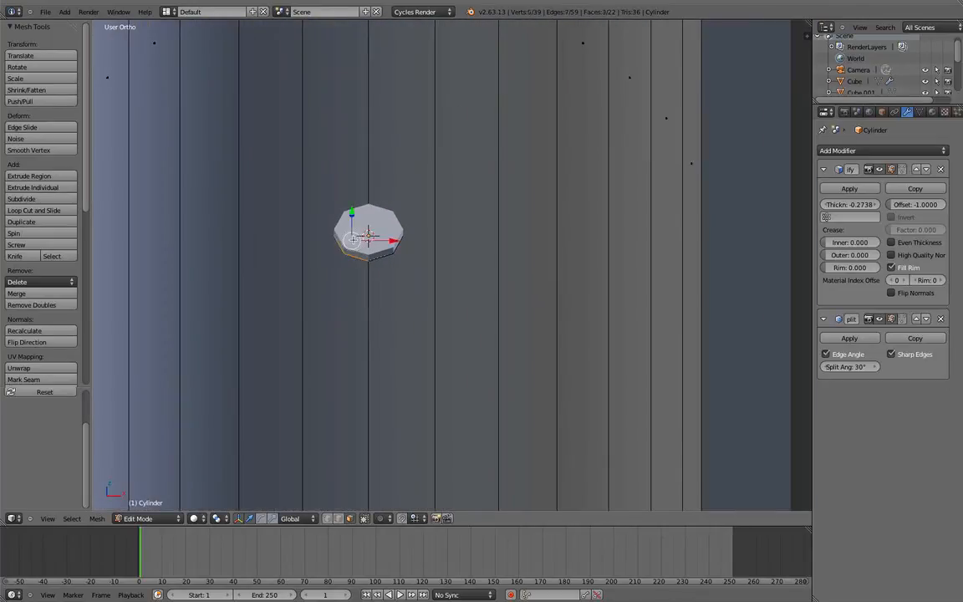
right_click(314, 224, "shift")
key("l")
scroll(373, 239, "down", 2)
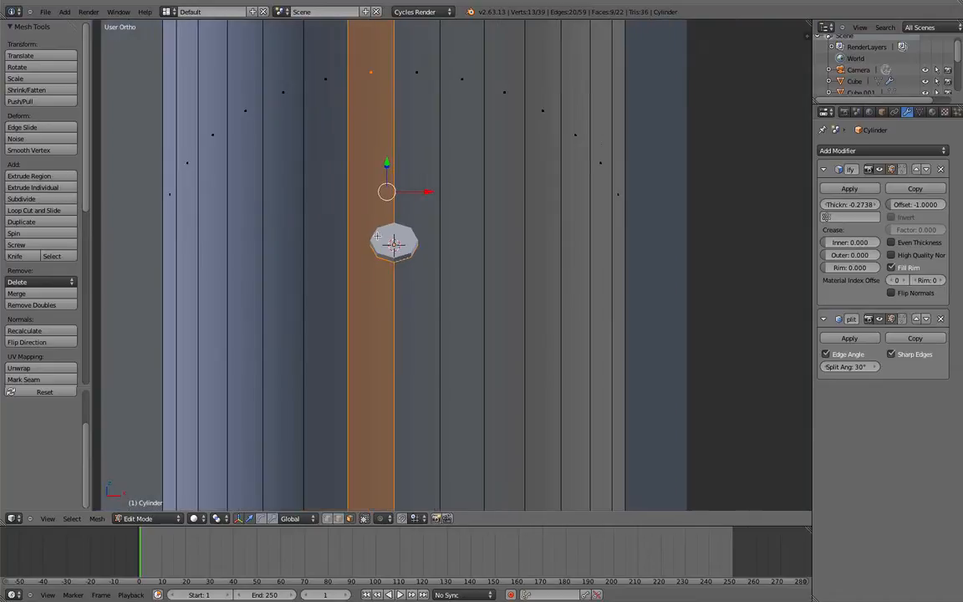
key("a")
scroll(447, 238, "down", 1)
right_click_drag(451, 238, 428, 237)
right_click(425, 252)
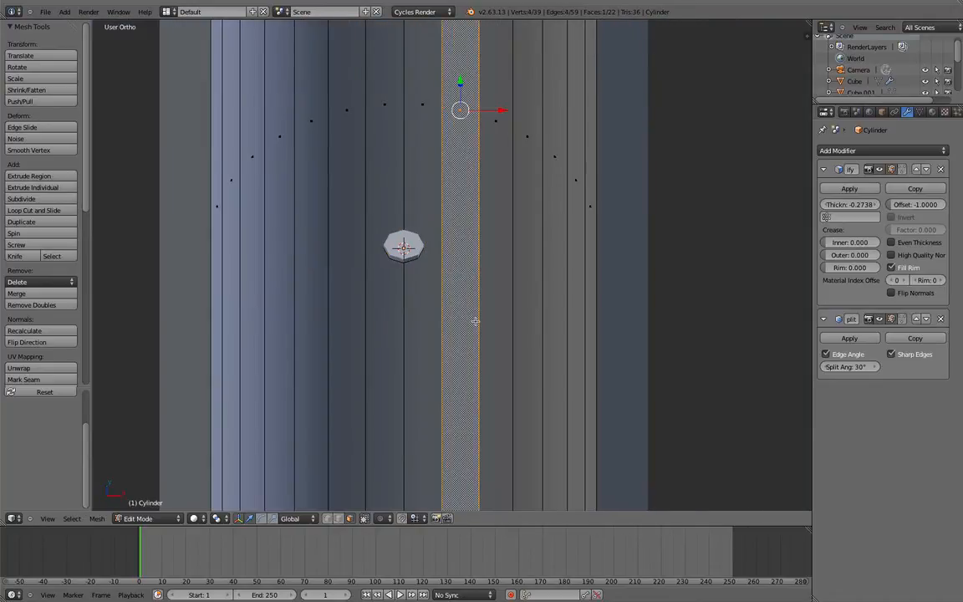
- Box-select the octagonal disc from the top view, separate the selection into its own object, and return to Object Mode
key("KP_7")
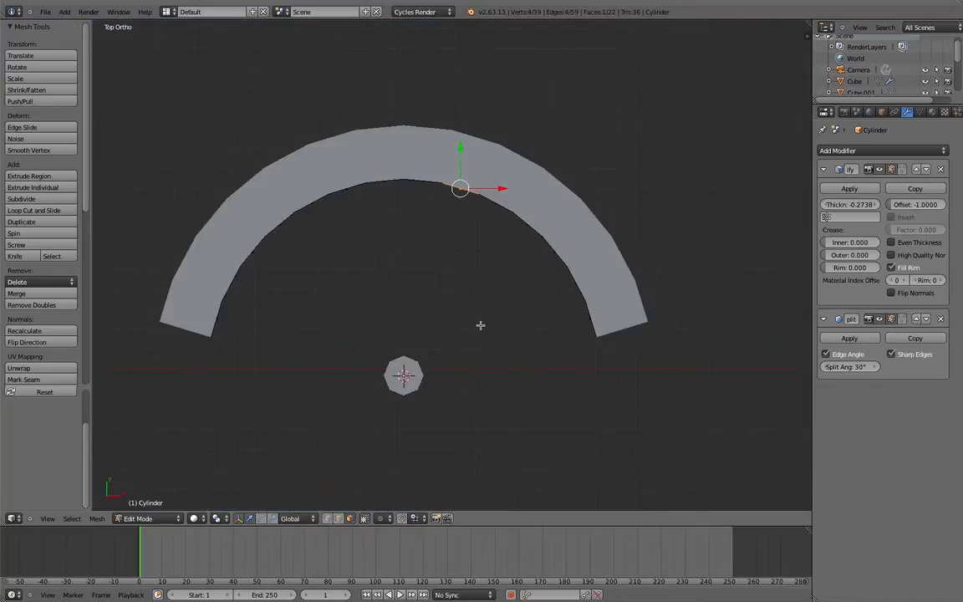
key("a")
key("b")
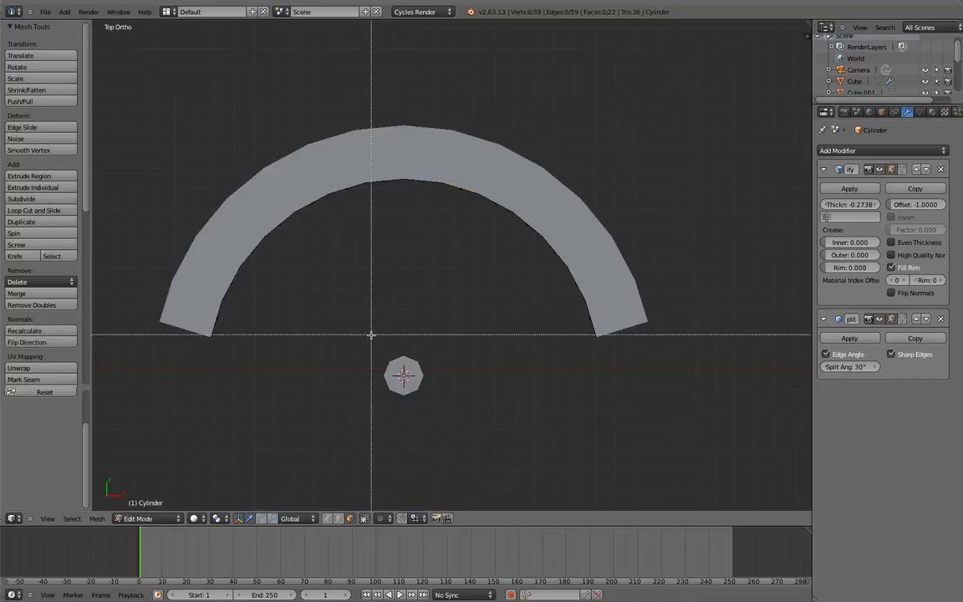
left_click_drag(380, 344, 497, 450)
key("p")
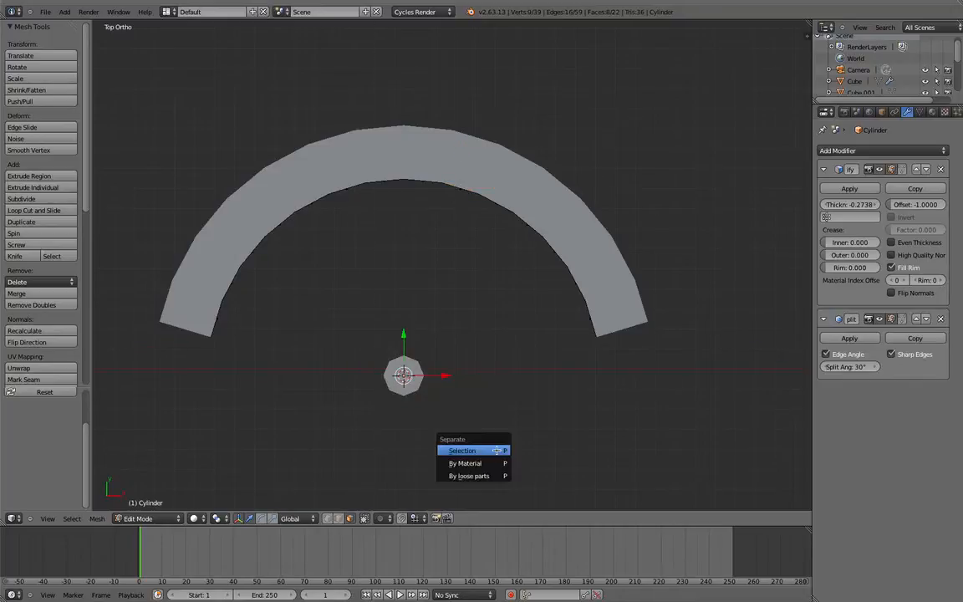
left_click(496, 450)
key("Tab")
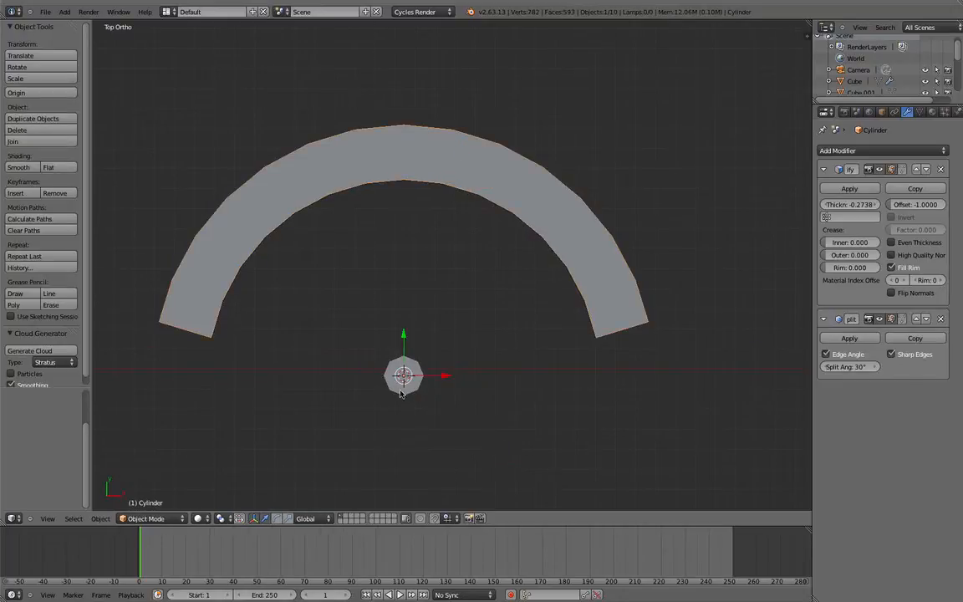
- Select the separated octagonal disc and remove its Solidify and Edge Split modifiers
right_click(403, 386)
middle_click_drag(415, 398, 406, 328)
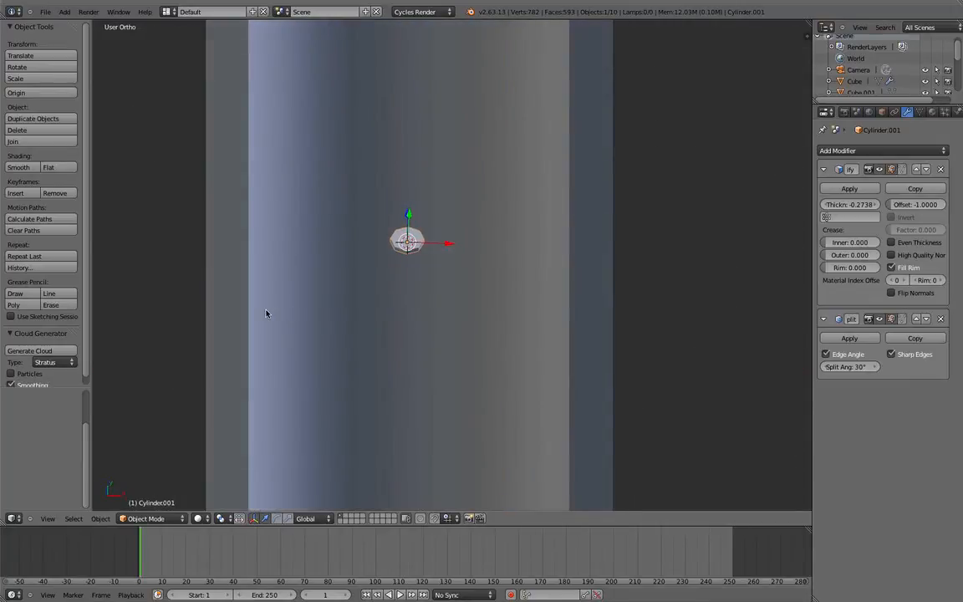
left_click(940, 171)
left_click(940, 171)
- Scale the octagon in X and Y only, by about 2.884 and again by about 3.416, until its corners reach the inner wall
key("KP_7")
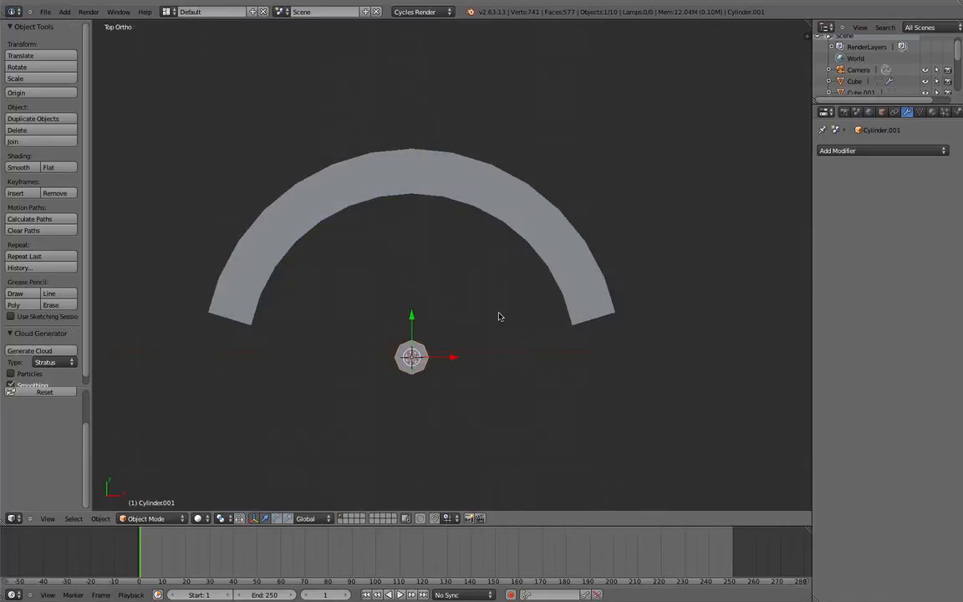
key("s")
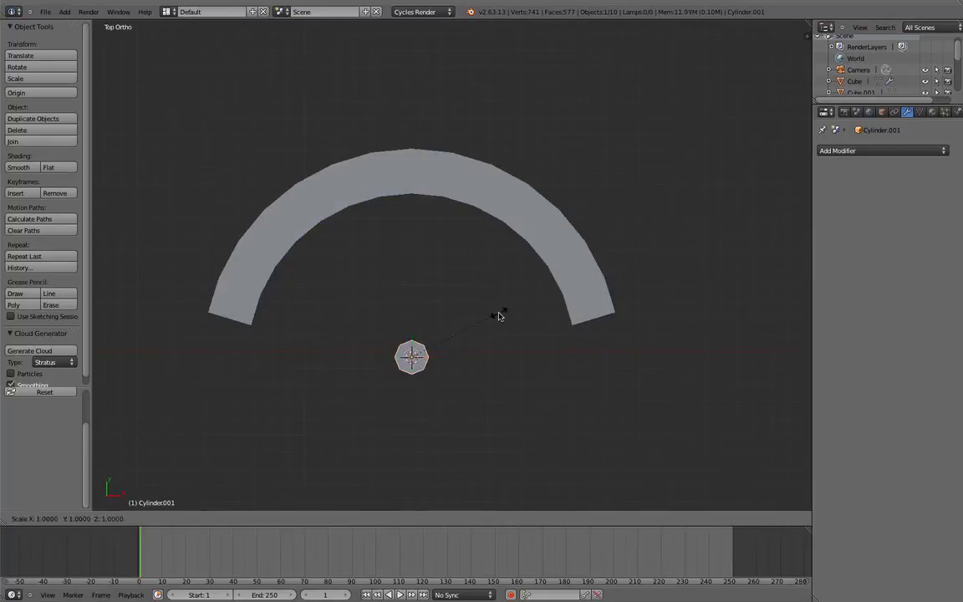
key("shift+z")
left_click(685, 297)
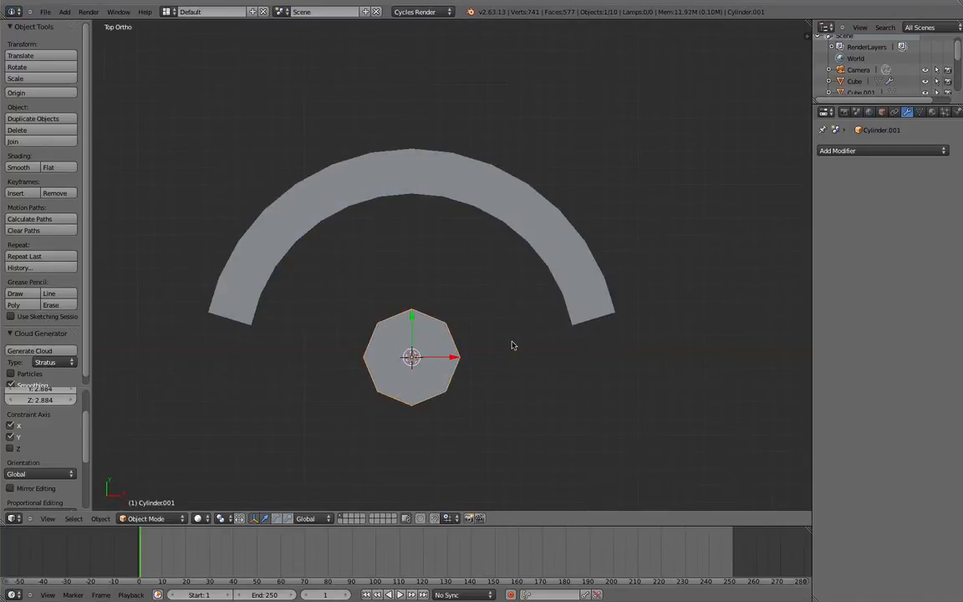
key("s")
key("shift+z")
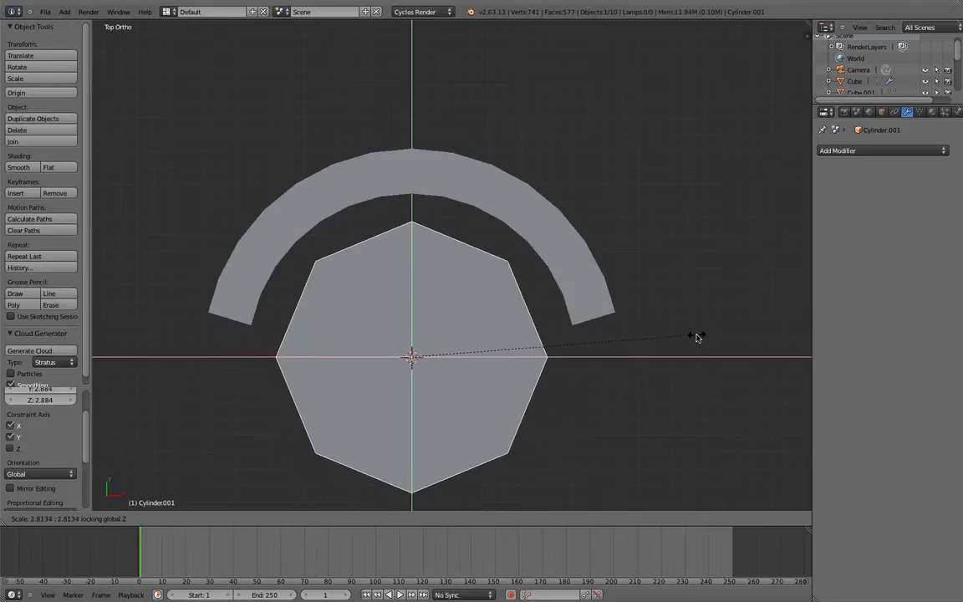
left_click(757, 338)
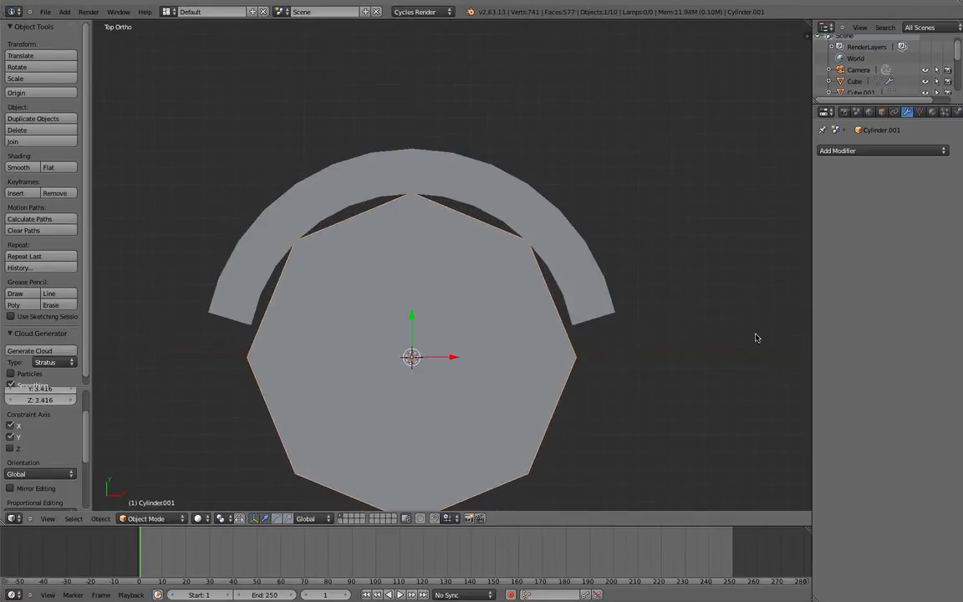
- Add a Subdivision Surface modifier with 2 view subdivisions to the octagon and enter Edit Mode
left_click(844, 151)
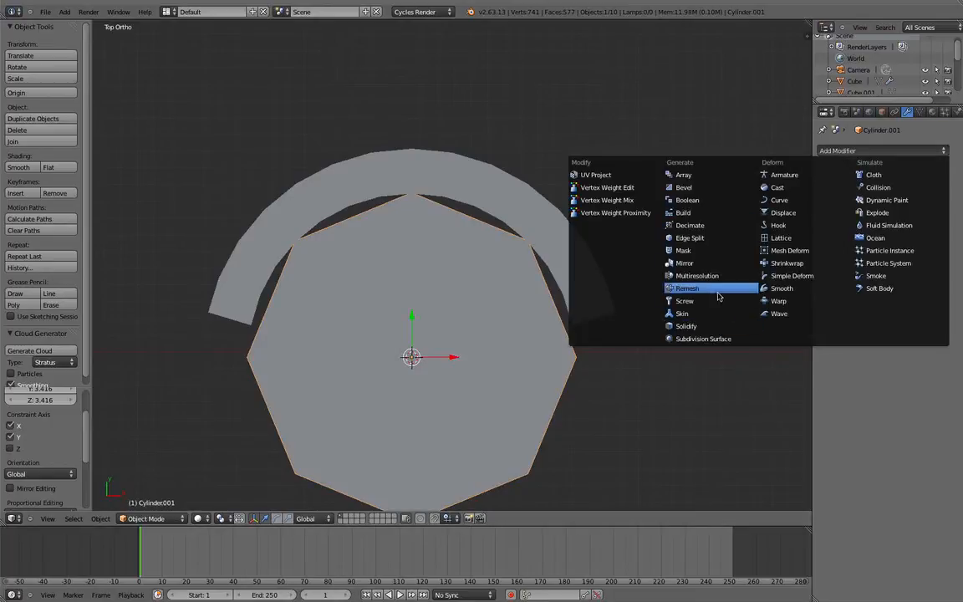
left_click(702, 338)
key("Tab")
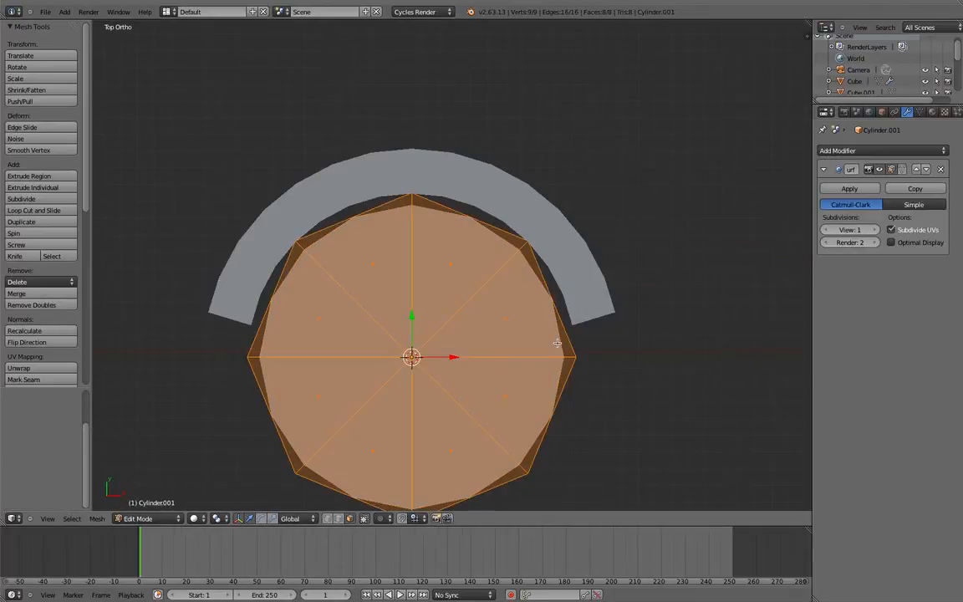
left_click(875, 229)
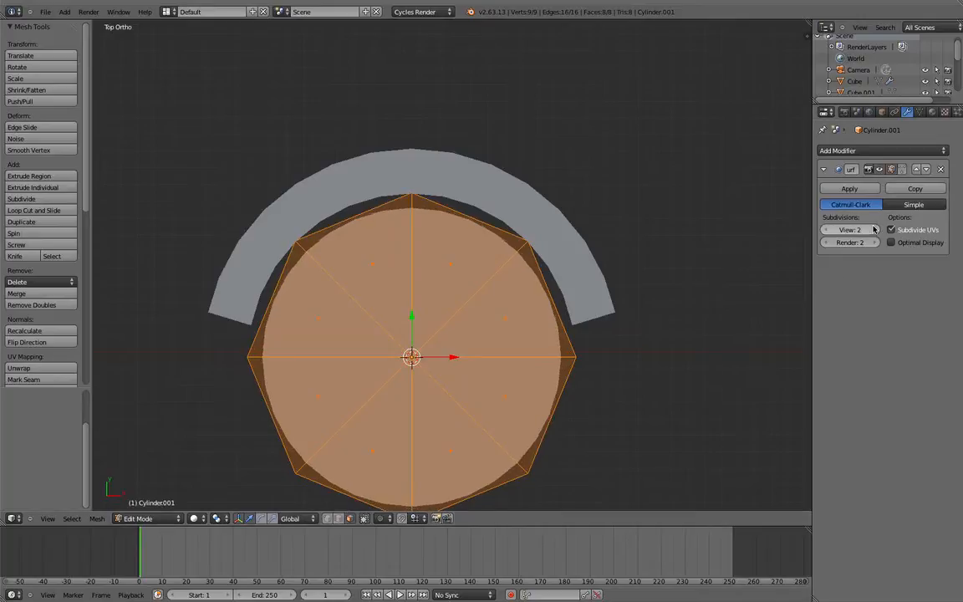
- Scale the disc's mesh by about 1.094 in X and Y so its rounded edge meets the inner wall
key("s")
key("shift+z")
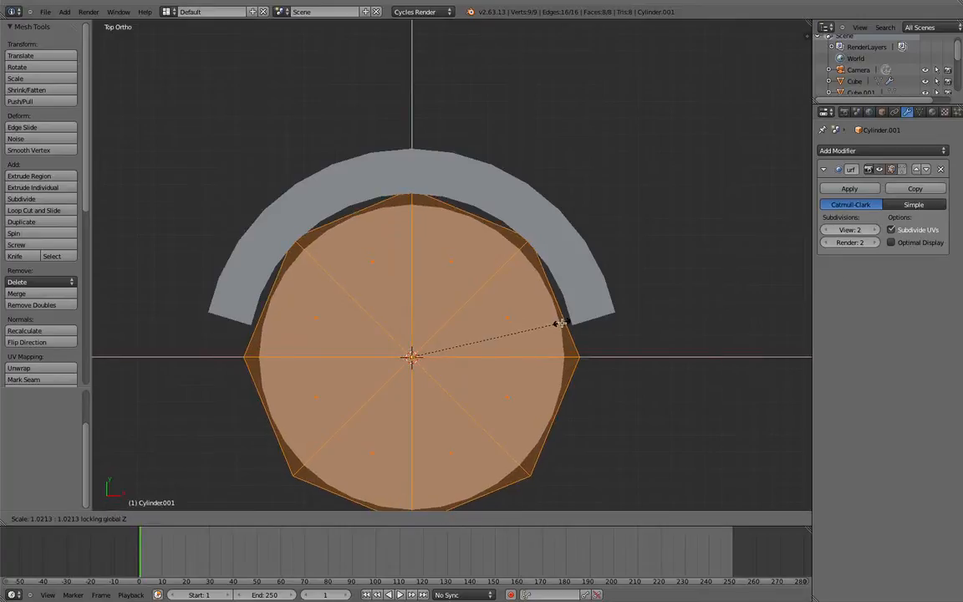
left_click(576, 323)
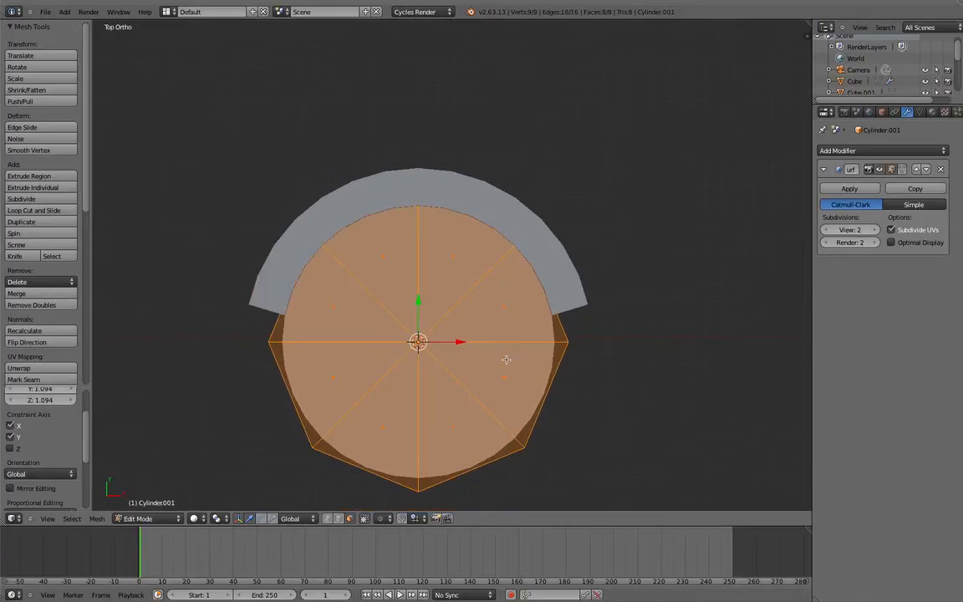
middle_click_drag(505, 357, 501, 334)
key("Tab")
key("Tab")
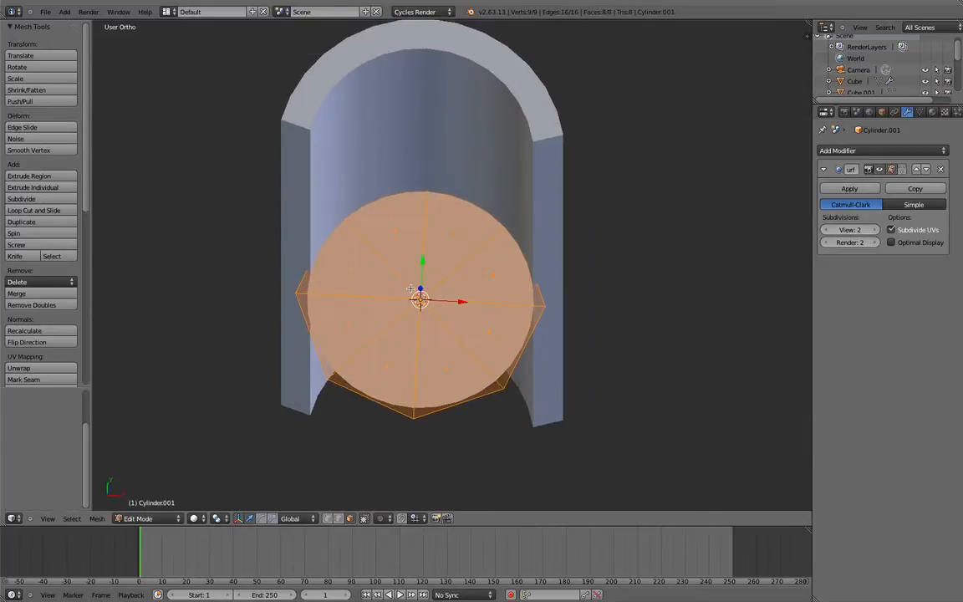
- In wireframe top view, select every wedge face of the disc except the one just left of the top centre, and delete their vertices
key("KP_7")
key("z")
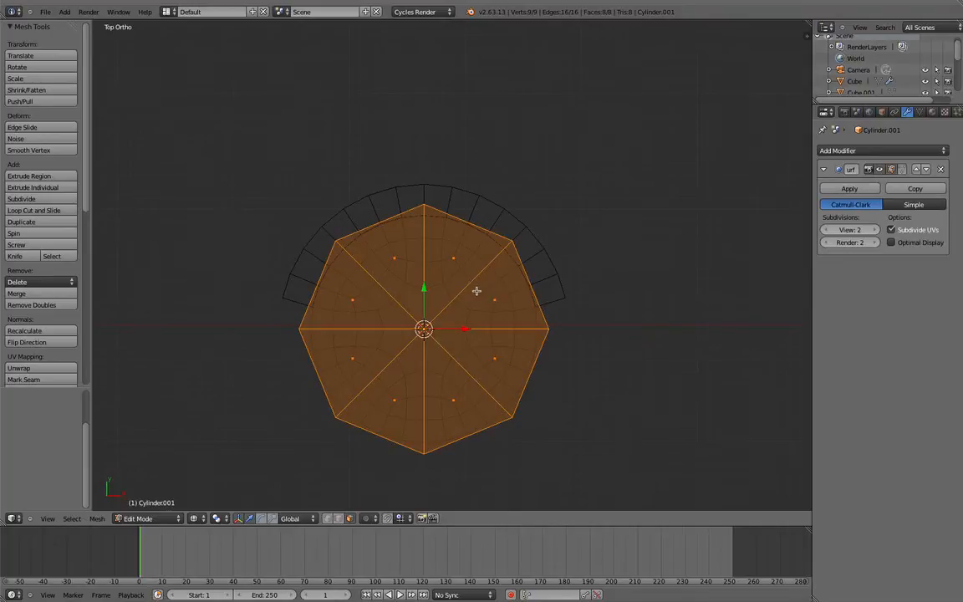
key("a")
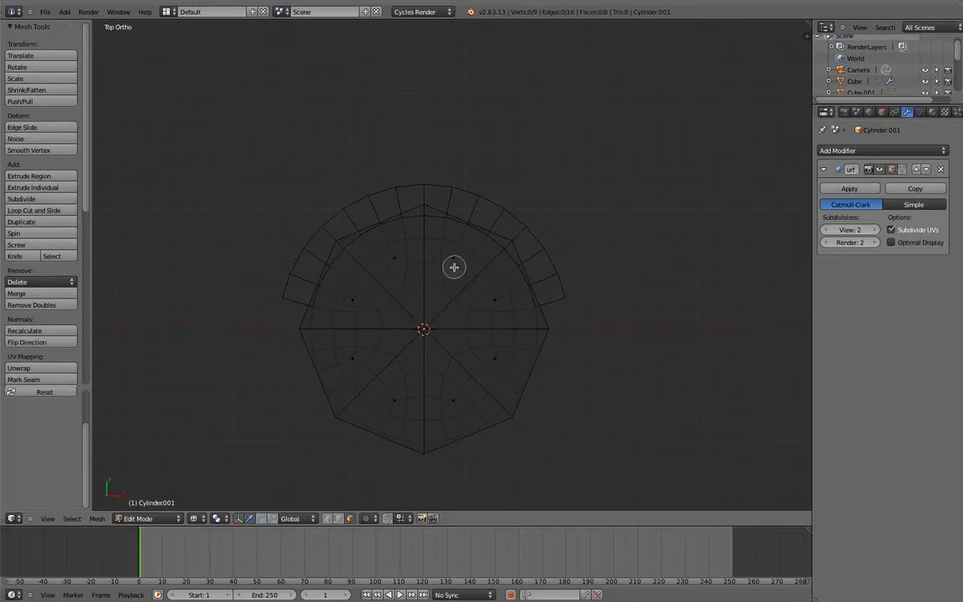
right_click(454, 261)
right_click(447, 397, "shift")
right_click(490, 357, "shift")
right_click(478, 301, "shift")
right_click(344, 365, "shift")
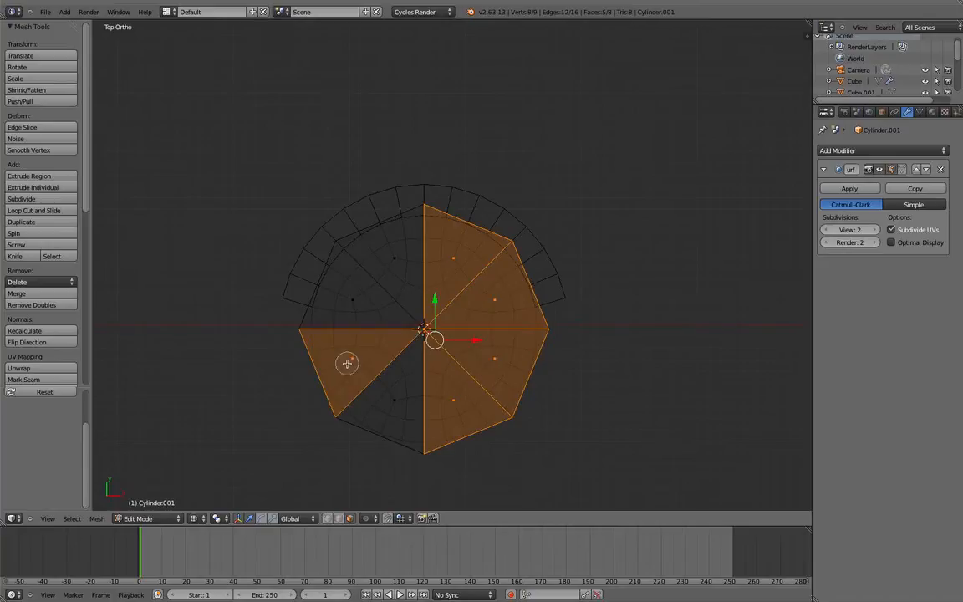
right_click(352, 323, "shift")
right_click(368, 390, "shift")
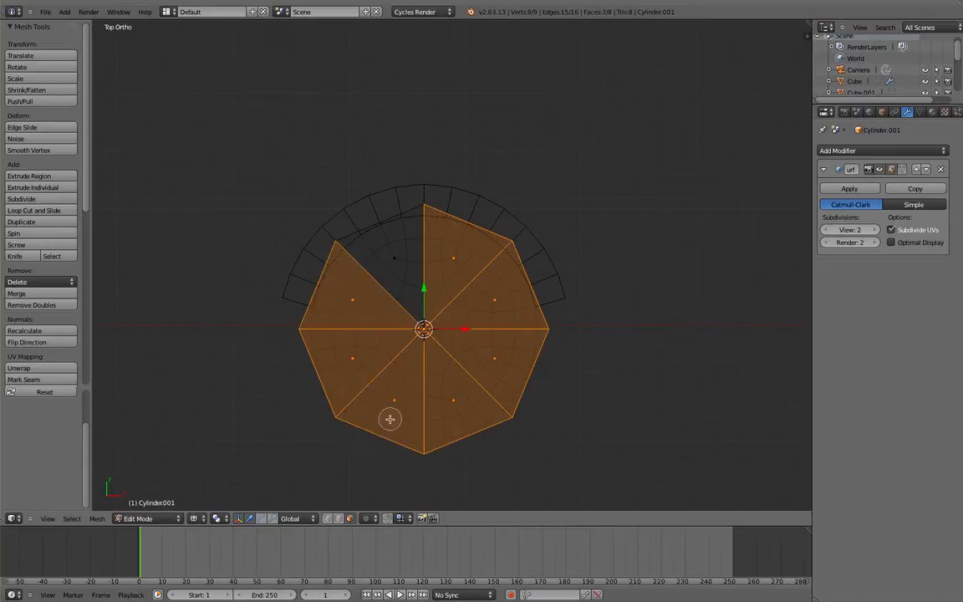
key("x")
left_click(463, 362)
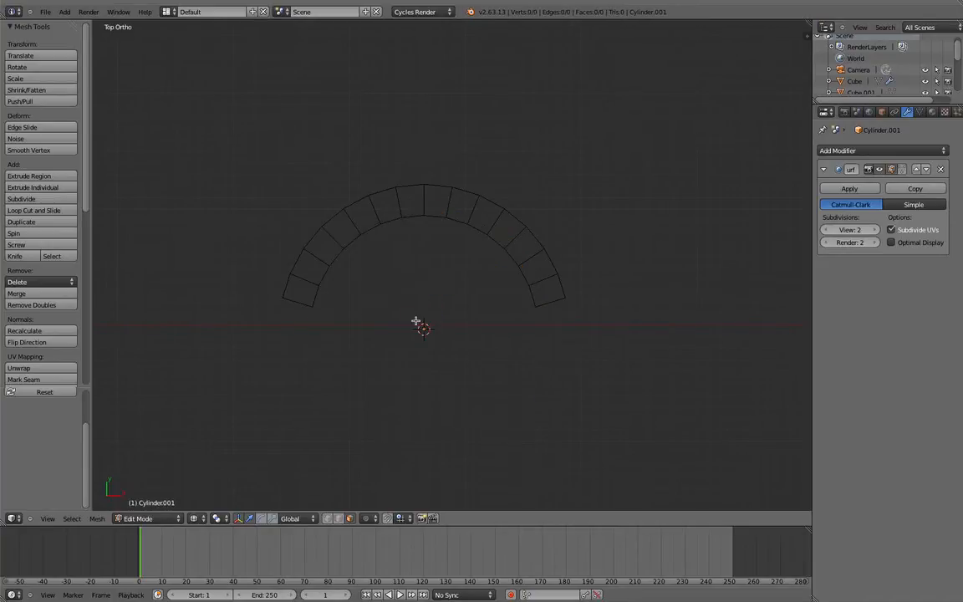
- Undo the vertex deletion and delete only the selected faces of the disc, keeping the single unselected wedge face
key("ctrl+z")
key("x")
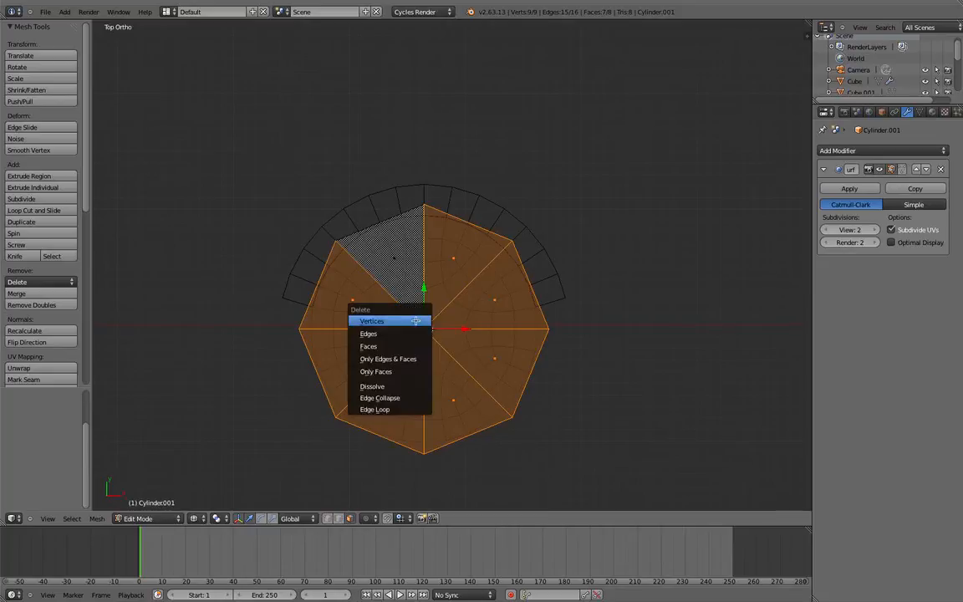
left_click(389, 339)
middle_click_drag(407, 287, 425, 229)
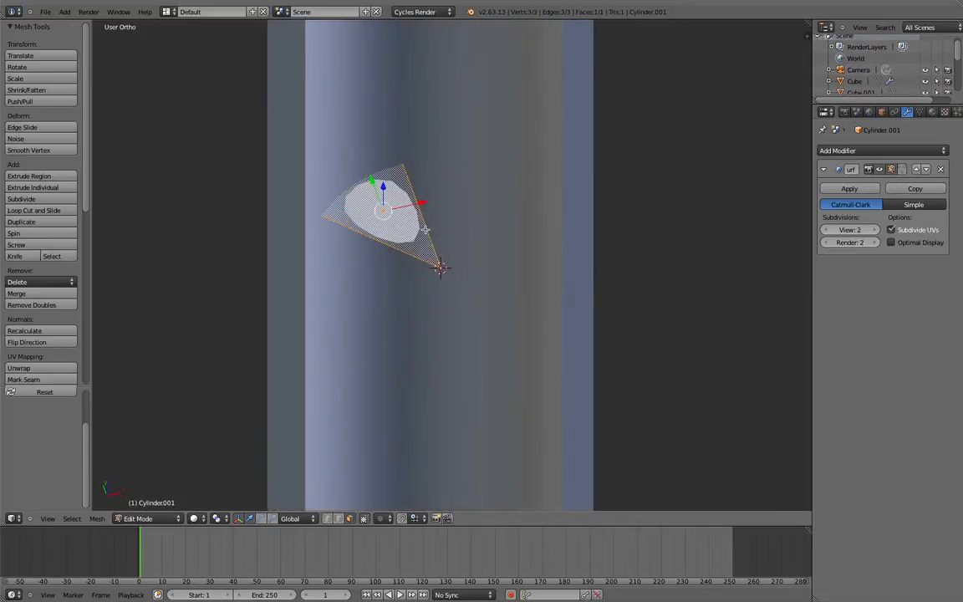
middle_click_drag(370, 173, 373, 168)
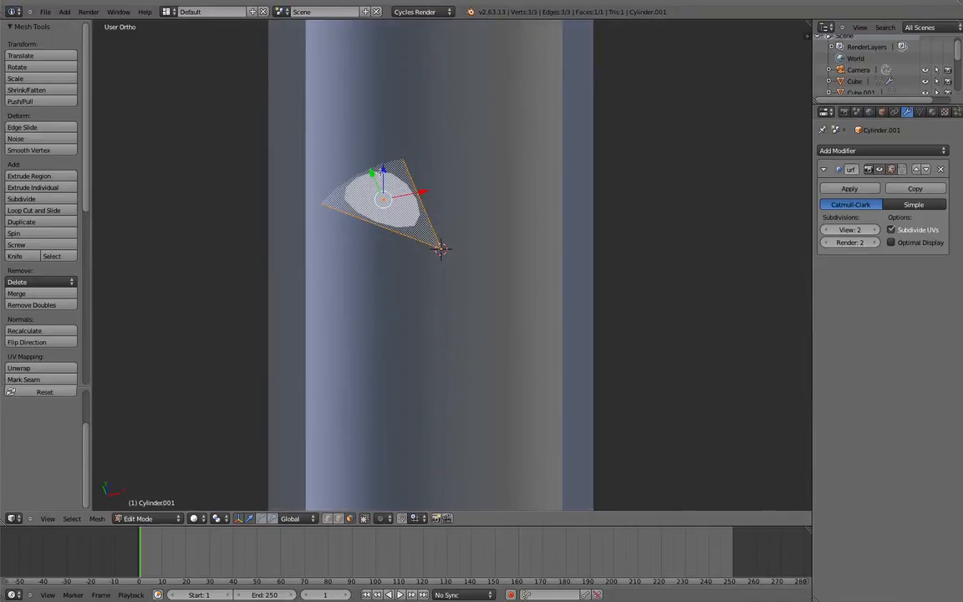
- Crease all edges of the wedge face, and clear the crease on its outer edge facing the wall
key("shift+e")
left_click(604, 293)
key("a")
mouse_move(451, 263)
middle_mouse_down()
mouse_move(573, 260)
mouse_move(398, 246)
middle_mouse_up()
key("z")
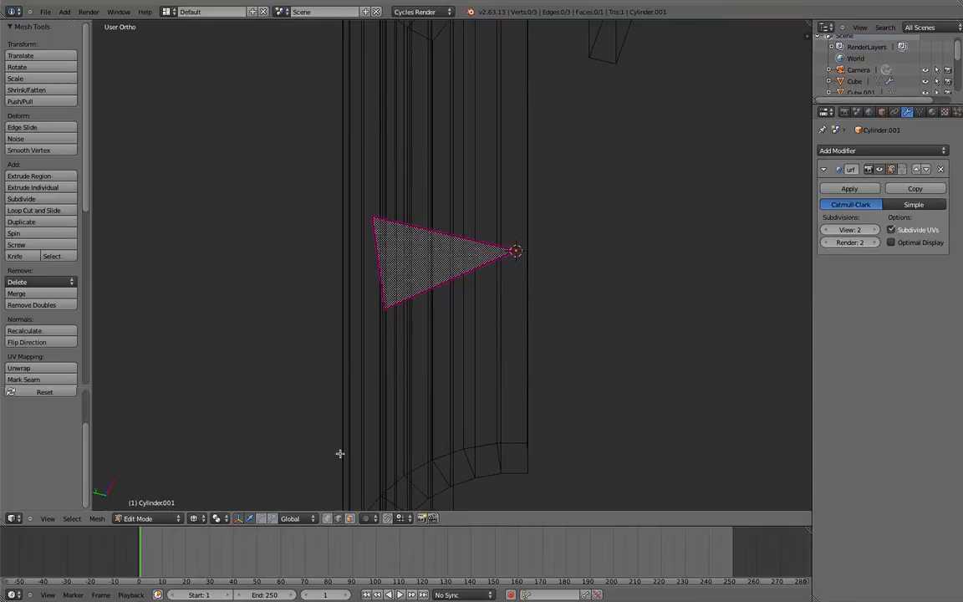
right_click(379, 267)
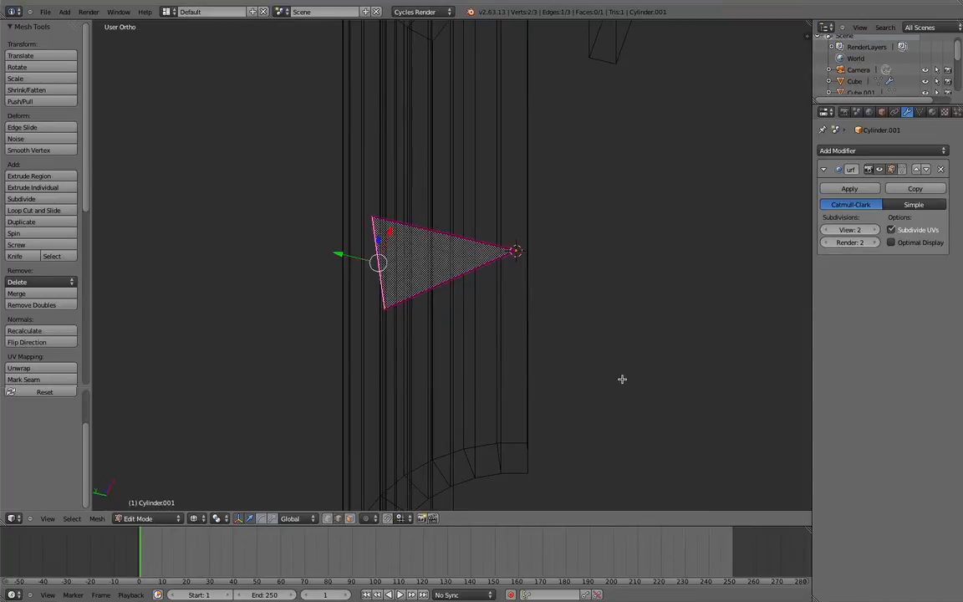
key("shift+e")
left_click(445, 277)
key("shift+e")
left_click(475, 273)
- Extrude the whole wedge face upward along Z by about 4.67
key("z")
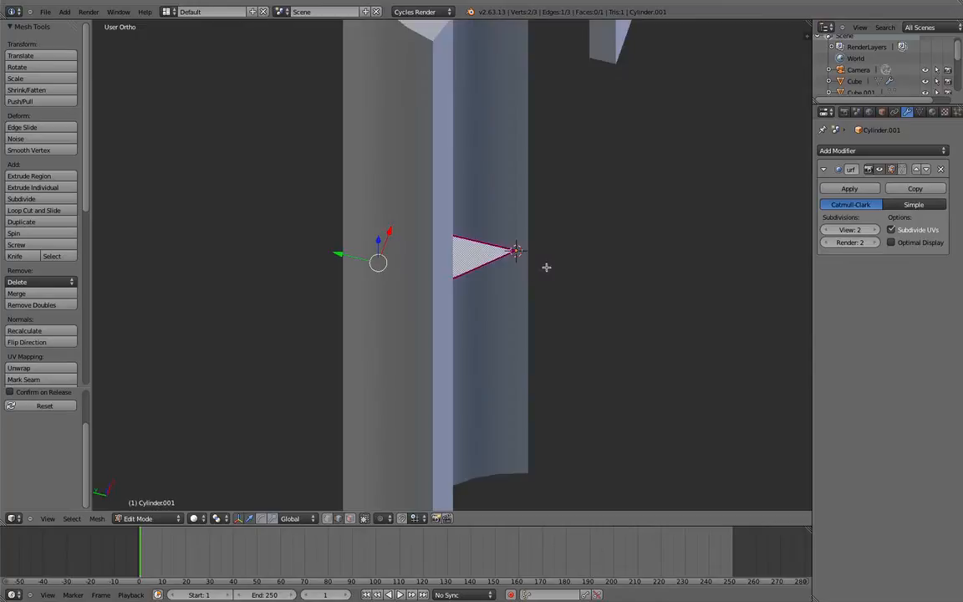
middle_click_drag(546, 267, 463, 267)
key("a")
key("a")
key("e")
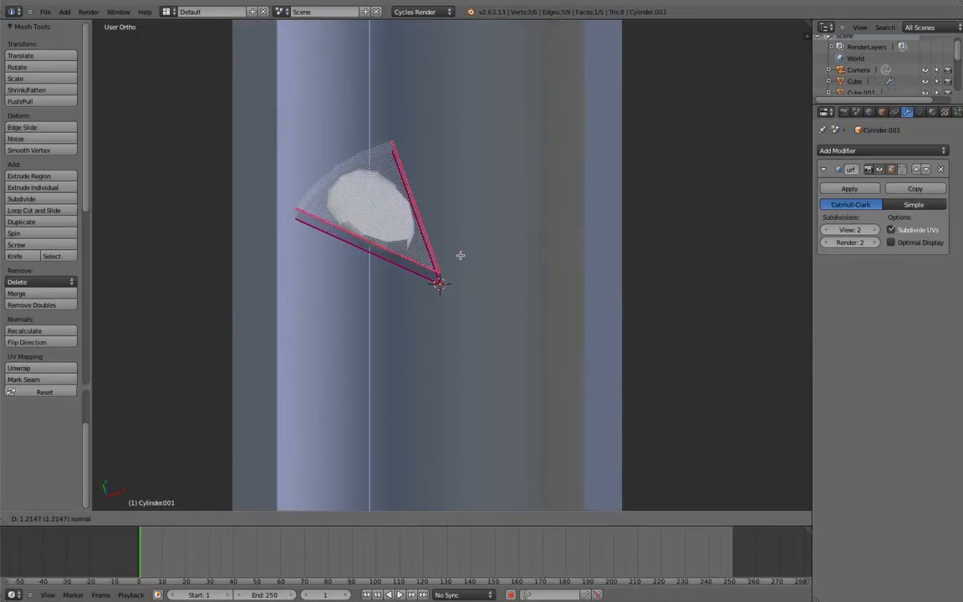
left_click(466, 225)
- Crease the three vertical edges of the extruded wedge, at its tip and at both outer corners
right_click(443, 261)
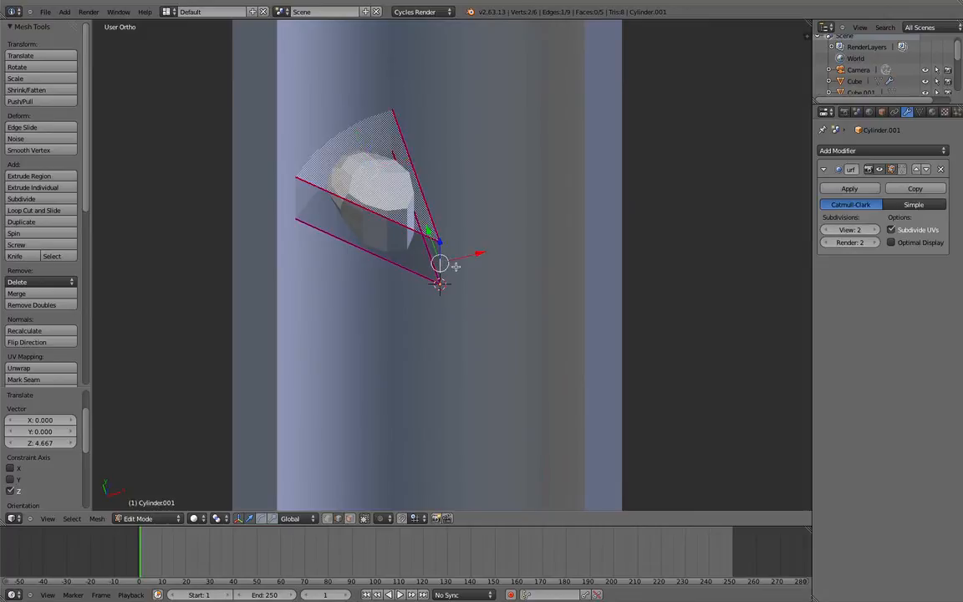
key("a")
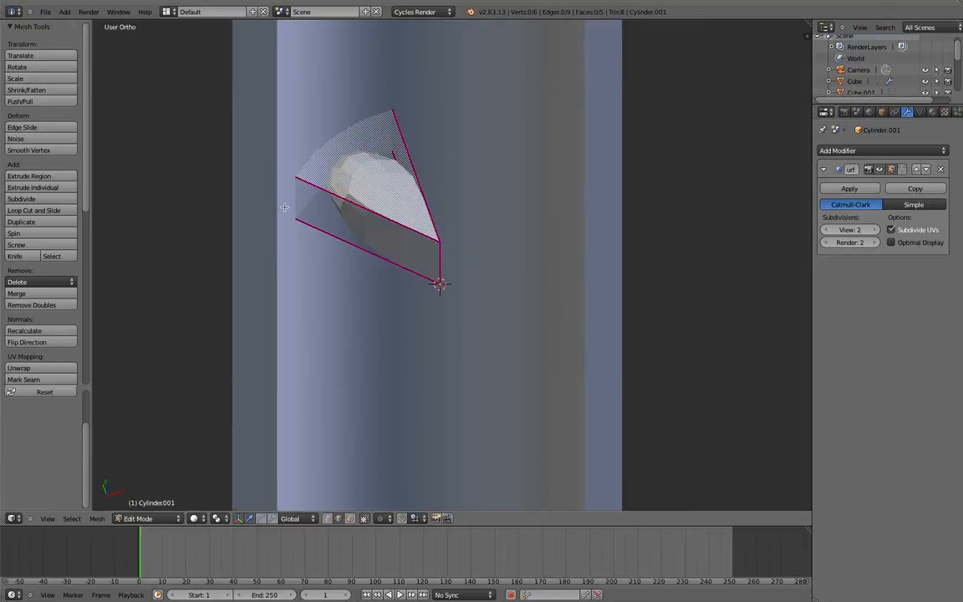
middle_click_drag(284, 208, 407, 205)
key("z")
right_click(423, 274)
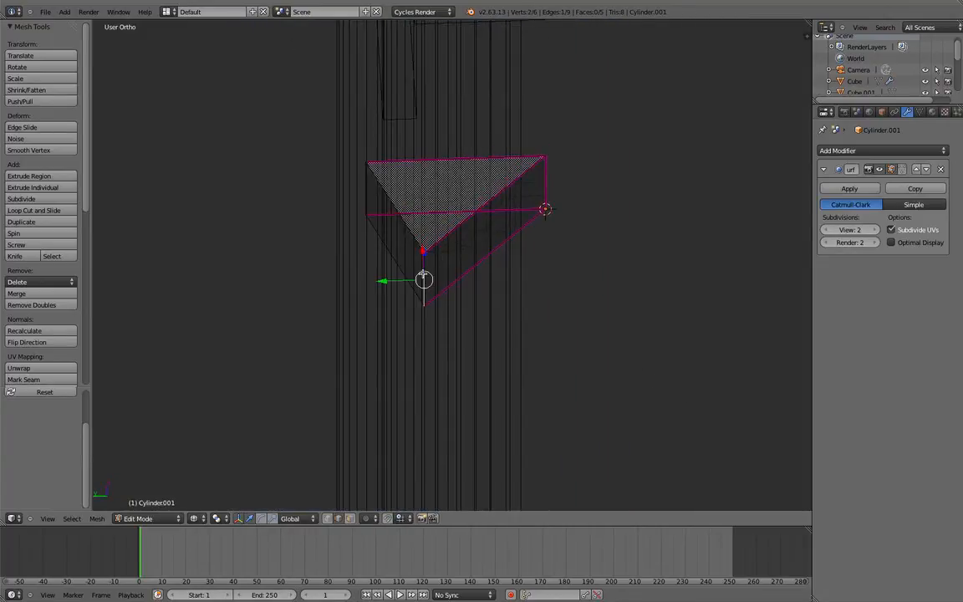
key("shift+e")
left_click(641, 398)
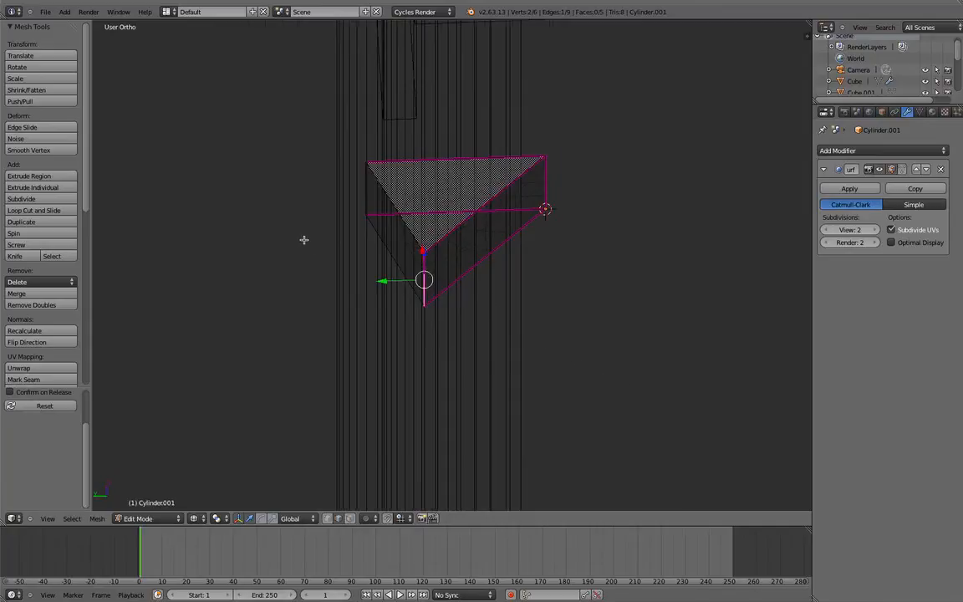
middle_click_drag(304, 238, 410, 234)
right_click_drag(417, 235, 404, 238)
right_click(418, 244)
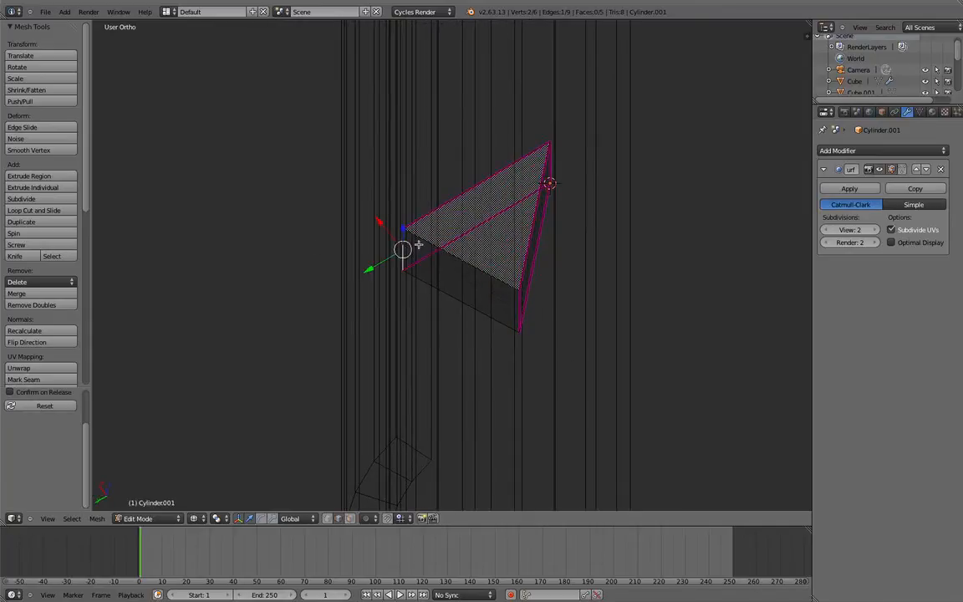
key("a")
key("z")
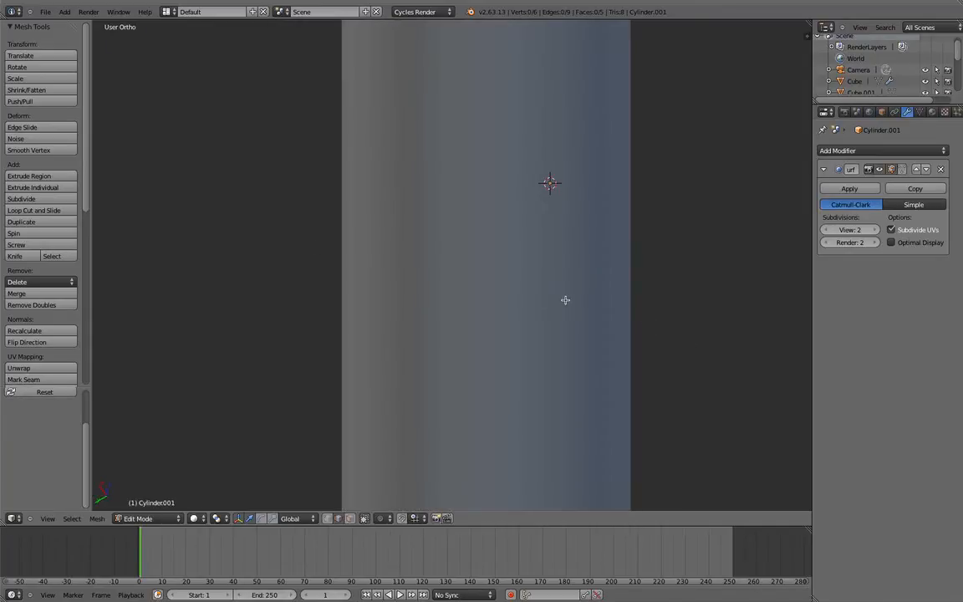
- Select the two outer vertical edges of the wedge together and clear their crease
mouse_move(565, 298)
middle_mouse_down()
mouse_move(406, 312)
mouse_move(531, 290)
mouse_move(425, 298)
mouse_move(514, 282)
middle_mouse_up()
key("z")
right_click(424, 278)
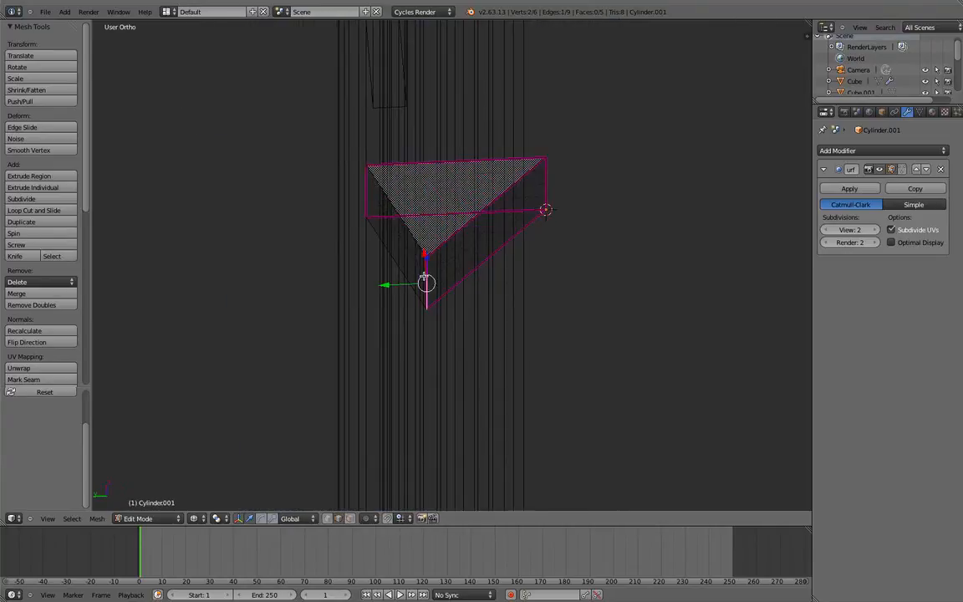
right_click(343, 203, "shift")
key("shift+e")
left_click(542, 281)
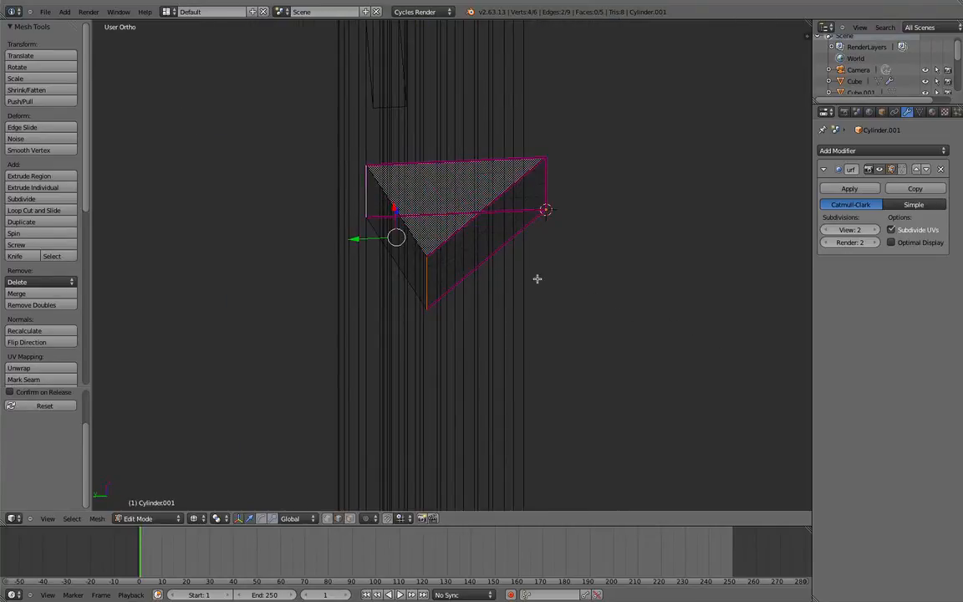
key("shift+e")
left_click(438, 240)
- Crease the upper and lower outer edges of the wedge on the side facing the wall
right_click(385, 246)
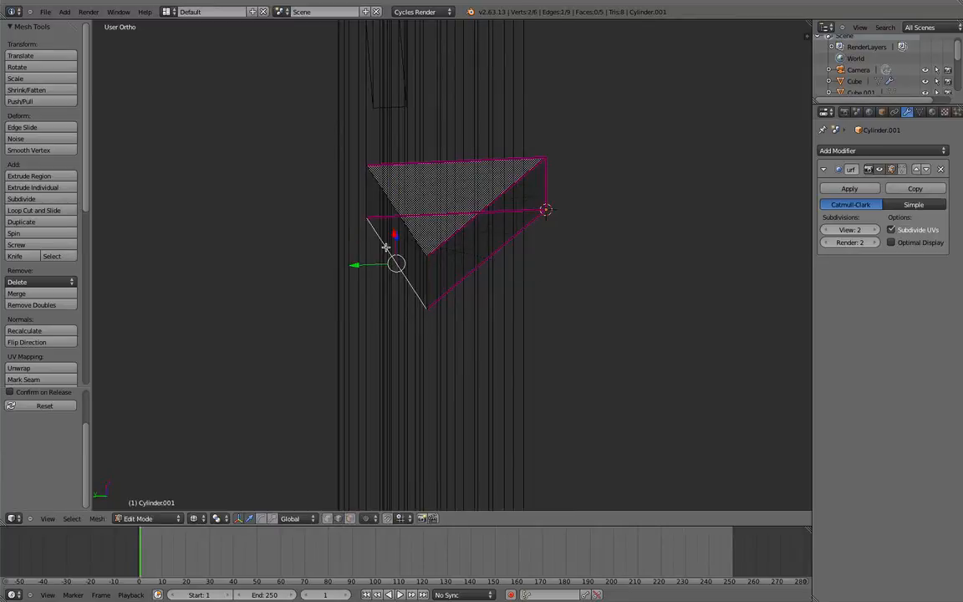
right_click(405, 218, "shift")
key("shift+e")
right_click(386, 224)
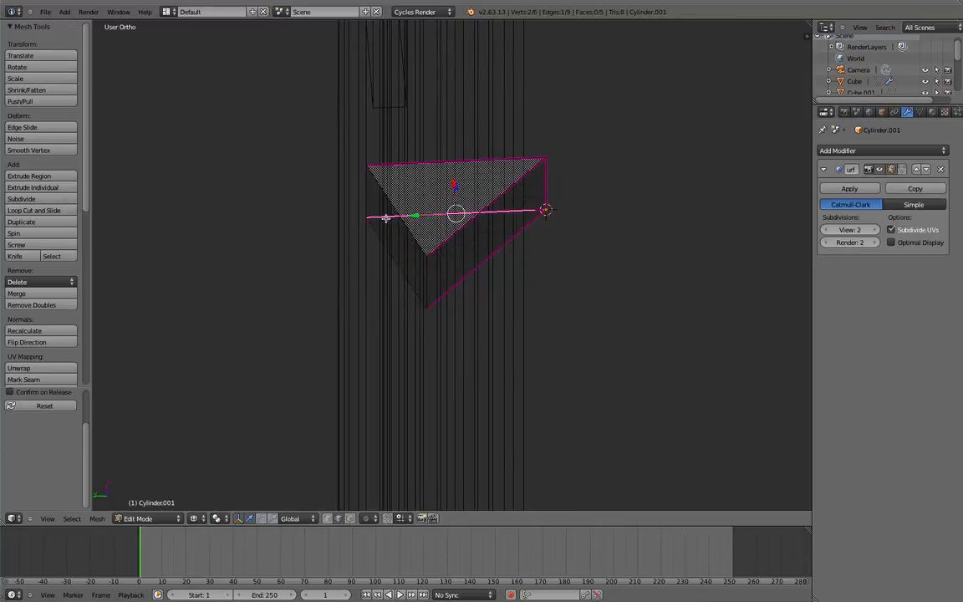
right_click(407, 228)
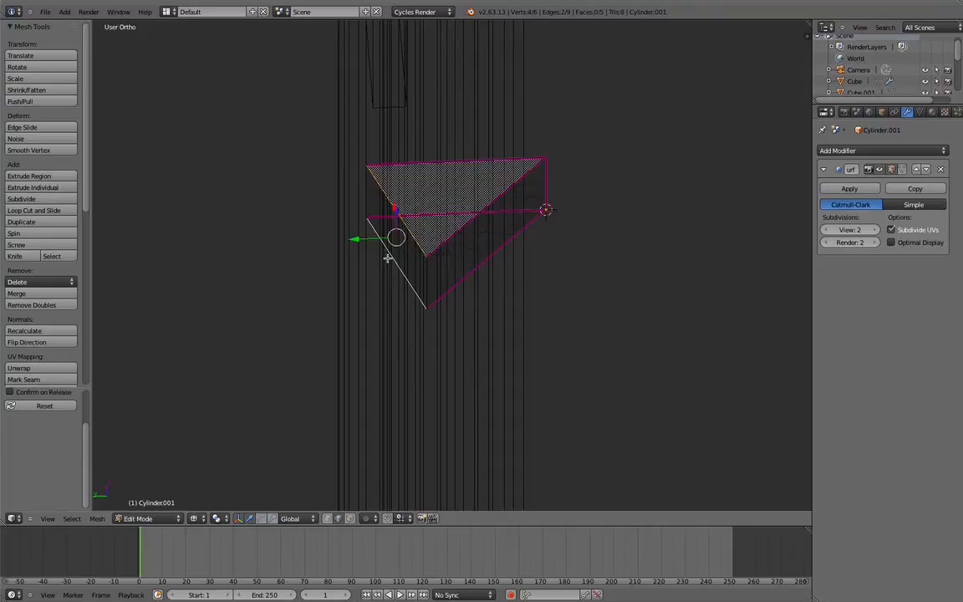
key("z")
scroll(504, 373, "up", 3)
mouse_move(607, 373)
middle_mouse_down()
mouse_move(484, 372)
mouse_move(458, 353)
mouse_move(473, 340)
mouse_move(500, 344)
mouse_move(463, 349)
mouse_move(427, 384)
mouse_move(535, 364)
mouse_move(394, 368)
mouse_move(430, 324)
mouse_move(481, 333)
mouse_move(474, 433)
mouse_move(430, 340)
mouse_move(361, 310)
mouse_move(445, 293)
mouse_move(516, 300)
middle_mouse_up()
- Select both outer vertical edges of the wedge in wireframe and crease them fully again
key("a")
key("z")
right_click(516, 300)
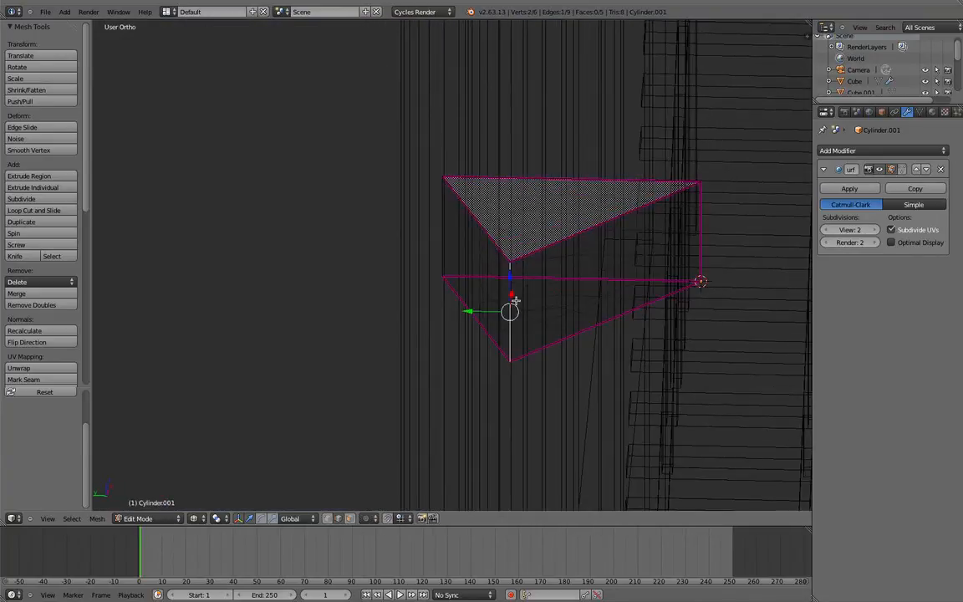
right_click(455, 259, "shift")
key("shift+e")
left_click(698, 392)
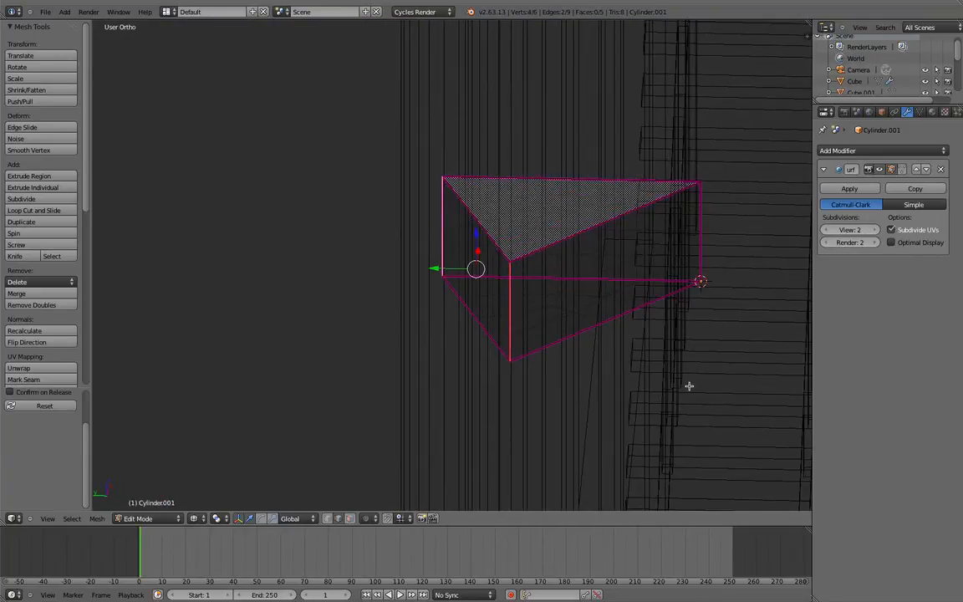
key("a")
- Try a horizontal loop cut around the wedge at half its height
middle_click_drag(499, 265, 539, 279)
key("ctrl+r")
left_click(434, 251)
left_click(436, 252)
right_click(506, 338)
right_click(540, 277)
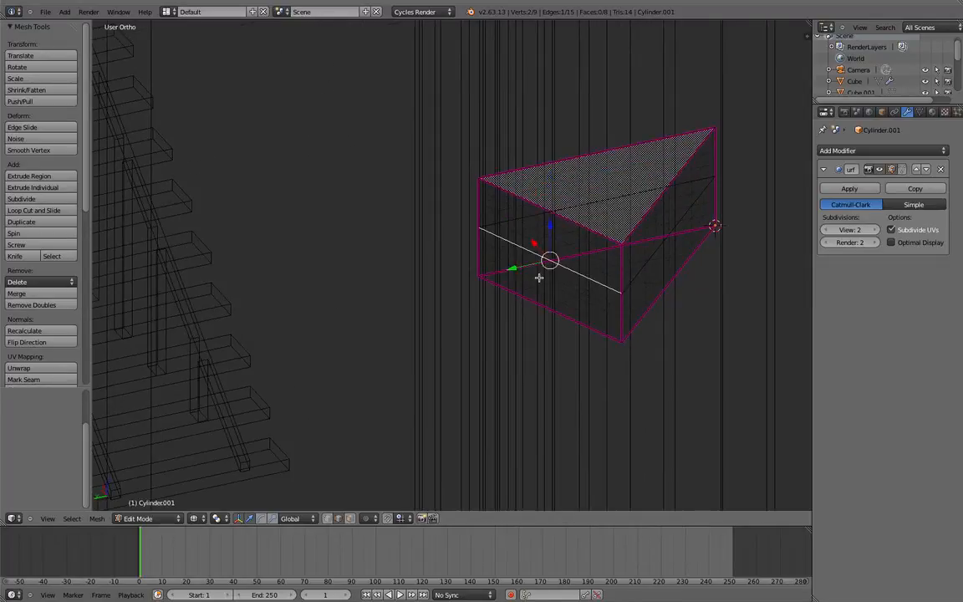
key("a")
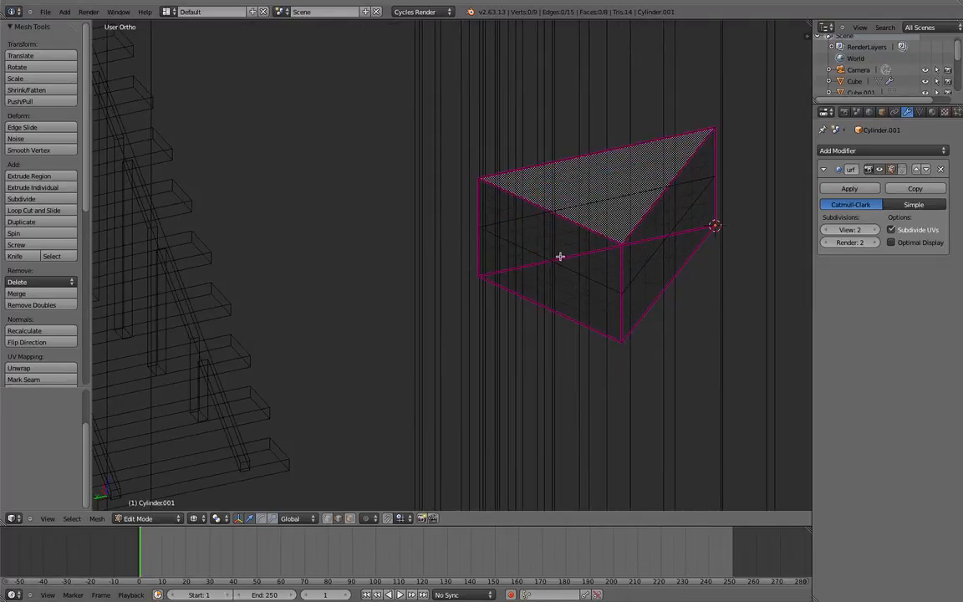
- Try a vertical loop cut through the middle of the wedge's outer face and select its edge segments
key("ctrl+r")
left_click(559, 215)
left_click(559, 215)
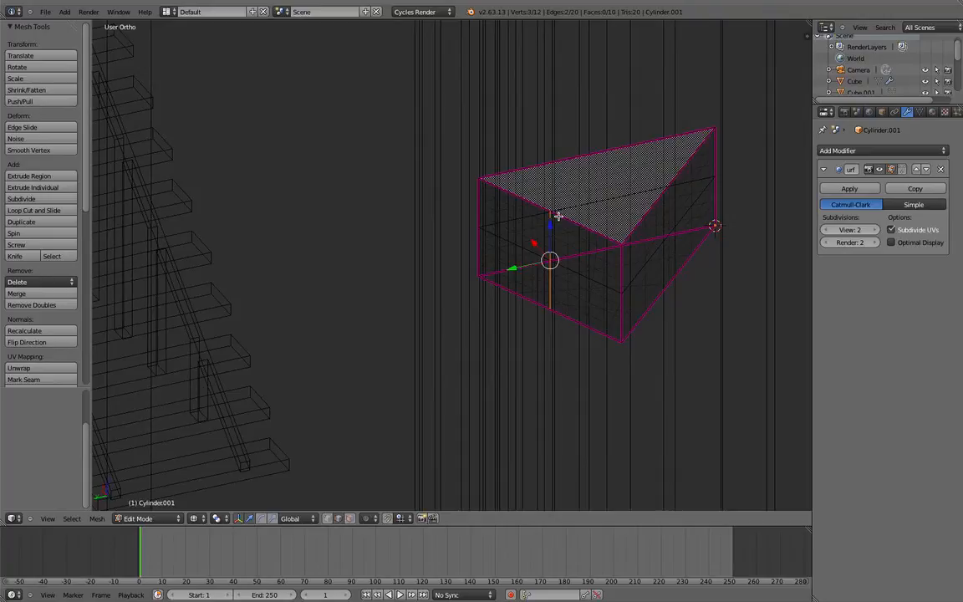
key("a")
right_click(554, 241)
middle_click_drag(554, 241, 539, 261)
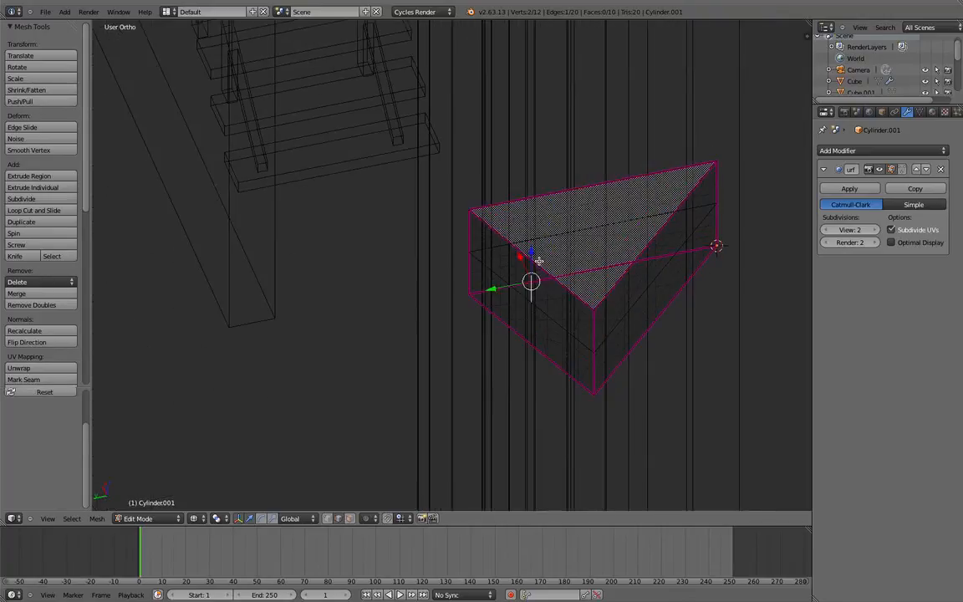
right_click(531, 306)
mouse_move(537, 303)
middle_mouse_down()
mouse_move(473, 329)
mouse_move(417, 332)
mouse_move(451, 317)
mouse_move(552, 323)
mouse_move(589, 308)
middle_mouse_up()
key("z")
key("z")
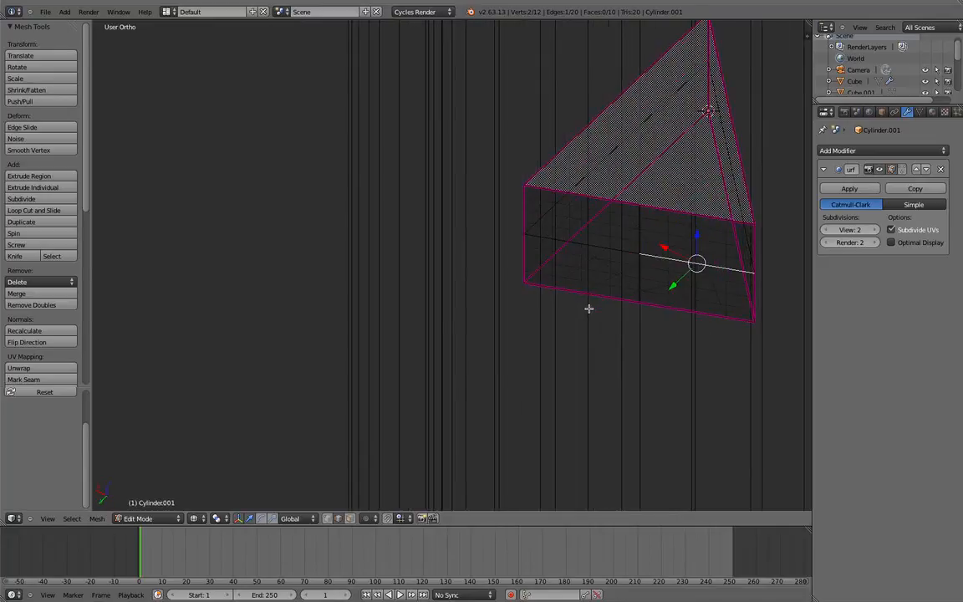
right_click(641, 231)
middle_click_drag(669, 251, 626, 194)
- Undo both loop cuts on the wedge
key("ctrl+z")
key("ctrl+z")
key("ctrl+z")
key("ctrl+z")
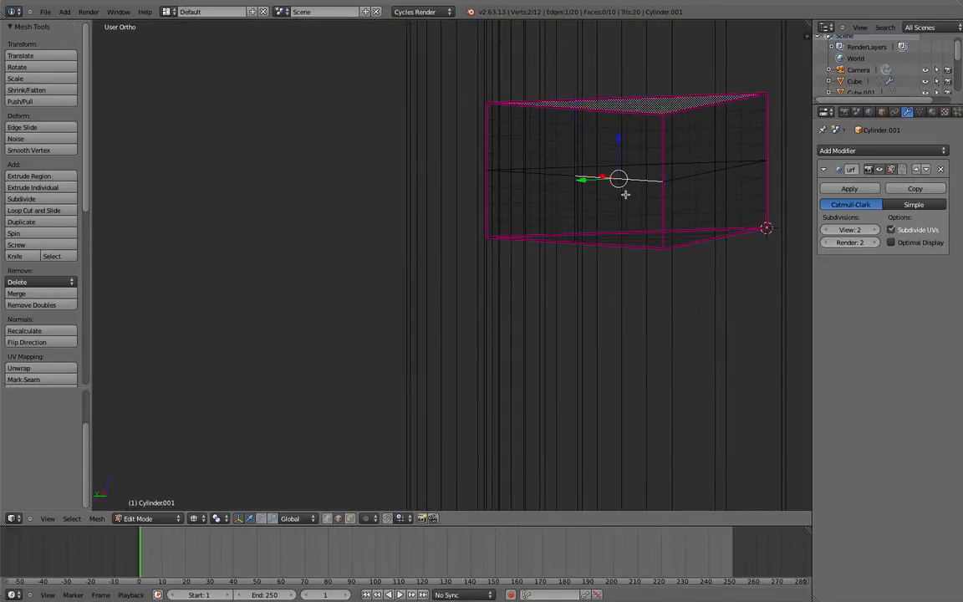
key("ctrl+z")
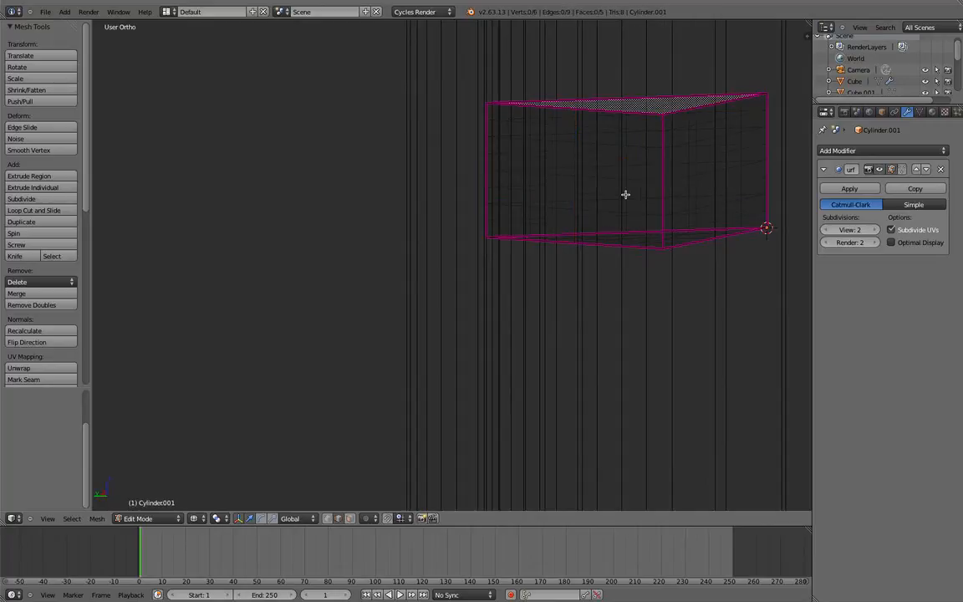
- Add a single vertical loop cut centred on the wedge's outer face
middle_click_drag(610, 184, 630, 195)
key("ctrl+r")
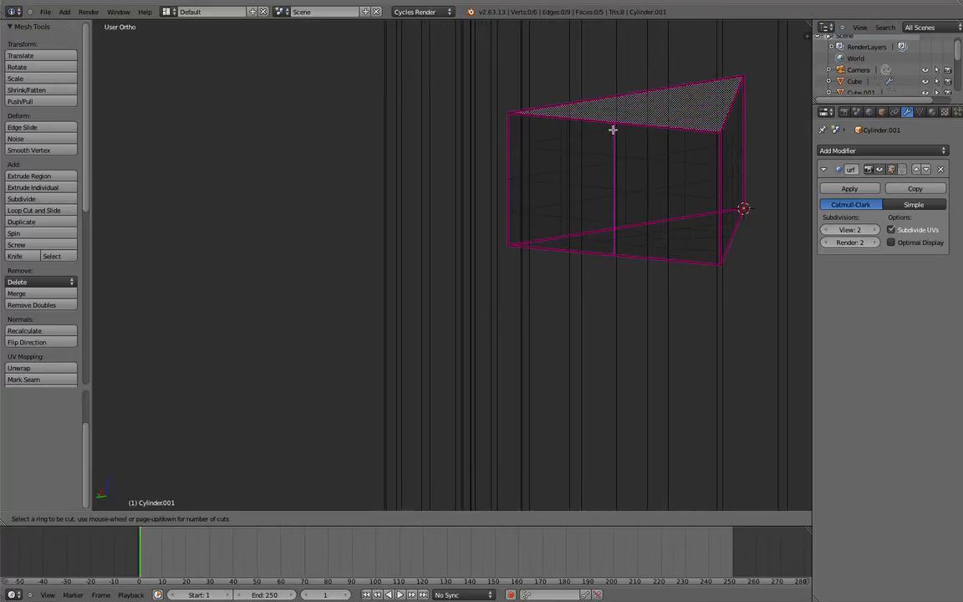
left_click(613, 129)
right_click(613, 129)
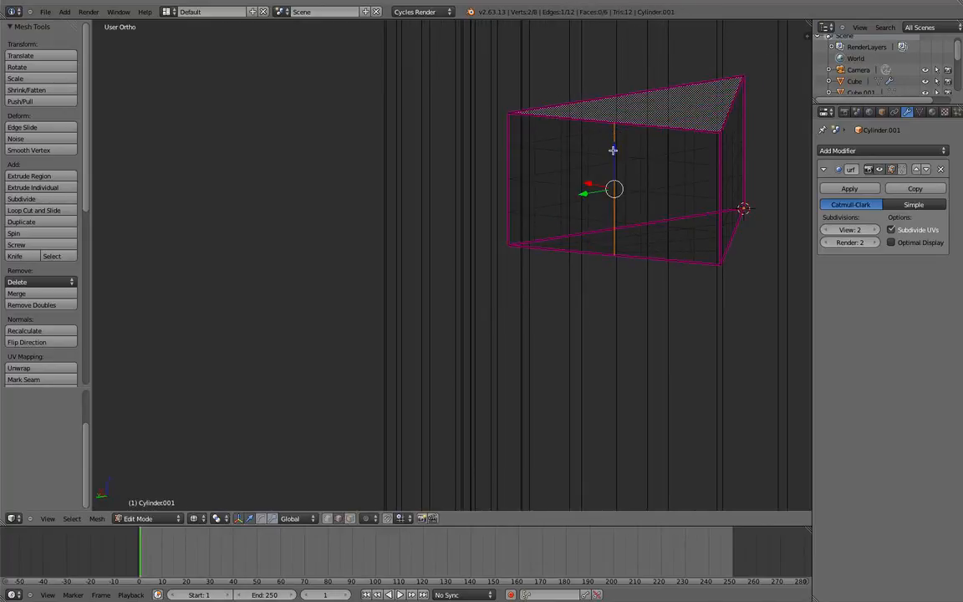
middle_click_drag(612, 151, 607, 163)
- Move the new vertical edge outward along Y, and adjust it in top view to bow the wedge's outer side towards the wall
key("g")
key("z")
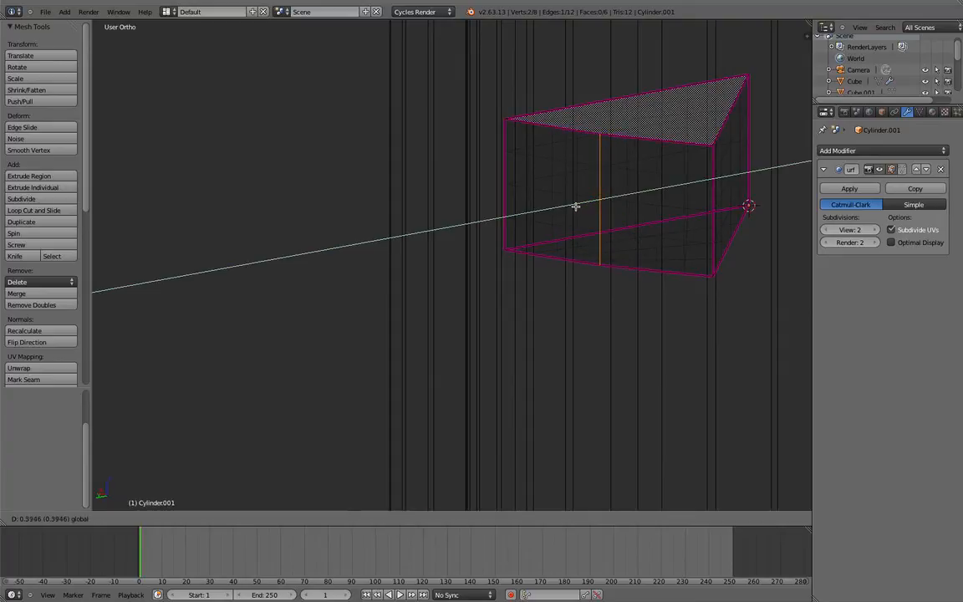
left_click(564, 218)
middle_click_drag(564, 217, 526, 305)
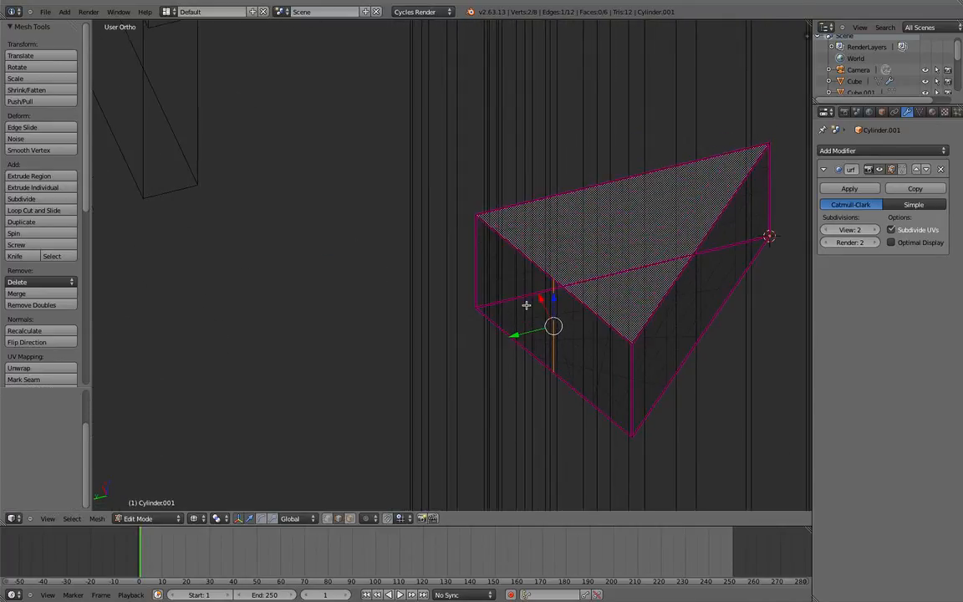
key("KP_7")
middle_click_drag(329, 319, 436, 267, "shift")
scroll(436, 267, "down", 2)
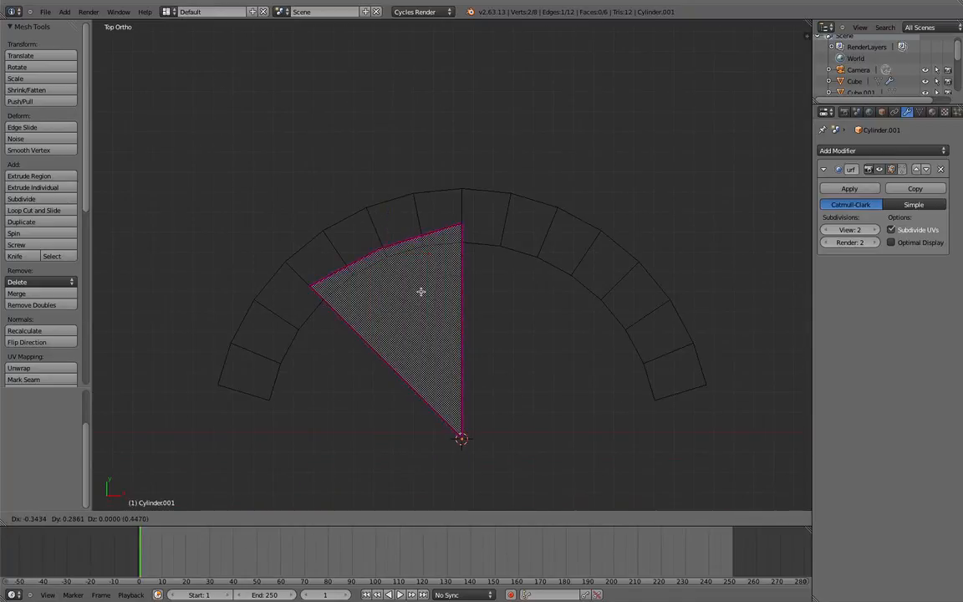
left_click(419, 285)
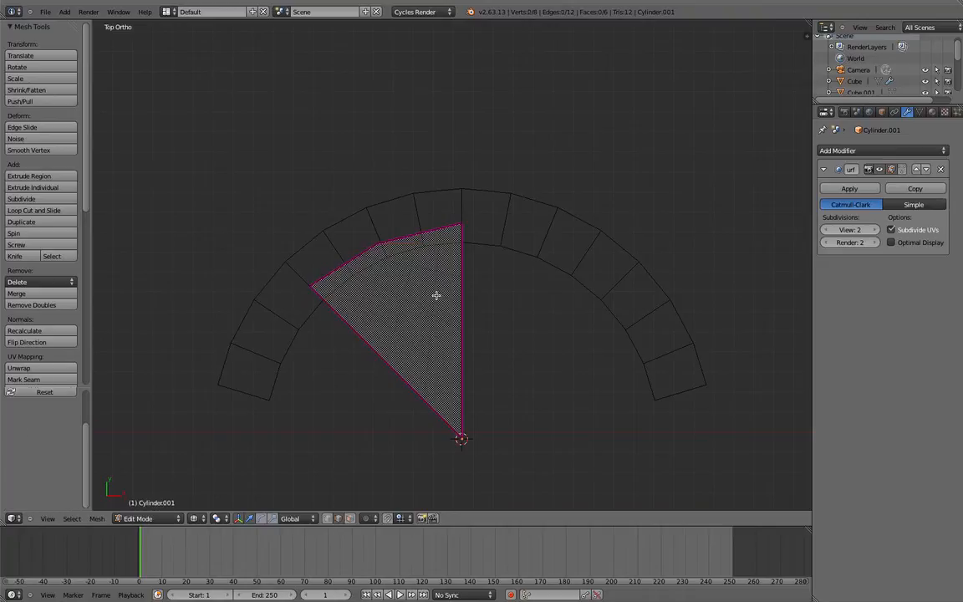
- Return to solid shading and Object Mode, and lower the wedge step by about 25.916 along Z towards the wall's base
key("z")
mouse_move(436, 294)
middle_mouse_down()
mouse_move(435, 274)
mouse_move(451, 257)
middle_mouse_up()
key("Tab")
scroll(469, 277, "down", 3)
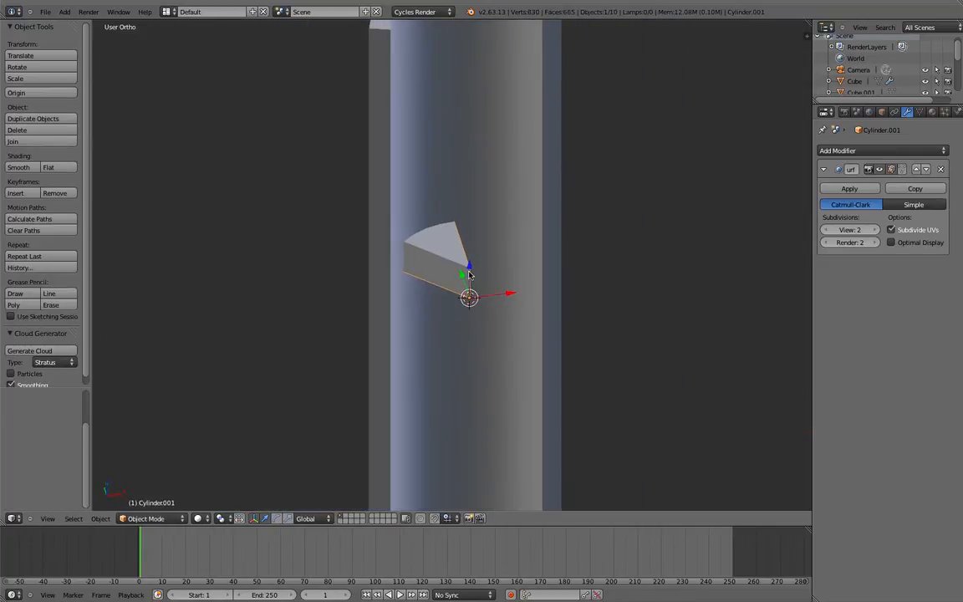
left_click_drag(469, 274, 467, 439)
middle_click_drag(466, 440, 451, 275, "shift")
scroll(452, 278, "up", 2)
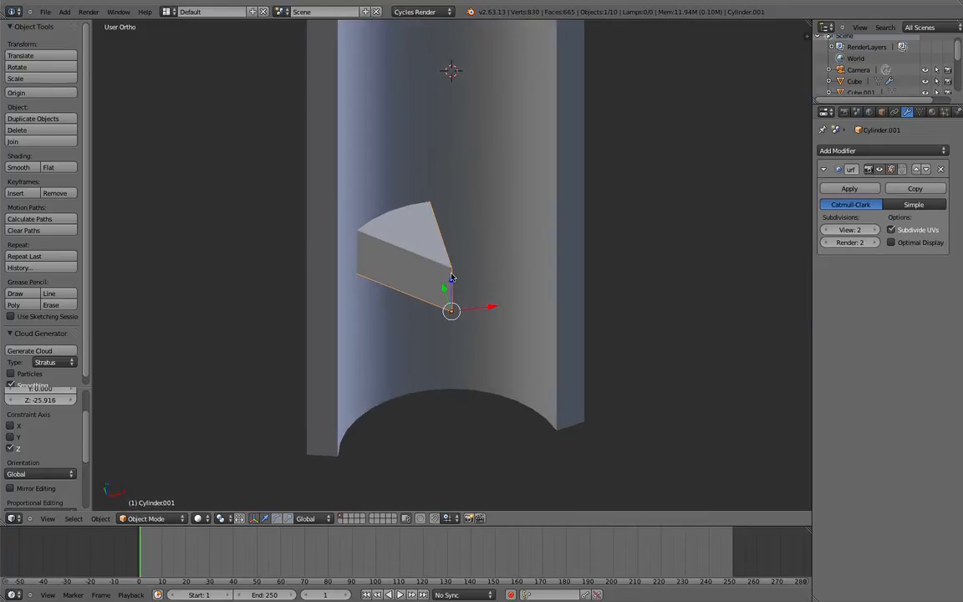
- Lower the wedge step about 15.84 along Z to the wall's base and duplicate it in place
left_click_drag(450, 277, 442, 432)
key("KP_7")
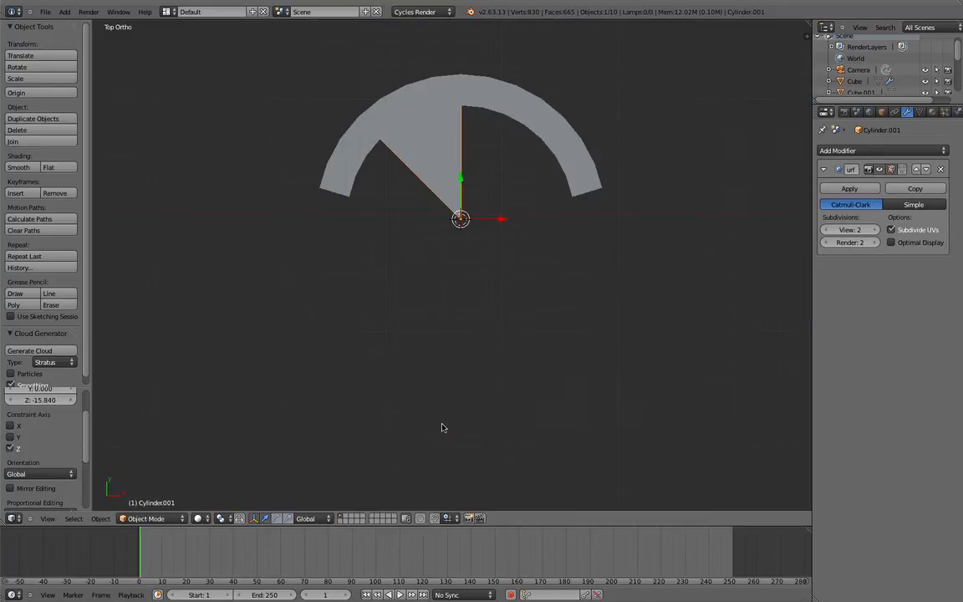
key("shift+d")
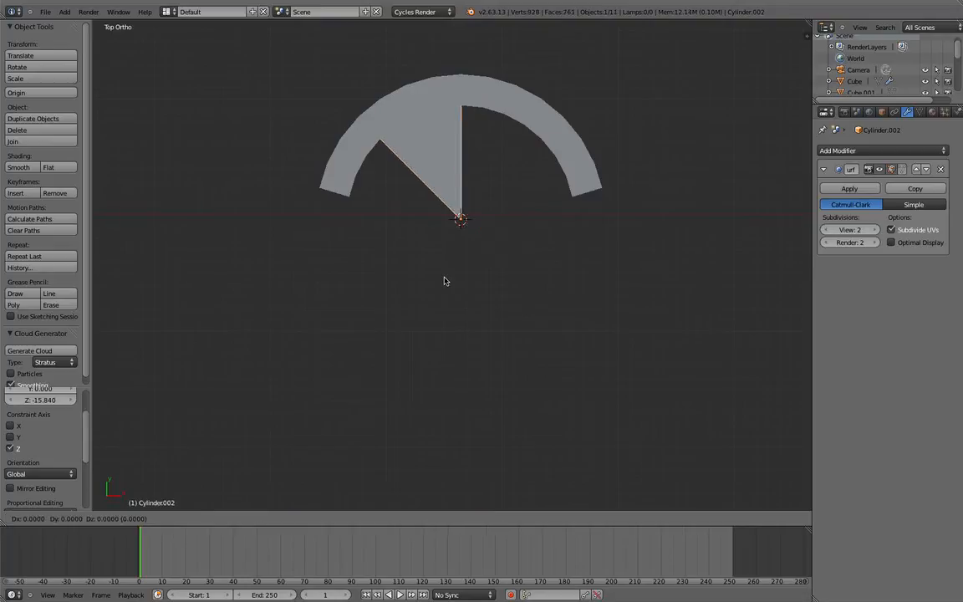
right_click(445, 280)
- Rotate the copied wedge clockwise by about 30° in top view and raise it along Z to rest on the first step
key("r")
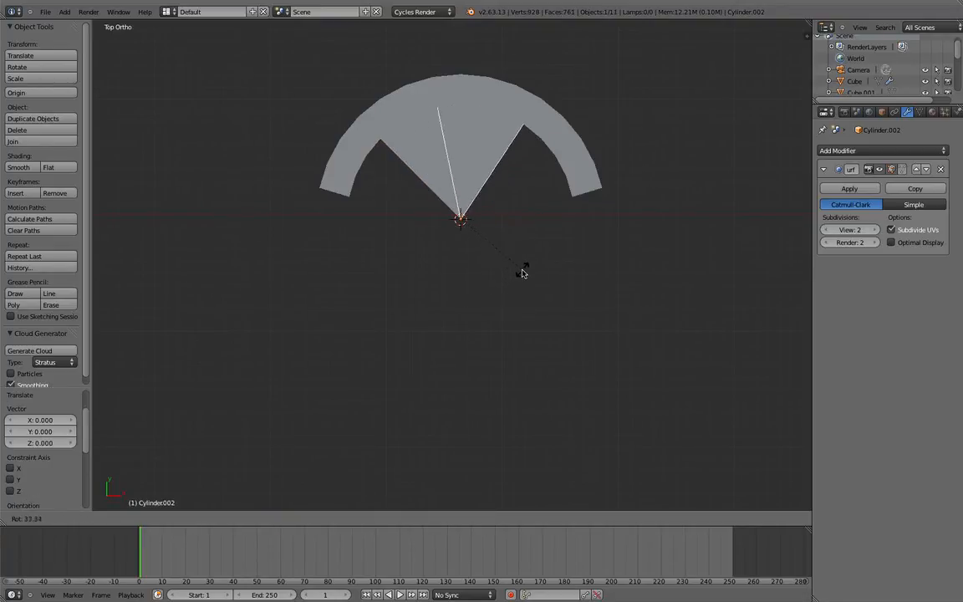
left_click(525, 269)
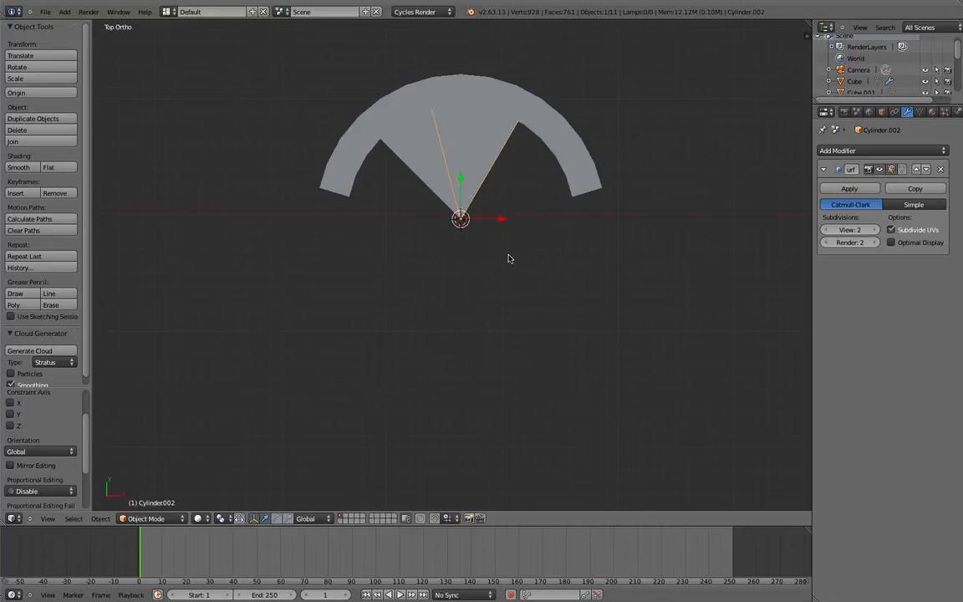
mouse_move(508, 258)
middle_mouse_down()
mouse_move(534, 200)
mouse_move(507, 251)
middle_mouse_up()
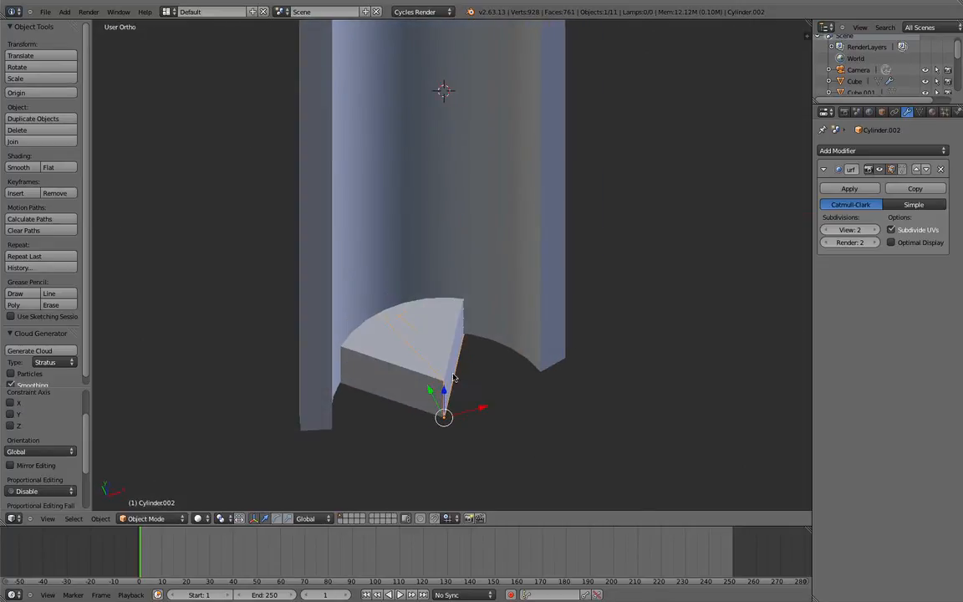
key("KP_1")
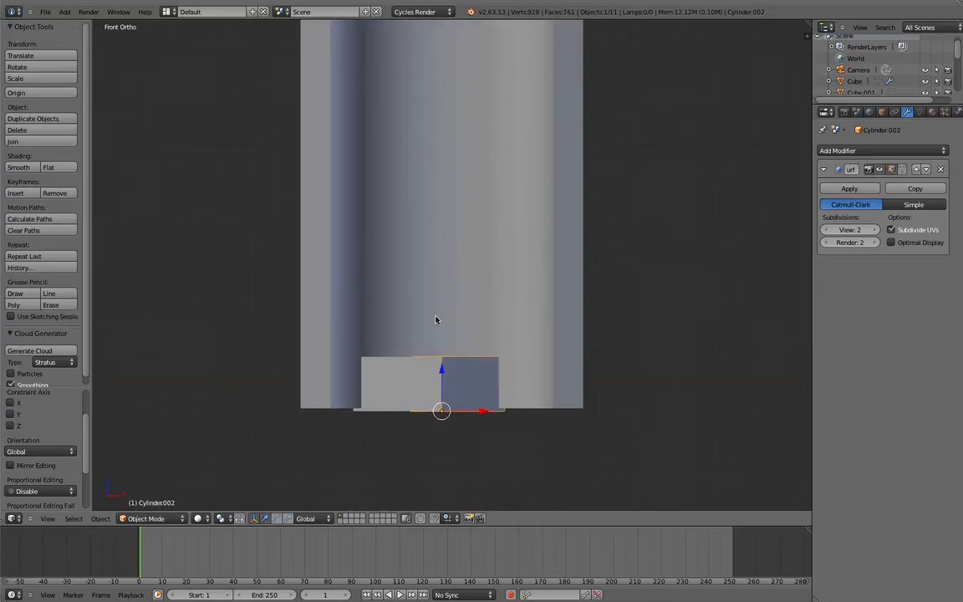
left_click_drag(442, 373, 446, 318)
middle_click_drag(446, 318, 445, 274)
- Duplicate the second step in place and rotate the copy clockwise by about 33° in top view
key("shift+d")
right_click(437, 268)
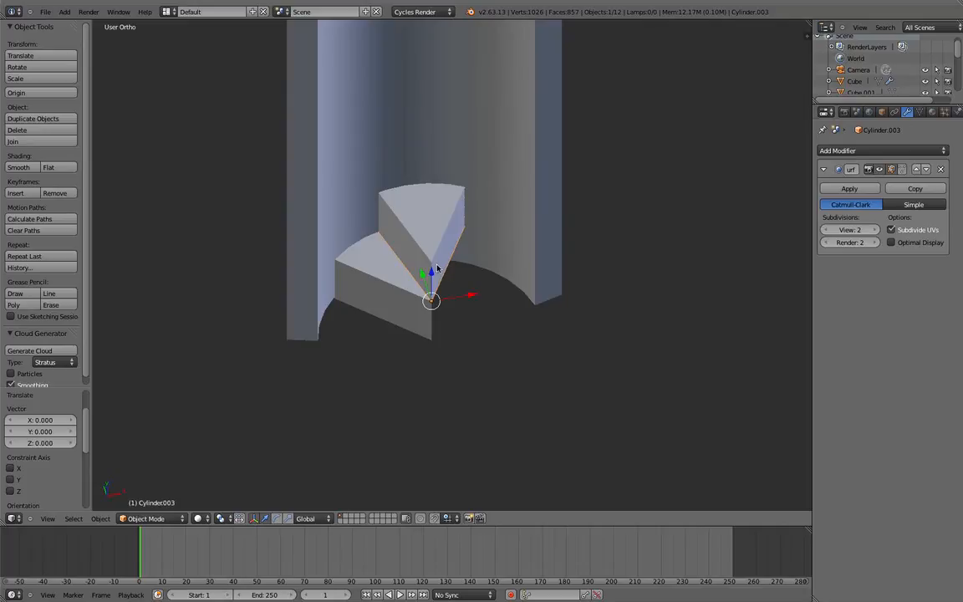
key("KP_7")
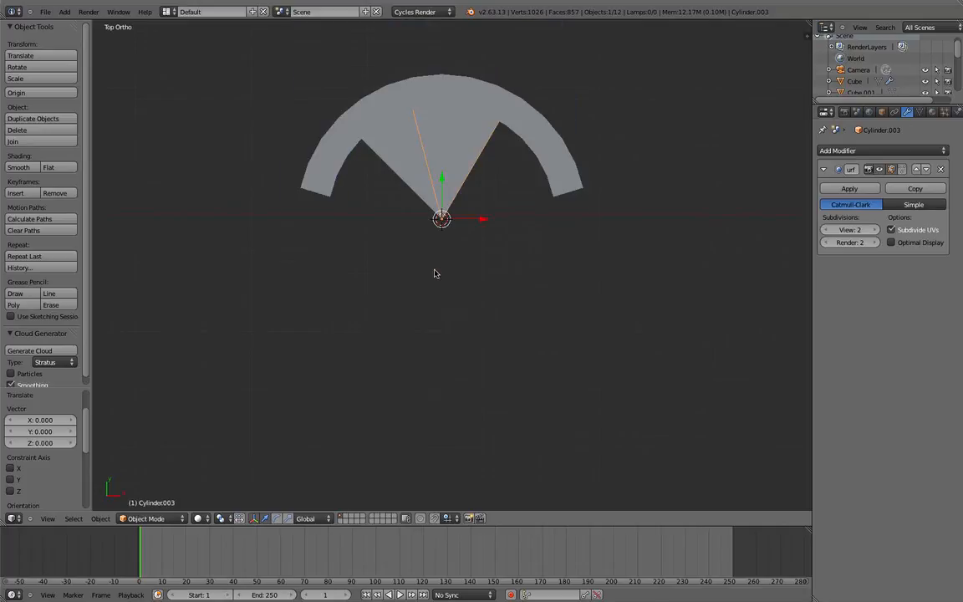
key("r")
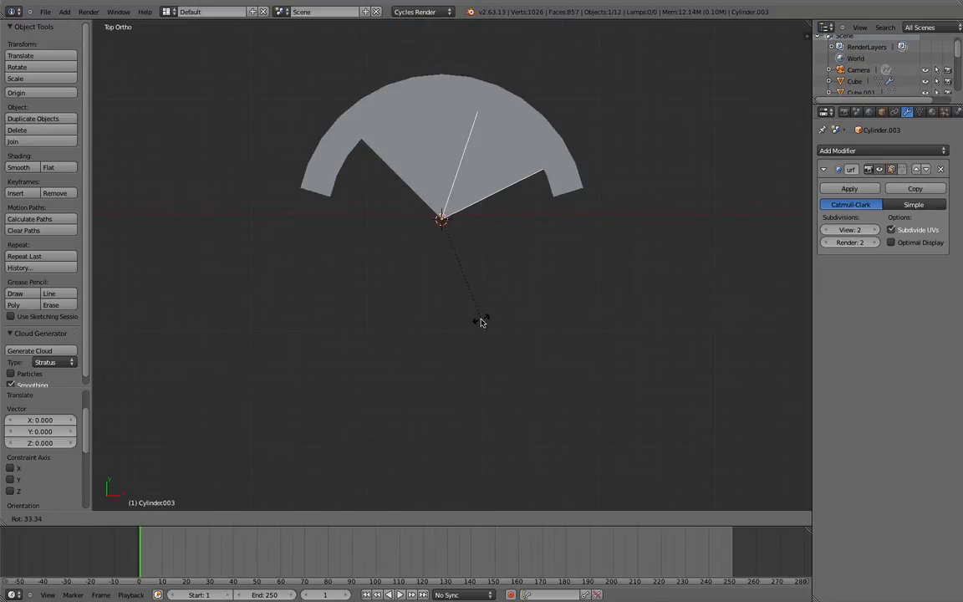
left_click(480, 321)
- Raise the third step about 4.747 along Z onto the second one, using wireframe front view to line it up
key("z")
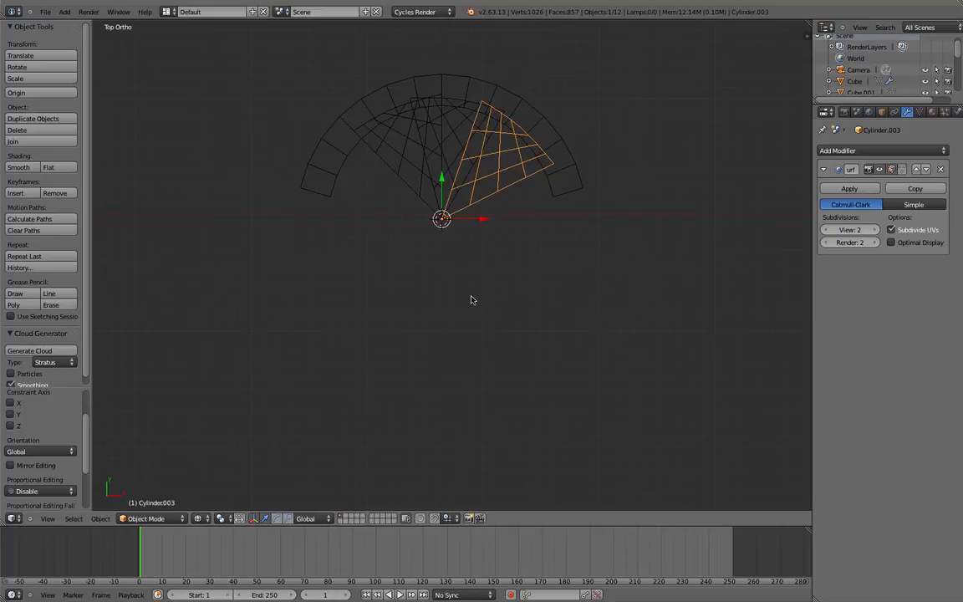
middle_click_drag(471, 299, 468, 207)
key("KP_1")
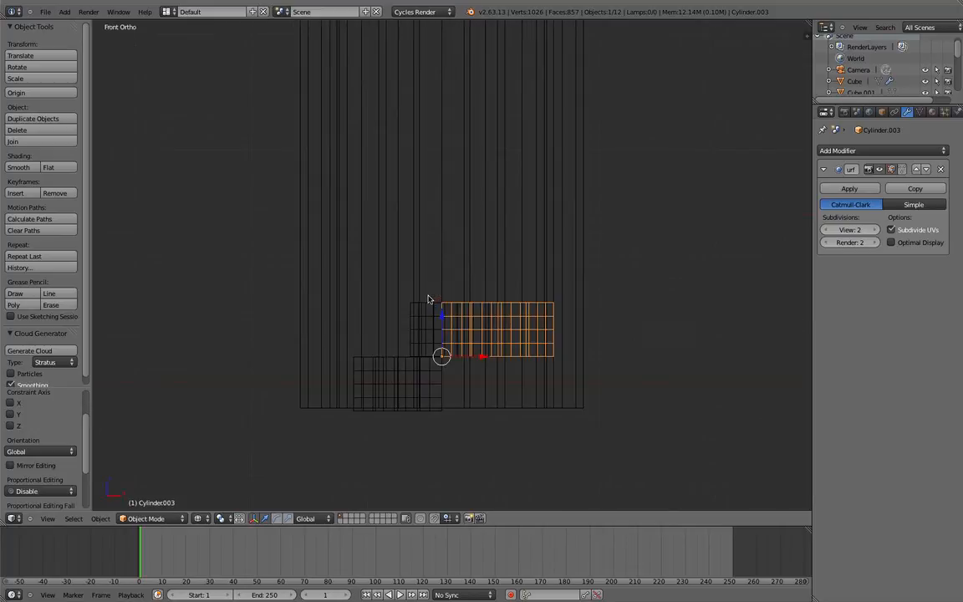
key("g")
key("z")
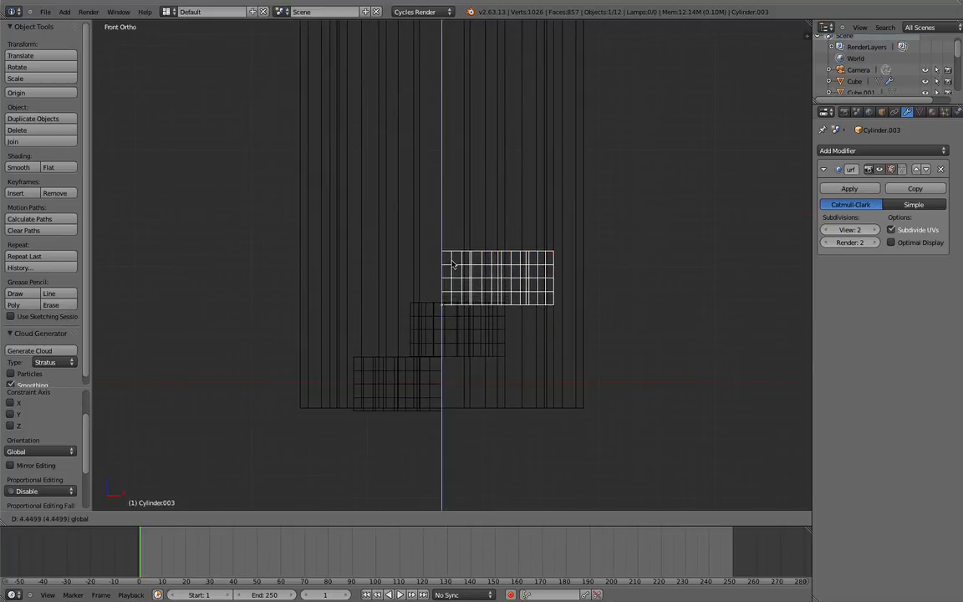
left_click(451, 260)
mouse_move(434, 236)
middle_mouse_down()
mouse_move(459, 307)
mouse_move(413, 316)
middle_mouse_up()
key("z")
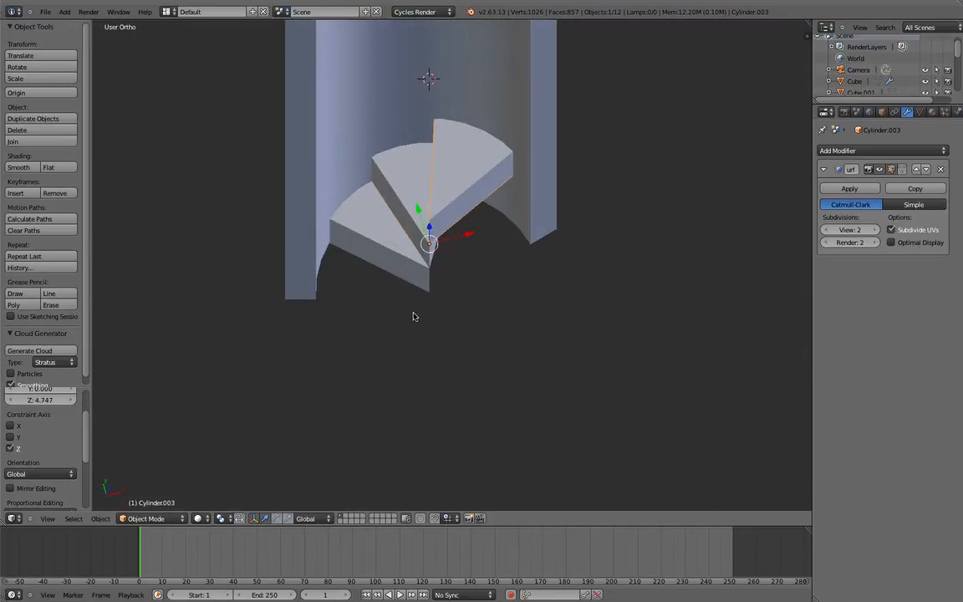
- Duplicate the third step in place and rotate the copy clockwise by about 30° in top view, using wireframe for alignment
key("KP_7")
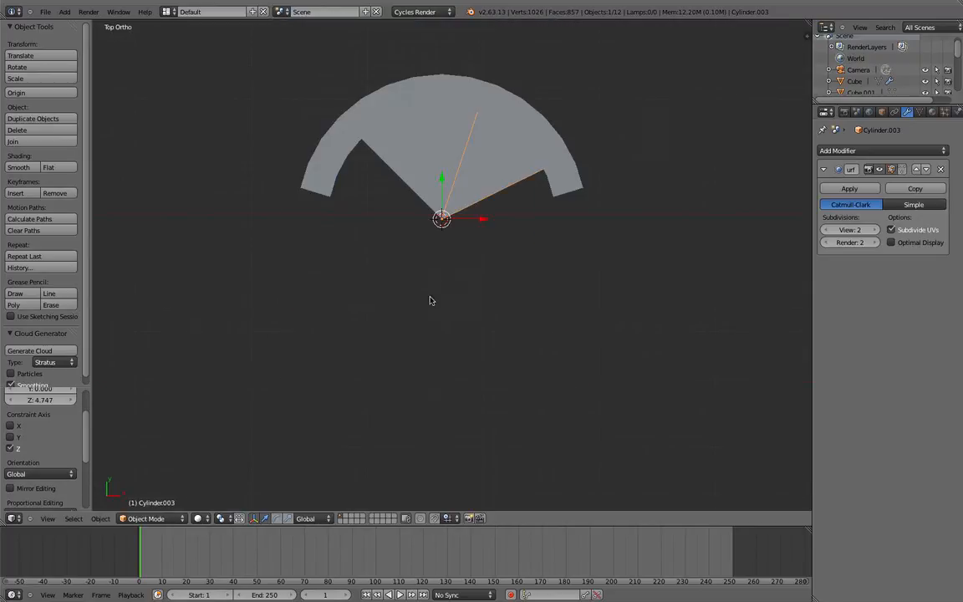
key("shift+d")
key("Escape")
scroll(443, 301, "down", 1, "shift")
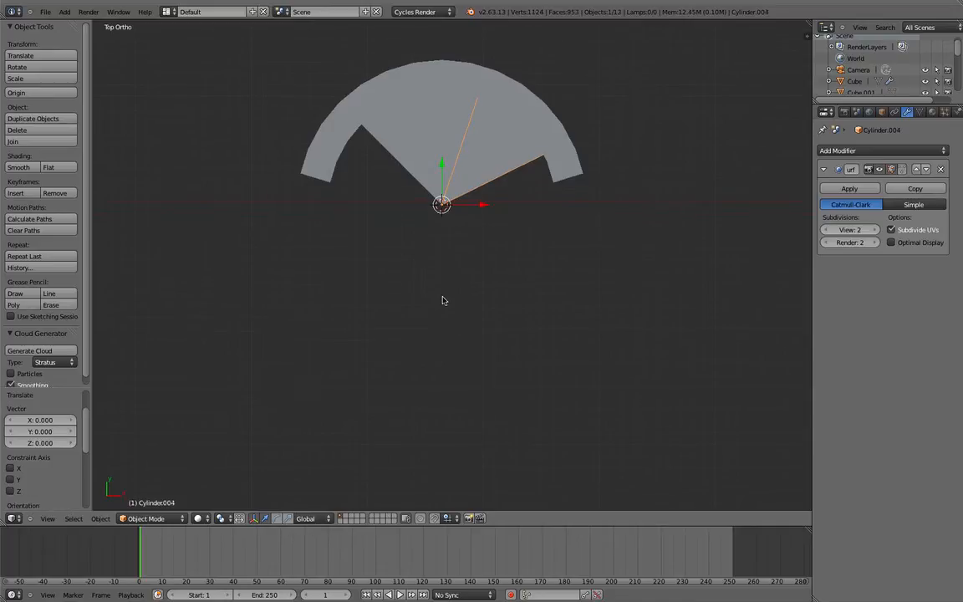
key("z")
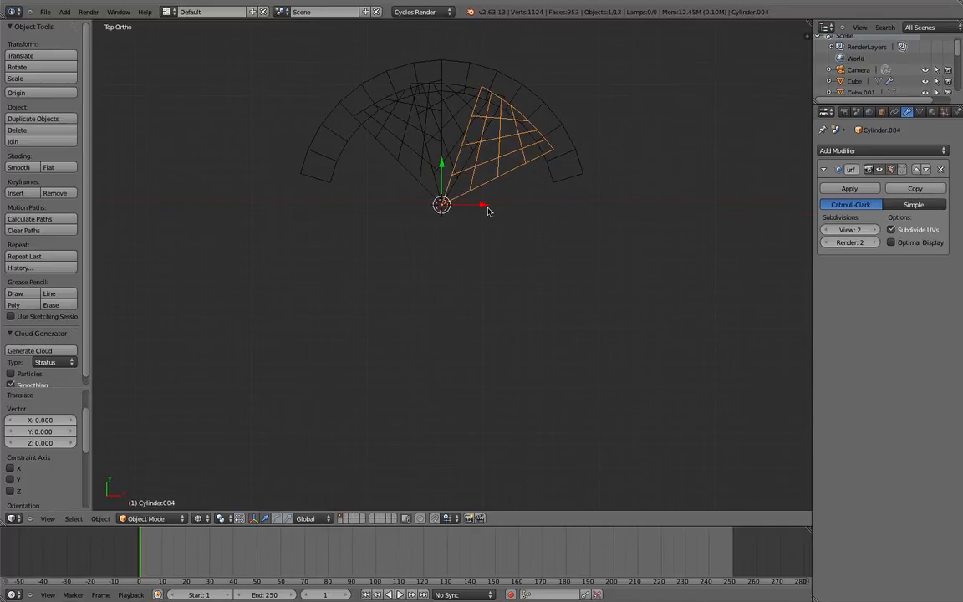
key("r")
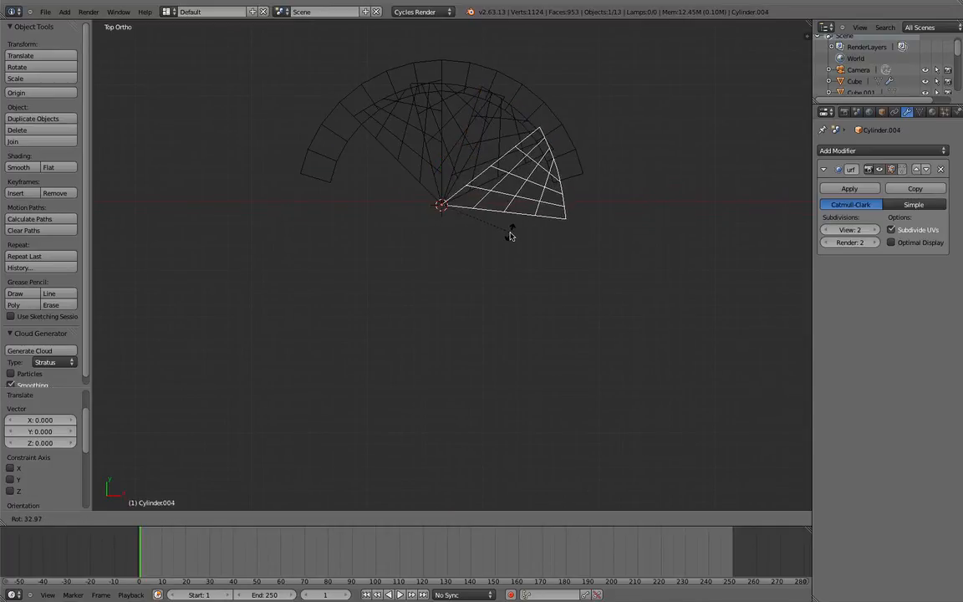
left_click(512, 225)
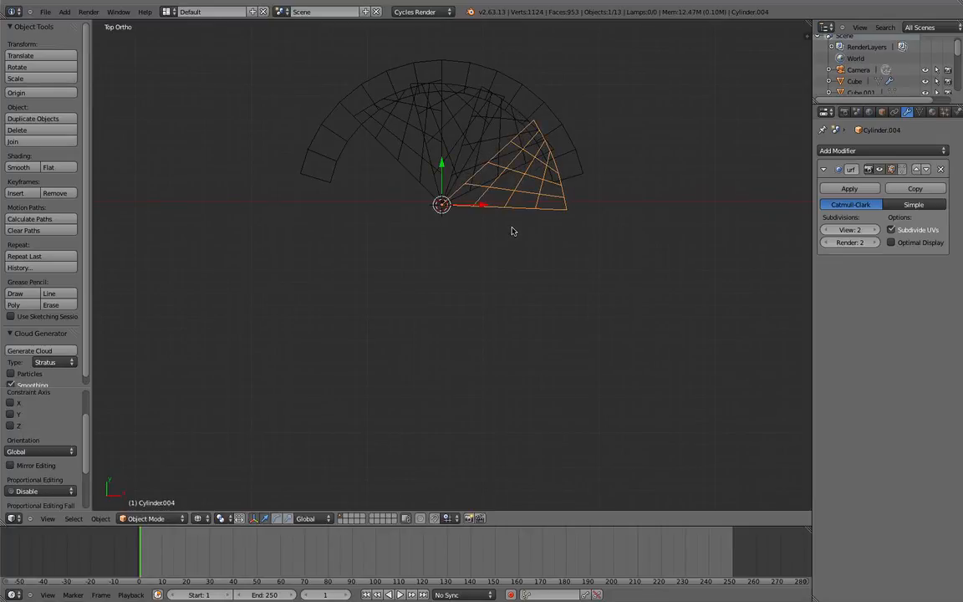
key("z")
- Raise the fourth step about 4.539 along Z so it sits on top of the third one
middle_click_drag(510, 233, 548, 185)
middle_click_drag(472, 232, 430, 201)
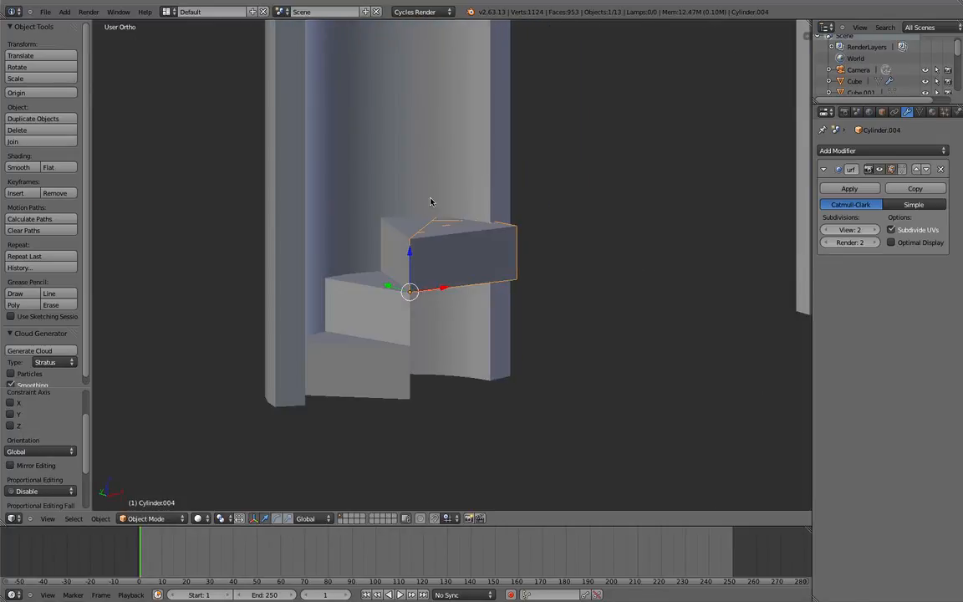
key("g")
key("z")
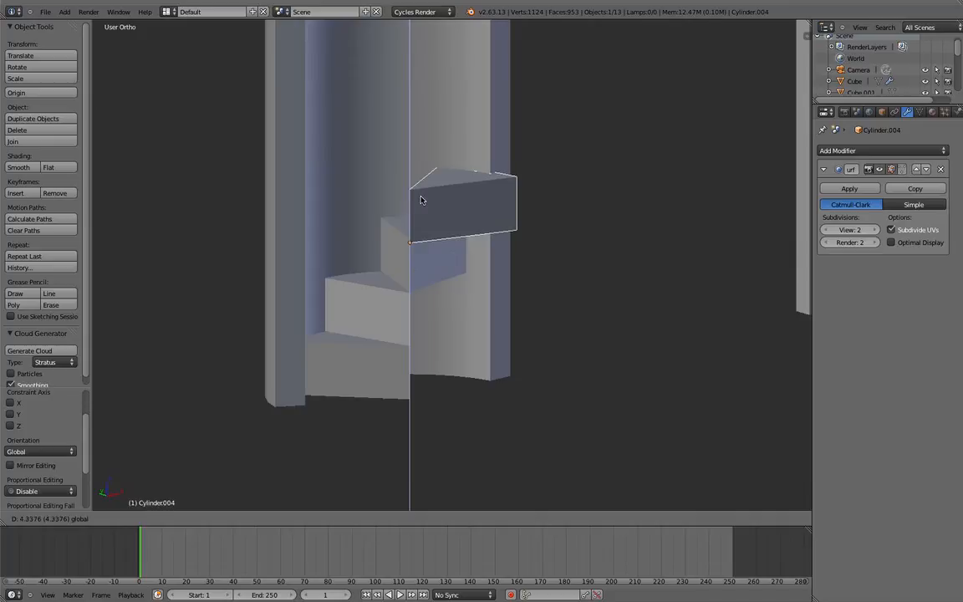
left_click(420, 198)
middle_click_drag(420, 198, 390, 278)
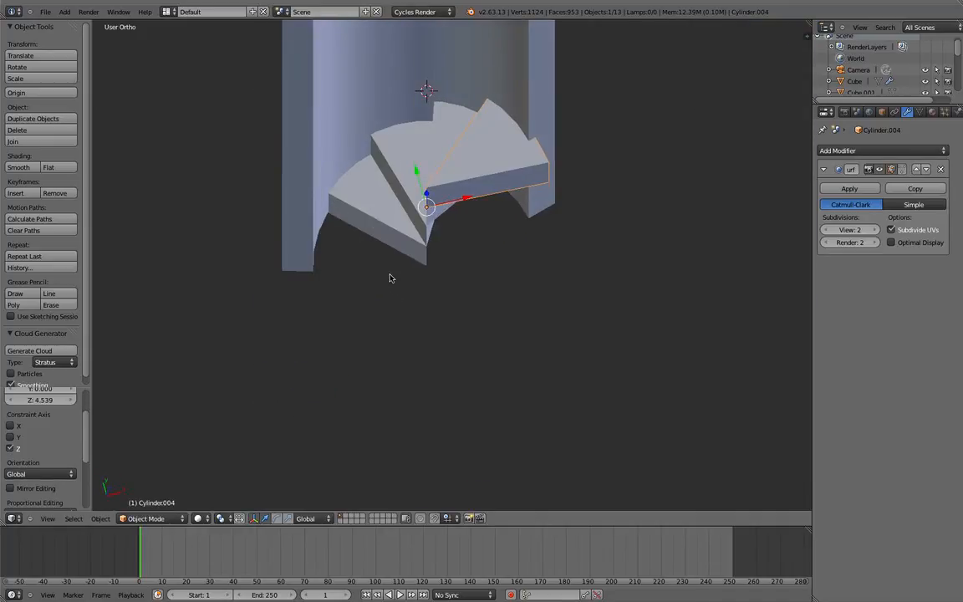
- Duplicate the fourth step in place and raise the copy about 4.944 along Z in front view
key("KP_7")
key("shift+d")
right_click(398, 298)
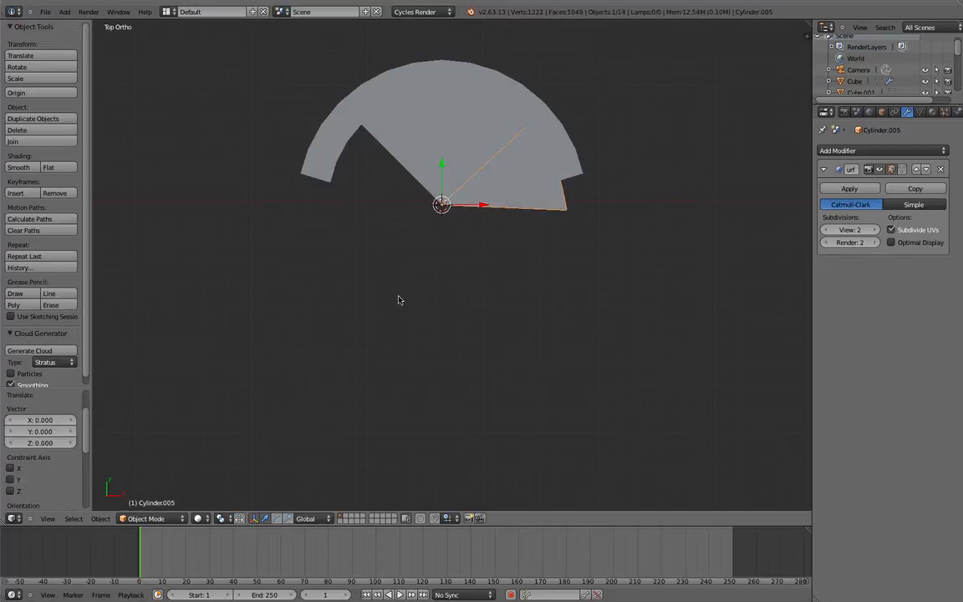
middle_click_drag(398, 299, 430, 190)
key("KP_1")
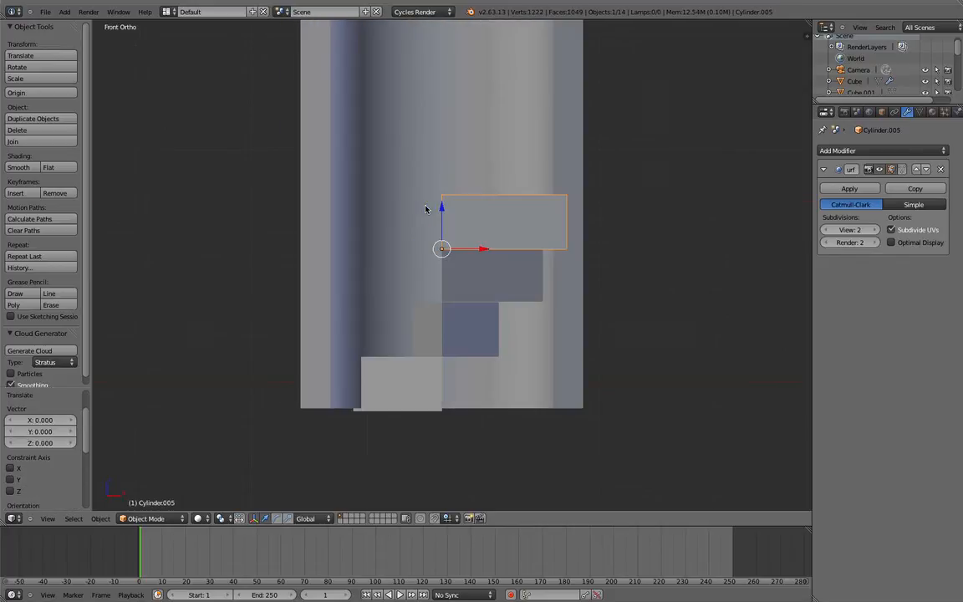
key("g")
key("z")
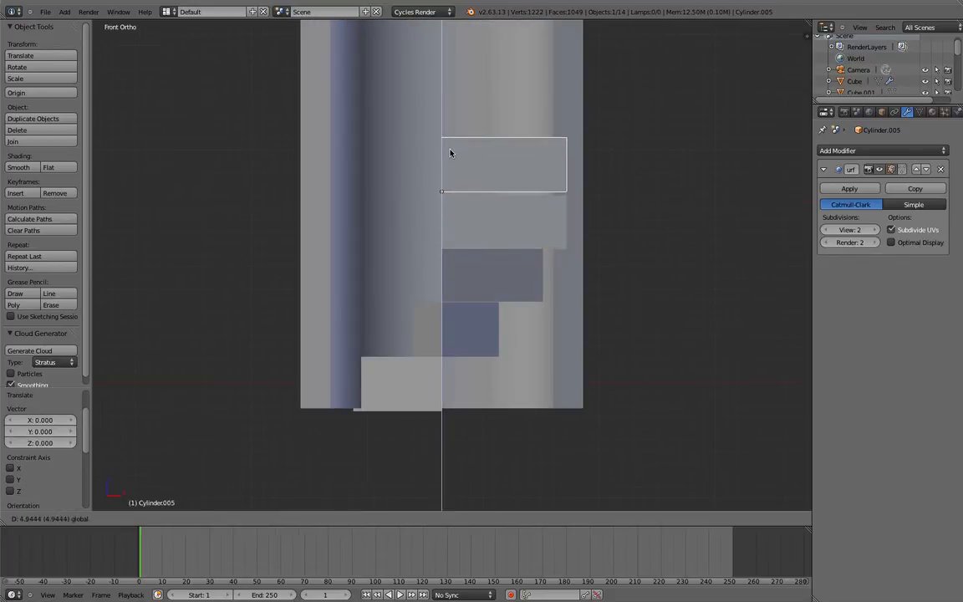
left_click(450, 153)
middle_click_drag(450, 152, 459, 195)
- Rotate the fifth step clockwise by about 31° in top view, using wireframe to continue the spiral past the wall's end
key("KP_7")
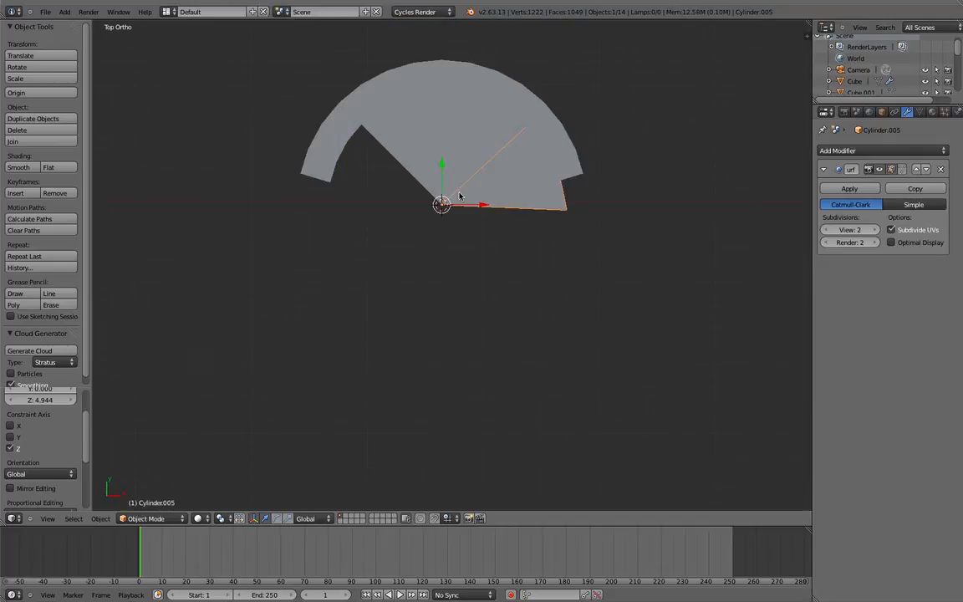
key("r")
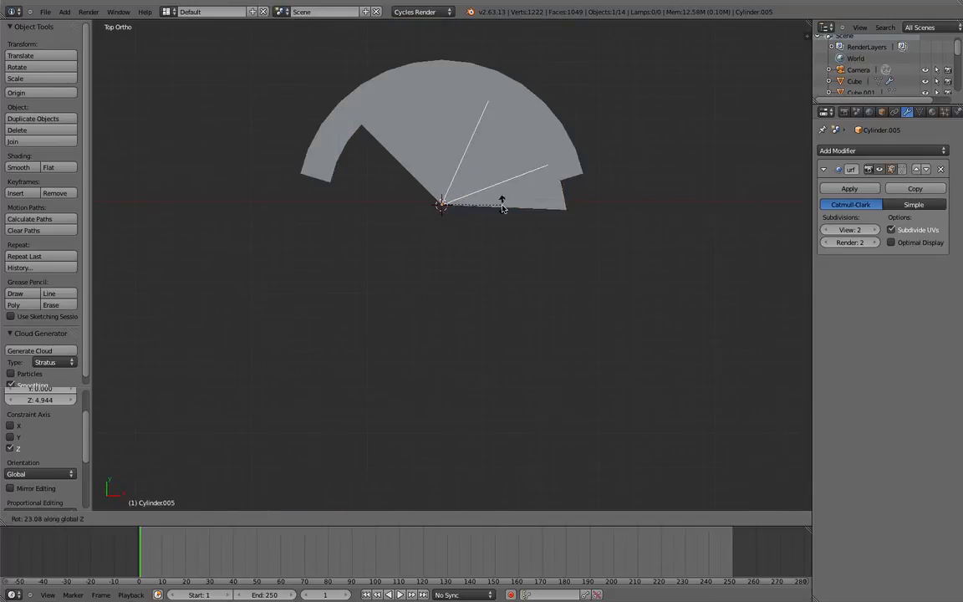
right_click(503, 206)
key("z")
key("r")
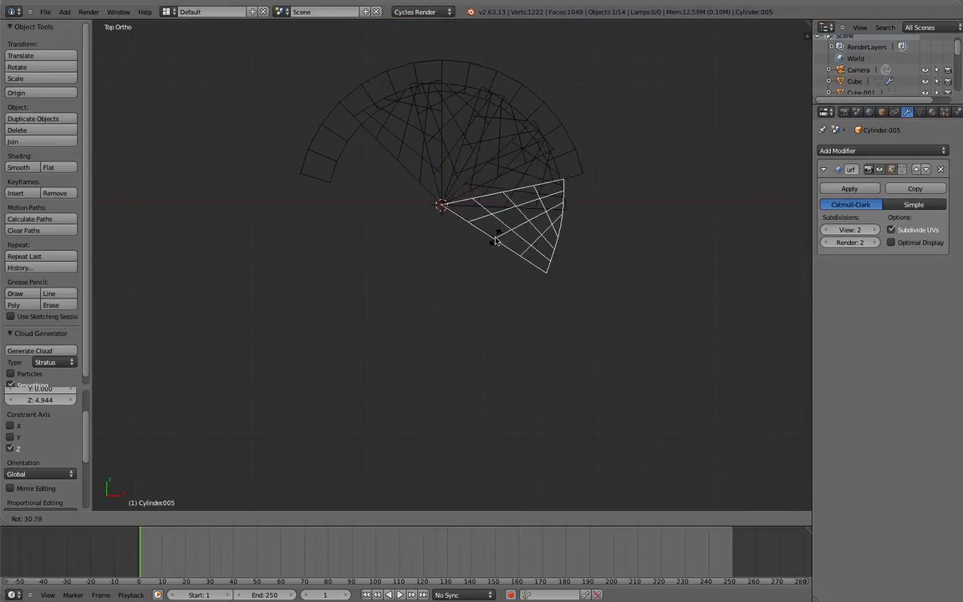
left_click(493, 238)
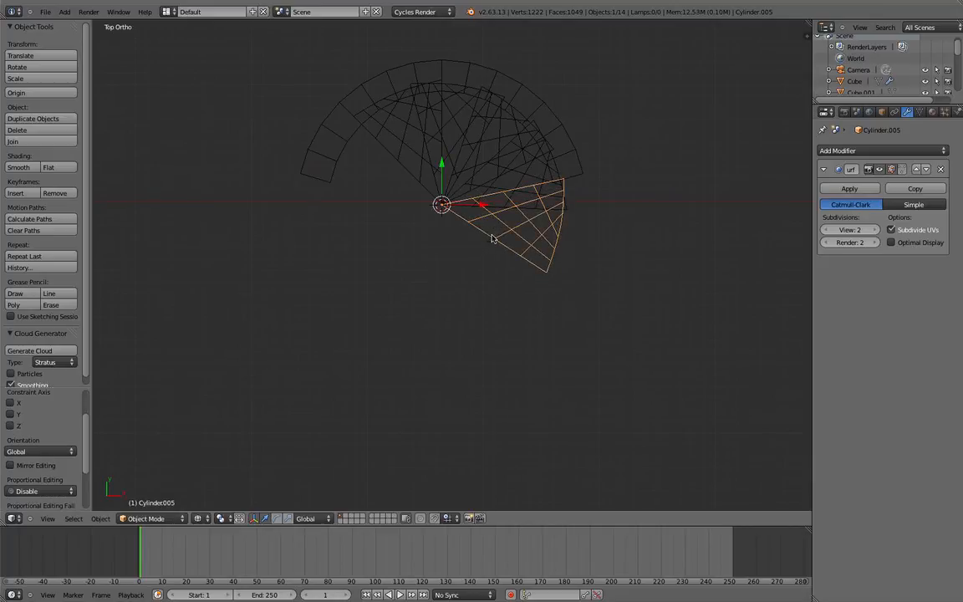
key("z")
- Select all five wedge steps, duplicate them in place and raise the copies about 23.837 along Z above the originals
mouse_move(479, 262)
middle_mouse_down()
mouse_move(491, 234)
mouse_move(503, 245)
mouse_move(554, 247)
mouse_move(450, 310)
middle_mouse_up()
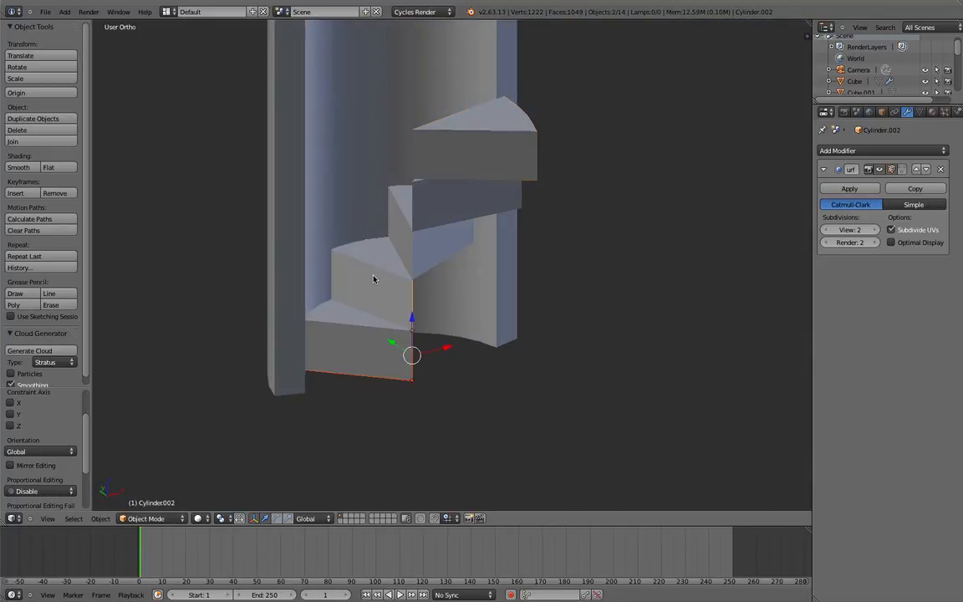
right_click(398, 243, "shift")
right_click(443, 215, "shift")
right_click(456, 179, "shift")
middle_click_drag(456, 182, 447, 265)
key("KP_7")
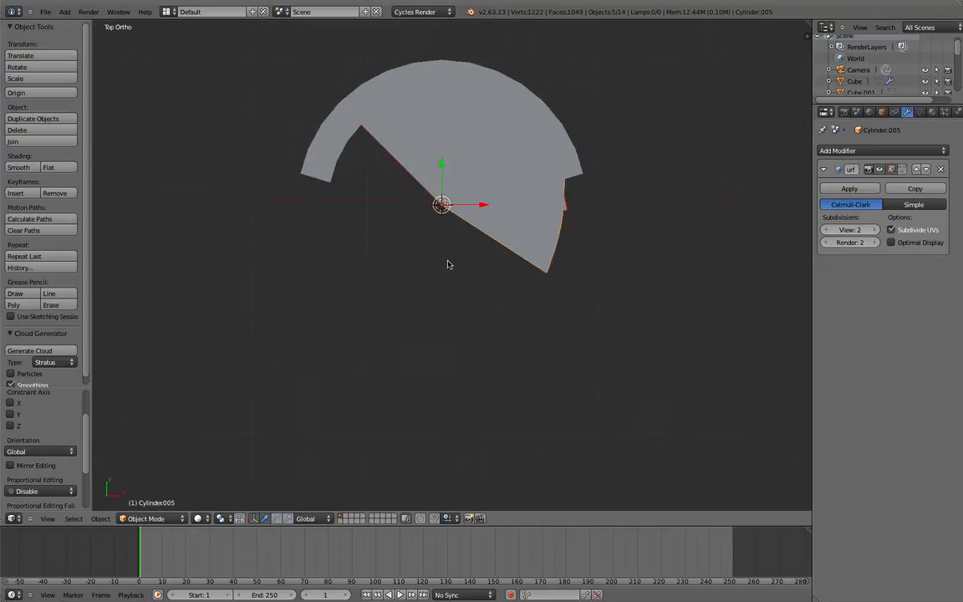
key("KP_1")
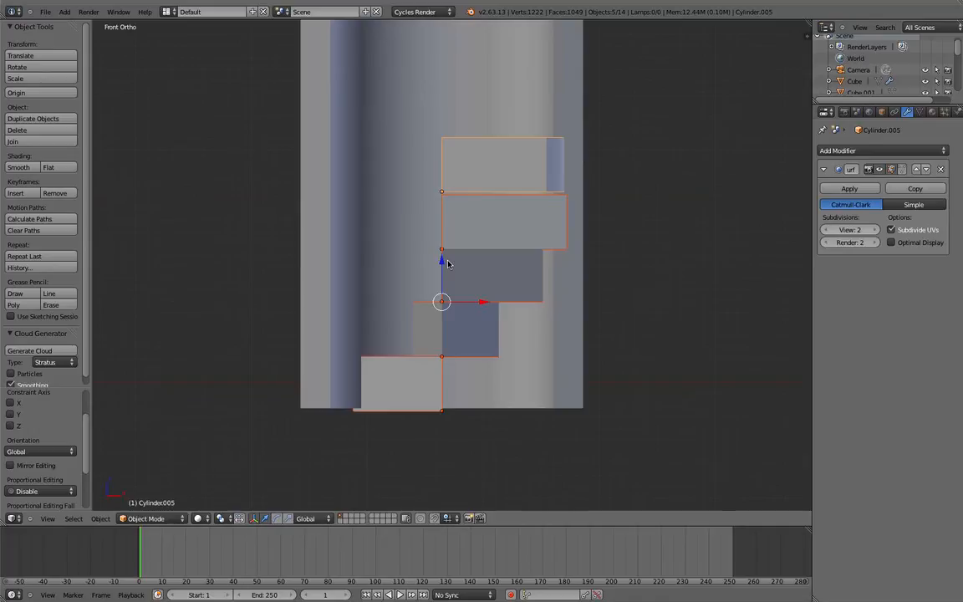
scroll(447, 264, "down", 3)
key("shift+d")
right_click(447, 264)
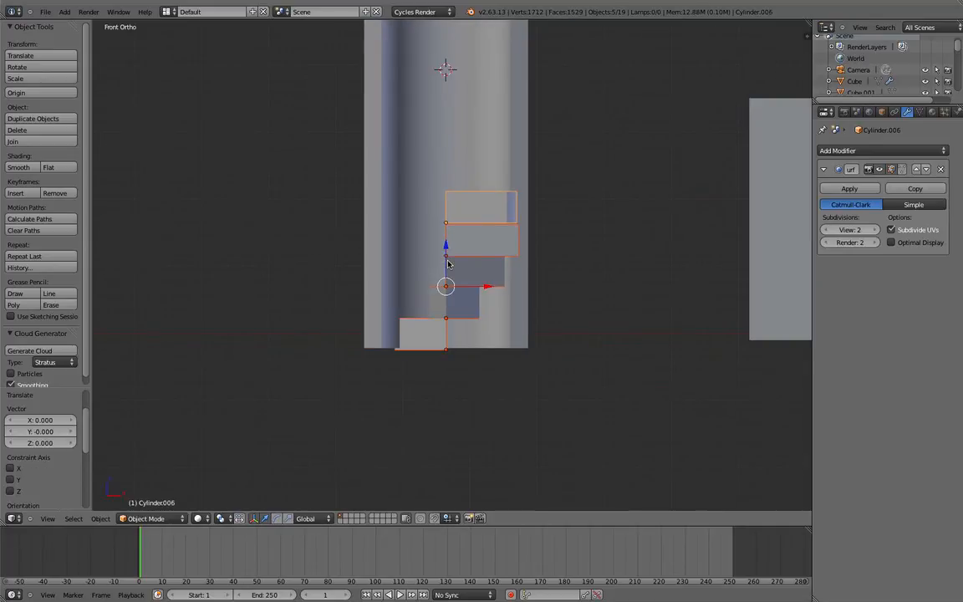
left_click_drag(448, 256, 476, 99)
left_click(476, 97)
- Rotate the five raised step copies clockwise in top view, using wireframe, so they continue the spiral from the fifth step
key("KP_7")
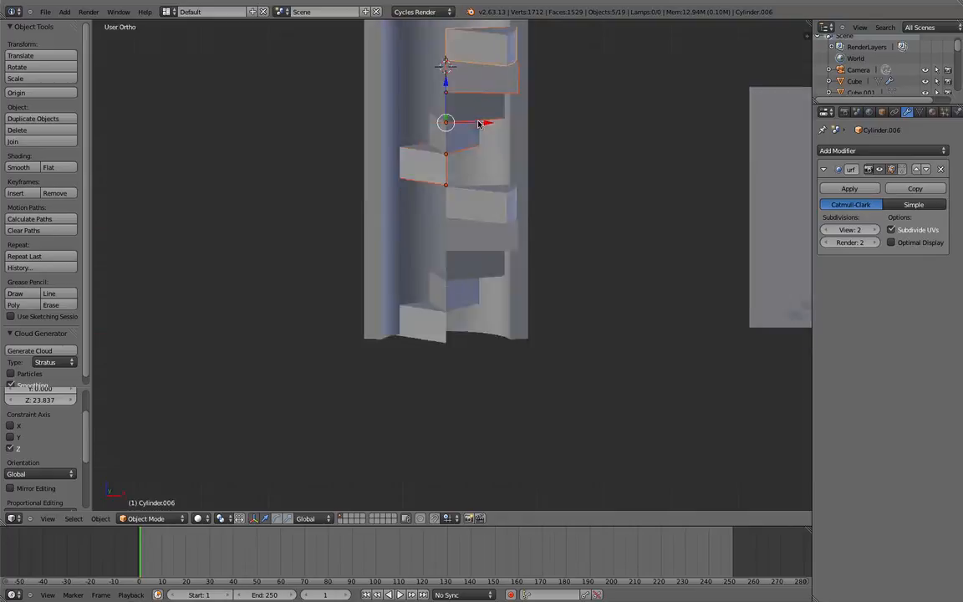
key("z")
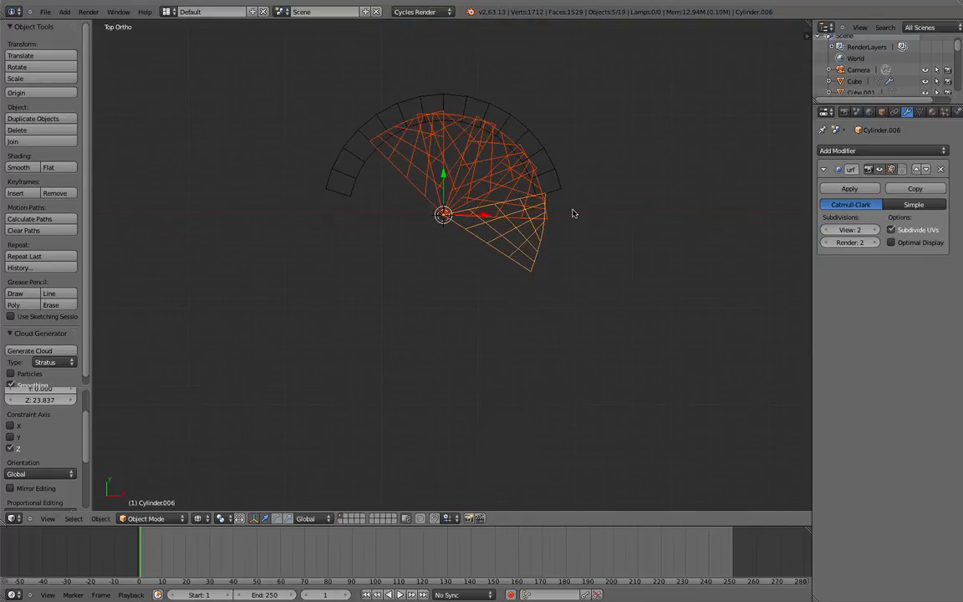
key("r")
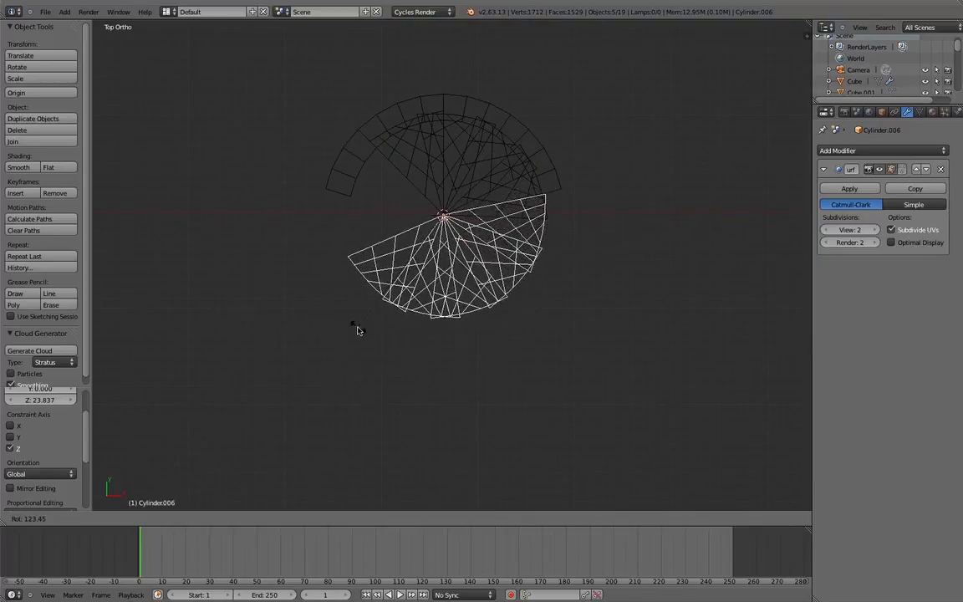
left_click(269, 300)
key("z")
mouse_move(409, 279)
middle_mouse_down()
mouse_move(453, 263)
mouse_move(482, 232)
mouse_move(444, 189)
mouse_move(393, 159)
mouse_move(339, 159)
mouse_move(297, 180)
mouse_move(290, 221)
mouse_move(306, 272)
mouse_move(251, 230)
mouse_move(305, 214)
mouse_move(208, 230)
mouse_move(123, 276)
mouse_move(87, 261)
mouse_move(195, 251)
mouse_move(320, 271)
mouse_move(381, 245)
mouse_move(409, 208)
mouse_move(383, 183)
mouse_move(442, 202)
middle_mouse_up()
- Select all ten wedge steps and duplicate them in place, checking the selection in top wireframe view
key("KP_5")
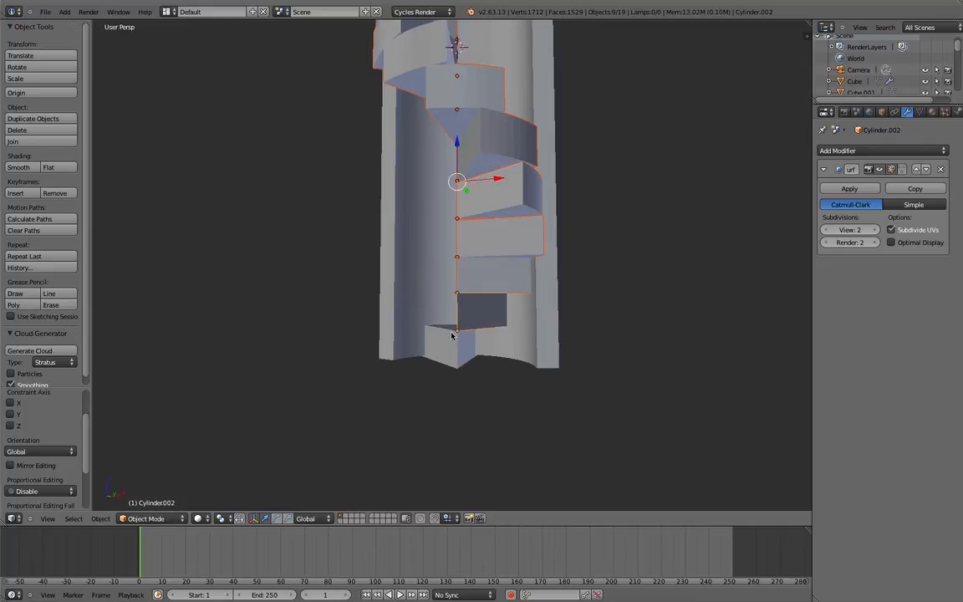
key("KP_7")
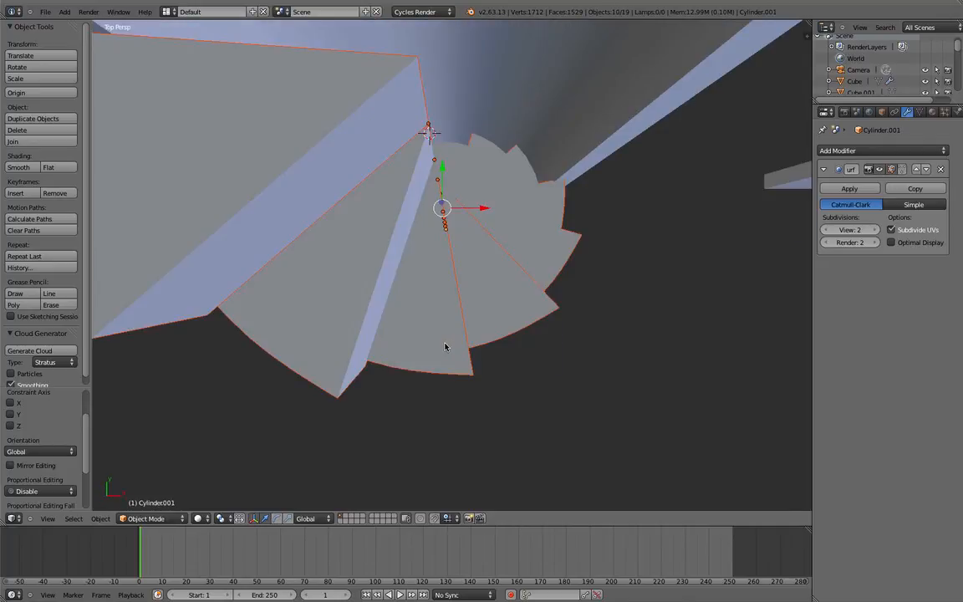
key("KP_5")
key("z")
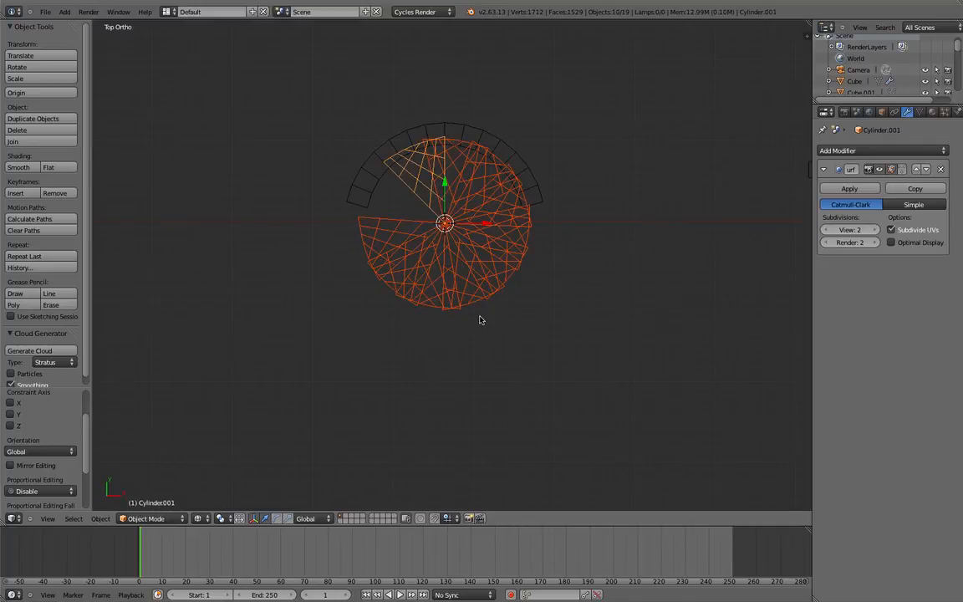
key("shift+d")
key("Escape")
- Raise the ten duplicated steps about 47.366 along Z in front view so they stack above the originals
key("KP_1")
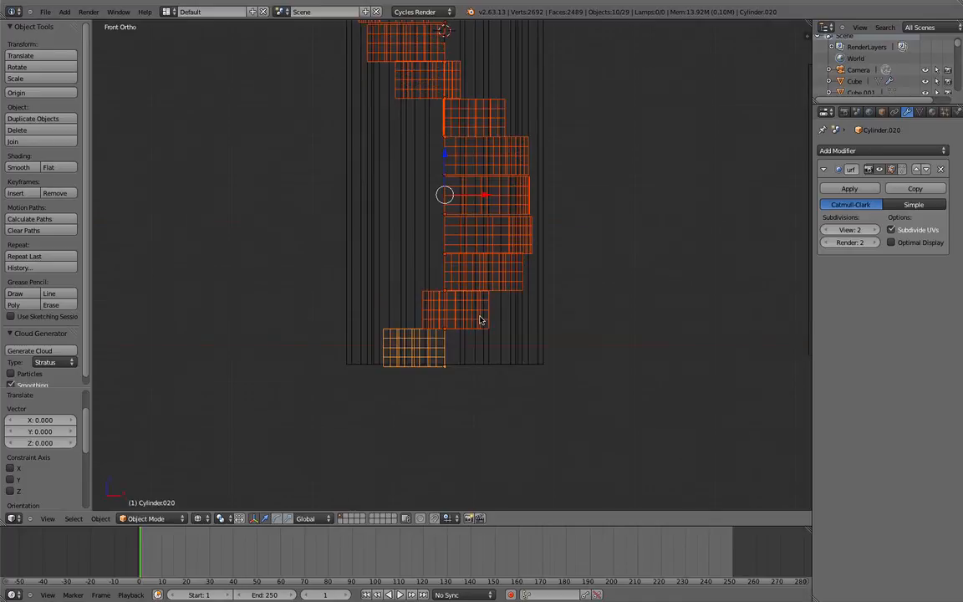
middle_click_drag(480, 320, 507, 275)
key("KP_1")
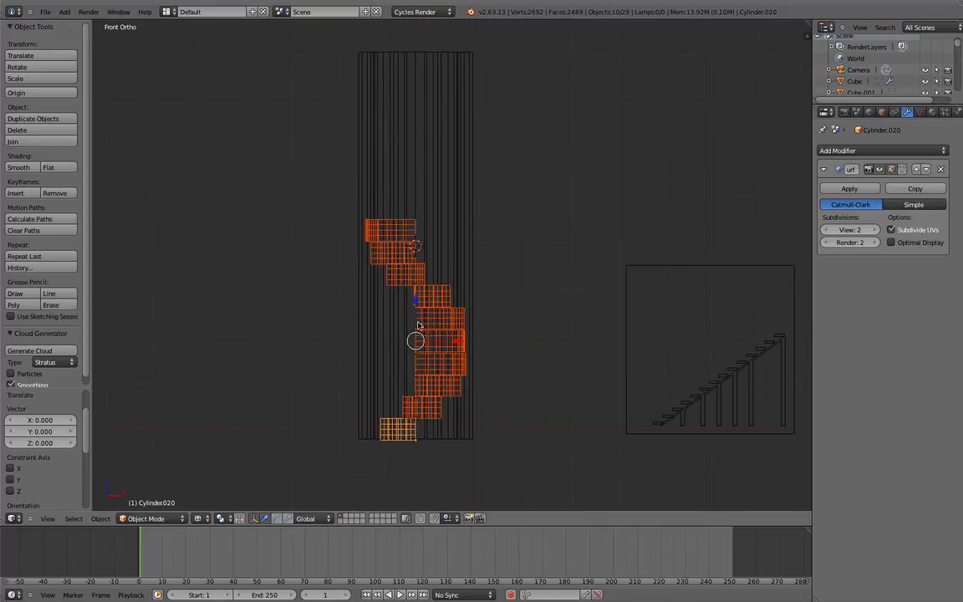
key("shift+d")
key("z")
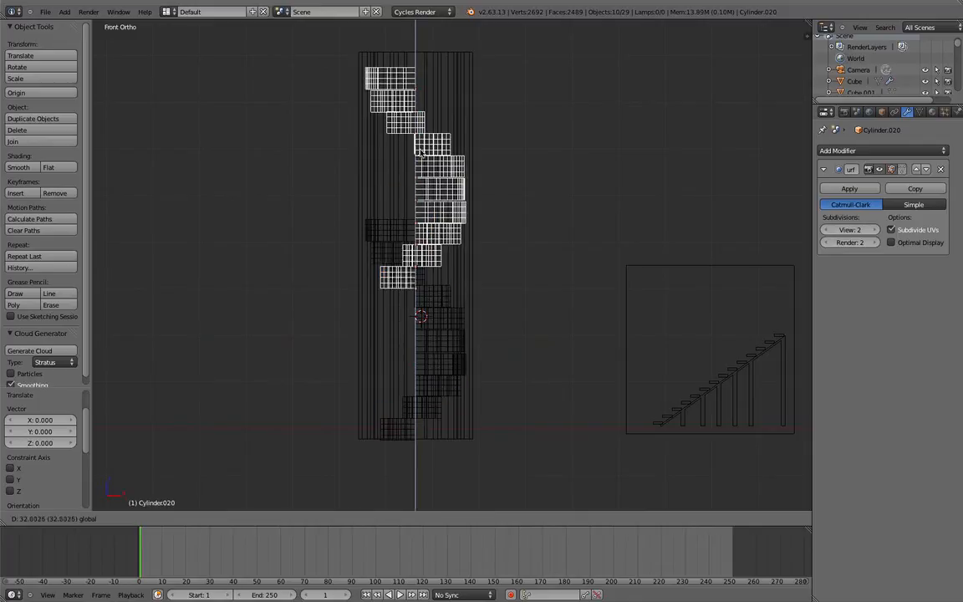
left_click(431, 83)
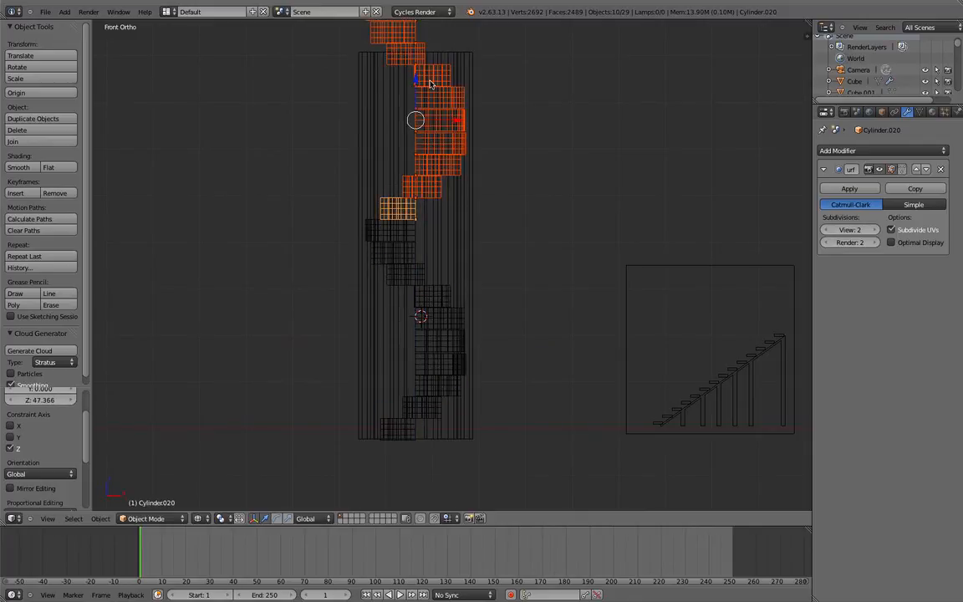
- Rotate the ten upper steps clockwise in top wireframe view so the spiral continues without a gap, and restore solid shading
key("KP_7")
scroll(430, 86, "up", 3)
key("z")
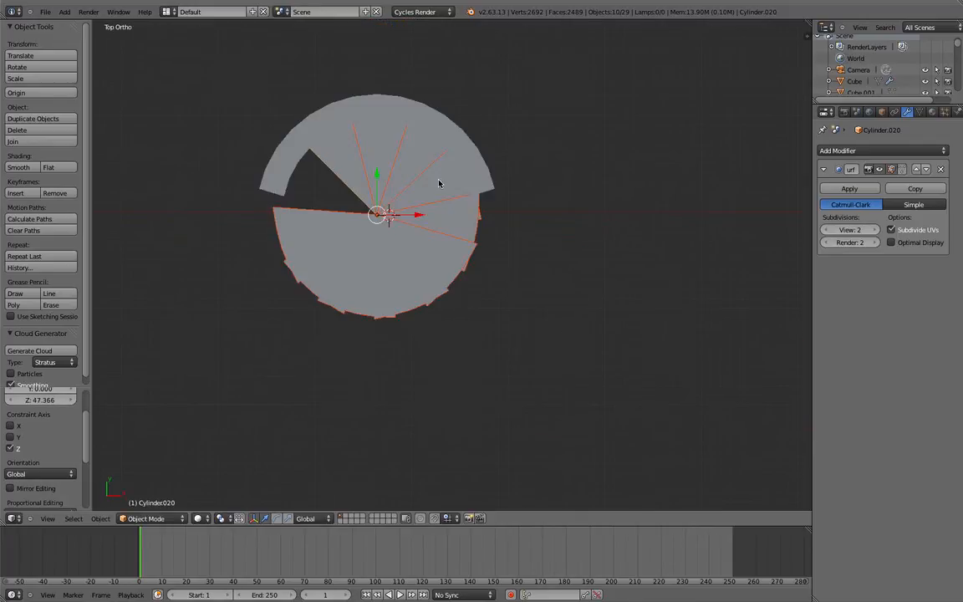
key("z")
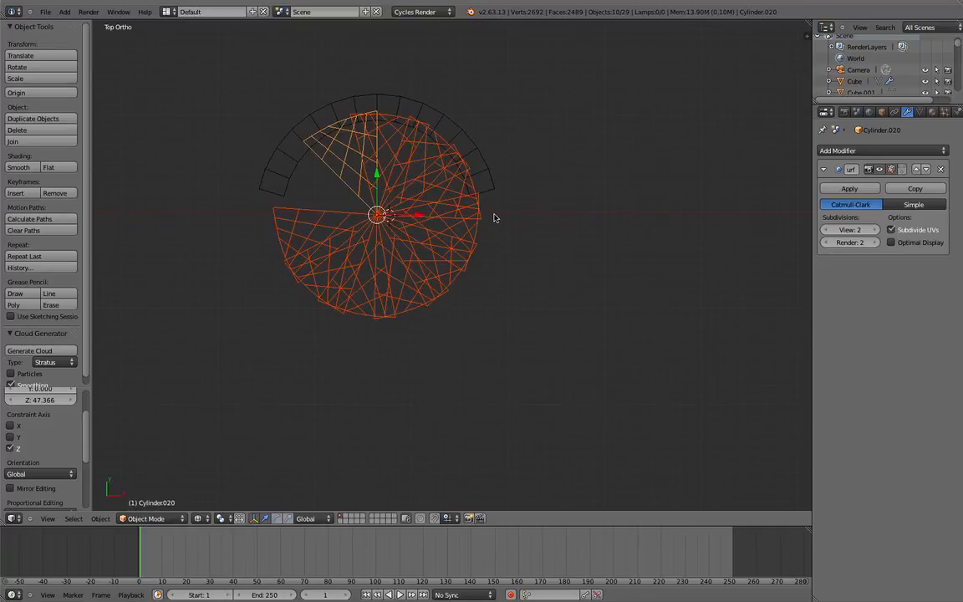
key("r")
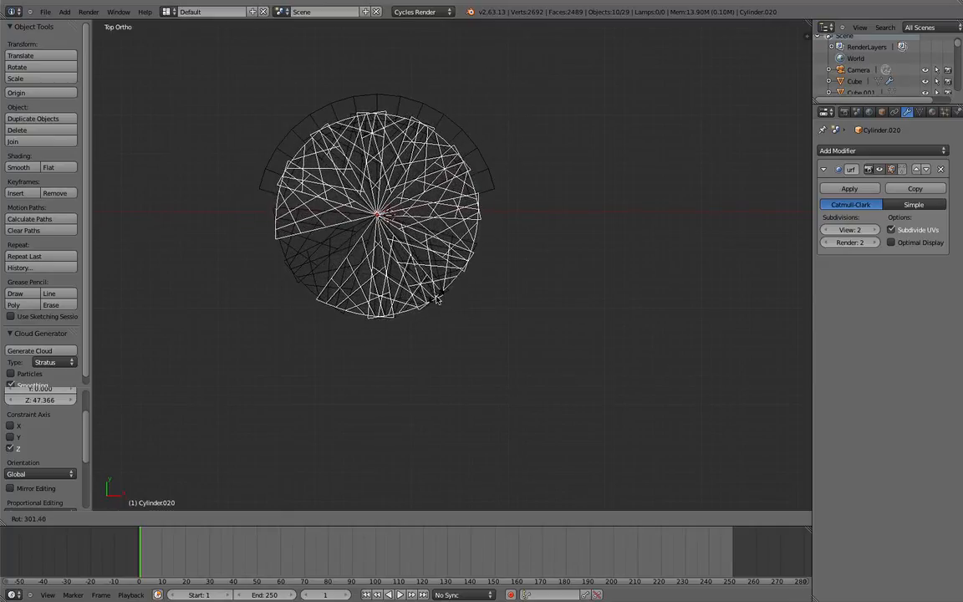
left_click(512, 274)
mouse_move(553, 213)
middle_mouse_down()
mouse_move(395, 338)
mouse_move(415, 294)
mouse_move(473, 259)
mouse_move(437, 237)
middle_mouse_up()
key("z")
- Examine the lowest upper-set step in edit mode against the rest of the spiral, in top wireframe and angled solid views
key("Tab")
mouse_move(437, 284)
middle_mouse_down()
mouse_move(425, 271)
mouse_move(433, 276)
middle_mouse_up()
key("KP_7")
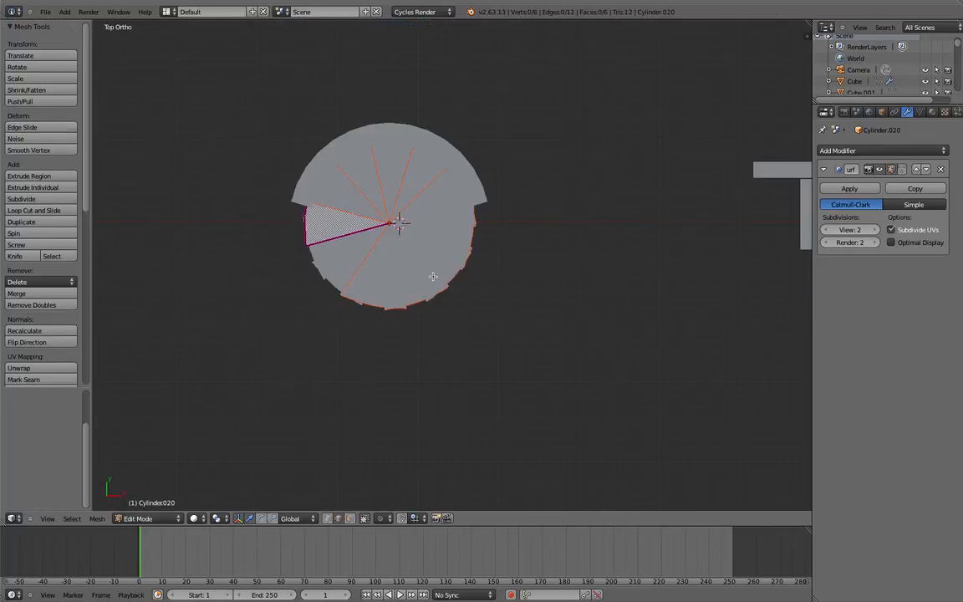
scroll(418, 207, "up", 2)
key("z")
key("a")
scroll(383, 209, "up", 2)
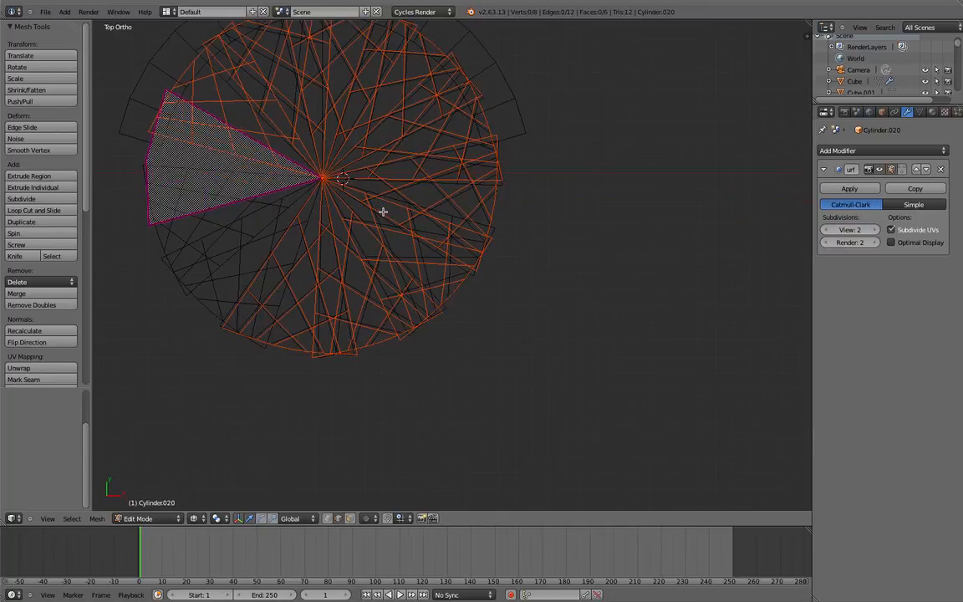
scroll(381, 210, "down", 1)
scroll(381, 210, "down", 2)
key("a")
scroll(381, 216, "up", 3)
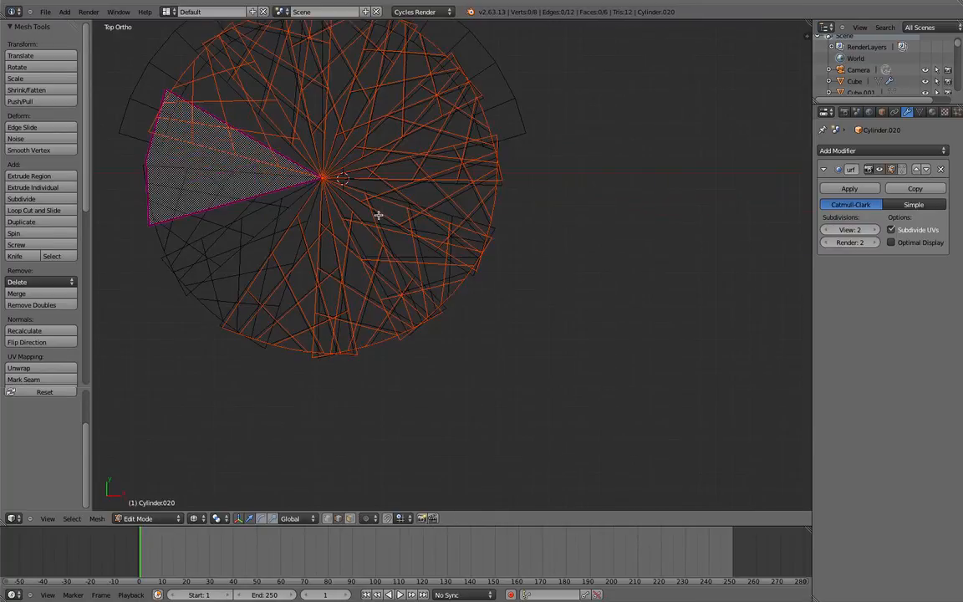
key("z")
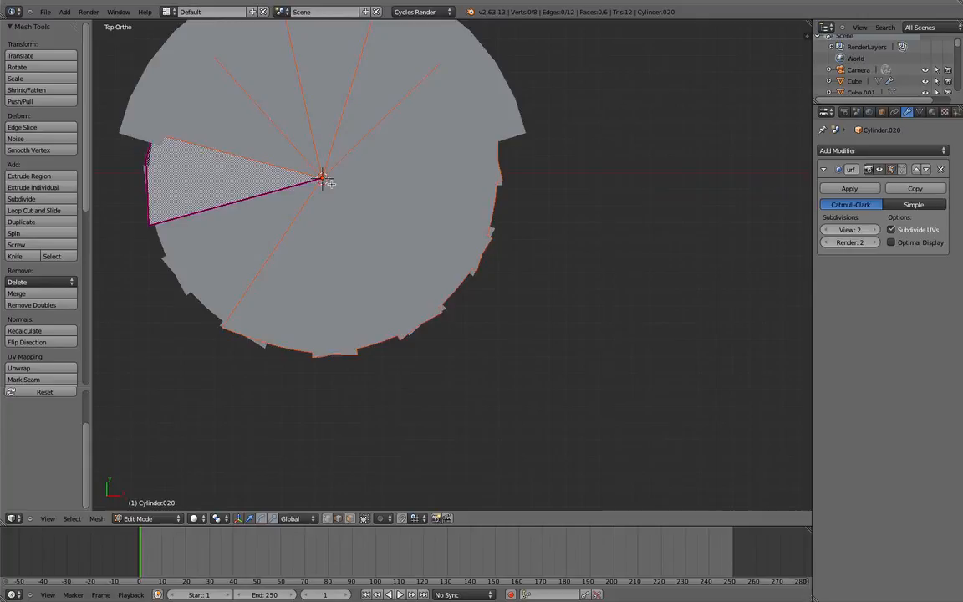
mouse_move(323, 178)
middle_mouse_down()
mouse_move(343, 158)
mouse_move(428, 187)
mouse_move(383, 163)
mouse_move(423, 169)
middle_mouse_up()
key("a")
key("a")
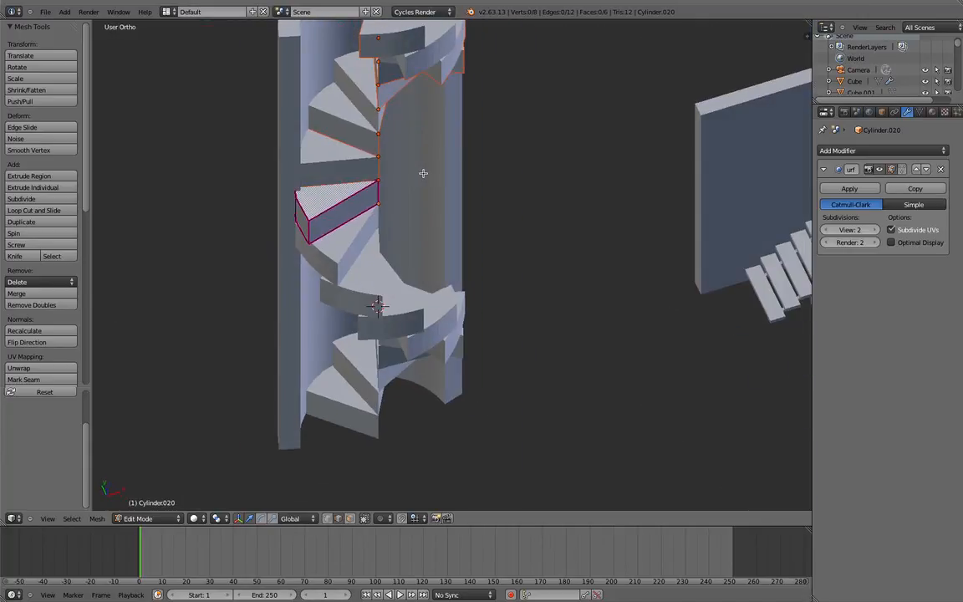
- Try to add a cylinder inside the wedge step's mesh, undo it and return to object mode
key("shift+a")
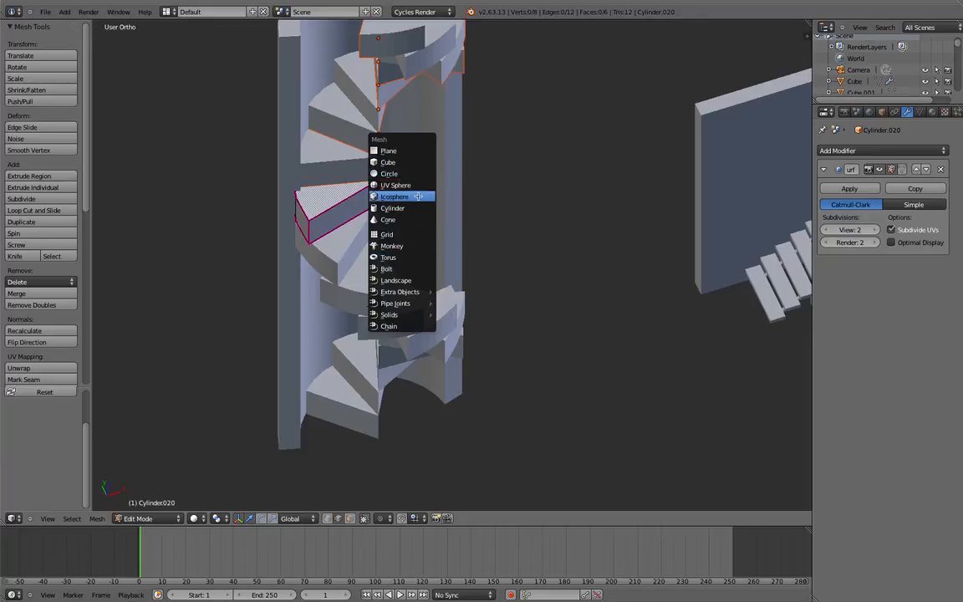
left_click(414, 209)
scroll(410, 200, "down", 4)
scroll(408, 198, "up", 3)
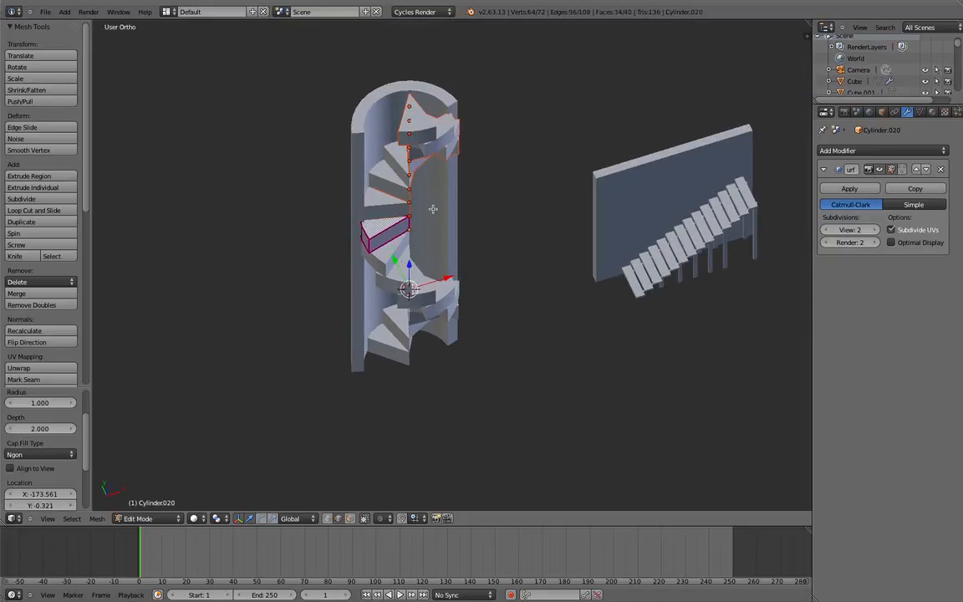
middle_click_drag(433, 209, 368, 181)
scroll(356, 178, "up", 3)
key("ctrl+z")
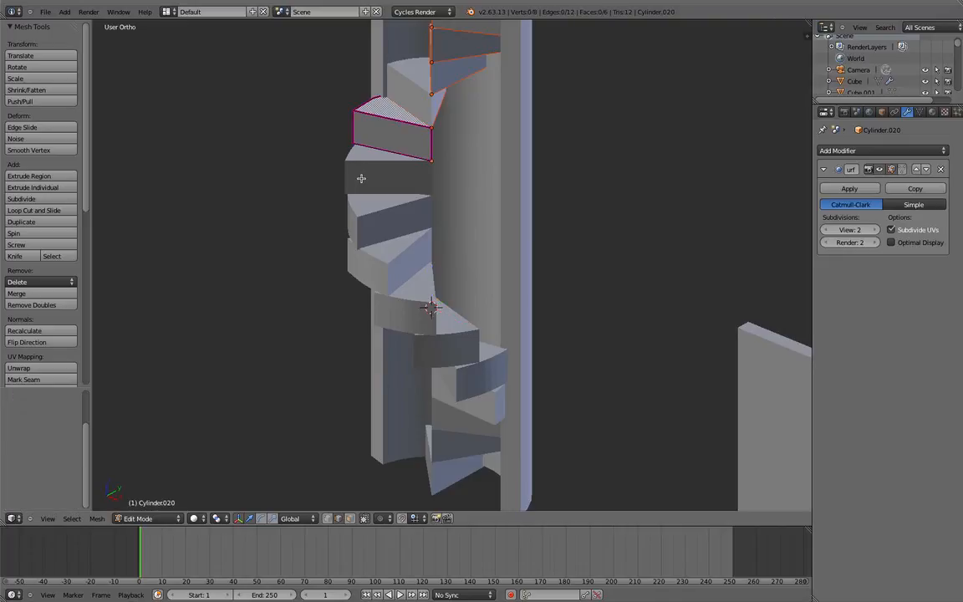
scroll(359, 181, "down", 3)
key("Tab")
scroll(433, 191, "up", 3)
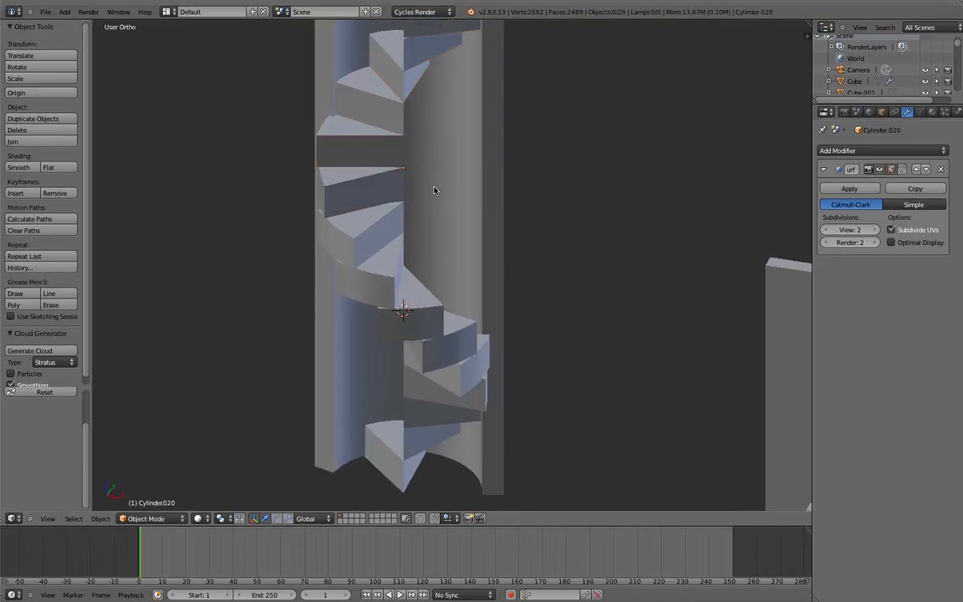
- Add a separate cylinder object at the 3D cursor on the spiral's axis and scale it uniformly by about 2.487
middle_click_drag(432, 190, 449, 204)
key("shift+a")
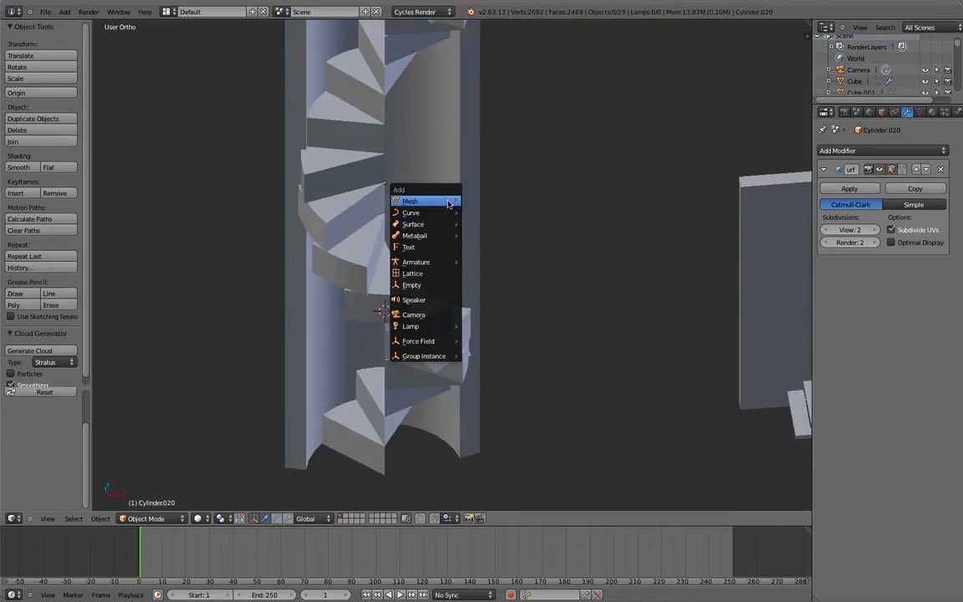
mouse_move(435, 201)
left_click(495, 257)
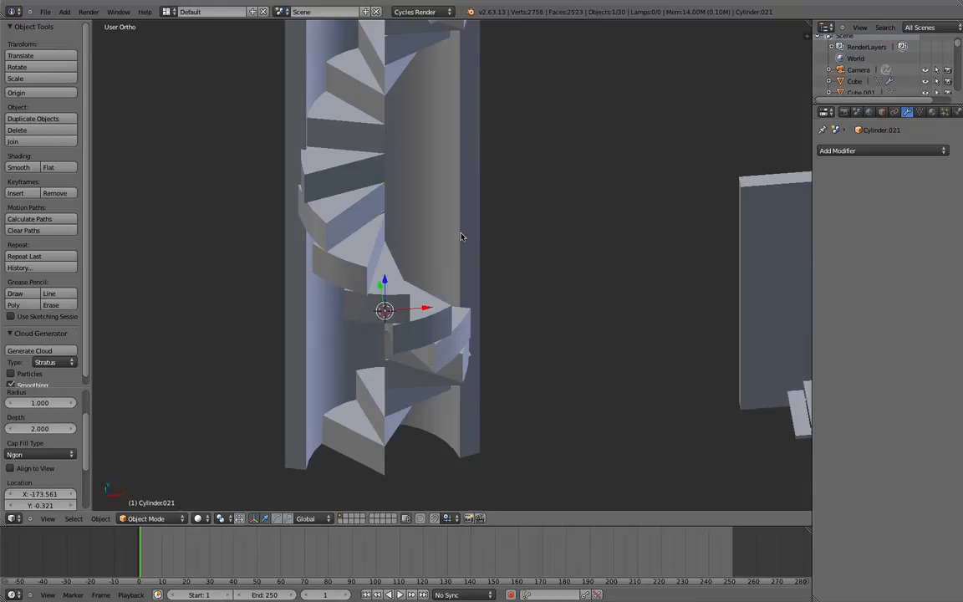
scroll(462, 237, "down", 4)
key("s")
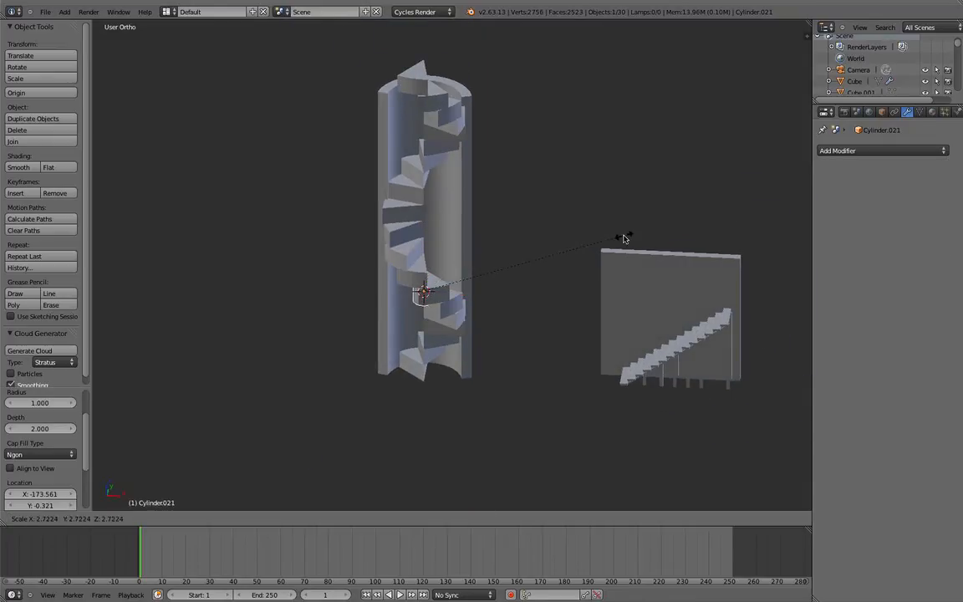
key("x")
- Stretch the cylinder along Z in three passes, the second by about 2.873, to form a tall central pole
key("z")
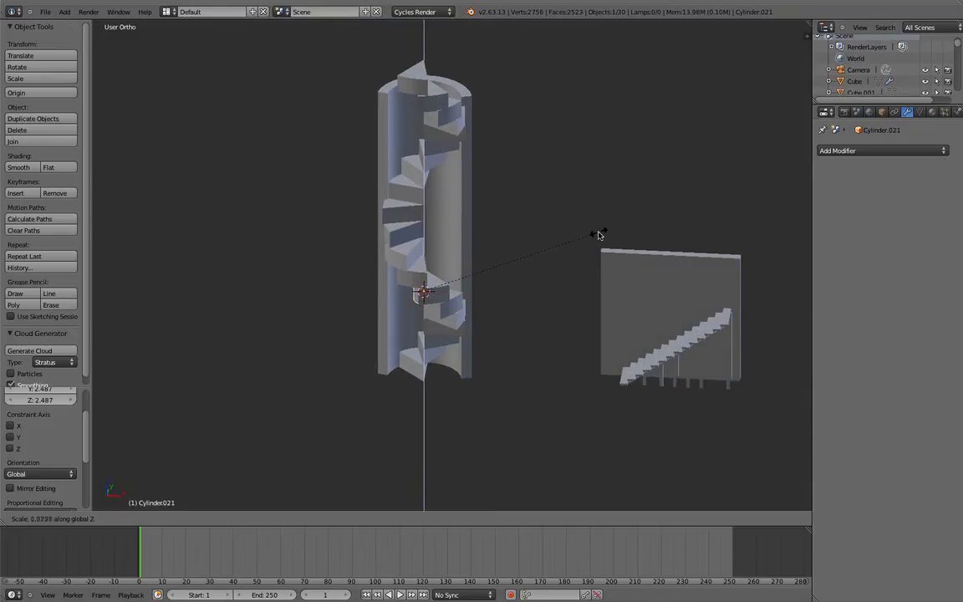
left_click(617, 172)
key("s")
key("z")
left_click(676, 145)
key("s")
key("z")
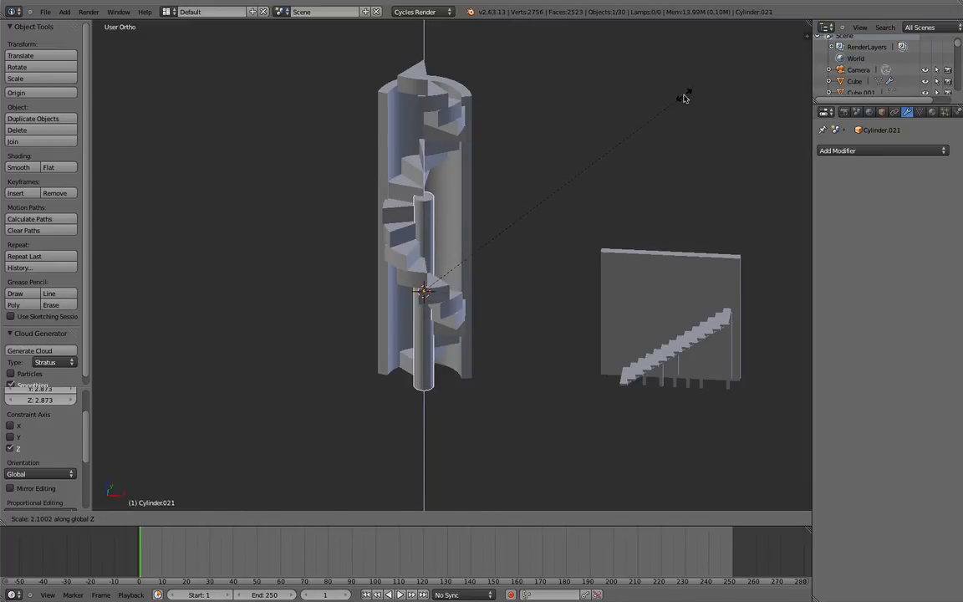
left_click(482, 221)
- Raise the pole about 20.262 along Z and stretch it further so it extends past both ends of the spiral
left_click_drag(424, 257, 427, 187)
key("s")
key("z")
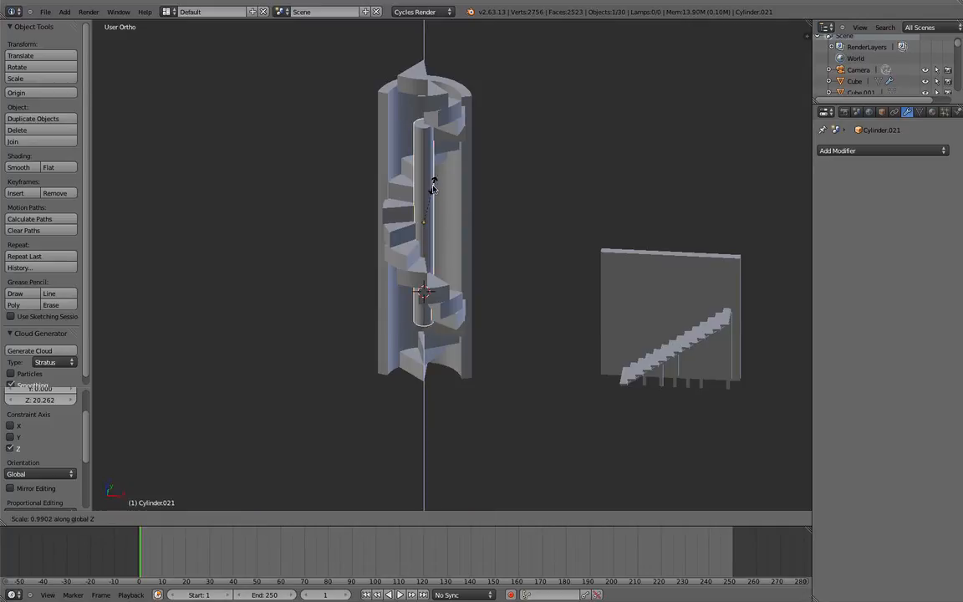
left_click(466, 173)
- Deselect the pole in object mode and look over the spiral staircase alongside the other staircases
key("Tab")
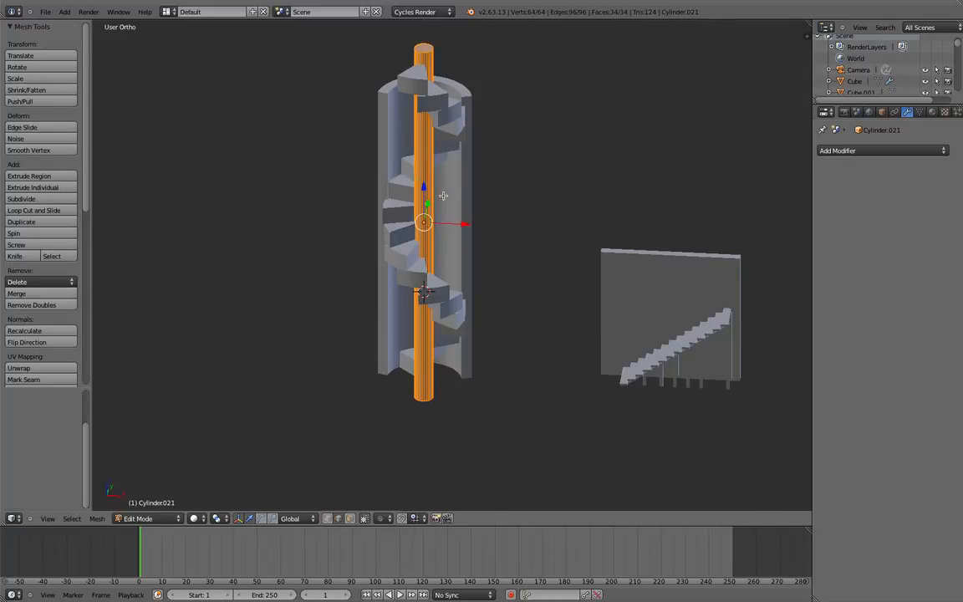
middle_click_drag(451, 184, 460, 304)
key("Tab")
key("a")
scroll(503, 230, "up", 5)
scroll(437, 263, "down", 4)
scroll(517, 168, "down", 4)
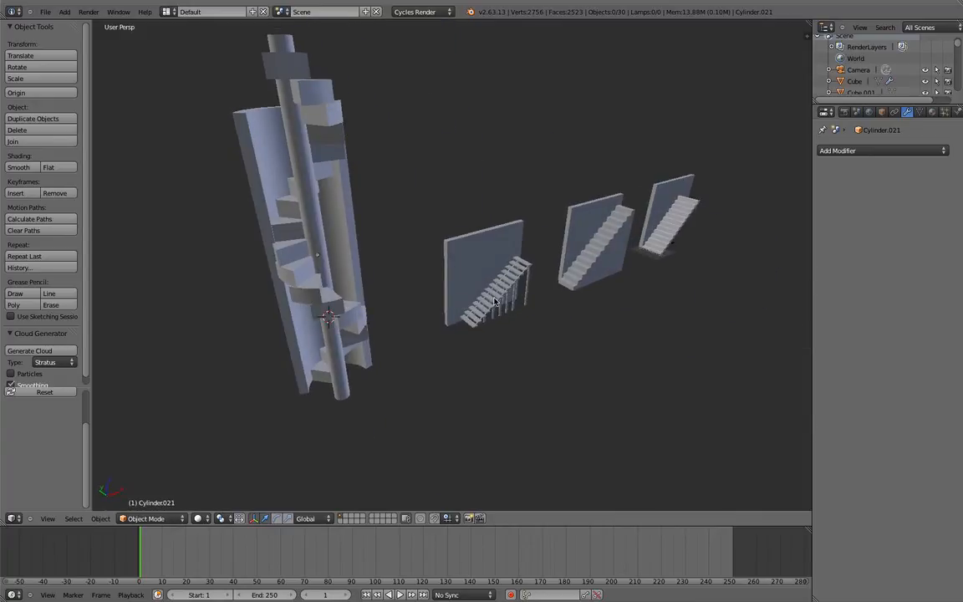